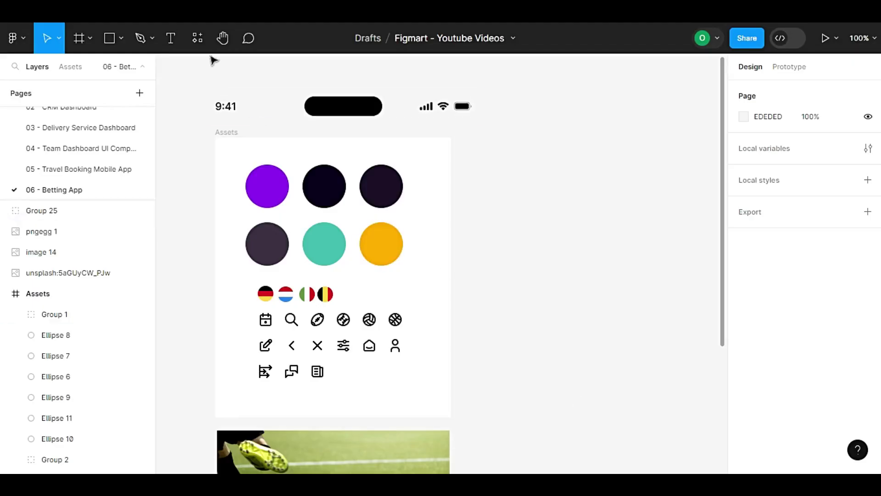
# Step: Pan the canvas with the Hand tool to the Assets frame of swatches, flags and icons
pyautogui.click(223, 38)
pyautogui.scroll(-3, 569, 328)
pyautogui.scroll(-3, 571, 236)
pyautogui.scroll(3, 574, 288)
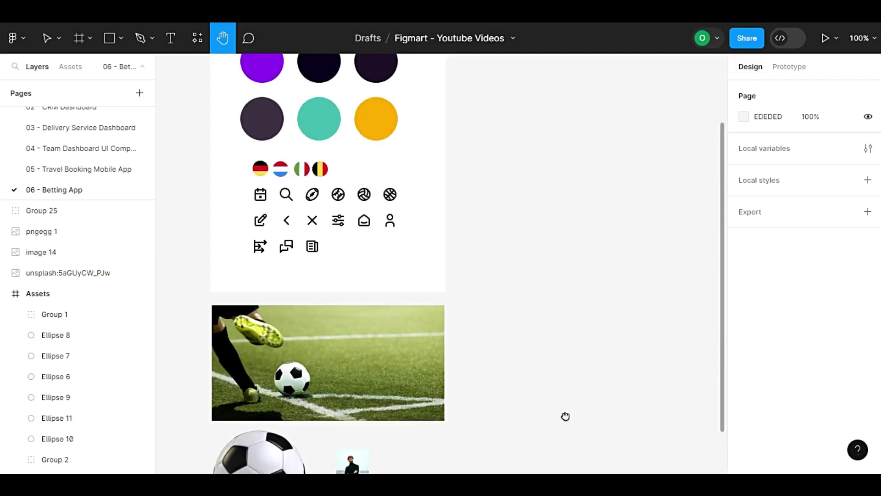
pyautogui.scroll(3, 564, 415)
# Step: Add an iPhone 14 Plus frame beside the assets and move the Group 25 status bar into its top
pyautogui.press('v')
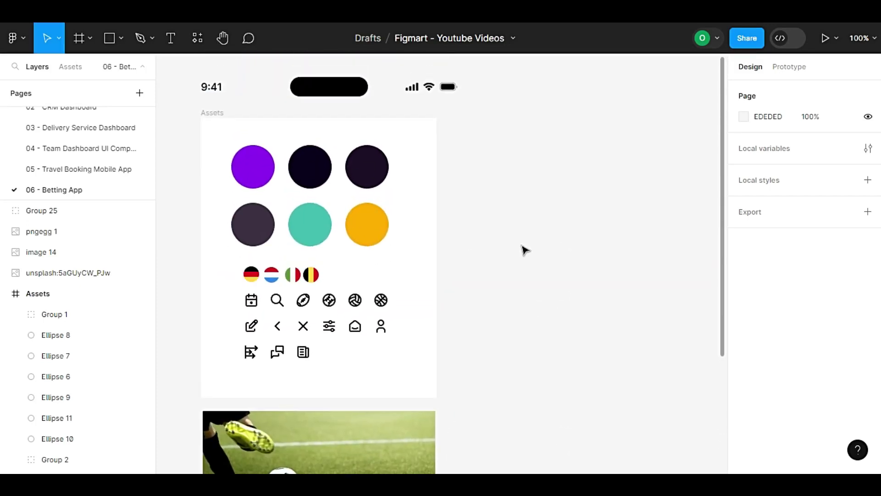
pyautogui.moveTo(542, 235); pyautogui.dragTo(483, 242)
pyautogui.press('f')
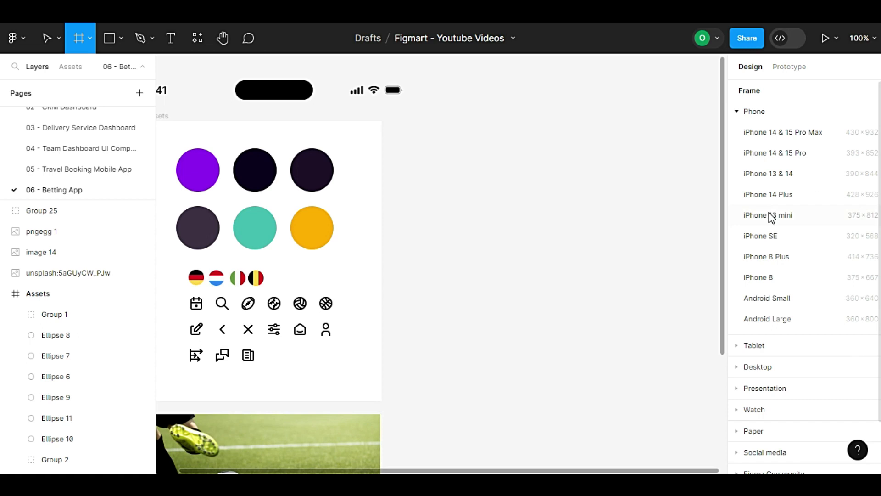
pyautogui.click(772, 195)
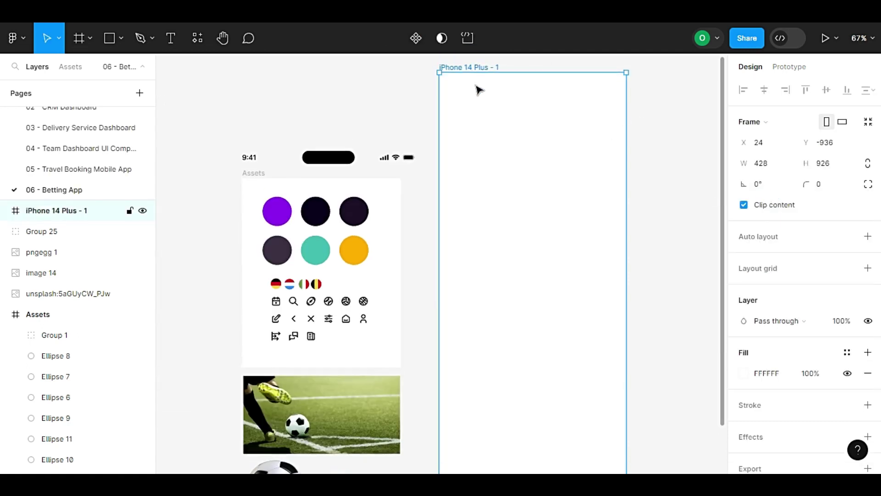
pyautogui.moveTo(478, 90); pyautogui.dragTo(493, 174)
pyautogui.moveTo(330, 160)
pyautogui.mouseDown()
pyautogui.moveTo(549, 187)
pyautogui.moveTo(553, 174)
pyautogui.mouseUp()
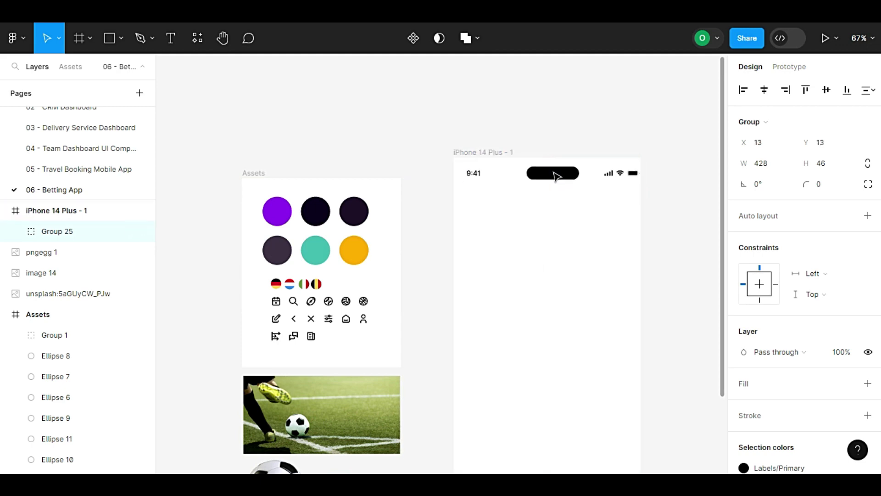
# Step: Fill the iPhone frame with the dark navy swatch colour using the eyedropper
pyautogui.click(481, 154)
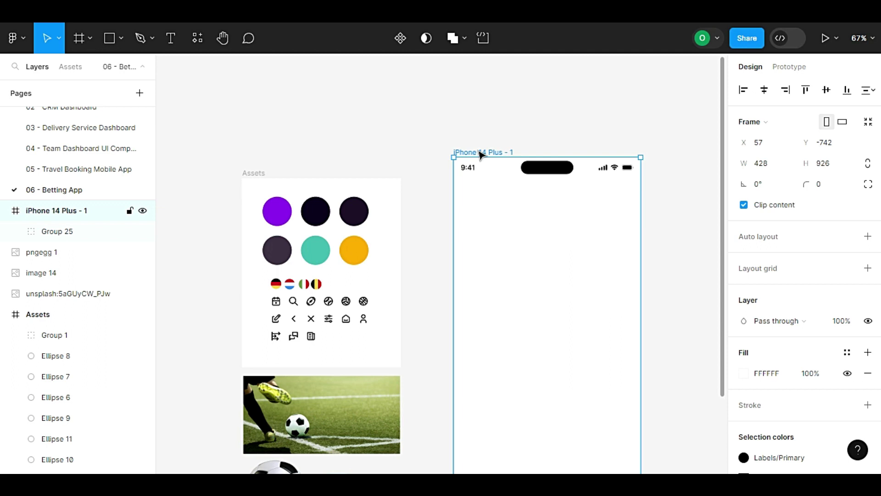
pyautogui.scroll(-3, 486, 160)
pyautogui.hscroll(2, 486, 161)
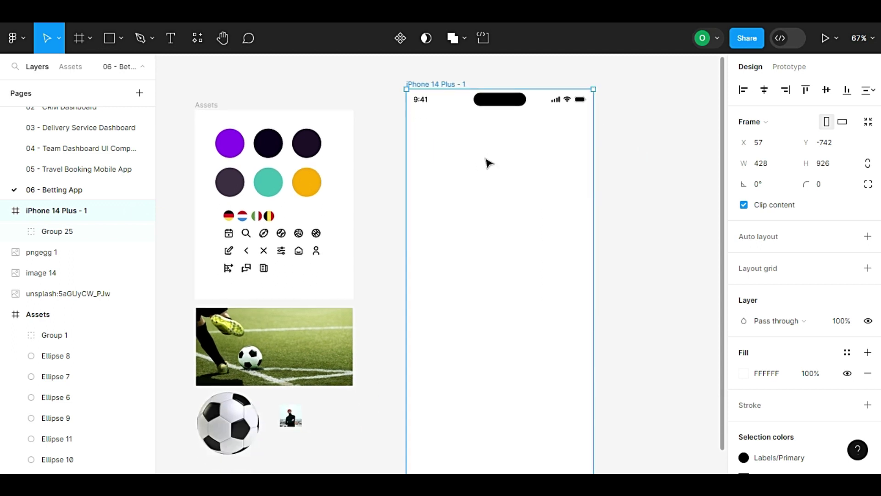
pyautogui.click(743, 373)
pyautogui.click(591, 321)
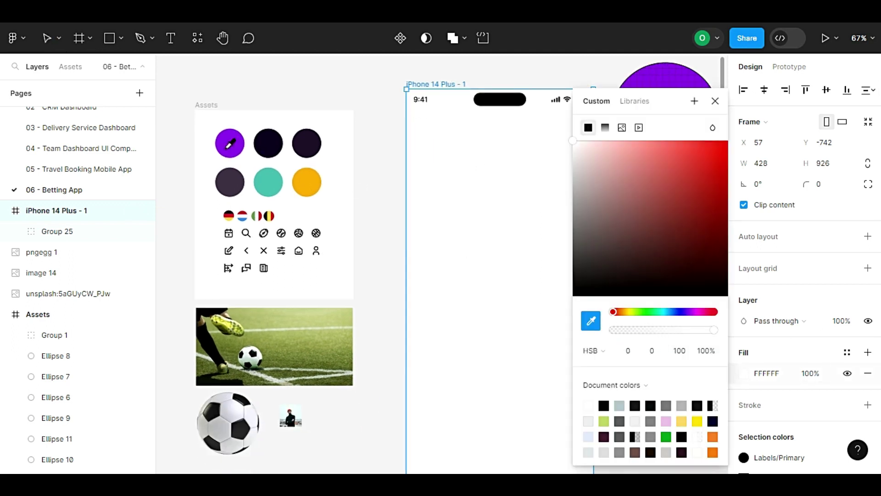
pyautogui.click(230, 142)
pyautogui.hotkey('ctrl', 'z')
pyautogui.click(591, 321)
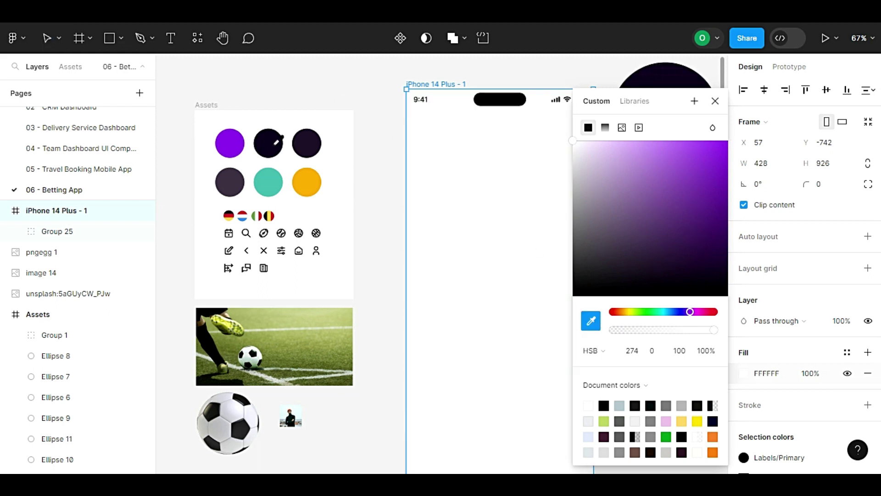
pyautogui.click(268, 143)
pyautogui.click(347, 87)
# Step: Draw a large 412×412 circle over the frame's top and fill it with the purple 8900F5 swatch
pyautogui.click(122, 39)
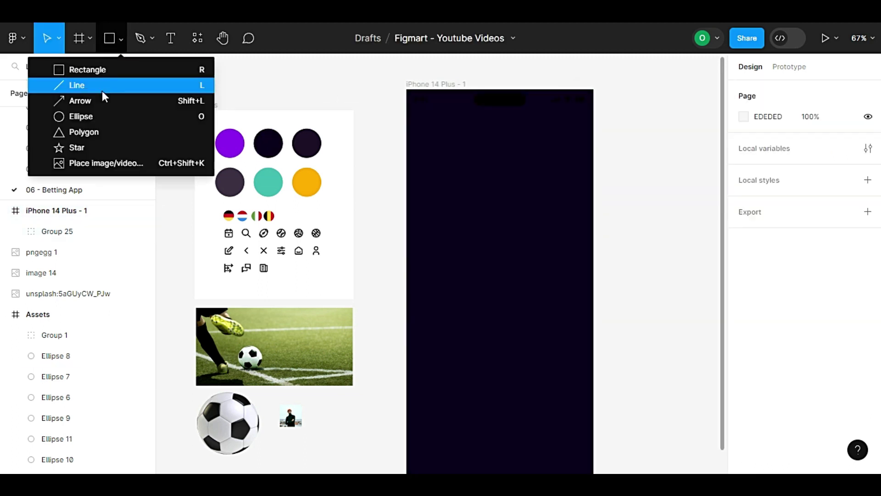
pyautogui.click(81, 116)
pyautogui.moveTo(362, 80); pyautogui.dragTo(543, 236)
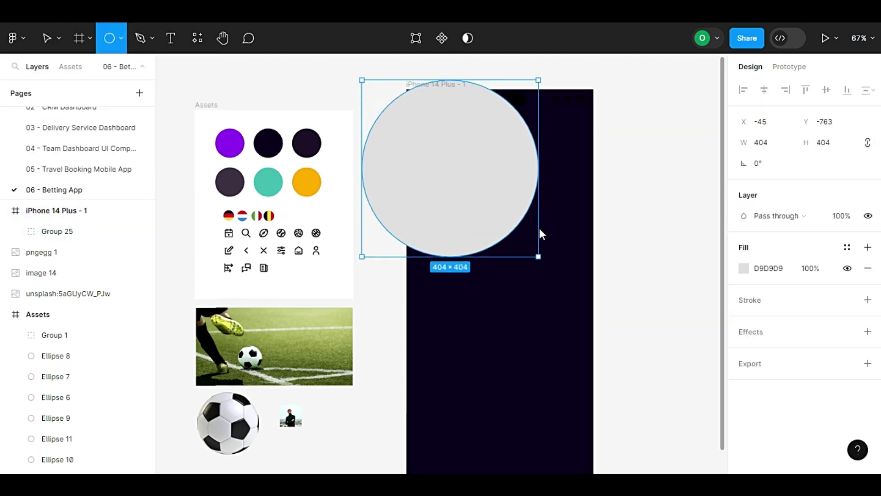
pyautogui.moveTo(463, 197); pyautogui.dragTo(545, 169)
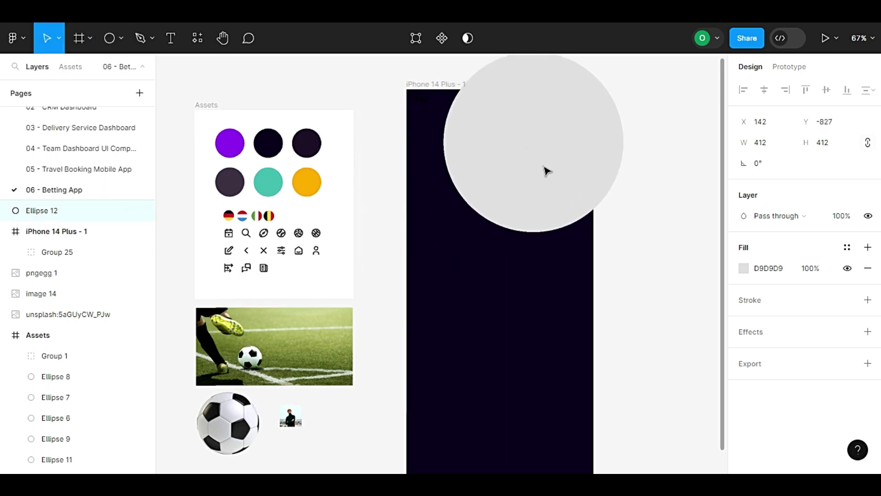
pyautogui.press('Delete')
pyautogui.click(451, 85)
pyautogui.hotkey('ctrl', 'z')
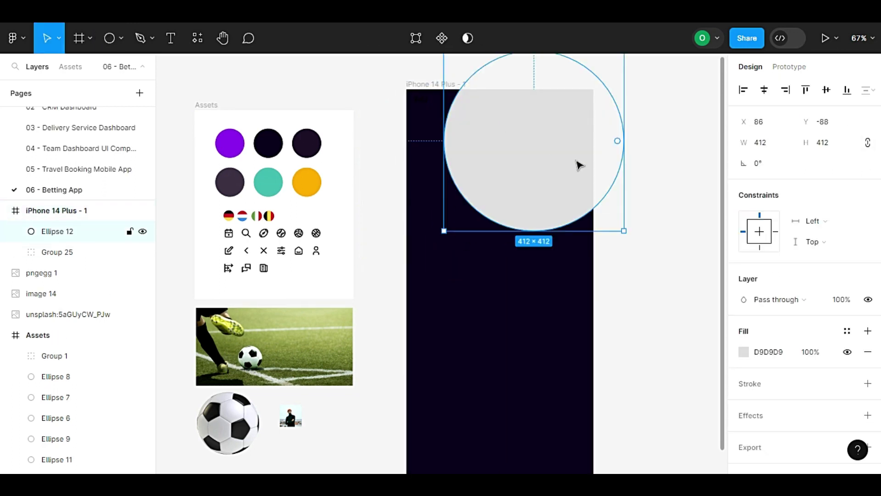
pyautogui.click(769, 352)
pyautogui.press('i')
pyautogui.click(229, 143)
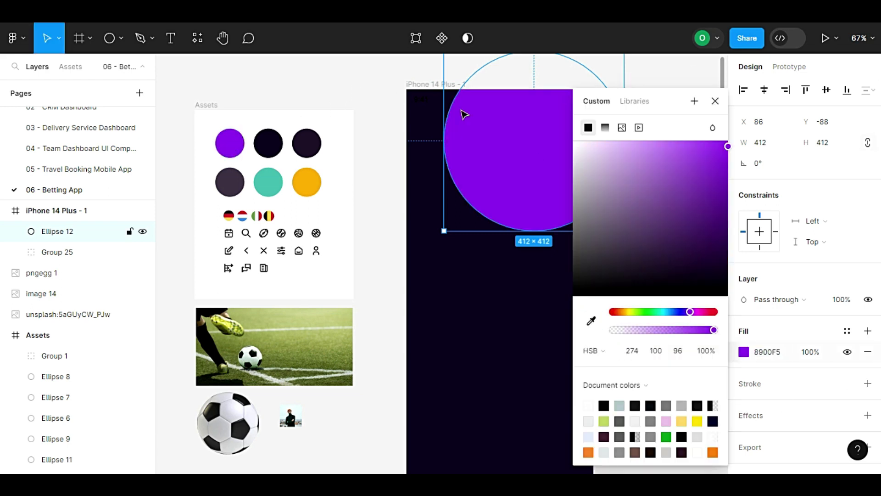
pyautogui.press('Escape')
pyautogui.press('Escape')
# Step: Add a 200 Layer blur to the purple circle and move it across the frame's top
pyautogui.click(542, 176)
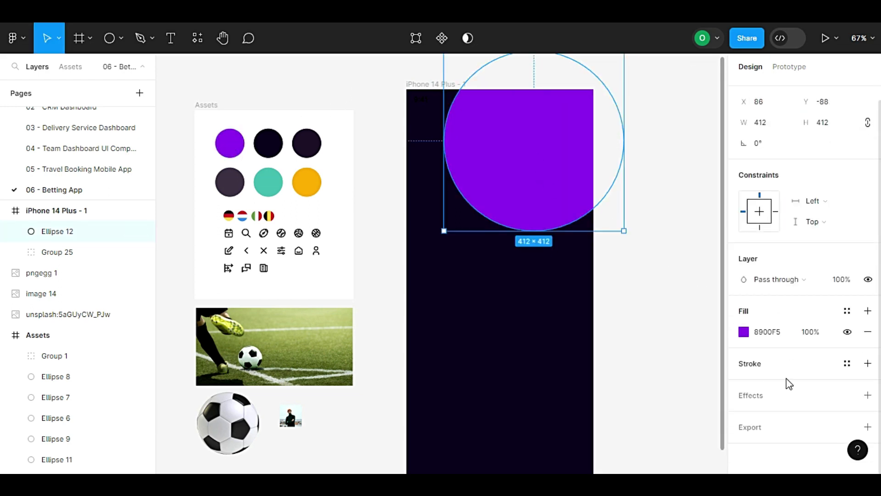
pyautogui.click(868, 395)
pyautogui.click(777, 416)
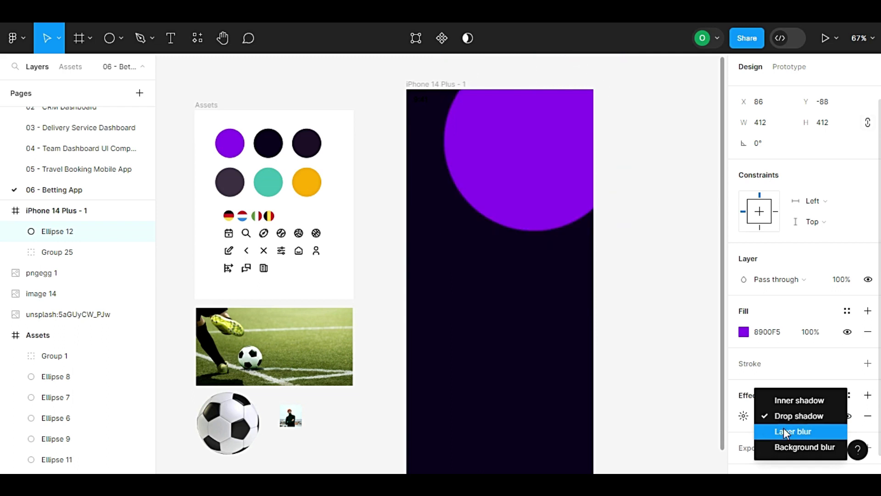
pyautogui.click(784, 432)
pyautogui.write('200')
pyautogui.press('Return')
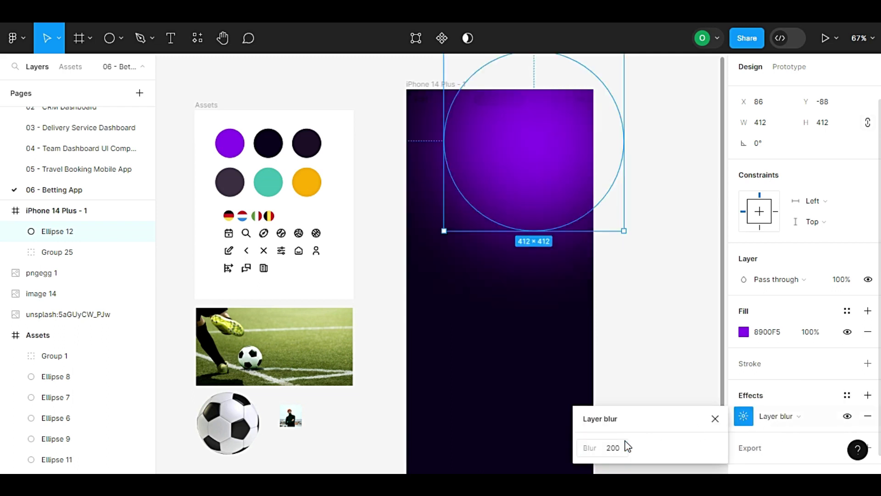
pyautogui.click(684, 143)
pyautogui.click(528, 175)
pyautogui.moveTo(528, 175)
pyautogui.mouseDown()
pyautogui.moveTo(552, 138)
pyautogui.moveTo(463, 136)
pyautogui.moveTo(406, 216)
pyautogui.mouseUp()
# Step: Recolour the left glow circle with the yellow swatch
pyautogui.press('i')
pyautogui.click(307, 182)
pyautogui.keyDown('shift'); pyautogui.click(579, 146); pyautogui.keyUp('shift')
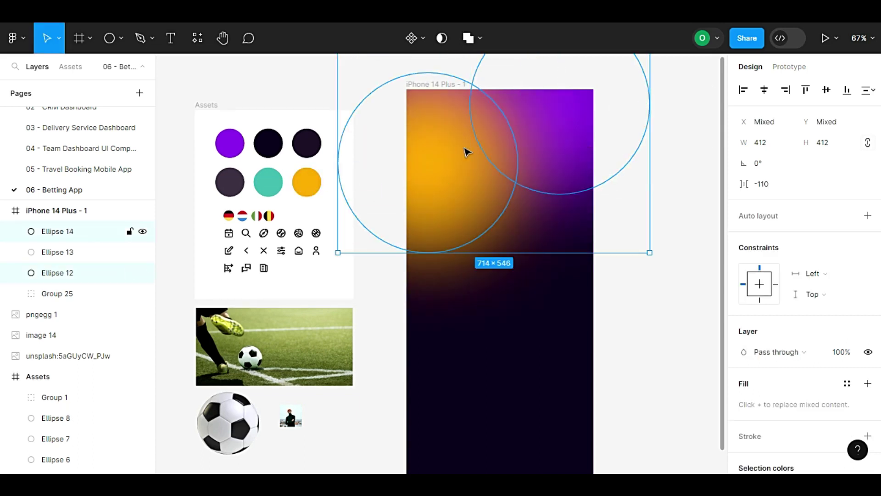
pyautogui.click(672, 195)
# Step: Set the purple and orange colours of the three glow circles to 30% opacity
pyautogui.scroll(2, 597, 184)
pyautogui.click(501, 161)
pyautogui.keyDown('shift'); pyautogui.click(459, 83); pyautogui.keyUp('shift')
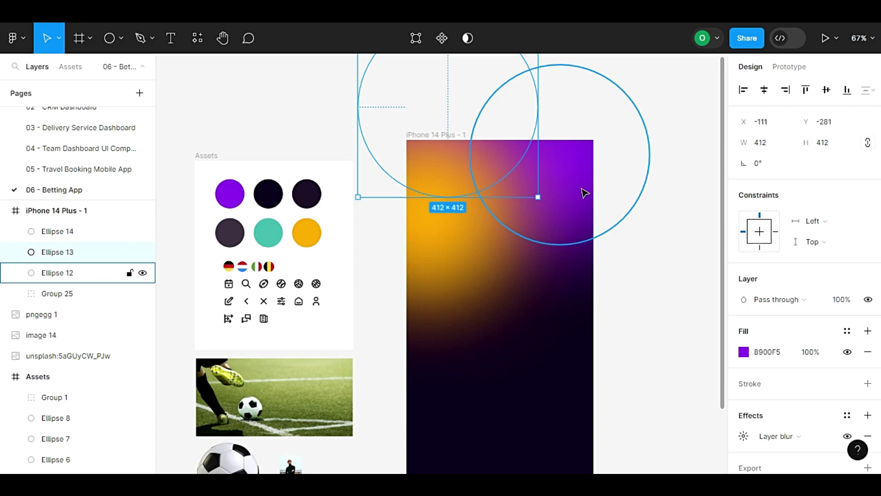
pyautogui.keyDown('shift'); pyautogui.click(585, 191); pyautogui.keyUp('shift')
pyautogui.scroll(-3, 757, 367)
pyautogui.click(809, 338)
pyautogui.write('30')
pyautogui.press('Return')
pyautogui.click(809, 359)
pyautogui.write('30')
pyautogui.press('Return')
# Step: Copy a glow circle to the frame's bottom and make it yellow at 30% opacity
pyautogui.scroll(-2, 682, 242)
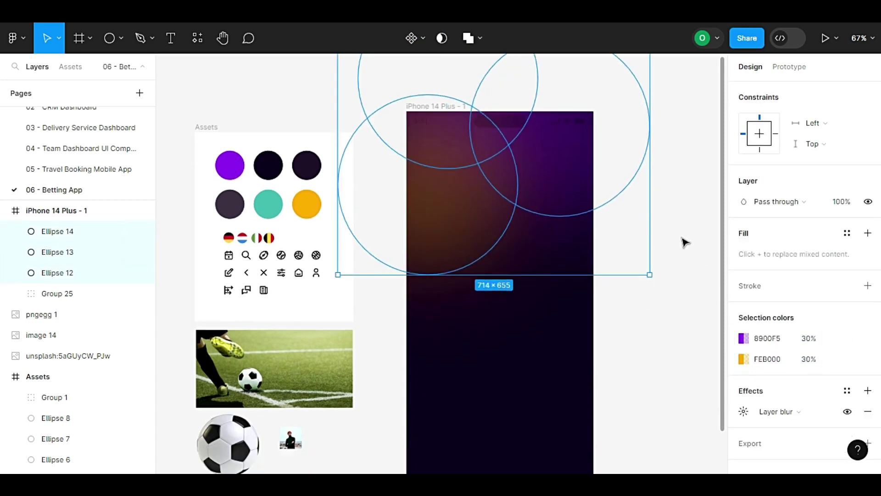
pyautogui.click(617, 182)
pyautogui.moveTo(567, 147); pyautogui.dragTo(543, 441)
pyautogui.press('i')
pyautogui.click(307, 189)
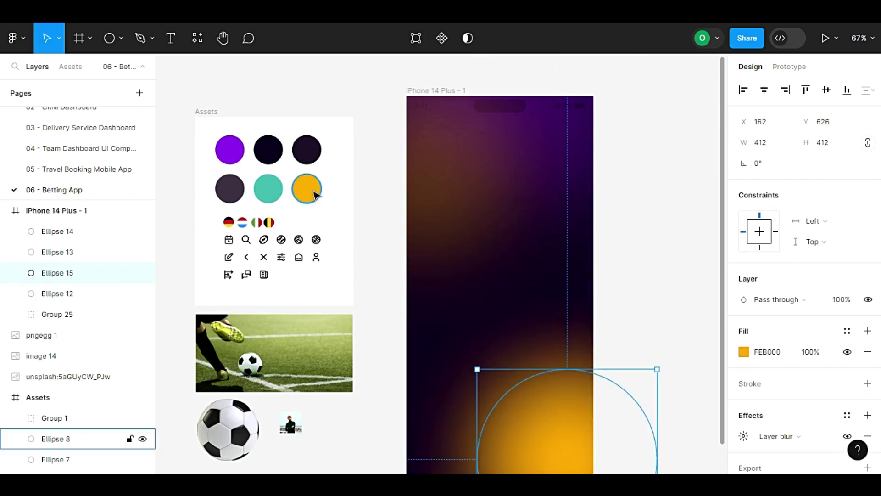
pyautogui.scroll(-1, 808, 409)
pyautogui.write('30')
pyautogui.press('Return')
pyautogui.scroll(-1, 654, 297)
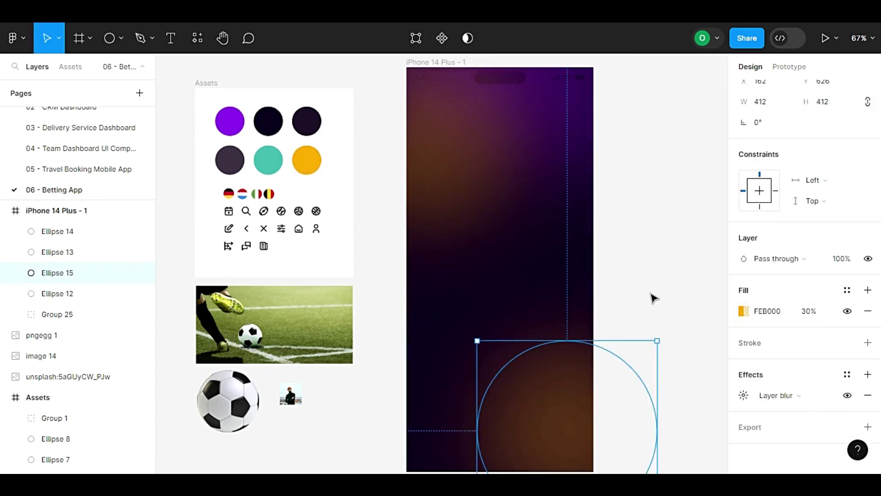
pyautogui.scroll(-2, 557, 357)
pyautogui.moveTo(557, 356)
pyautogui.mouseDown()
pyautogui.moveTo(546, 379)
pyautogui.moveTo(568, 398)
pyautogui.mouseUp()
# Step: Group the three top glow circles and the bottom orange circle into Group 26
pyautogui.scroll(3, 648, 227)
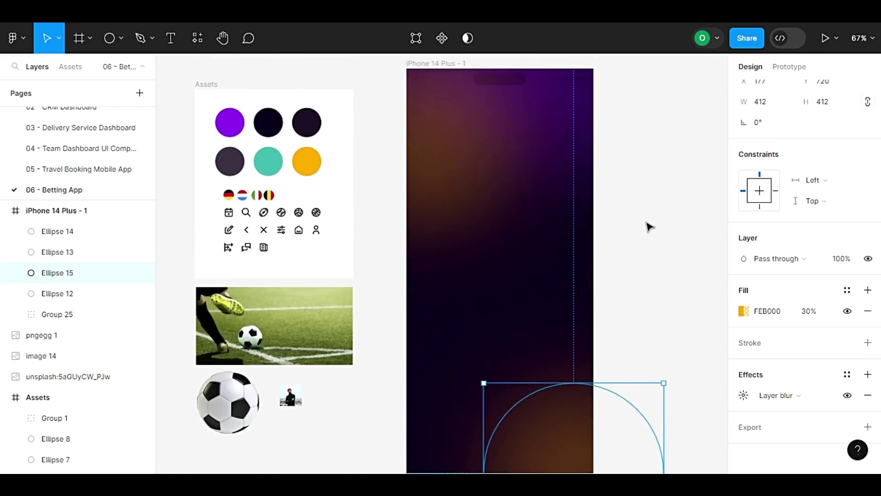
pyautogui.click(650, 227)
pyautogui.click(521, 94)
pyautogui.click(577, 92)
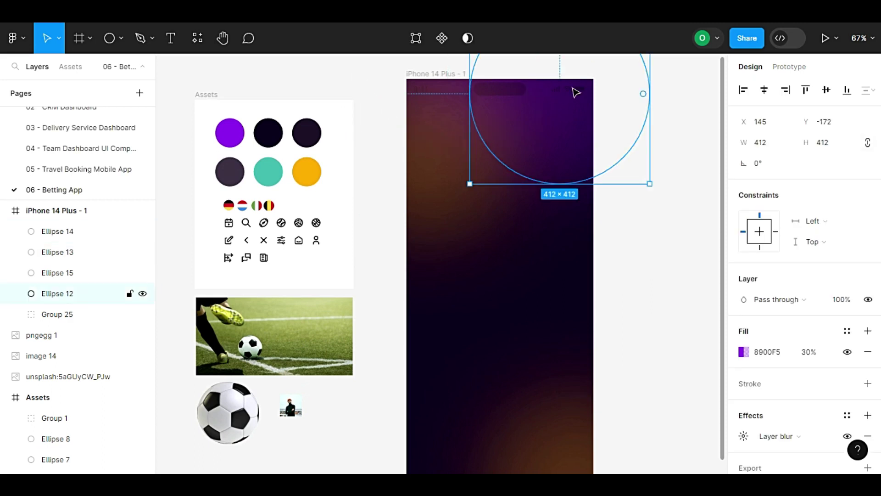
pyautogui.keyDown('shift'); pyautogui.click(448, 161); pyautogui.keyUp('shift')
pyautogui.scroll(2, 621, 172)
pyautogui.click(573, 177)
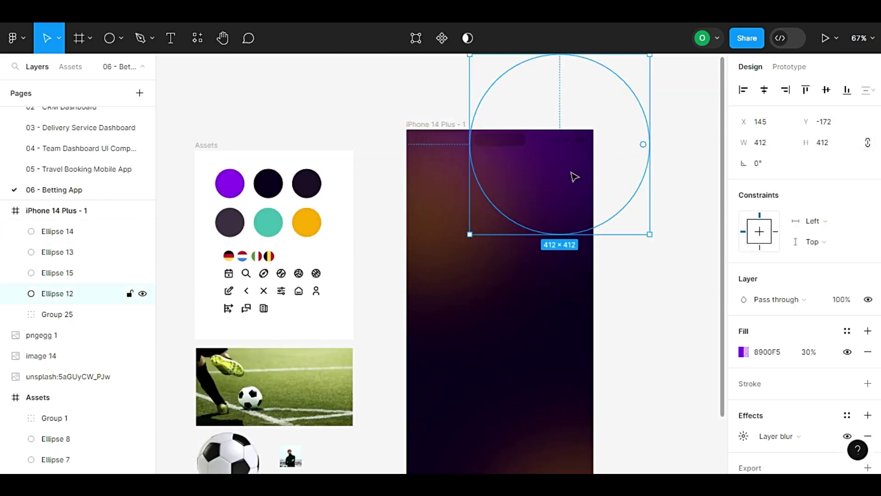
pyautogui.click(487, 107)
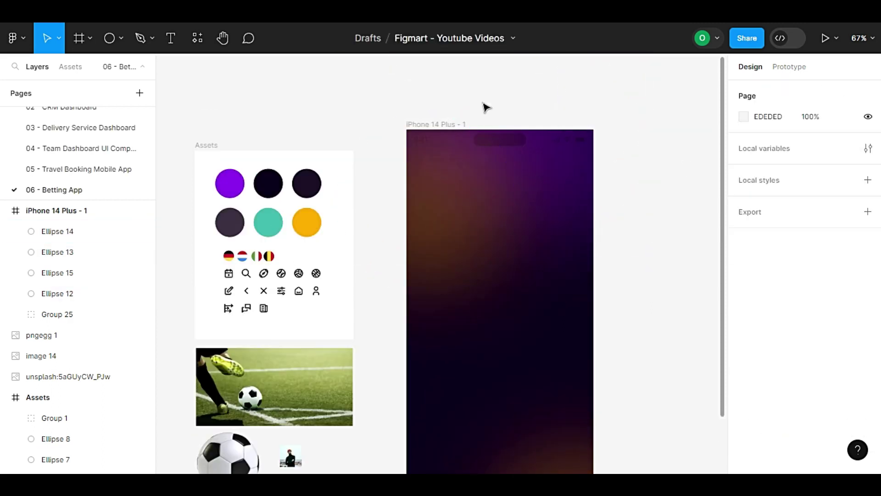
pyautogui.click(505, 134)
pyautogui.keyDown('shift'); pyautogui.click(574, 146); pyautogui.keyUp('shift')
pyautogui.keyDown('shift'); pyautogui.click(458, 240); pyautogui.keyUp('shift')
pyautogui.scroll(-2, 667, 393)
pyautogui.keyDown('shift'); pyautogui.click(553, 419); pyautogui.keyUp('shift')
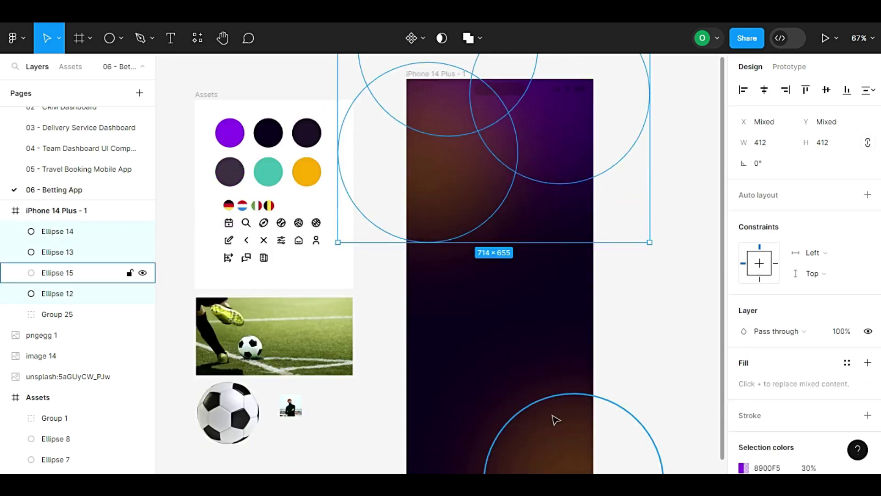
pyautogui.hotkey('ctrl', 'g')
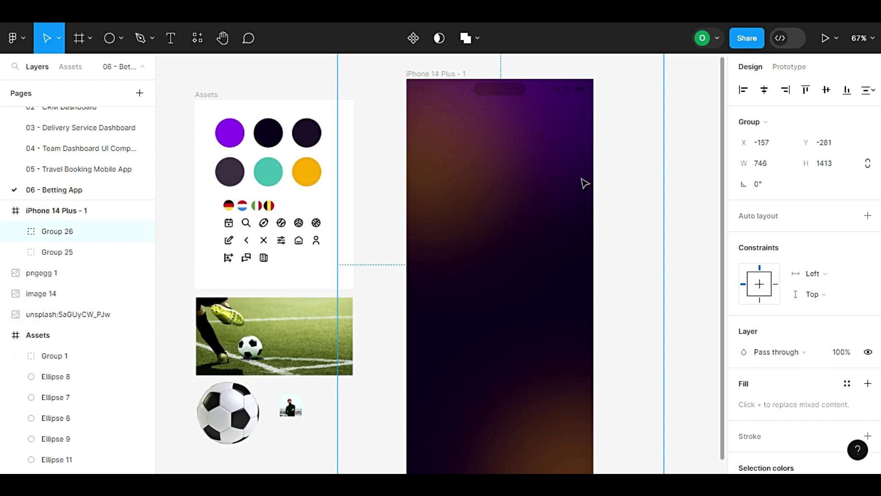
# Step: Send Group 26 backward beneath the Group 25 status bar
pyautogui.rightClick(590, 156)
pyautogui.click(565, 195)
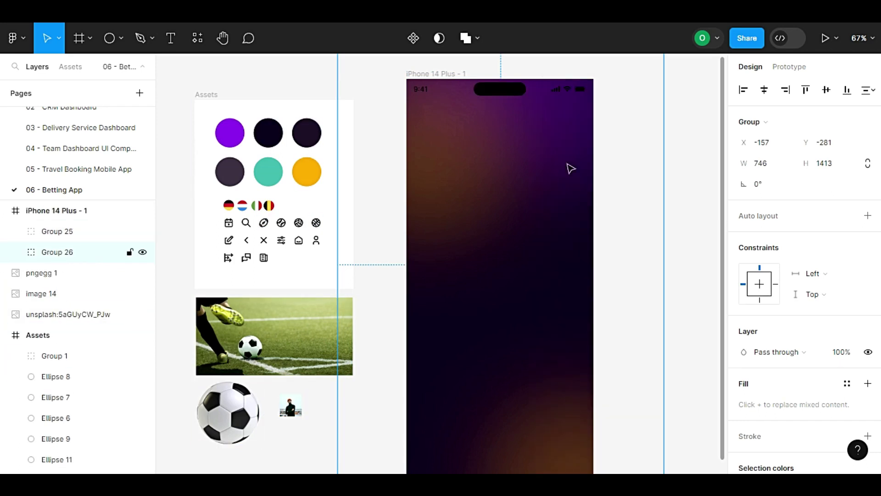
pyautogui.click(677, 129)
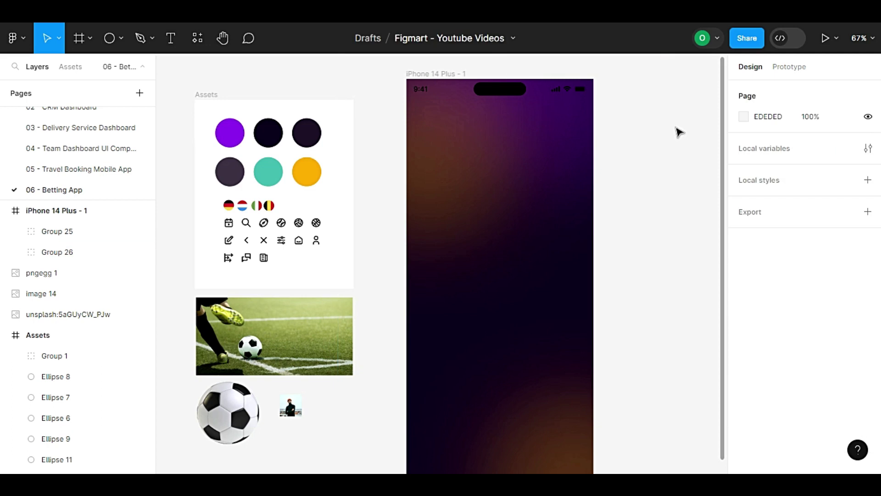
# Step: Detach the status bar's Labels/Primary colour style and try a new colour, then revert it
pyautogui.doubleClick(571, 95)
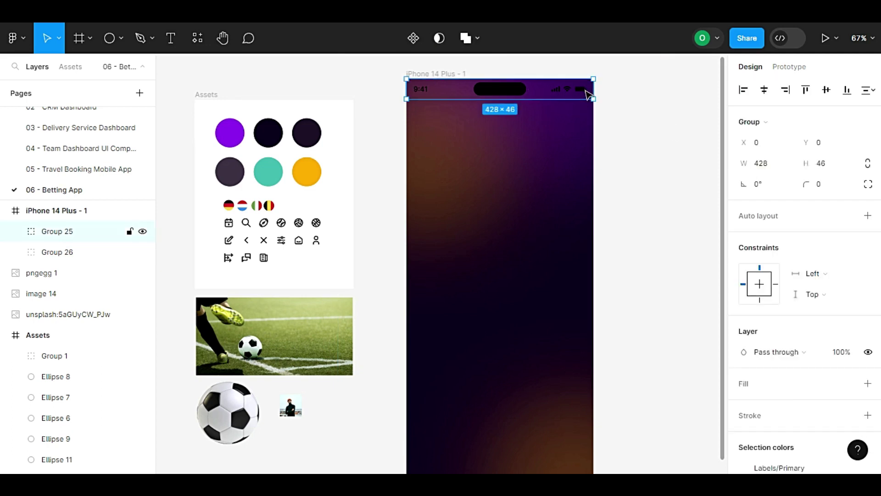
pyautogui.scroll(-5, 773, 243)
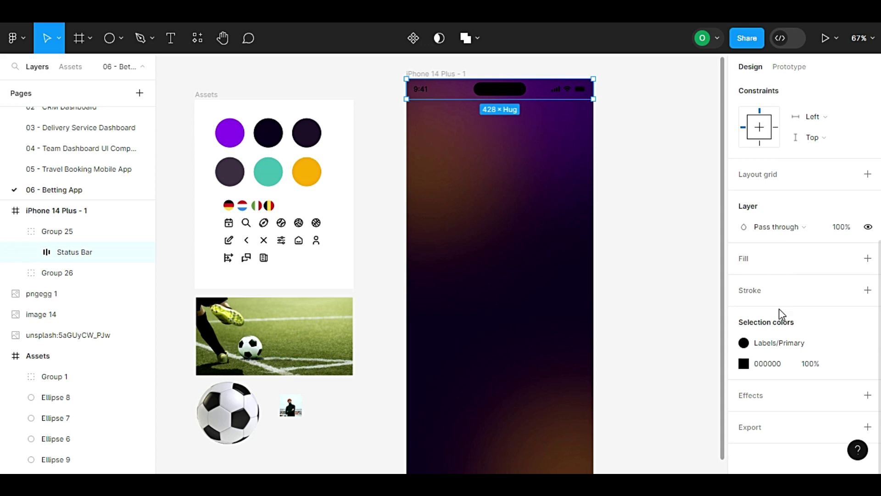
pyautogui.click(848, 366)
pyautogui.click(744, 364)
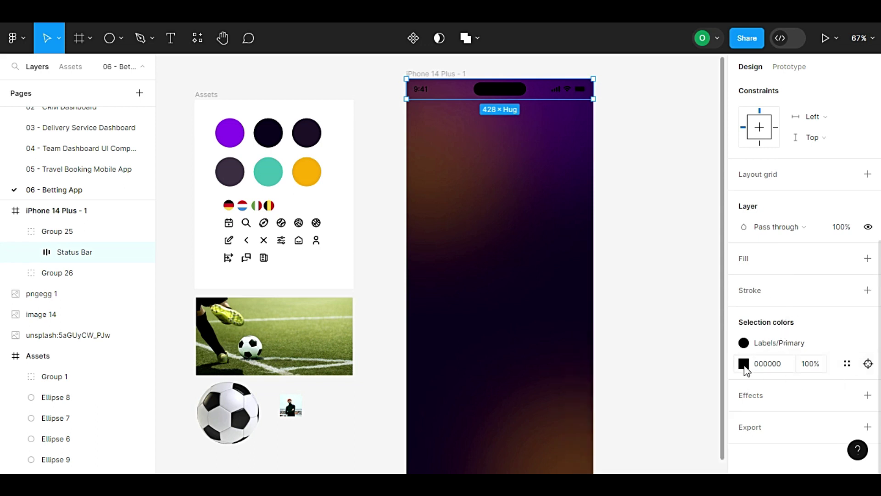
pyautogui.click(779, 343)
pyautogui.click(828, 340)
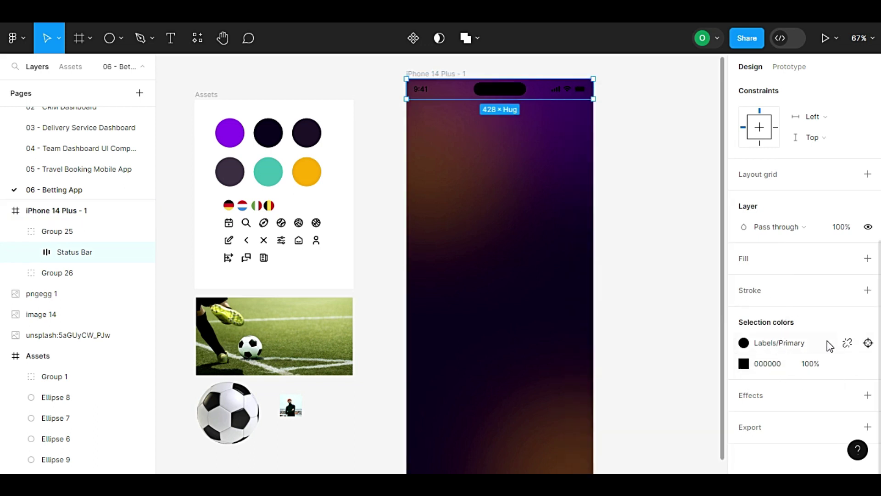
pyautogui.click(744, 343)
pyautogui.click(607, 215)
pyautogui.hotkey('ctrl', 'z')
# Step: Make the status bar's Rectangle 1 pill fill black (000000)
pyautogui.doubleClick(518, 91)
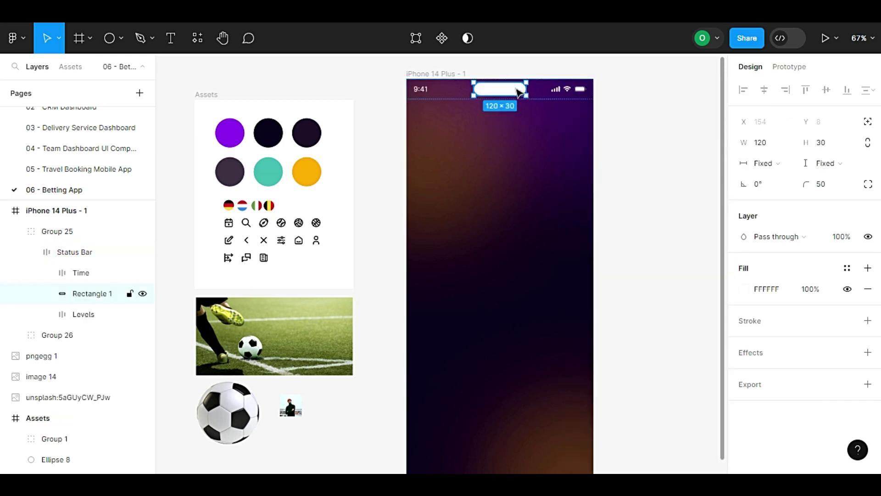
pyautogui.click(744, 289)
pyautogui.moveTo(583, 280); pyautogui.dragTo(555, 311)
pyautogui.click(651, 92)
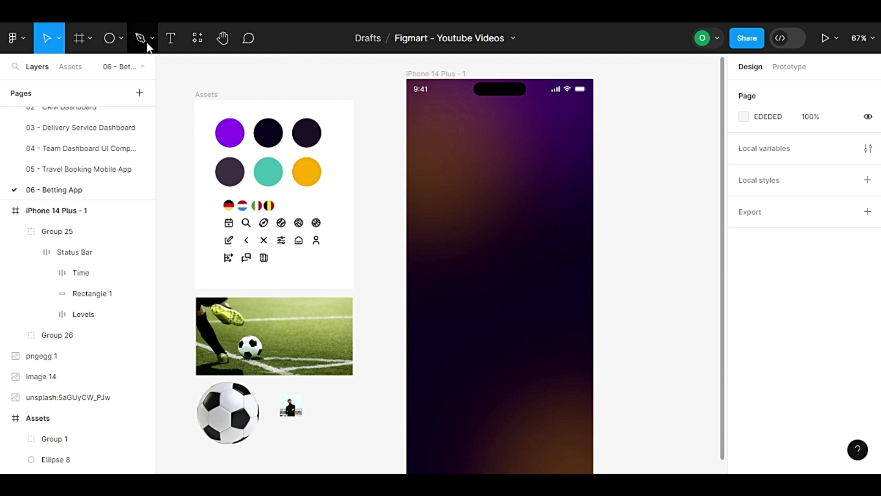
# Step: Draw a 246×246 circle at the phone's centre, remove its fill and give it a 30px stroke
pyautogui.click(109, 39)
pyautogui.moveTo(464, 205); pyautogui.dragTo(572, 313)
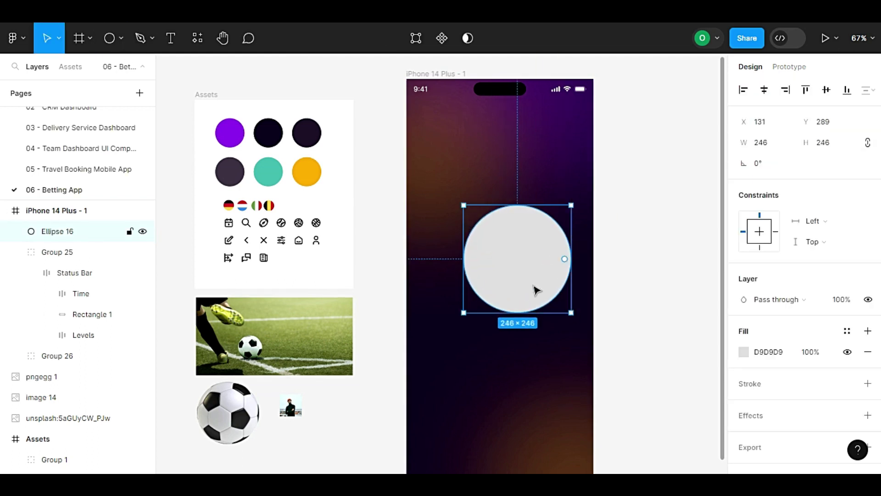
pyautogui.moveTo(535, 289); pyautogui.dragTo(515, 266)
pyautogui.click(868, 352)
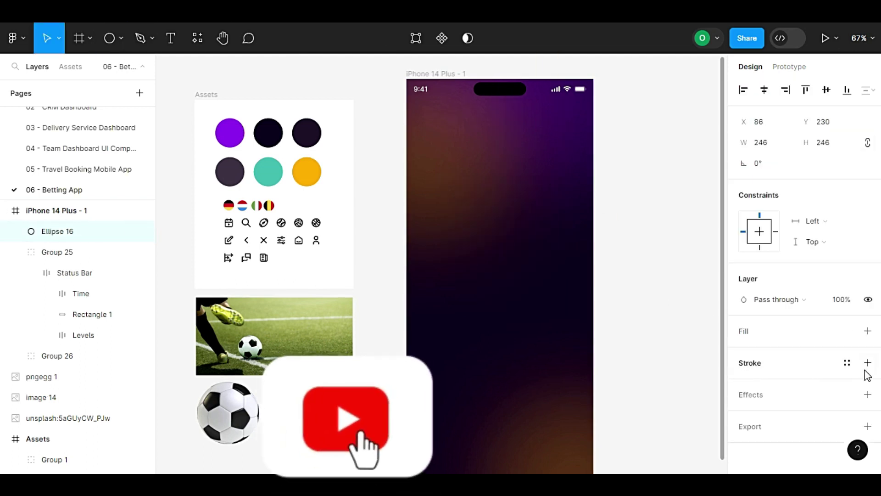
pyautogui.click(821, 406)
pyautogui.write('5')
pyautogui.press('Return')
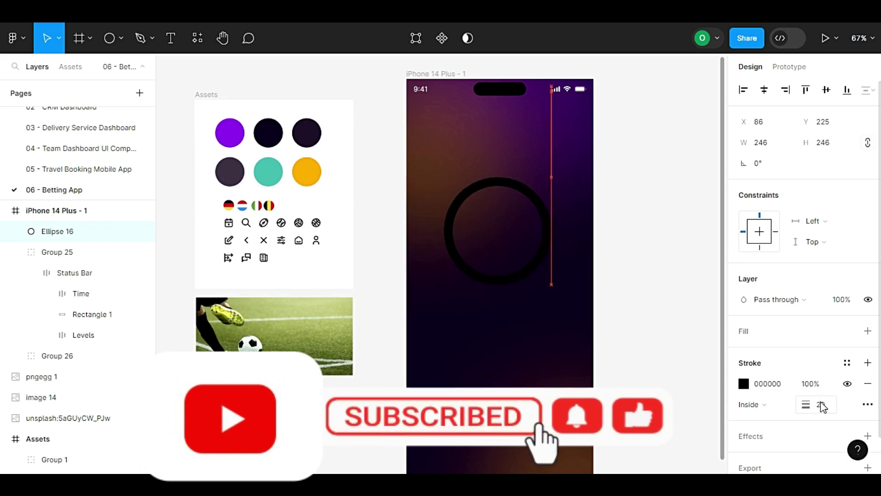
pyautogui.hotkey('shift', 'Up')
pyautogui.press('Up')
pyautogui.press('Up')
pyautogui.press('Up')
# Step: Colour the ring's stroke FEB000 and turn it into an open C-shaped arc
pyautogui.click(744, 383)
pyautogui.click(591, 321)
pyautogui.click(307, 171)
pyautogui.click(715, 101)
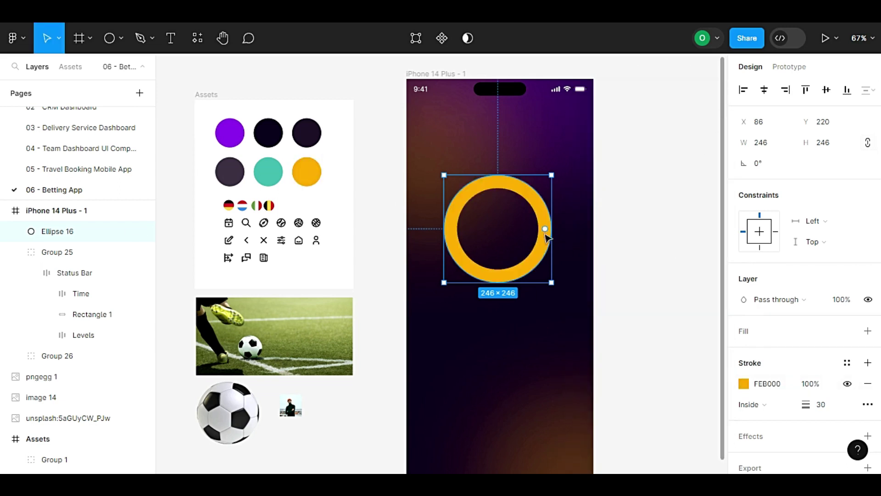
pyautogui.moveTo(544, 235); pyautogui.dragTo(498, 280)
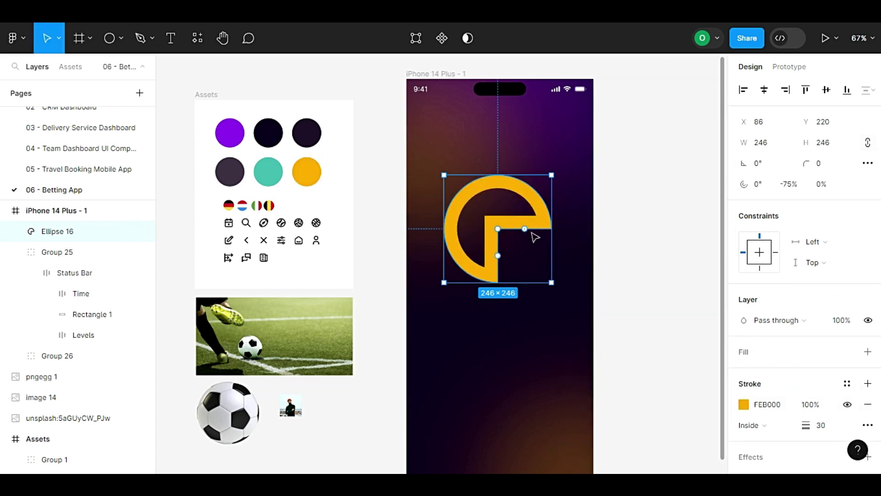
pyautogui.moveTo(528, 233); pyautogui.dragTo(534, 192)
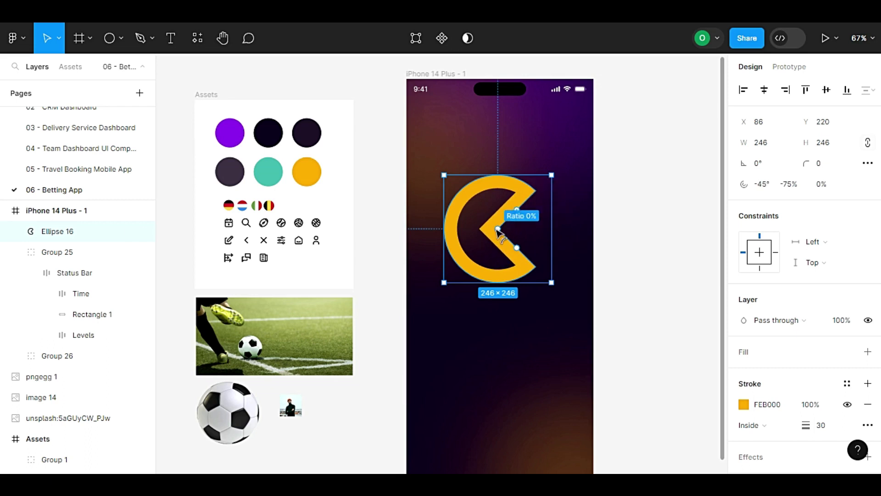
pyautogui.doubleClick(499, 232)
pyautogui.click(498, 231)
pyautogui.press('Delete')
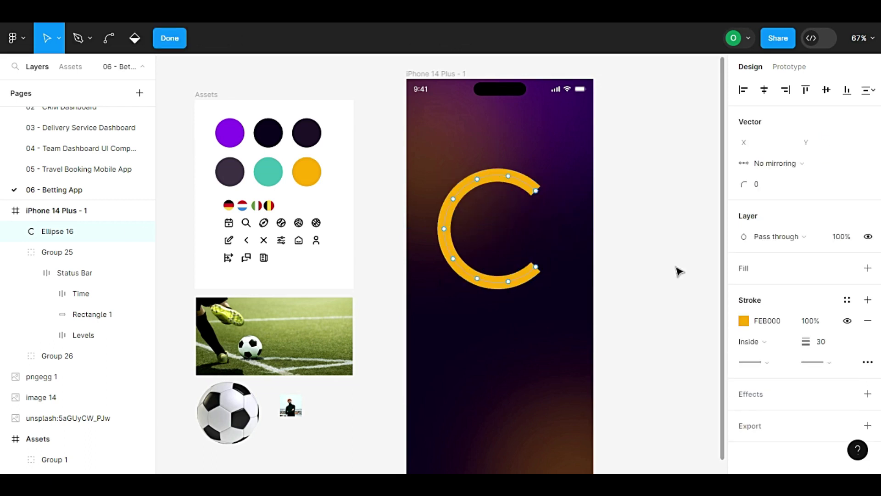
# Step: Change the arc's stroke to a horizontal linear gradient
pyautogui.click(744, 320)
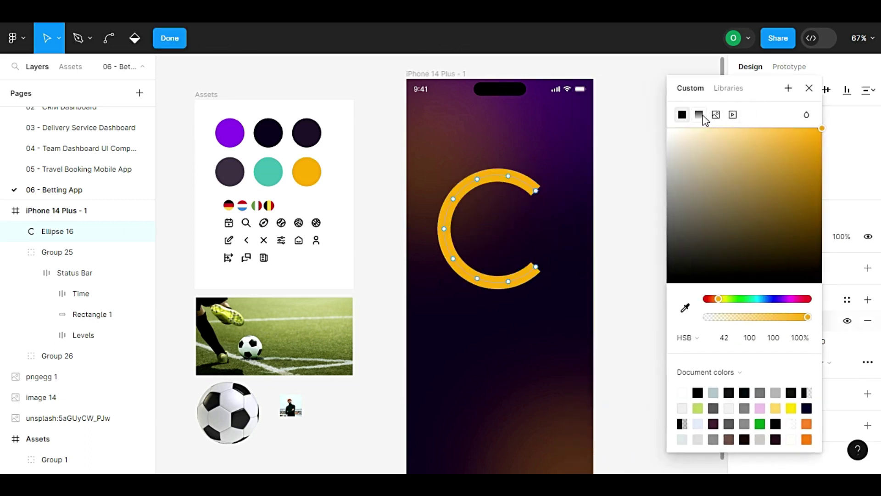
pyautogui.click(706, 119)
pyautogui.moveTo(505, 178); pyautogui.dragTo(435, 220)
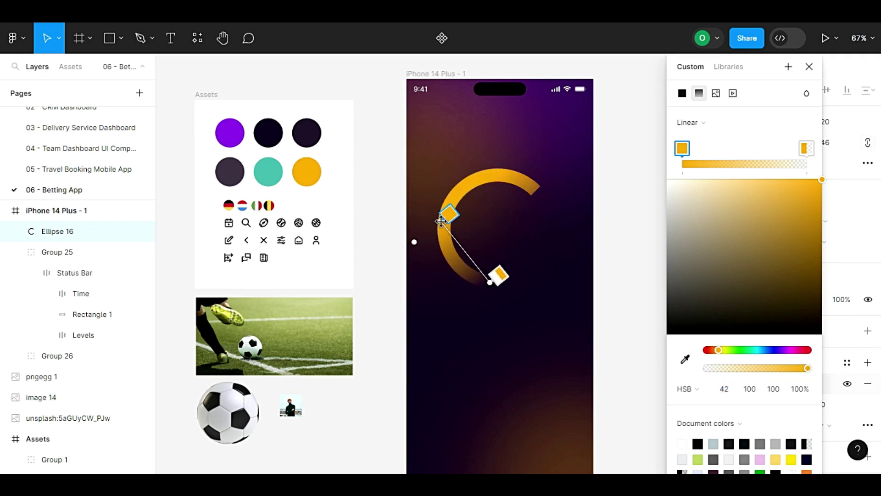
pyautogui.moveTo(489, 281); pyautogui.dragTo(550, 228)
pyautogui.moveTo(441, 219); pyautogui.dragTo(439, 229)
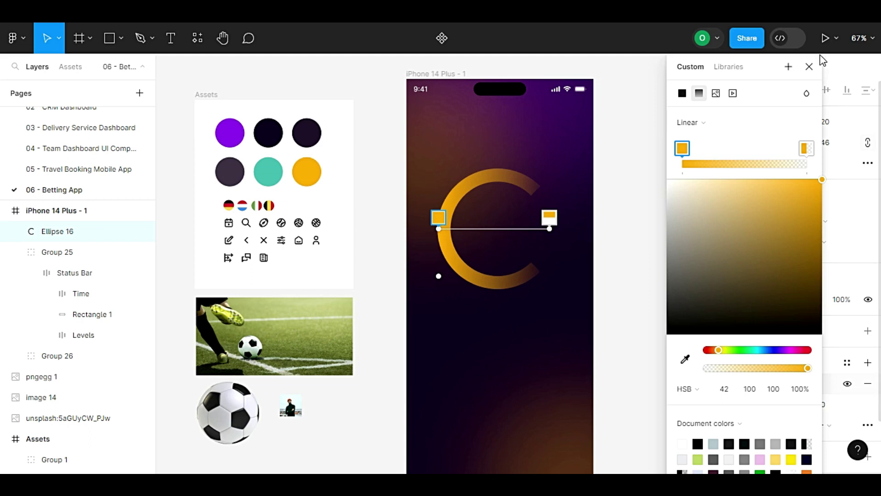
pyautogui.click(643, 232)
# Step: Place the soccer ball, shrunk to 42×42, on the arc's upper end
pyautogui.click(234, 419)
pyautogui.moveTo(234, 419)
pyautogui.mouseDown()
pyautogui.moveTo(665, 204)
pyautogui.moveTo(645, 185)
pyautogui.moveTo(533, 186)
pyautogui.moveTo(515, 231)
pyautogui.mouseUp()
pyautogui.scroll(5, 532, 186)
pyautogui.hotkey('shift', '0')
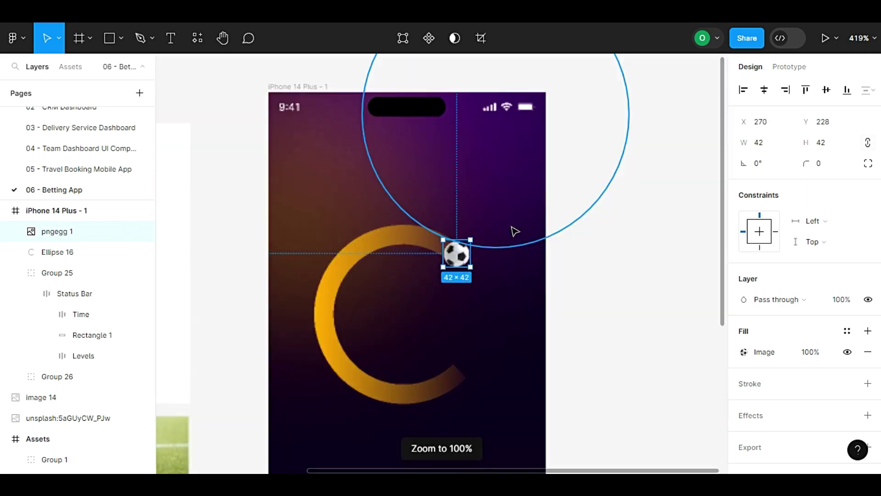
pyautogui.scroll(-3, 516, 230)
pyautogui.click(516, 230)
pyautogui.moveTo(547, 285); pyautogui.dragTo(572, 218)
# Step: Create the 'Figmart Bet' text beside the phone and set its font to Baloo
pyautogui.press('t')
pyautogui.click(563, 302)
pyautogui.write('Figmart Bet')
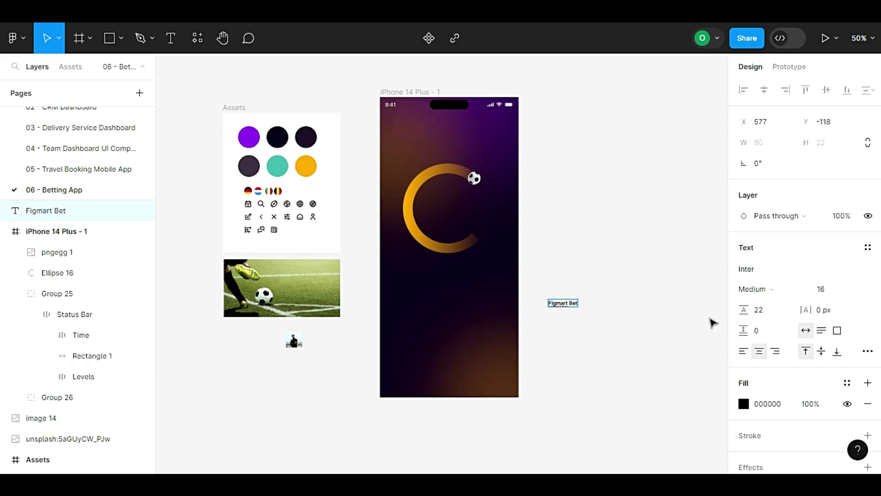
pyautogui.write('art Bet')
pyautogui.press('Escape')
pyautogui.click(832, 293)
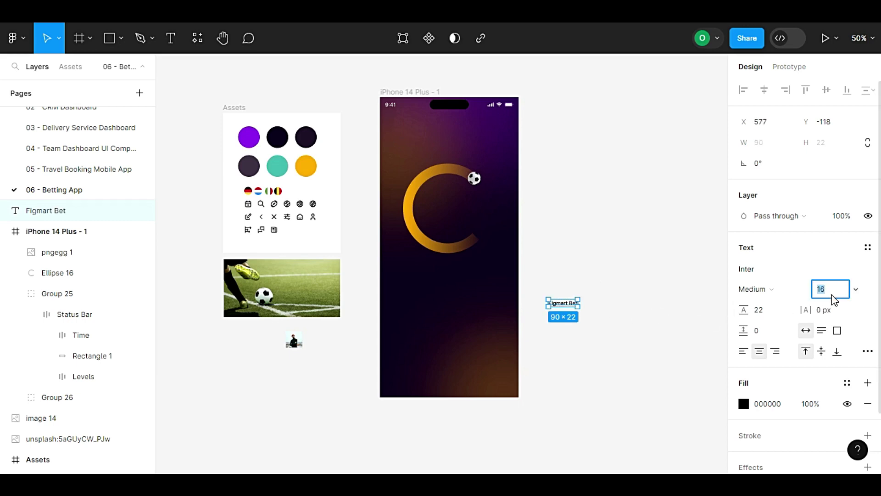
pyautogui.write('32')
pyautogui.press('Return')
pyautogui.click(758, 271)
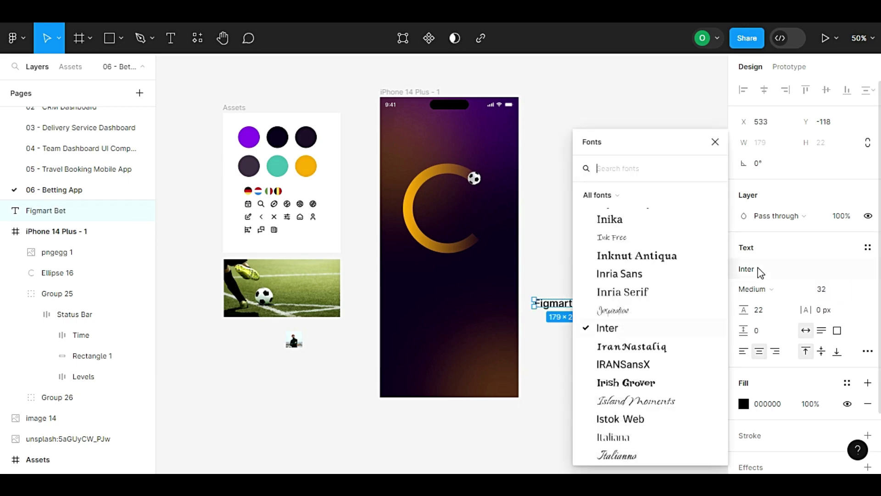
pyautogui.write('bal')
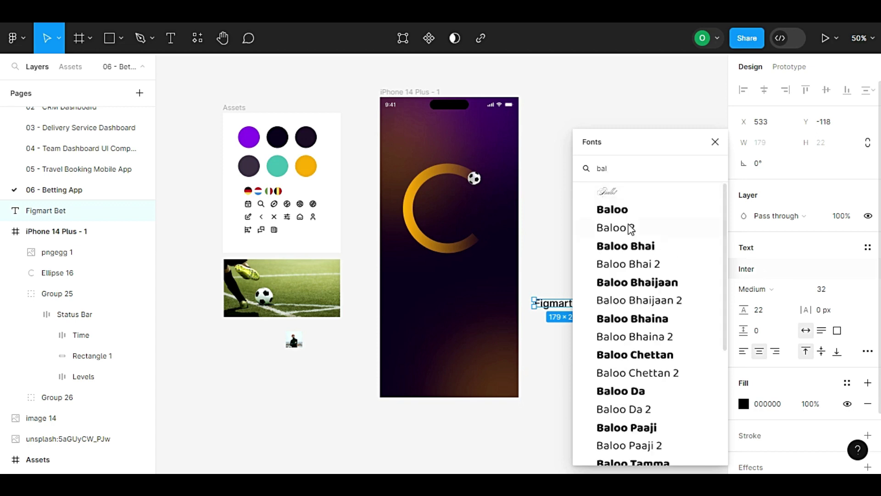
pyautogui.click(630, 228)
# Step: Move the title onto the phone, centre it horizontally, and make it white FFFFFF at size 48
pyautogui.moveTo(572, 307); pyautogui.dragTo(453, 280)
pyautogui.click(765, 90)
pyautogui.scroll(-3, 768, 342)
pyautogui.click(745, 355)
pyautogui.write('ffffff')
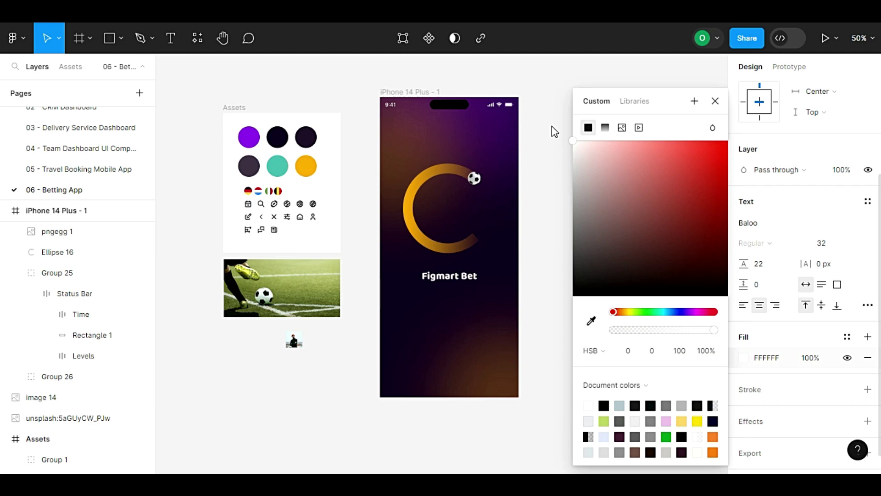
pyautogui.click(494, 181)
pyautogui.click(473, 276)
pyautogui.press('Return')
pyautogui.click(555, 305)
pyautogui.hotkey('shift', '0')
pyautogui.scroll(-1, 602, 295)
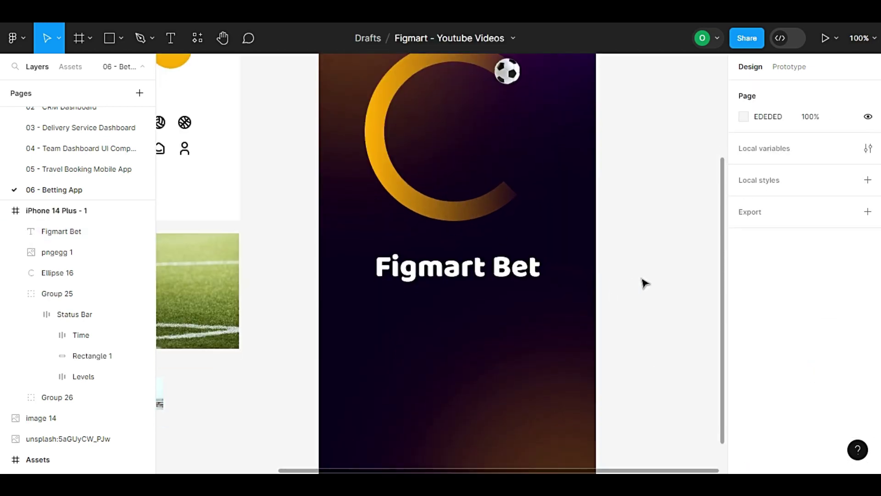
pyautogui.scroll(-2, 644, 283)
# Step: Add the tagline 'Predifct game result and win money!' below the title
pyautogui.press('t')
pyautogui.click(384, 258)
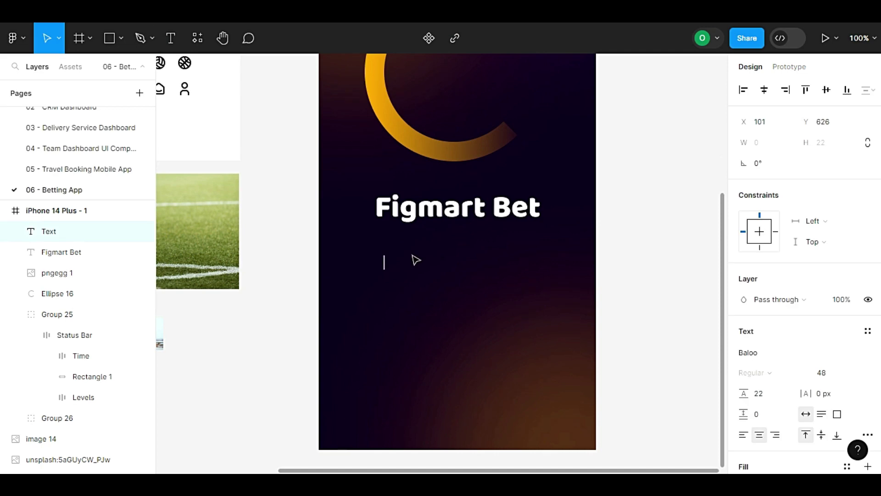
pyautogui.write('Predifct')
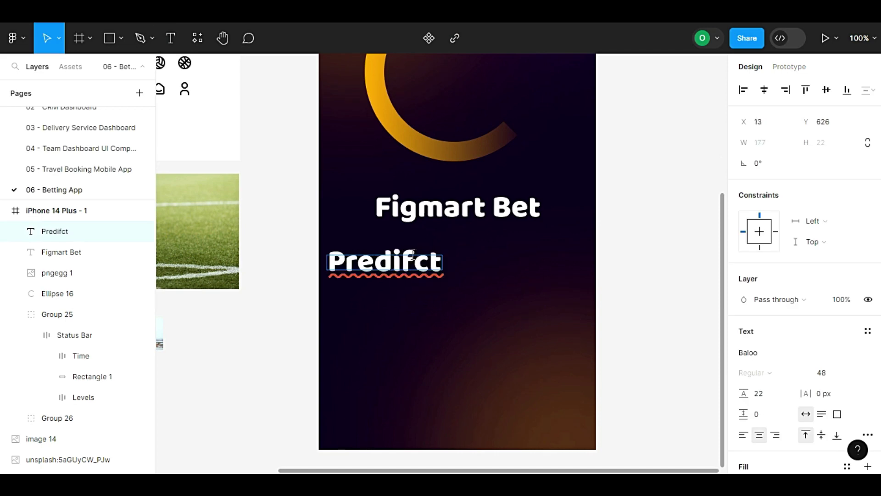
pyautogui.write(' game result')
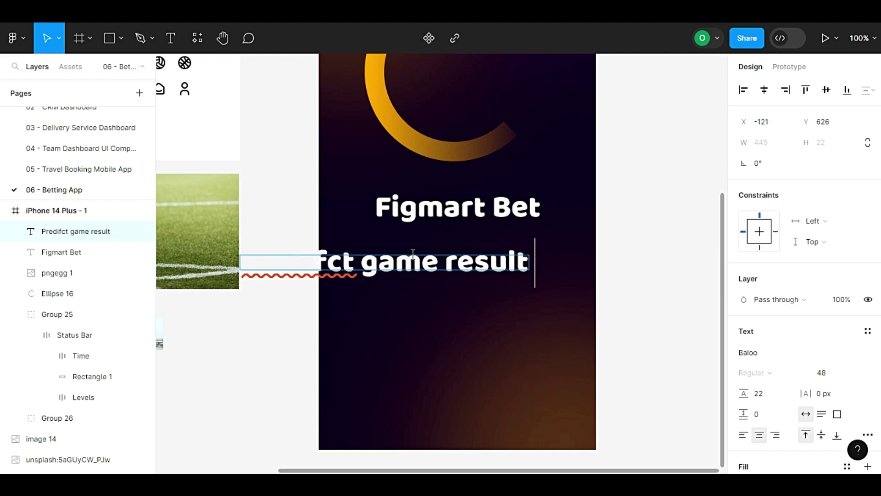
pyautogui.write(' and win')
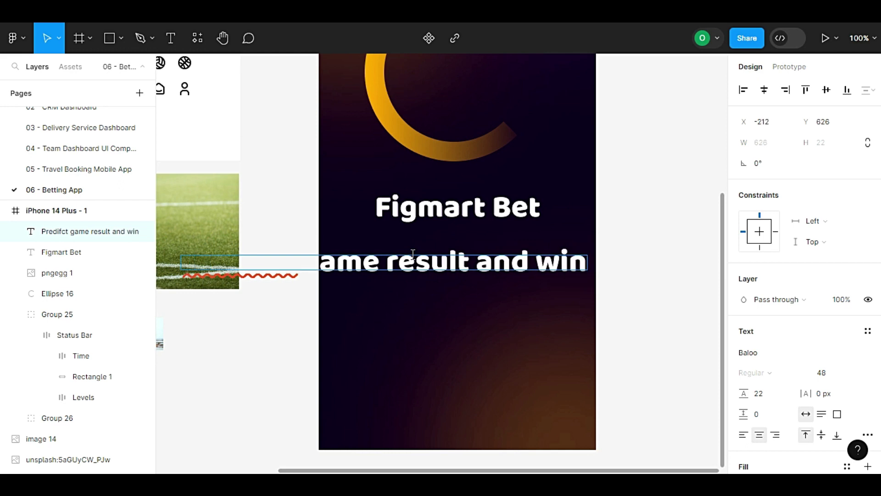
pyautogui.write(' money')
pyautogui.press('Escape')
# Step: Set the tagline to Inter size 18 and centre it under the title
pyautogui.press('Return')
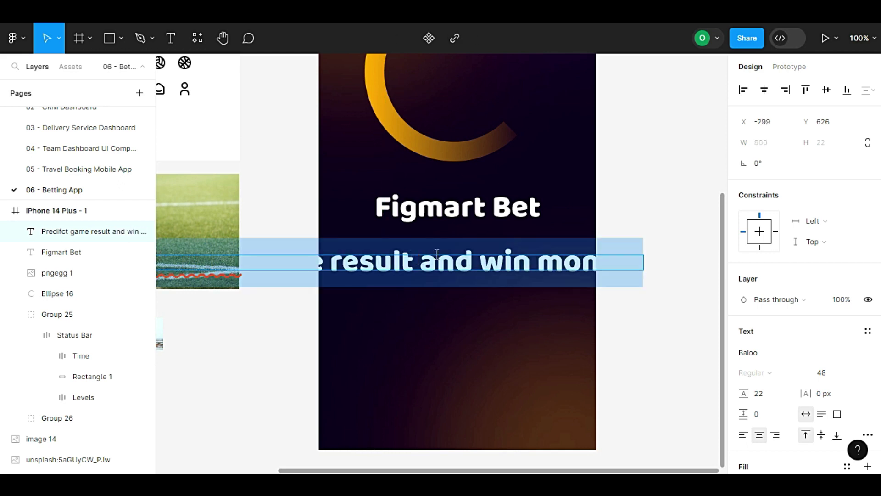
pyautogui.write('18')
pyautogui.press('Return')
pyautogui.click(762, 356)
pyautogui.write('inter')
pyautogui.press('Return')
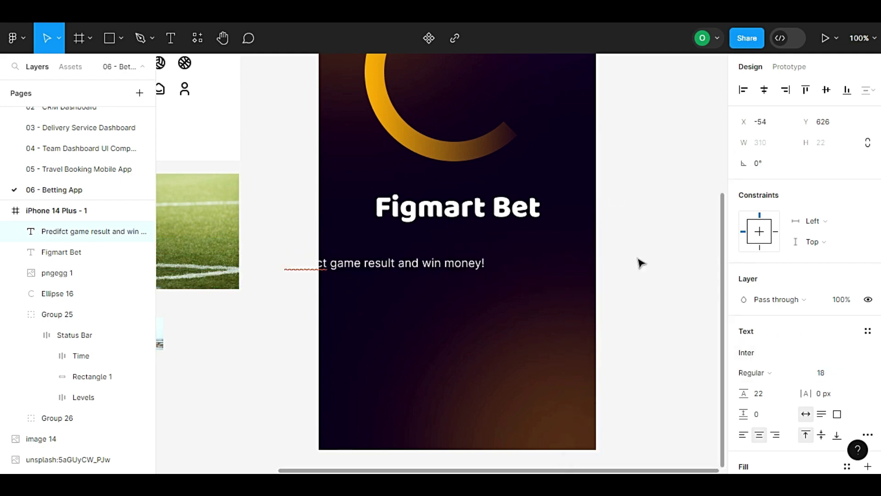
pyautogui.moveTo(431, 265); pyautogui.dragTo(505, 239)
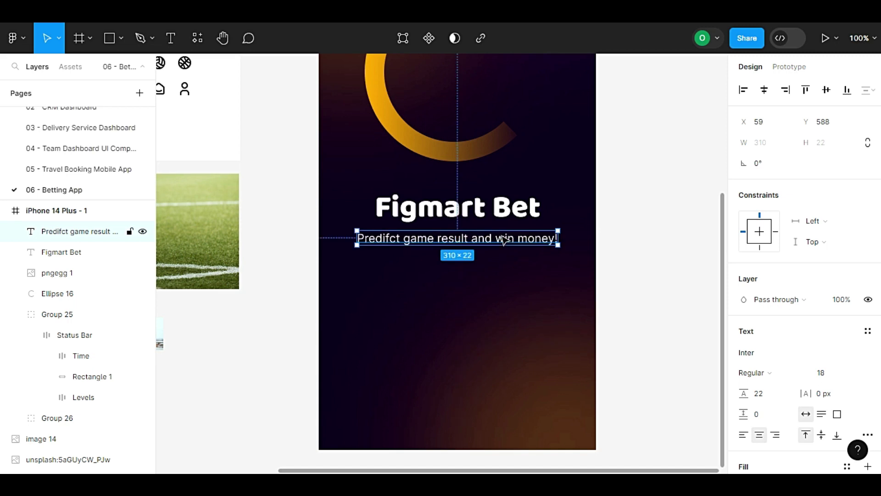
# Step: Duplicate the tagline lower and retype it as a two-line blurb about viewing odds and betting online
pyautogui.moveTo(504, 242); pyautogui.dragTo(502, 336)
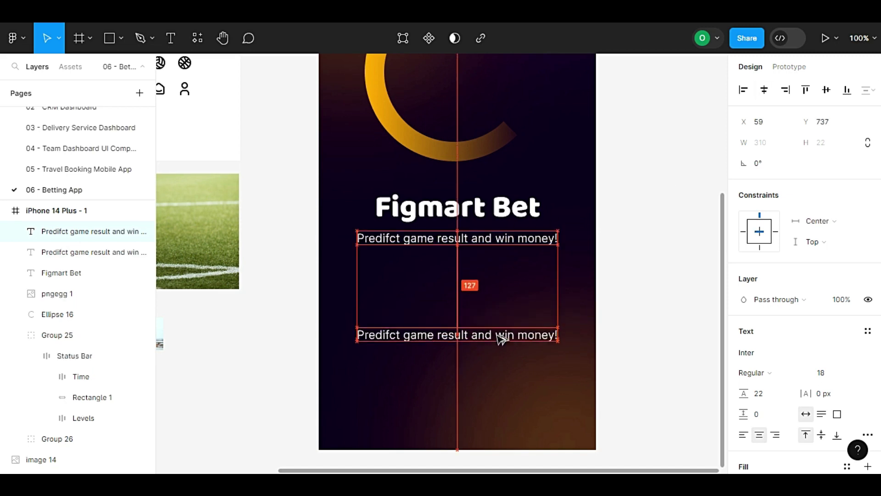
pyautogui.doubleClick(496, 335)
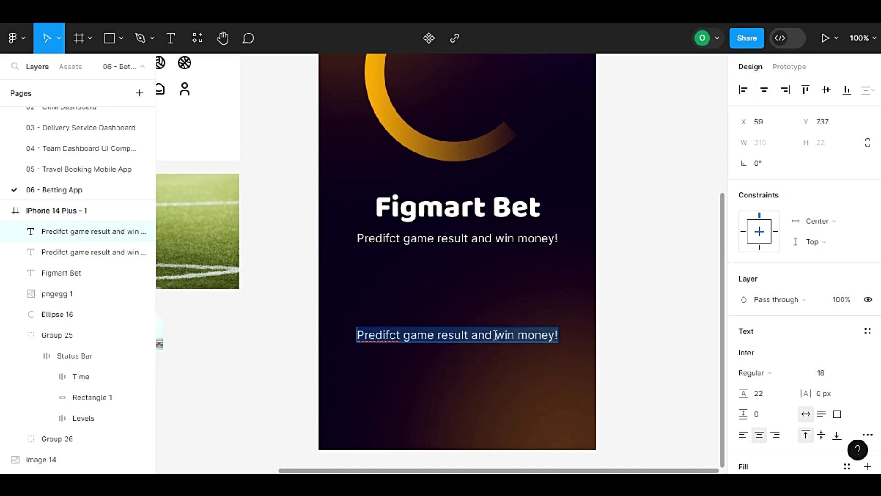
pyautogui.write('View th')
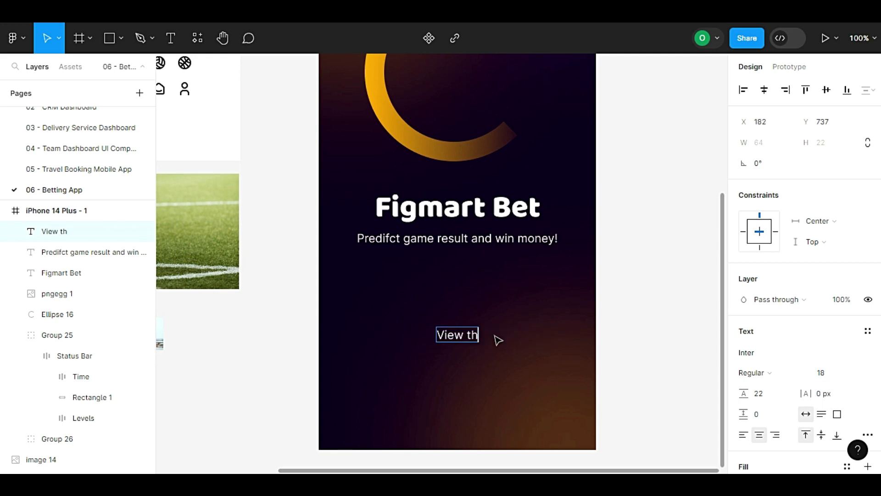
pyautogui.write('e latest oddsand place')
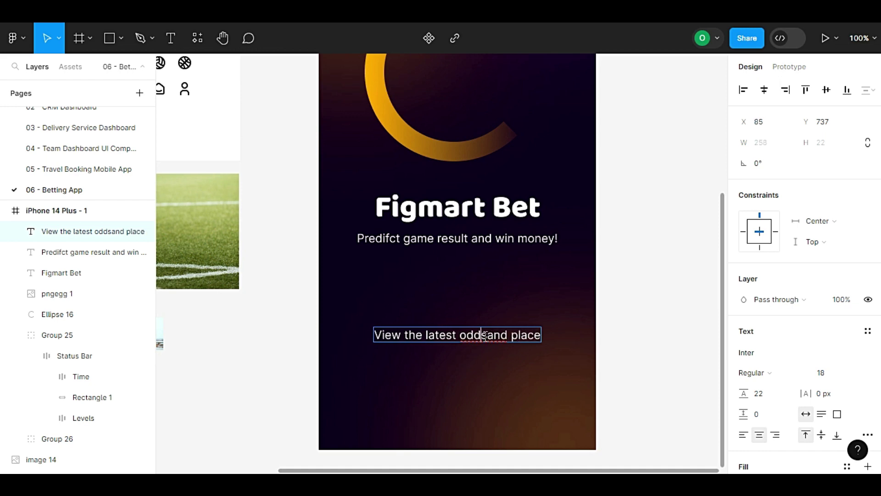
pyautogui.click(486, 334)
pyautogui.write('place')
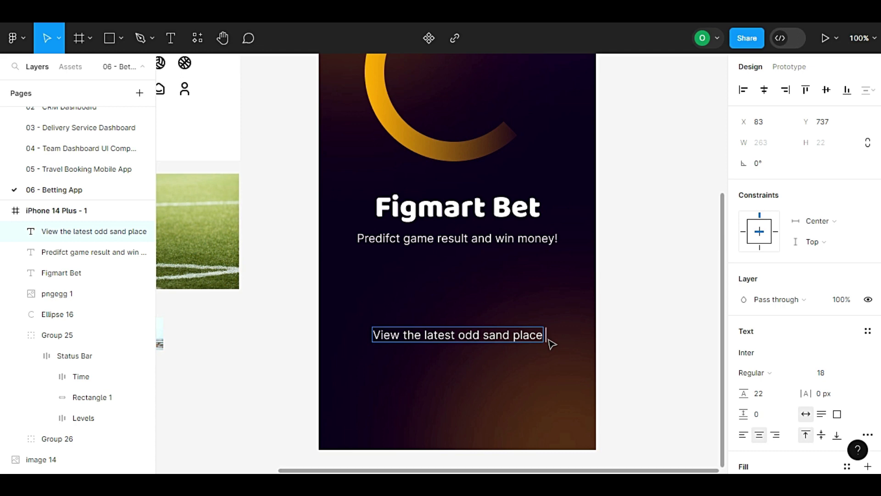
pyautogui.write(' bets online')
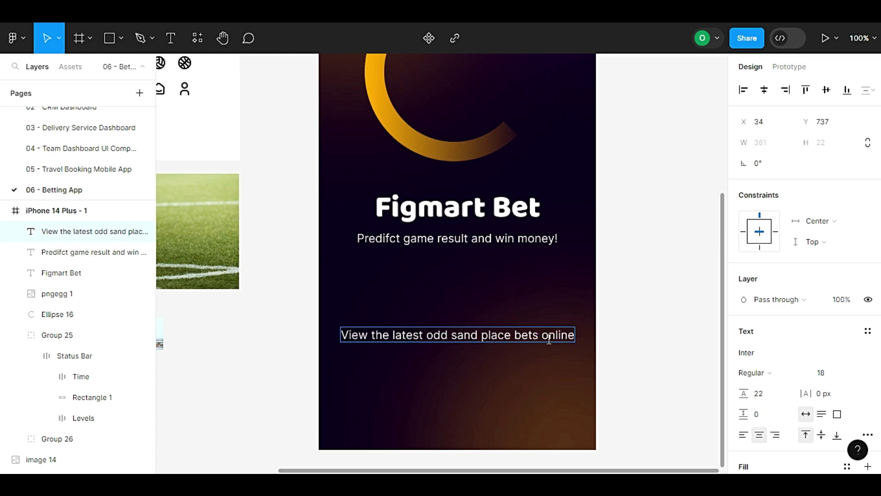
pyautogui.write(' .')
pyautogui.press('Return')
pyautogui.write("'s legal.")
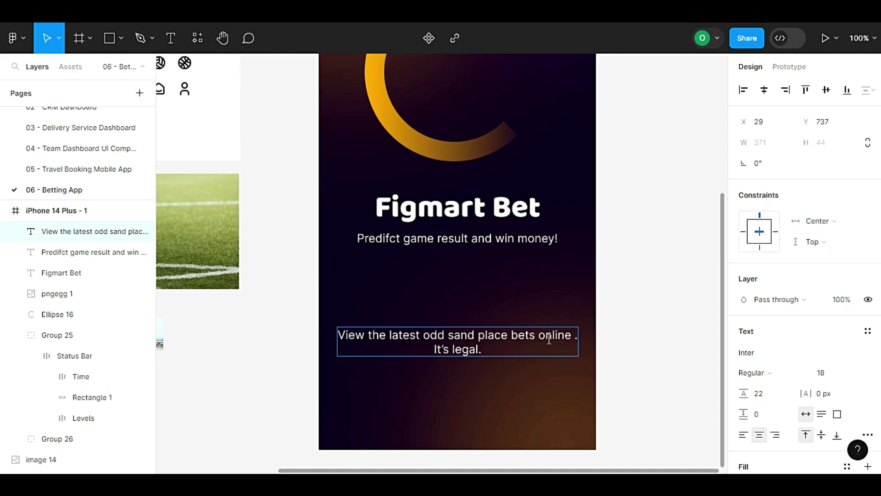
pyautogui.write('and easy ')
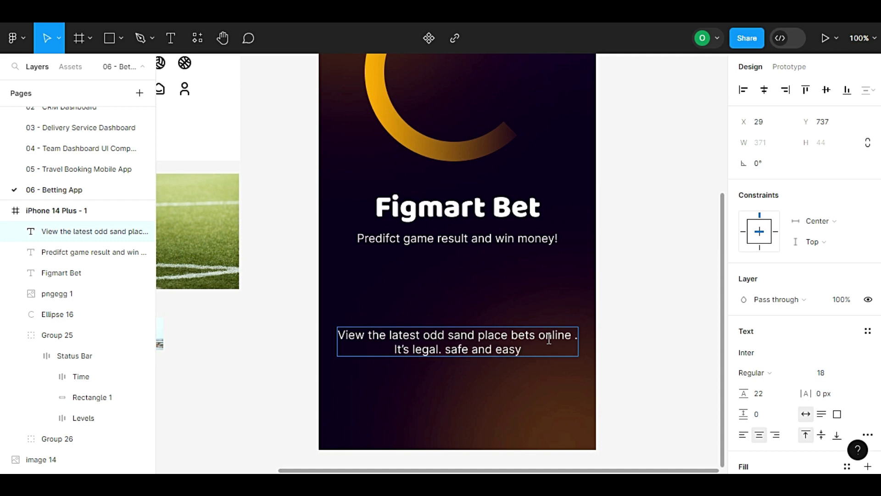
pyautogui.write('to work with us!')
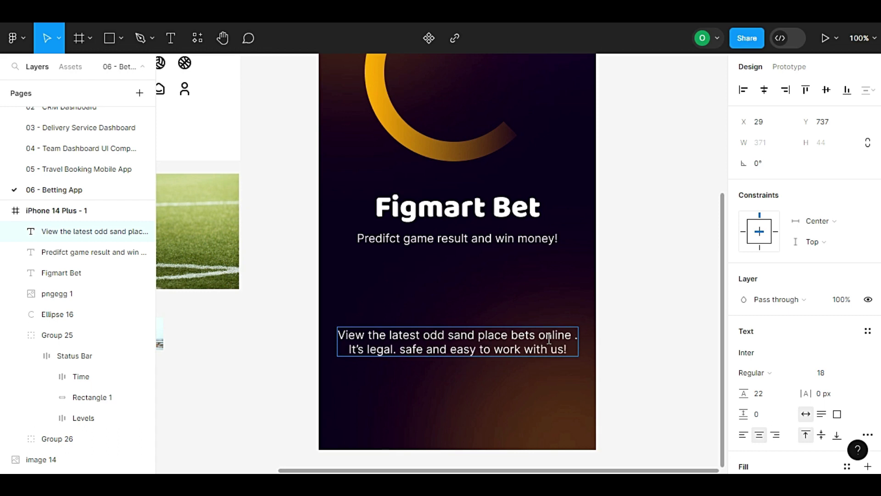
pyautogui.press('Escape')
pyautogui.moveTo(549, 339); pyautogui.dragTo(550, 328)
# Step: Change the tagline's fill to grey AEAEAE
pyautogui.click(458, 238)
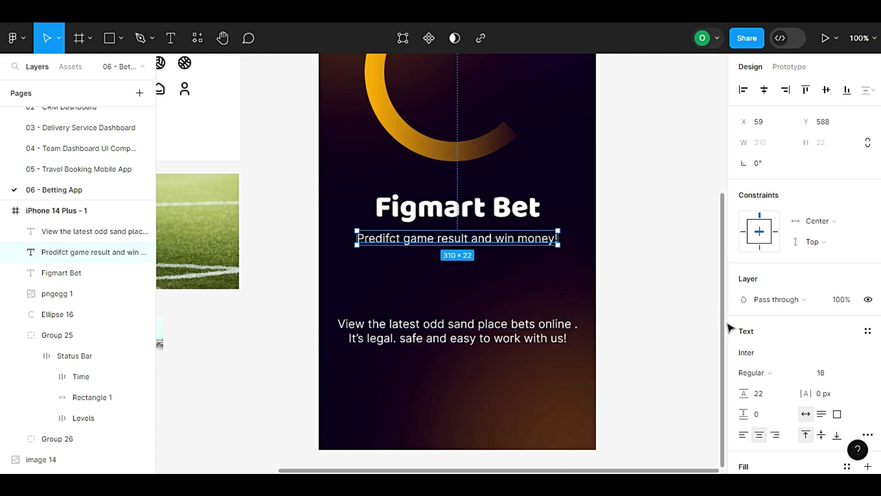
pyautogui.scroll(-3, 752, 364)
pyautogui.click(752, 363)
pyautogui.moveTo(581, 256)
pyautogui.mouseDown()
pyautogui.moveTo(562, 172)
pyautogui.moveTo(558, 194)
pyautogui.mouseUp()
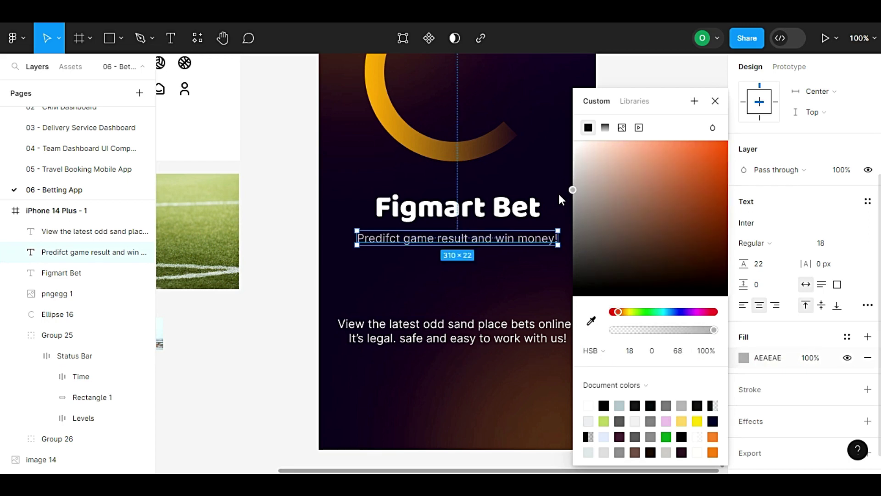
pyautogui.click(299, 261)
# Step: Draw a 12×12 circle below the description
pyautogui.click(121, 37)
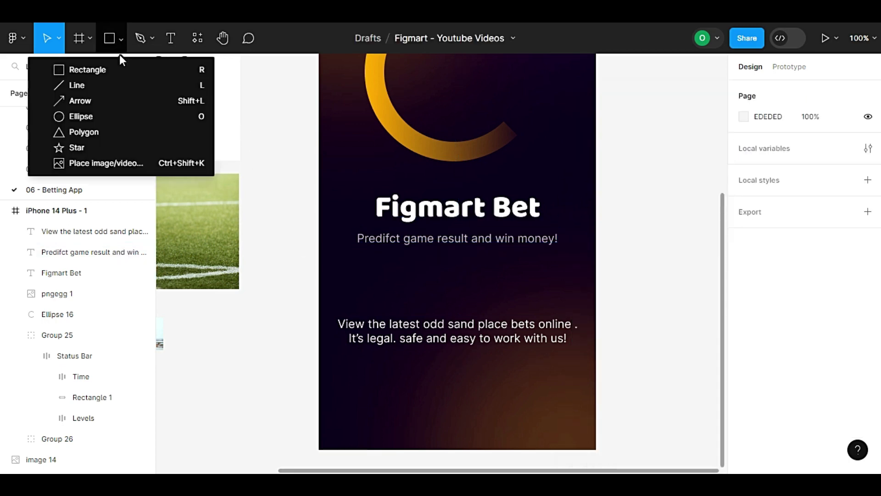
pyautogui.click(75, 116)
pyautogui.moveTo(420, 359); pyautogui.dragTo(434, 373)
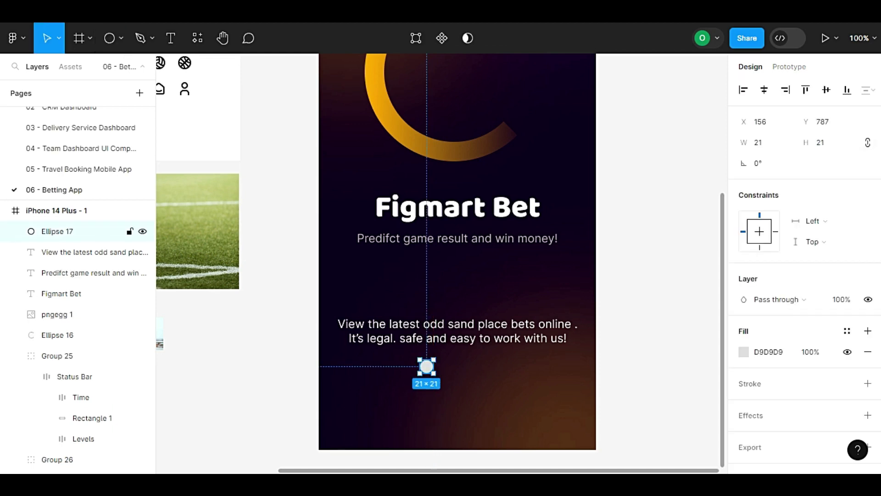
pyautogui.write('12')
pyautogui.press('Tab')
pyautogui.press('Return')
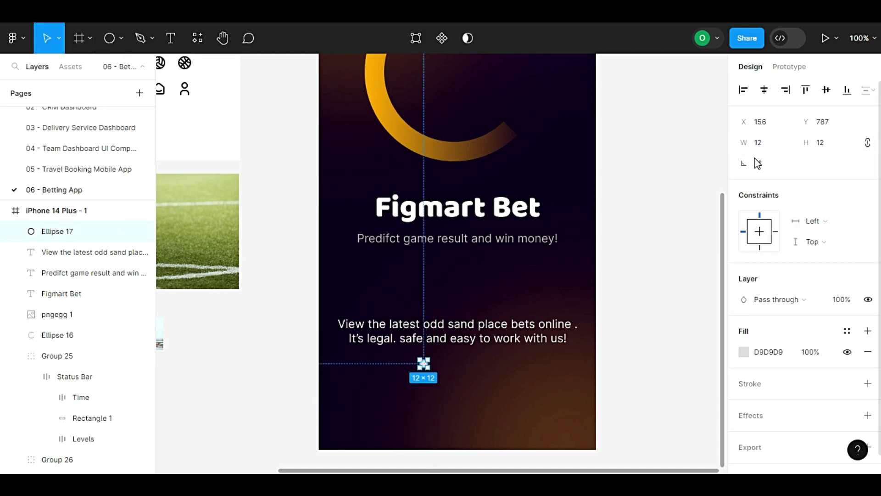
# Step: Duplicate the circle twice to its right and wrap all three in auto layout
pyautogui.scroll(5, 481, 413)
pyautogui.moveTo(299, 248); pyautogui.dragTo(386, 248)
pyautogui.keyDown('shift'); pyautogui.click(333, 248); pyautogui.keyUp('shift')
pyautogui.keyDown('shift'); pyautogui.click(298, 248); pyautogui.keyUp('shift')
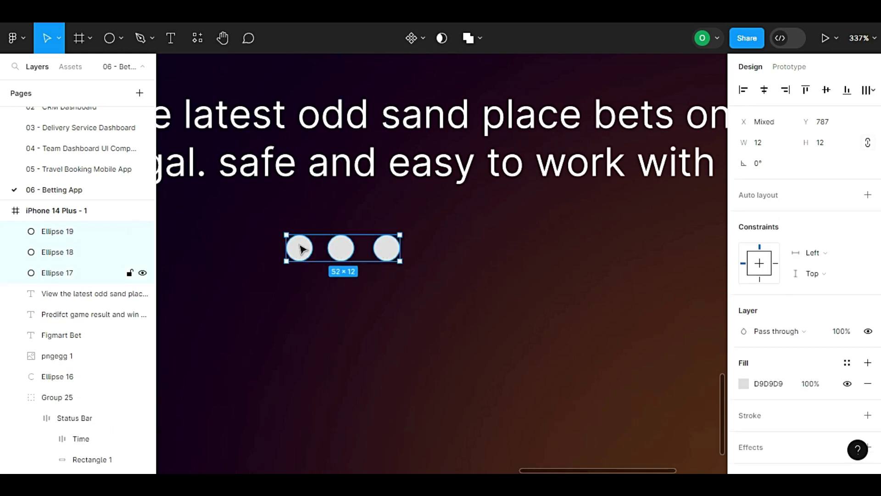
pyautogui.hotkey('shift', 'a')
# Step: Darken the fill of the second and third dots
pyautogui.click(343, 248)
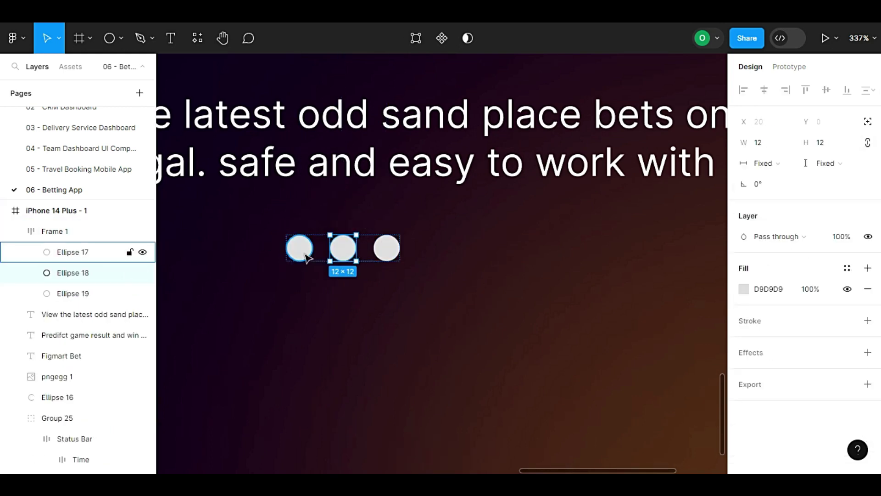
pyautogui.keyDown('shift'); pyautogui.click(386, 248); pyautogui.keyUp('shift')
pyautogui.click(744, 320)
pyautogui.moveTo(574, 251)
pyautogui.mouseDown()
pyautogui.moveTo(572, 192)
pyautogui.moveTo(556, 257)
pyautogui.mouseUp()
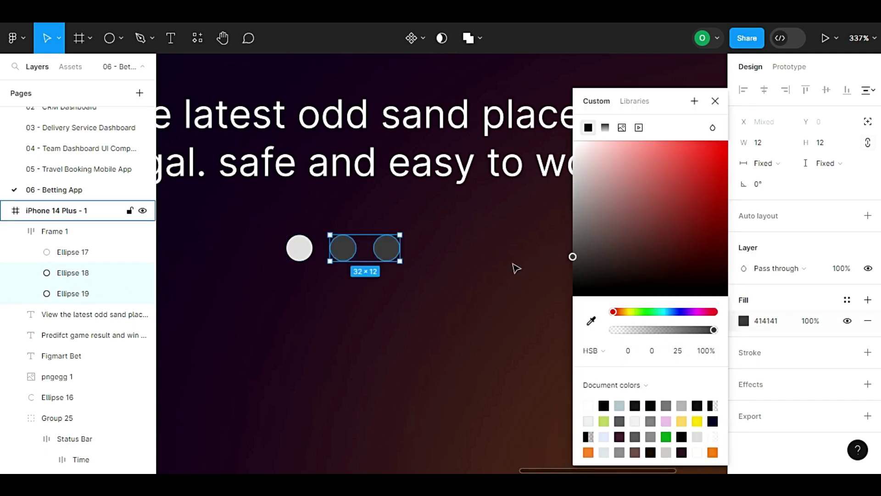
pyautogui.click(516, 268)
pyautogui.hotkey('shift', '0')
pyautogui.click(430, 255)
pyautogui.click(649, 252)
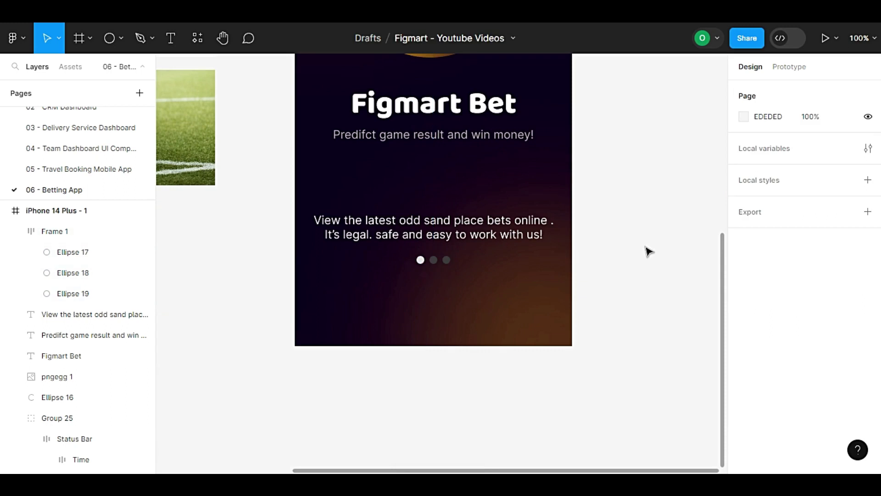
# Step: Add 'Continue' text in Medium weight and move it onto the phone below the dots
pyautogui.press('t')
pyautogui.click(410, 387)
pyautogui.write('Continue')
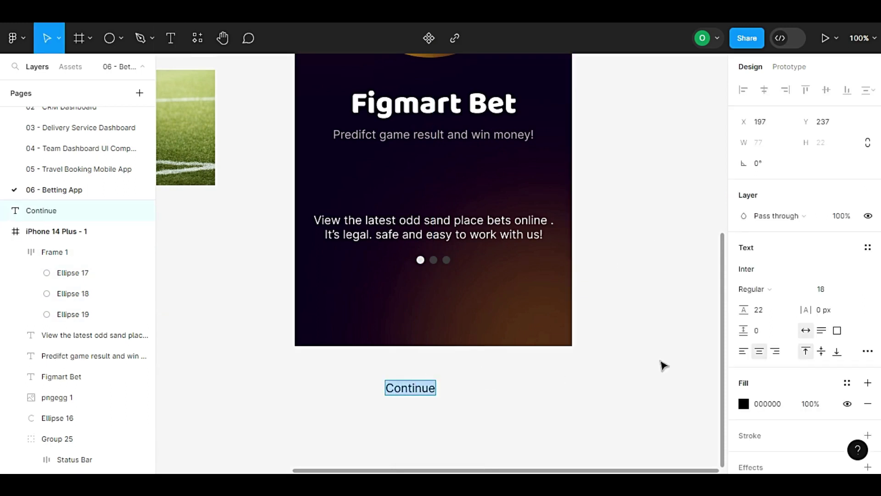
pyautogui.click(752, 289)
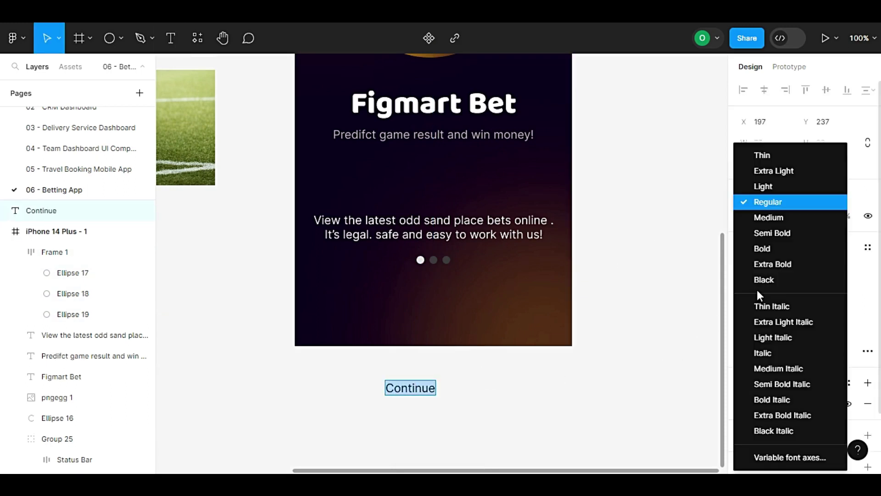
pyautogui.click(775, 222)
pyautogui.press('Escape')
pyautogui.moveTo(416, 391)
pyautogui.mouseDown()
pyautogui.moveTo(456, 382)
pyautogui.moveTo(441, 302)
pyautogui.mouseUp()
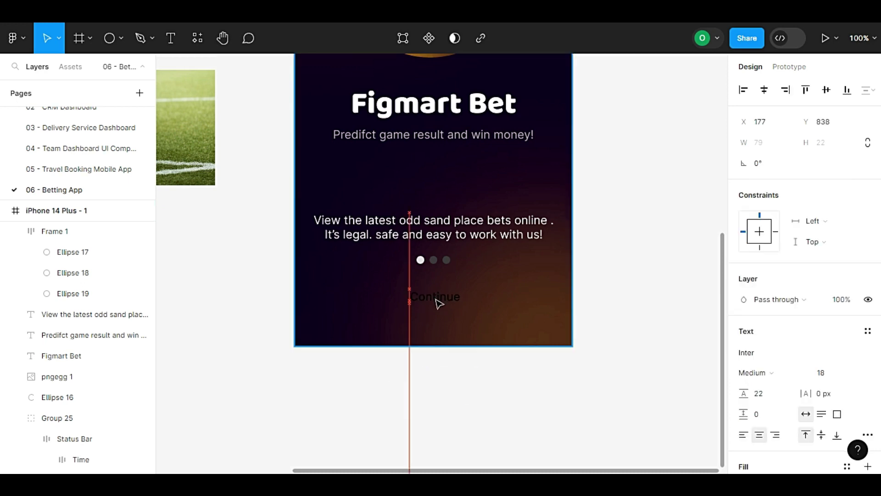
# Step: Wrap Continue in auto layout with 16 horizontal and 8 vertical padding
pyautogui.hotkey('shift', 'a')
pyautogui.scroll(-3, 764, 366)
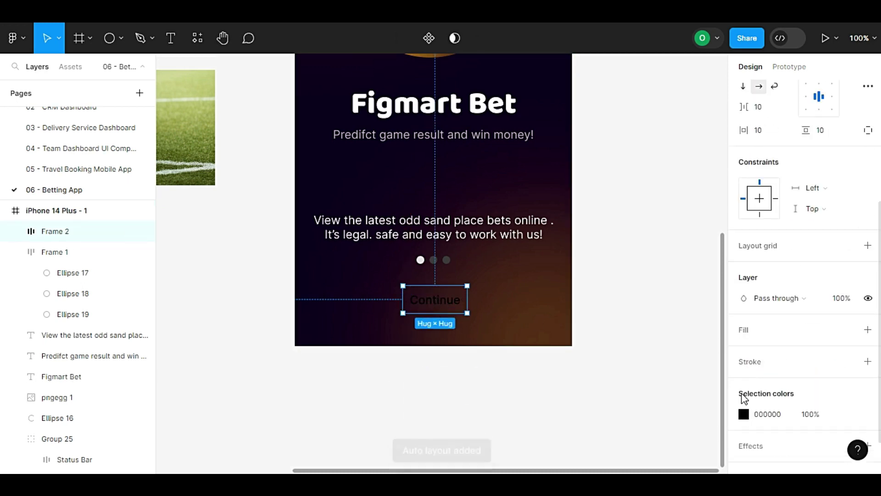
pyautogui.click(744, 414)
pyautogui.click(472, 380)
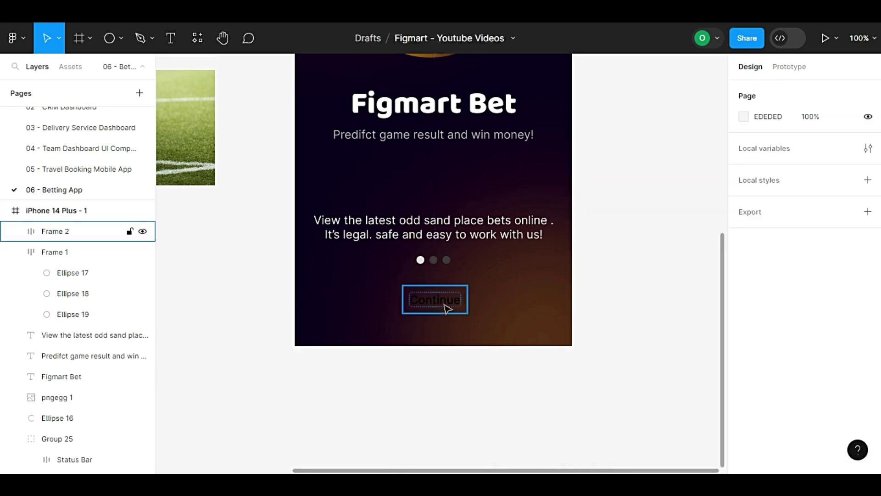
pyautogui.click(448, 307)
pyautogui.click(773, 327)
pyautogui.press('Tab')
pyautogui.write('8')
pyautogui.press('Return')
# Step: Give the Continue button a white fill and 25 corner radius, then wrap it in auto layout
pyautogui.scroll(-3, 803, 331)
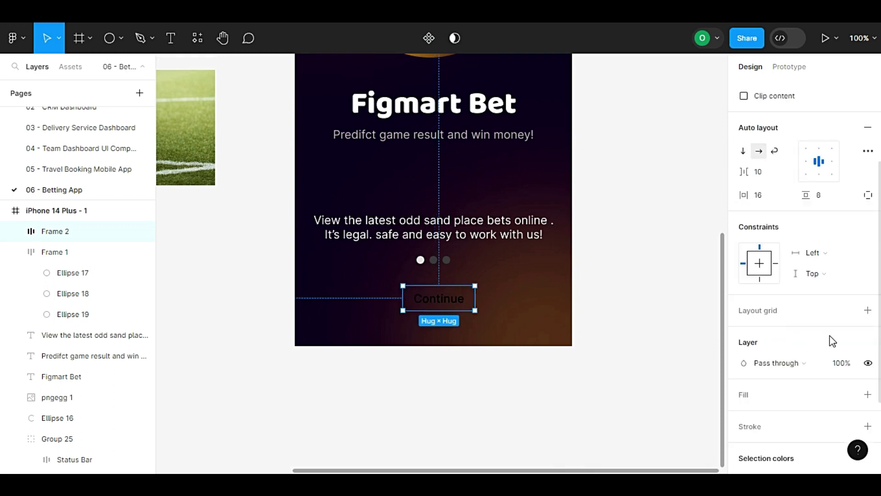
pyautogui.click(868, 394)
pyautogui.scroll(3, 762, 422)
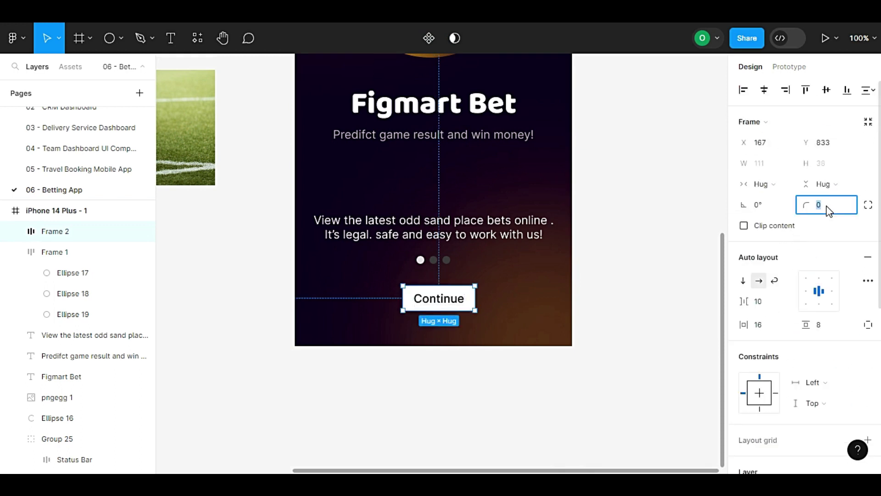
pyautogui.write('25')
pyautogui.press('Return')
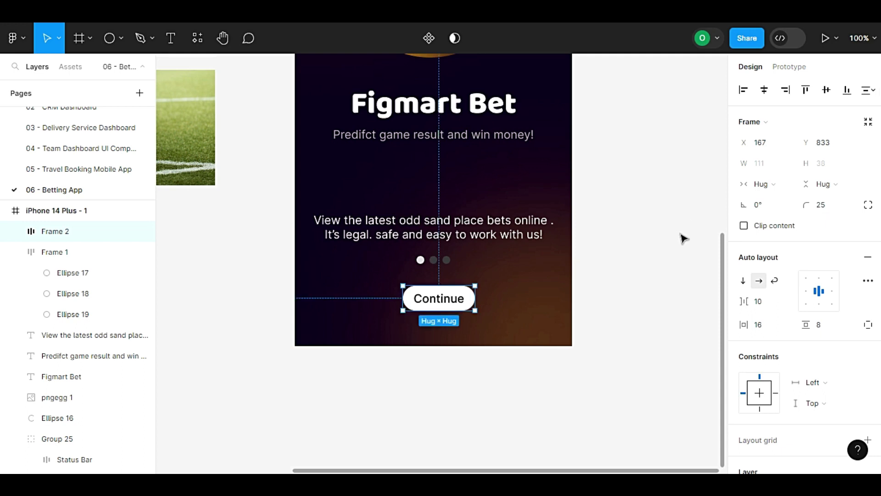
pyautogui.hotkey('shift', 'a')
# Step: Wrap the description, subtitle and Figmart Bet title each in auto layout
pyautogui.press('Tab')
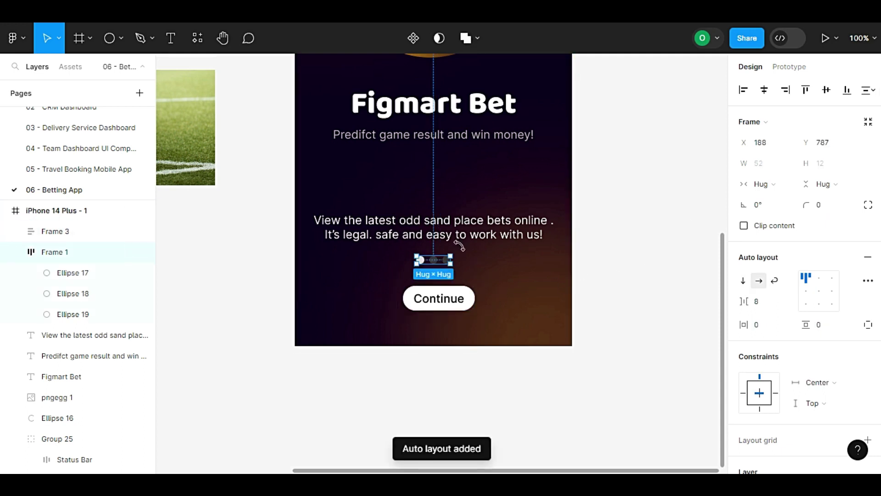
pyautogui.press('Tab')
pyautogui.hotkey('shift', 'a')
pyautogui.press('Tab')
pyautogui.hotkey('shift', 'a')
pyautogui.press('Tab')
pyautogui.hotkey('shift', 'a')
pyautogui.scroll(5, 614, 202)
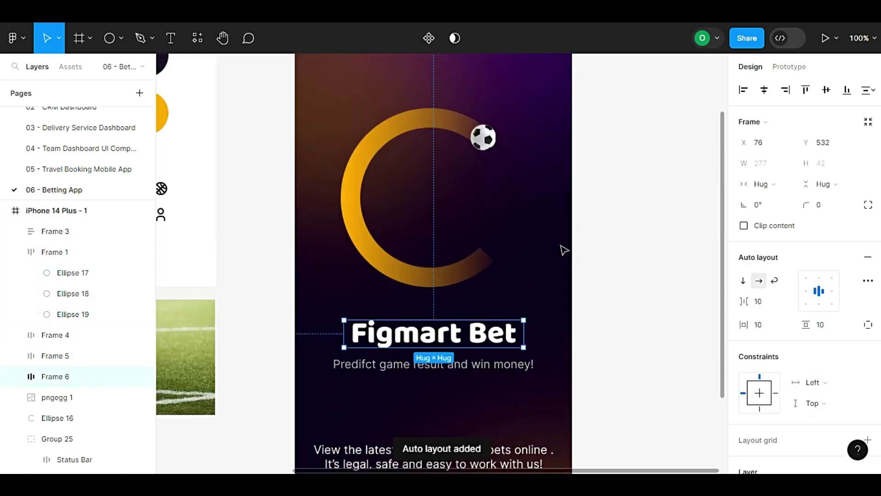
# Step: Group the golden ring with the football, leaving the group without auto layout
pyautogui.click(462, 116)
pyautogui.keyDown('shift'); pyautogui.click(498, 134); pyautogui.keyUp('shift')
pyautogui.rightClick(487, 140)
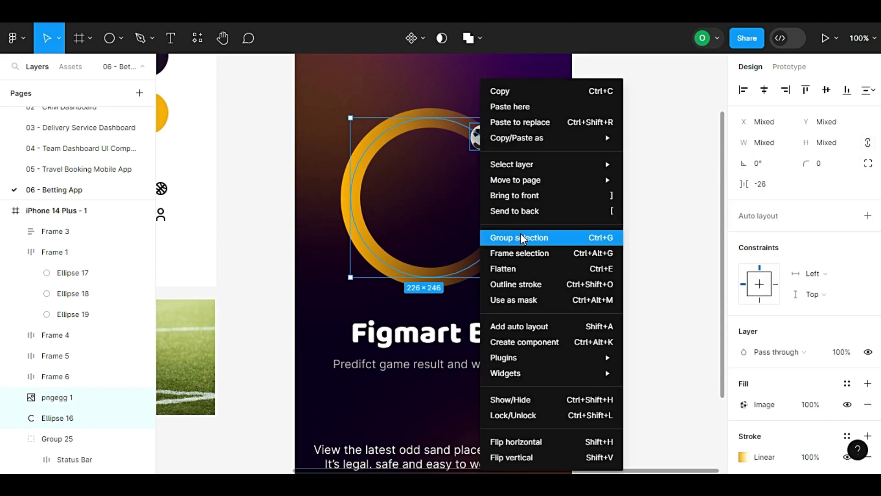
pyautogui.click(510, 236)
pyautogui.hotkey('shift', 'a')
pyautogui.hotkey('ctrl', 'z')
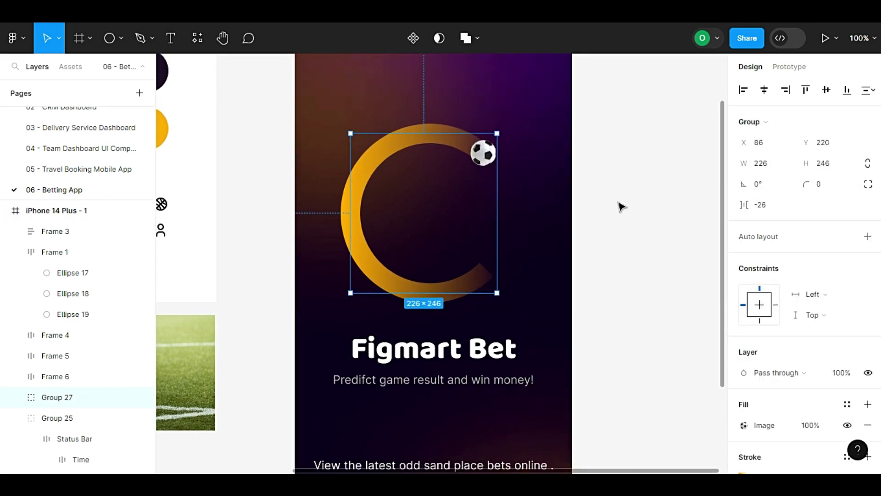
# Step: Try auto layout on the phone screen frame, then undo it
pyautogui.scroll(3, 619, 204)
pyautogui.click(620, 205)
pyautogui.click(329, 90)
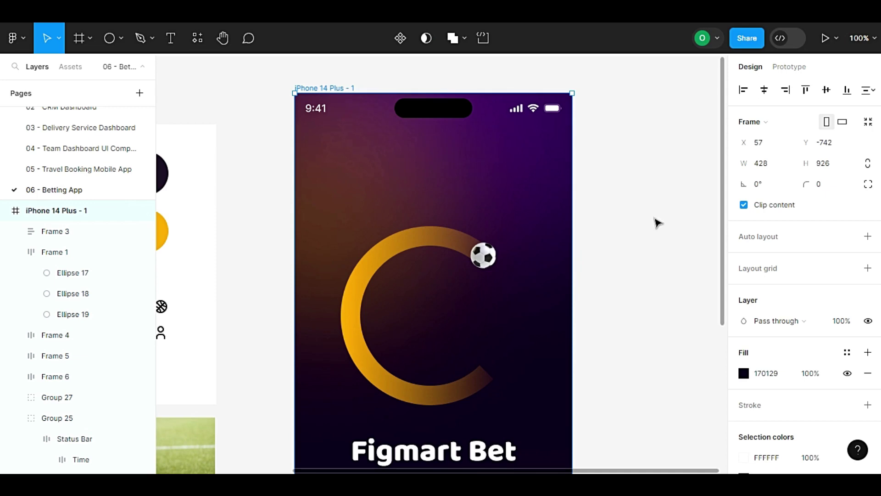
pyautogui.click(868, 236)
pyautogui.hotkey('ctrl', 'z')
pyautogui.click(651, 238)
pyautogui.press('-')
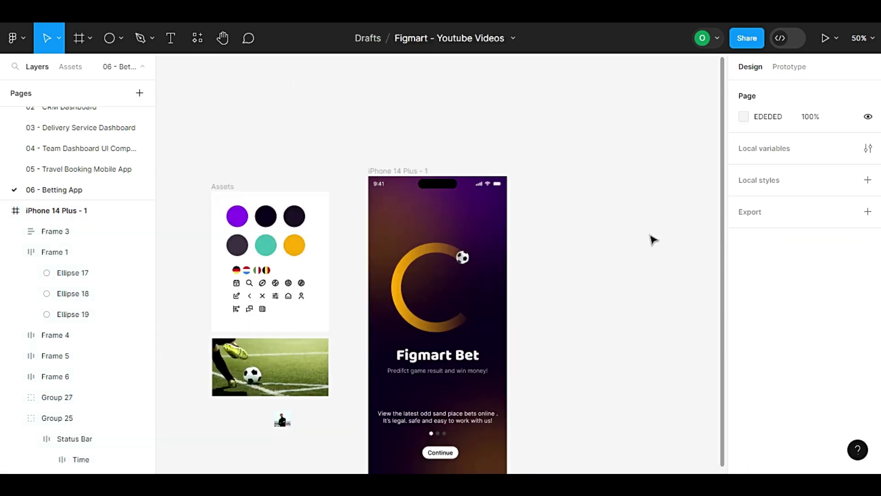
pyautogui.scroll(-2, 654, 239)
# Step: Widen the Continue wrapper across the screen, centre the button, and set it to fill container width
pyautogui.click(445, 397)
pyautogui.moveTo(467, 397); pyautogui.dragTo(492, 397)
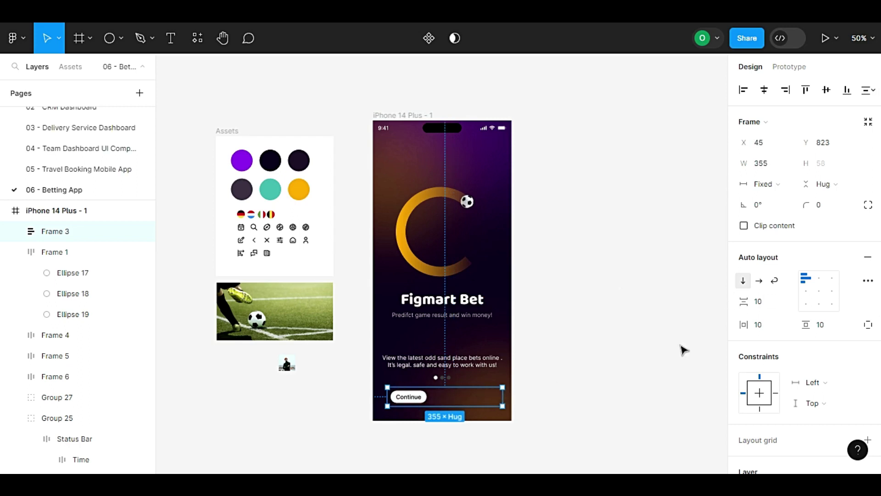
pyautogui.hotkey('alt', 'h')
pyautogui.hotkey('alt', 'v')
pyautogui.doubleClick(449, 397)
pyautogui.click(763, 184)
pyautogui.click(775, 207)
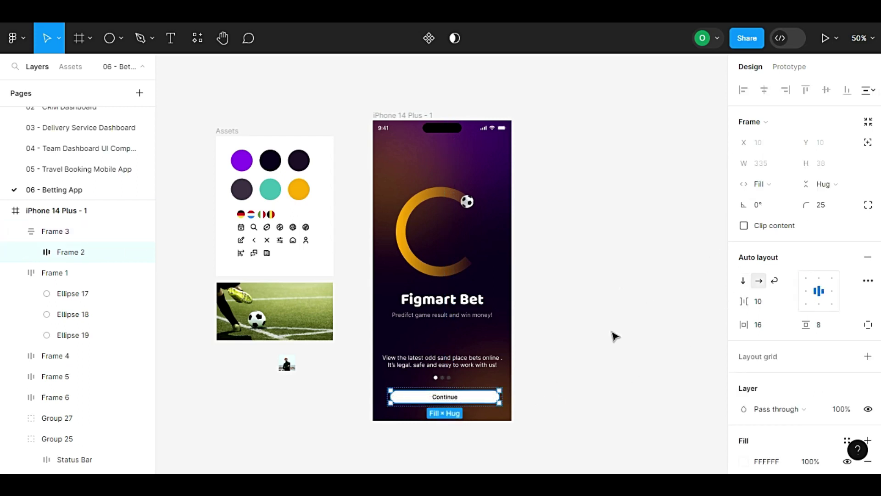
pyautogui.click(585, 354)
# Step: Centre the status bar group horizontally on the phone screen
pyautogui.click(496, 138)
pyautogui.scroll(-2, 781, 326)
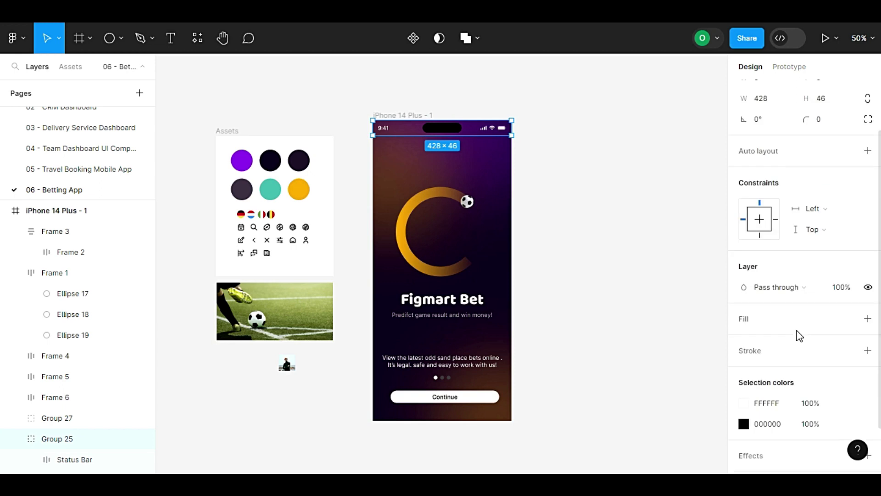
pyautogui.scroll(-2, 780, 330)
pyautogui.hotkey('alt', 'h')
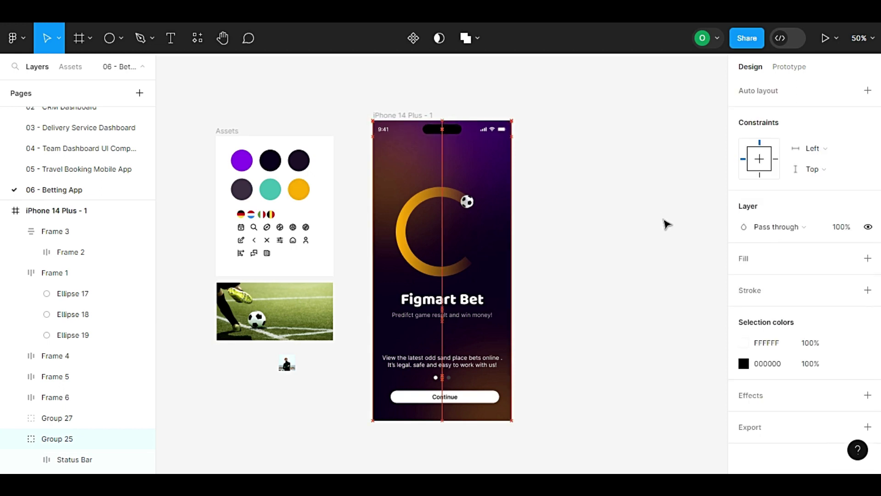
pyautogui.click(656, 227)
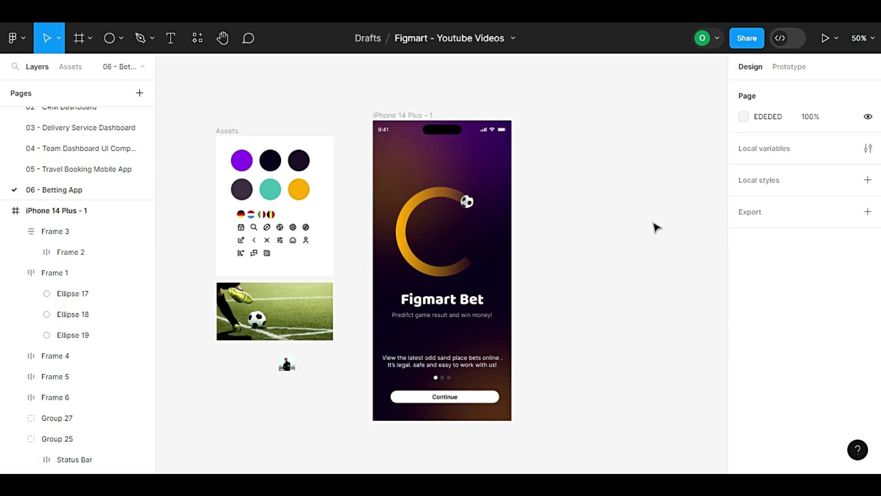
# Step: Set the phone screen frame's corner radius to 32
pyautogui.press('Tab')
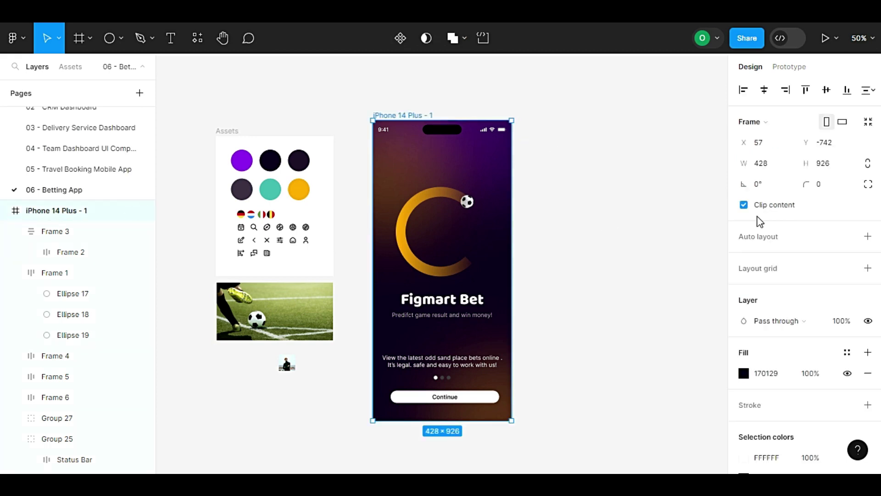
pyautogui.write('32')
pyautogui.press('Return')
# Step: Add a thick black outside stroke to the phone frame as a device bezel
pyautogui.scroll(-3, 835, 277)
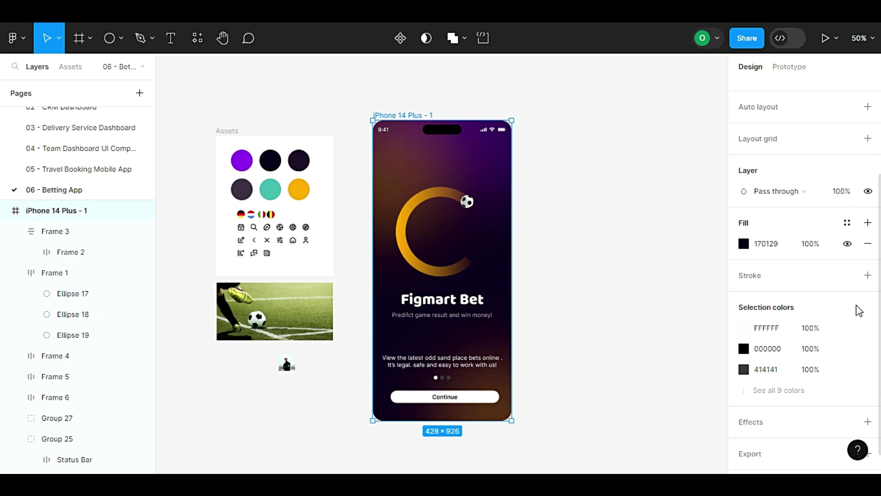
pyautogui.click(868, 276)
pyautogui.click(755, 316)
pyautogui.click(765, 330)
pyautogui.click(826, 317)
pyautogui.write('4')
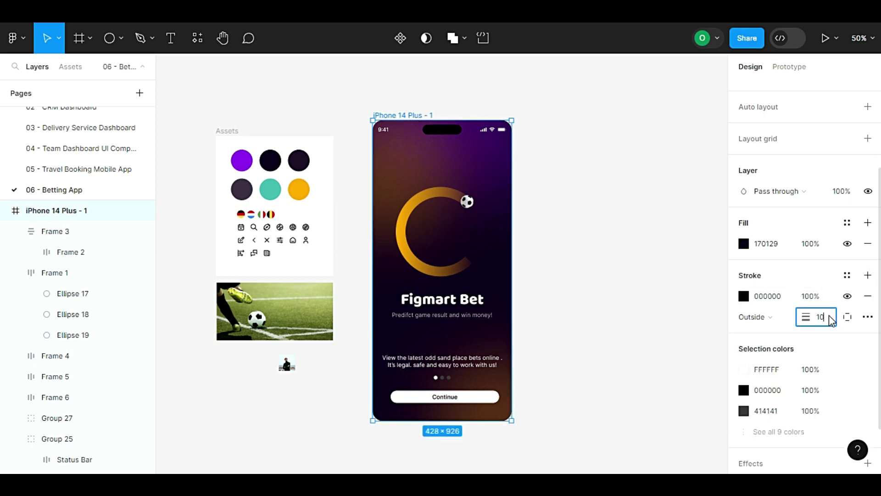
pyautogui.press('Return')
pyautogui.click(614, 280)
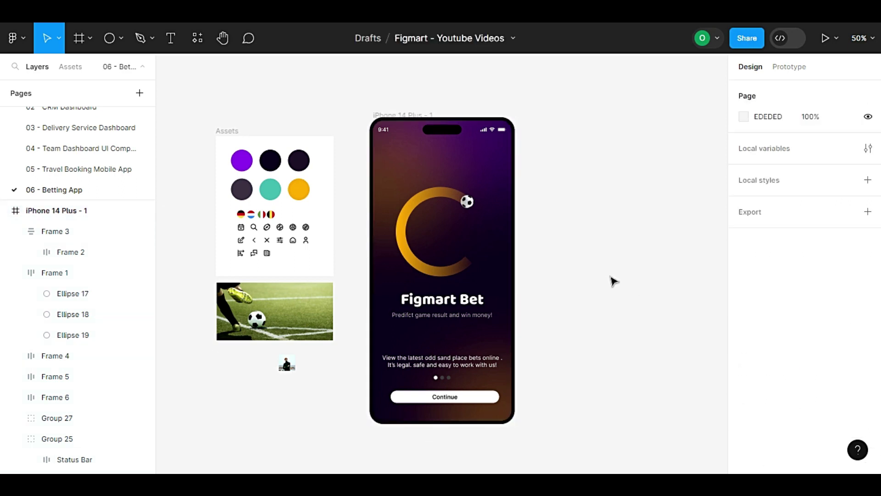
pyautogui.click(391, 115)
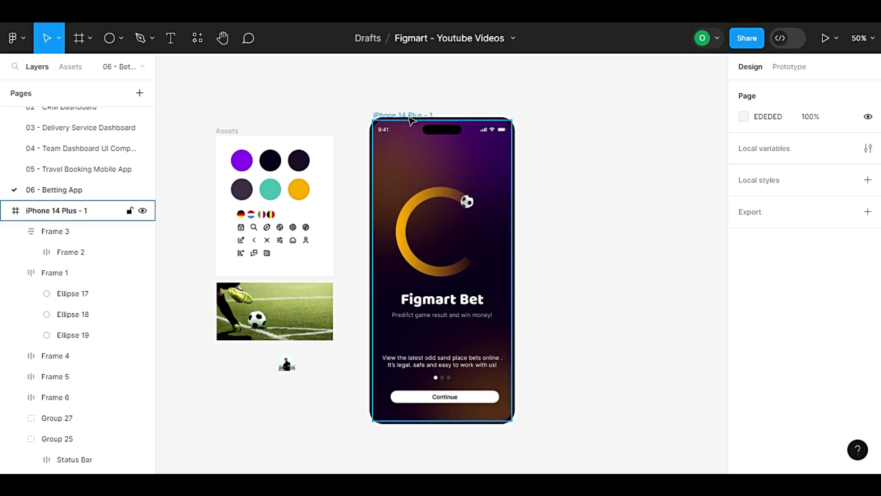
# Step: Duplicate the phone screen beside the original and bring both into view
pyautogui.moveTo(391, 115); pyautogui.dragTo(557, 132)
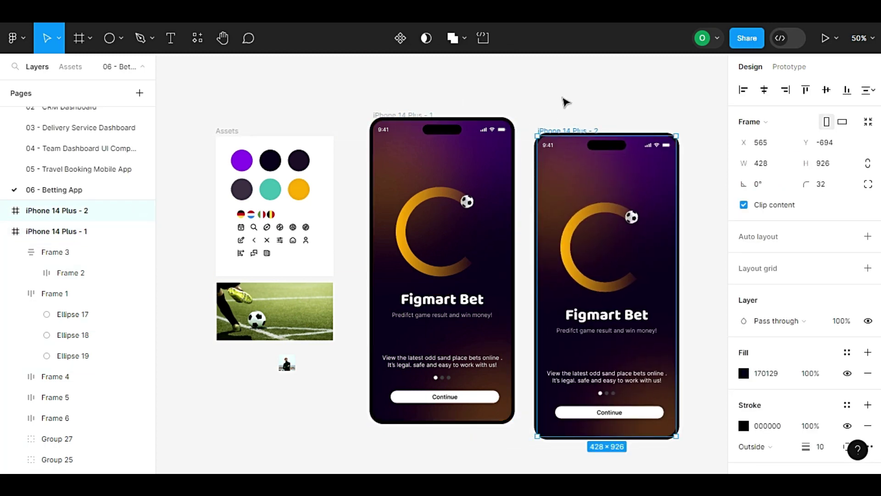
pyautogui.click(567, 102)
pyautogui.moveTo(602, 102); pyautogui.dragTo(500, 92)
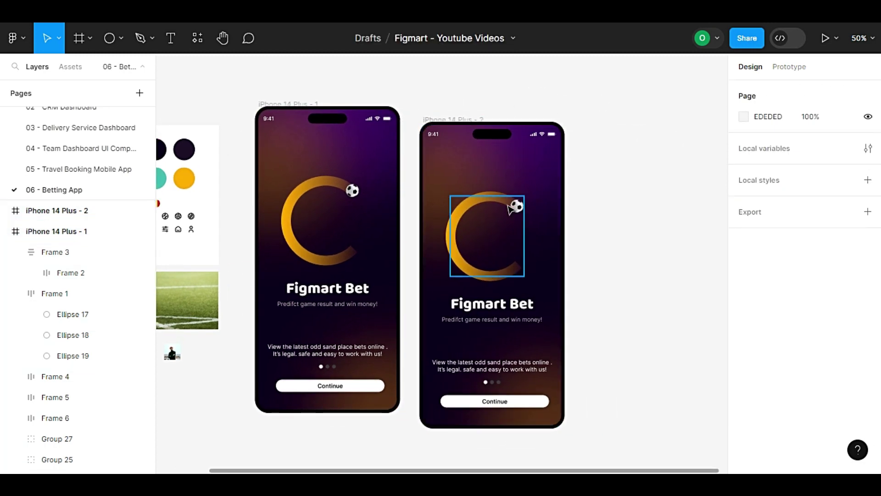
# Step: Delete the ring, ball, Figmart Bet title and subtitle from the copied screen
pyautogui.click(514, 207)
pyautogui.press('Delete')
pyautogui.click(492, 304)
pyautogui.press('Delete')
pyautogui.click(500, 321)
pyautogui.press('Delete')
pyautogui.click(492, 366)
# Step: Remove the description, Continue button, page dots and orange glow ellipses from the copy
pyautogui.press('Delete')
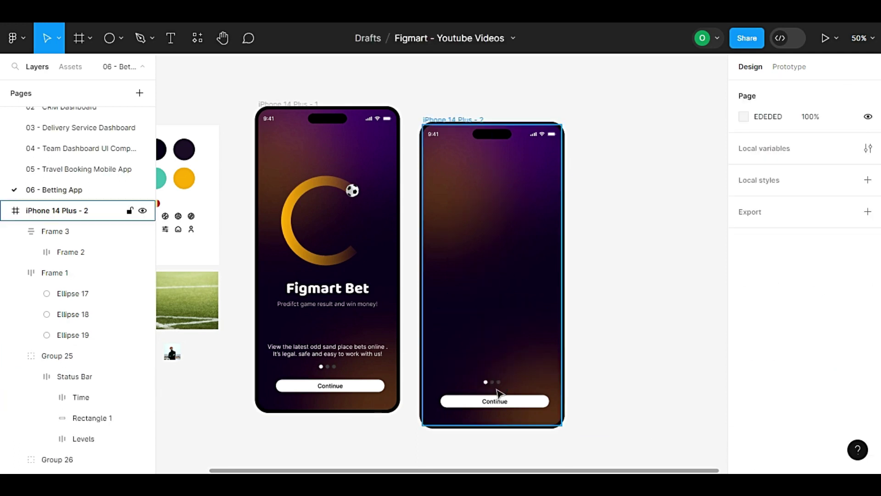
pyautogui.click(495, 401)
pyautogui.press('Delete')
pyautogui.press('Delete')
pyautogui.click(461, 202)
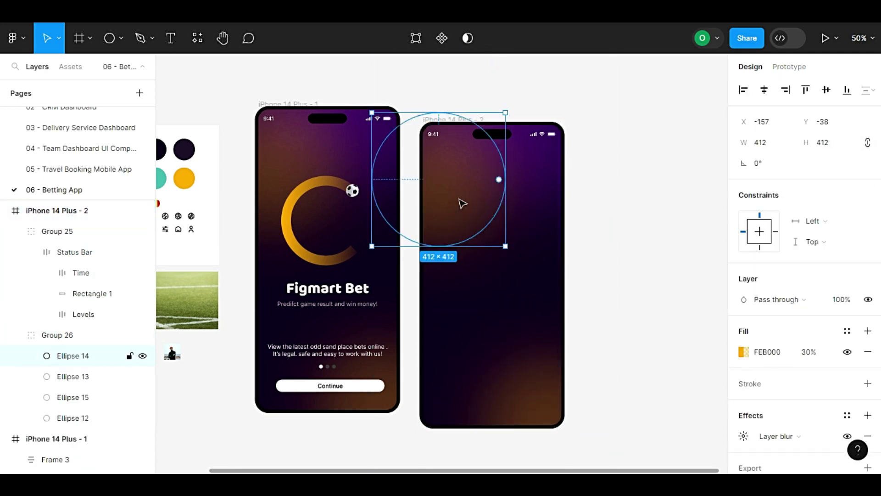
pyautogui.press('Delete')
pyautogui.click(465, 164)
pyautogui.click(540, 403)
pyautogui.press('Delete')
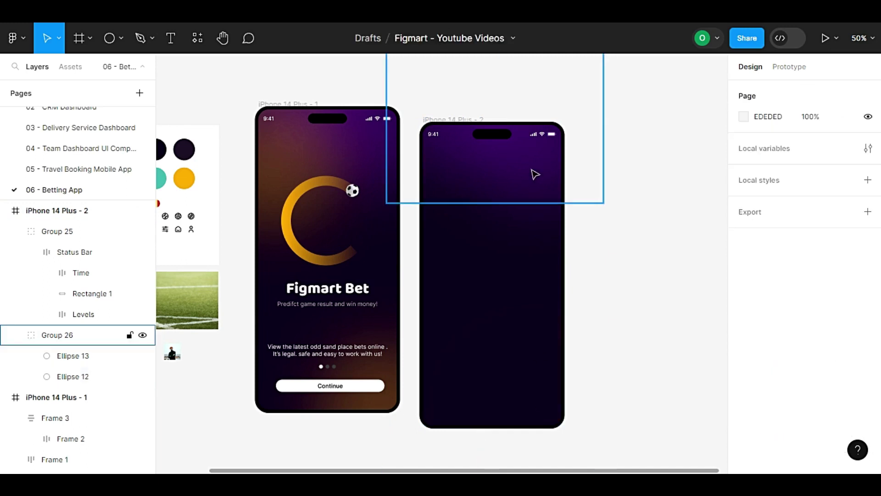
# Step: Keep one purple glow centred at the screen top and place a new Home text layer
pyautogui.click(528, 173)
pyautogui.moveTo(525, 173)
pyautogui.mouseDown()
pyautogui.moveTo(582, 227)
pyautogui.moveTo(500, 184)
pyautogui.mouseUp()
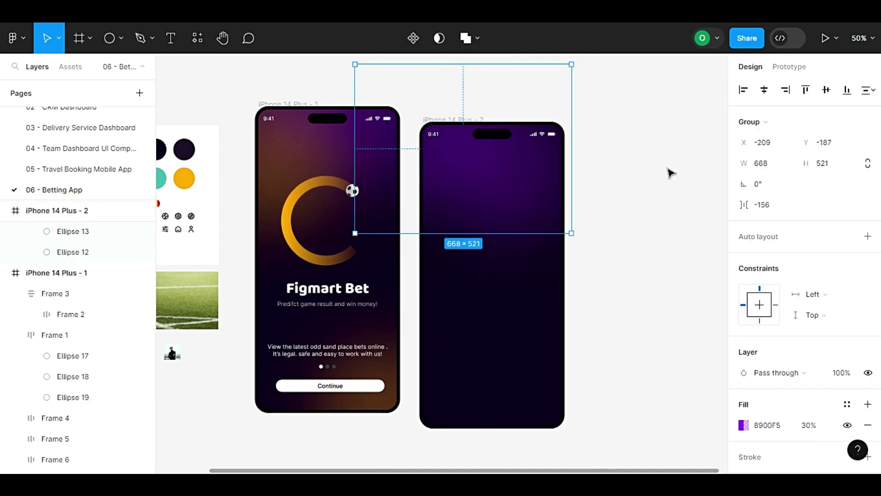
pyautogui.click(459, 99)
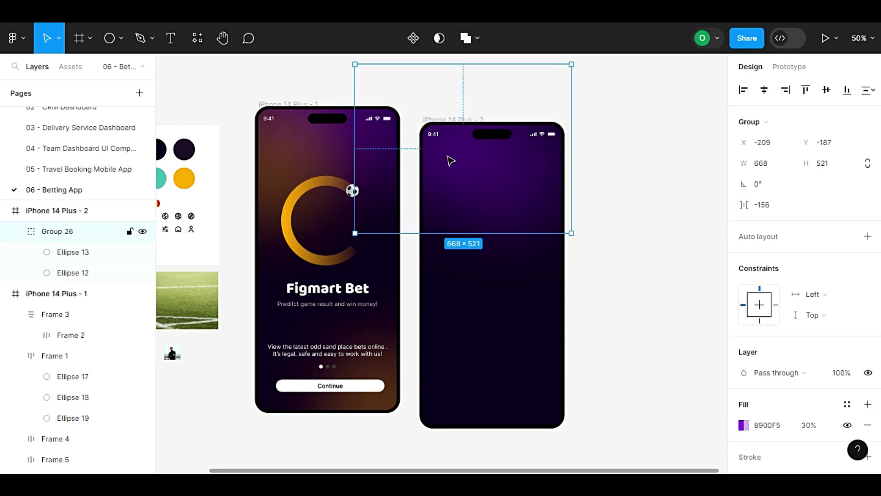
pyautogui.doubleClick(451, 160)
pyautogui.press('Delete')
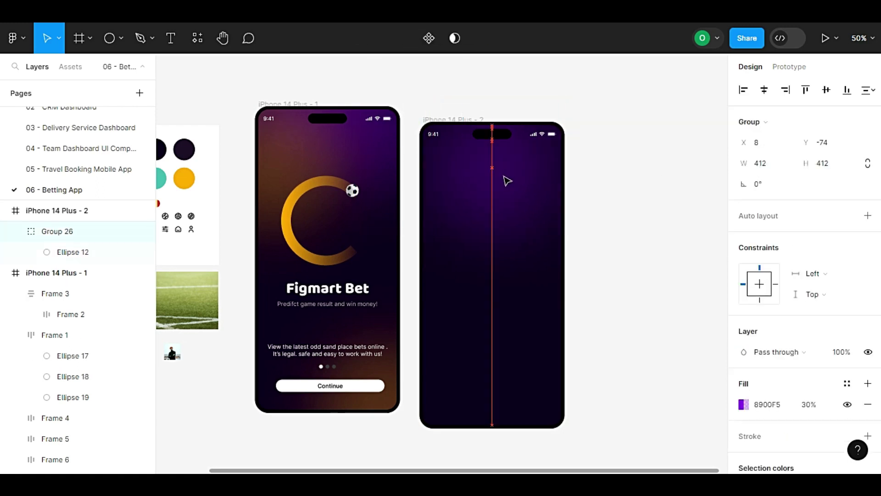
pyautogui.moveTo(452, 160); pyautogui.dragTo(507, 181)
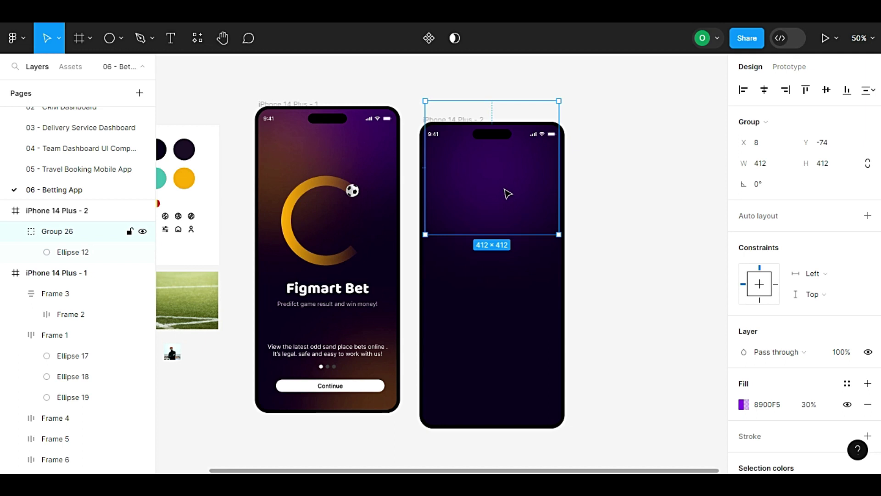
pyautogui.click(631, 206)
pyautogui.press('t')
pyautogui.click(452, 184)
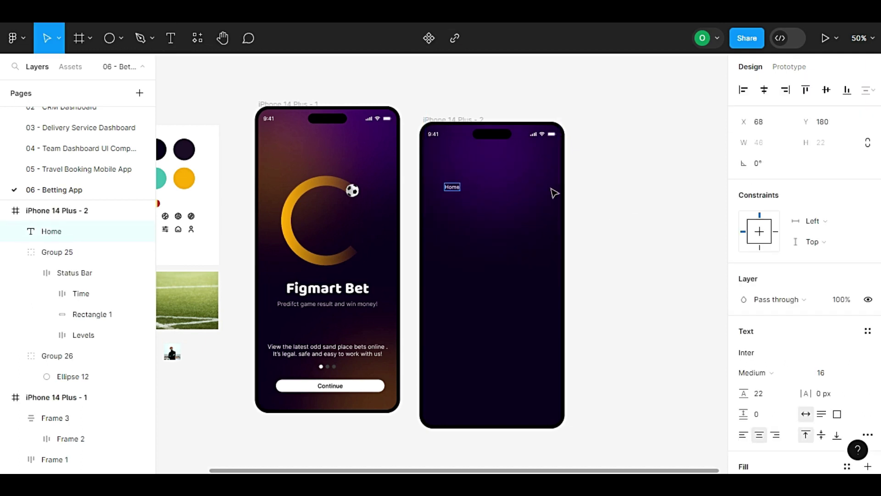
# Step: Move the Home text to the top-left and set its font size to 32
pyautogui.scroll(5, 596, 148)
pyautogui.moveTo(352, 307); pyautogui.dragTo(335, 224)
pyautogui.click(822, 372)
pyautogui.write('32')
pyautogui.press('Return')
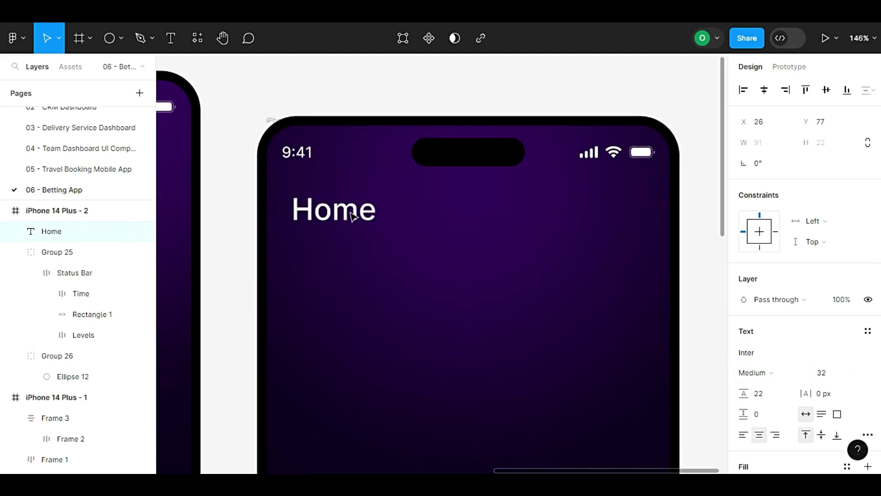
pyautogui.click(340, 92)
# Step: Group the calendar and search icons together
pyautogui.hscroll(-10, 248, 179)
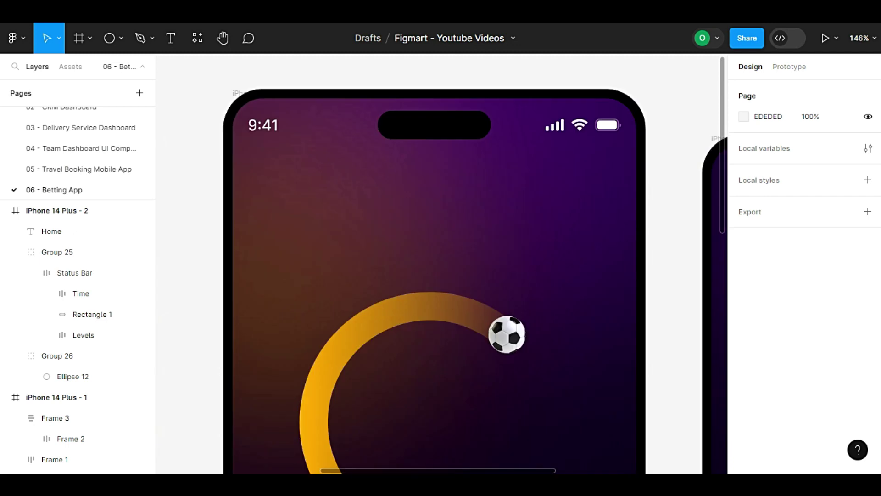
pyautogui.hscroll(-10, 395, 251)
pyautogui.scroll(-3, 395, 252)
pyautogui.click(329, 261)
pyautogui.keyDown('shift'); pyautogui.click(366, 262); pyautogui.keyUp('shift')
pyautogui.hscroll(5, 597, 193)
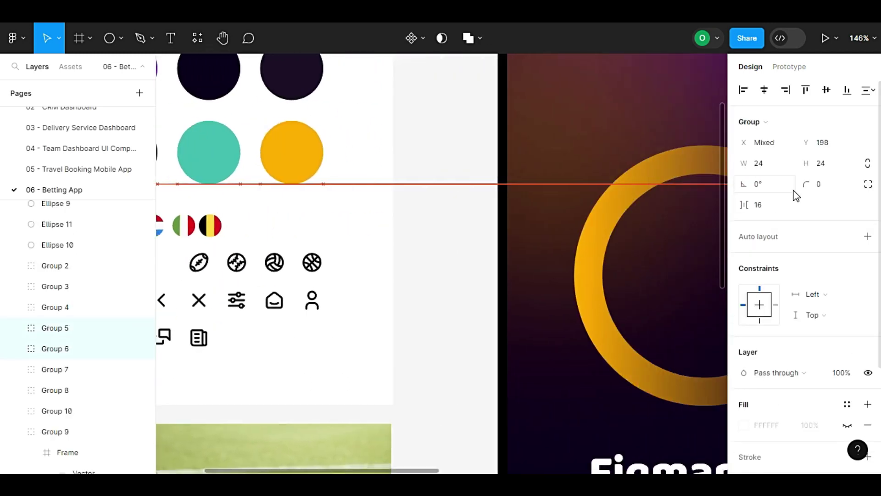
pyautogui.hscroll(10, 664, 195)
pyautogui.hotkey('ctrl', 'g')
# Step: Change the icon group's colour from black to white
pyautogui.scroll(3, 579, 317)
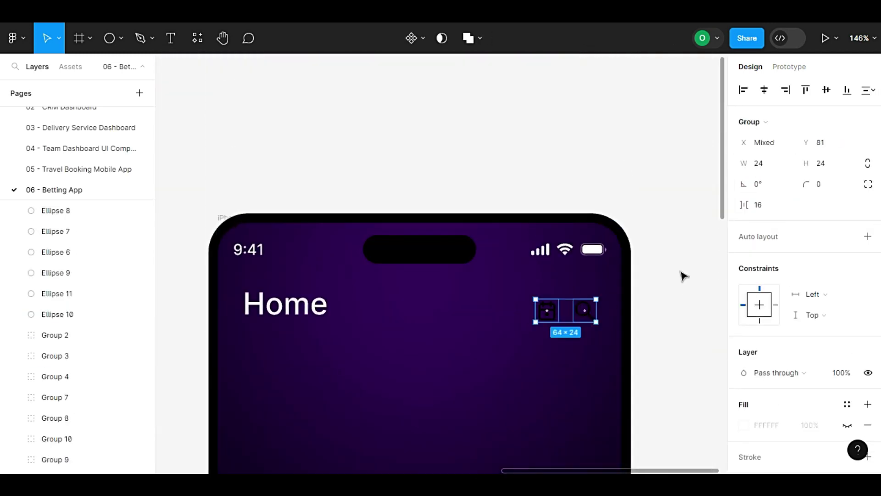
pyautogui.scroll(-2, 683, 276)
pyautogui.scroll(-3, 802, 345)
pyautogui.click(847, 363)
pyautogui.click(744, 363)
pyautogui.moveTo(597, 161); pyautogui.dragTo(561, 134)
pyautogui.click(663, 258)
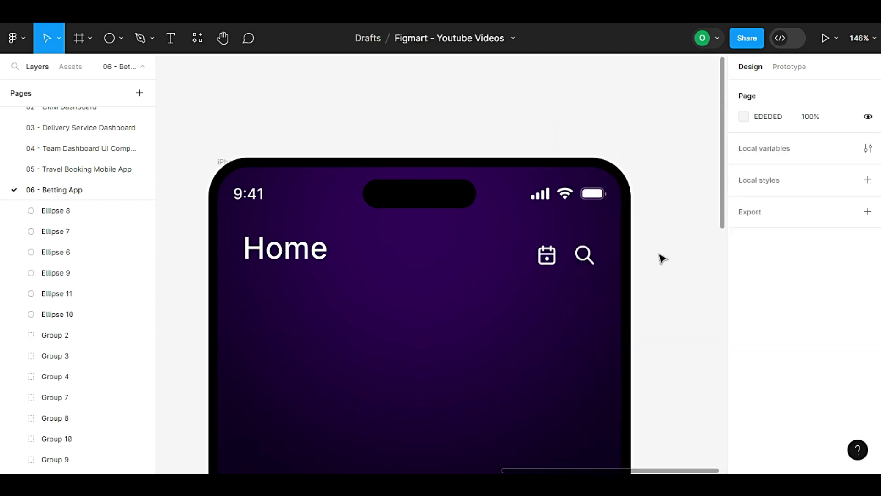
# Step: Wrap Home and the icons in an auto-layout row, with the icons in their own auto layout
pyautogui.scroll(-2, 663, 258)
pyautogui.click(554, 222)
pyautogui.keyDown('shift'); pyautogui.click(298, 219); pyautogui.keyUp('shift')
pyautogui.hotkey('shift', 'a')
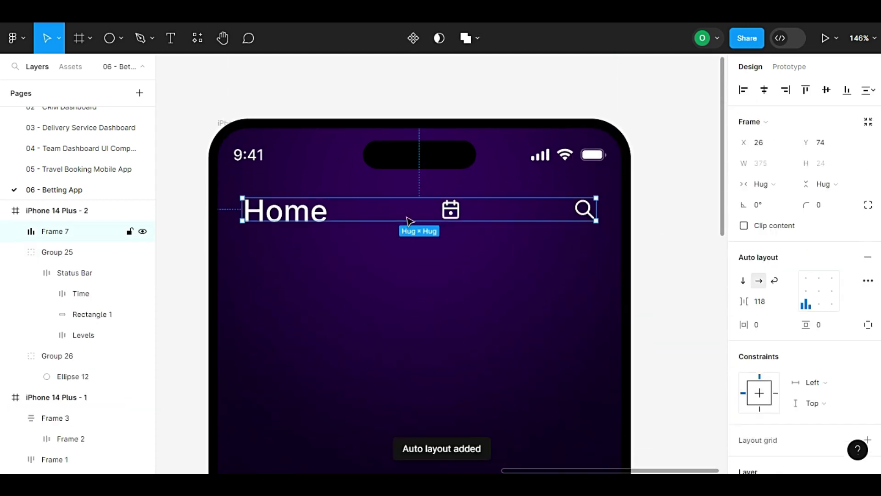
pyautogui.doubleClick(438, 212)
pyautogui.hotkey('shift', 'a')
# Step: Set a 32 gap between the icons and give the header row a fixed full-screen width
pyautogui.click(766, 302)
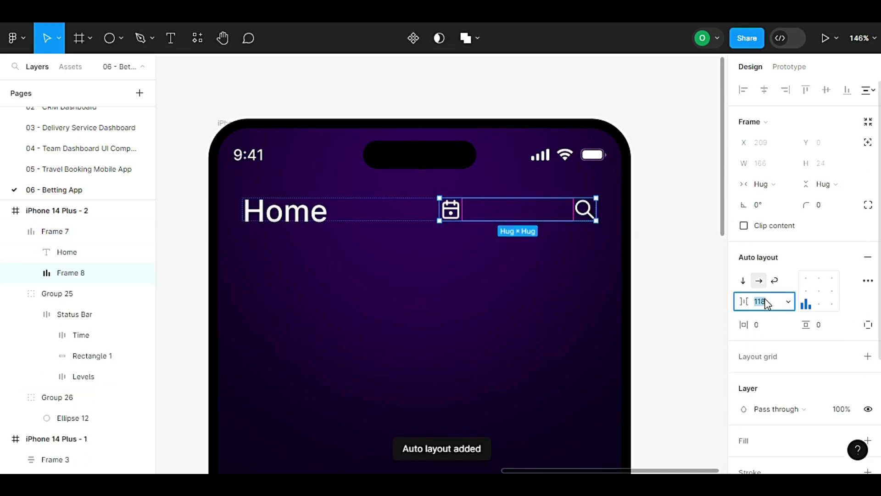
pyautogui.write('32')
pyautogui.press('Return')
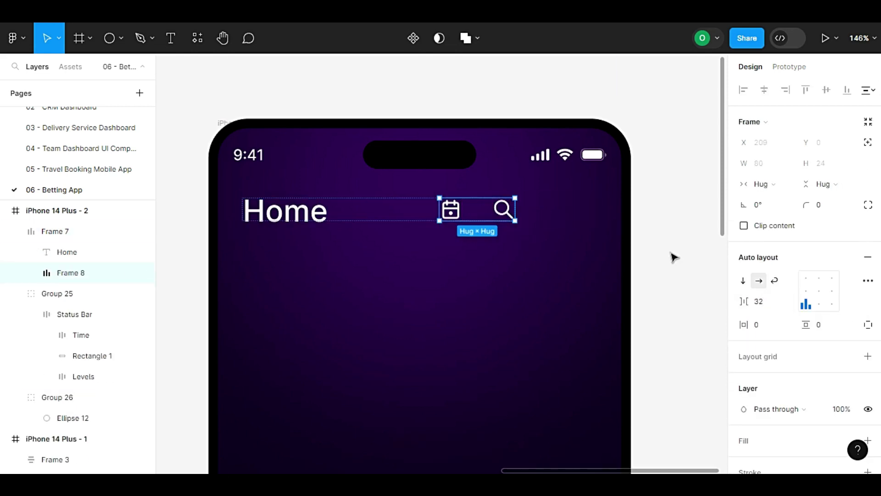
pyautogui.press('Escape')
pyautogui.click(762, 184)
pyautogui.click(785, 167)
pyautogui.moveTo(516, 208); pyautogui.dragTo(603, 209)
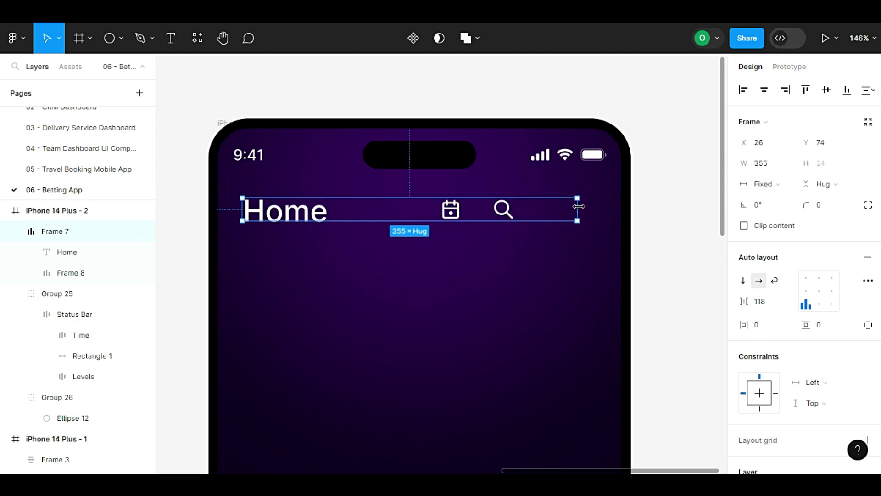
# Step: Make the Home title fill the row width and left-align its text
pyautogui.click(281, 214)
pyautogui.click(781, 164)
pyautogui.click(759, 189)
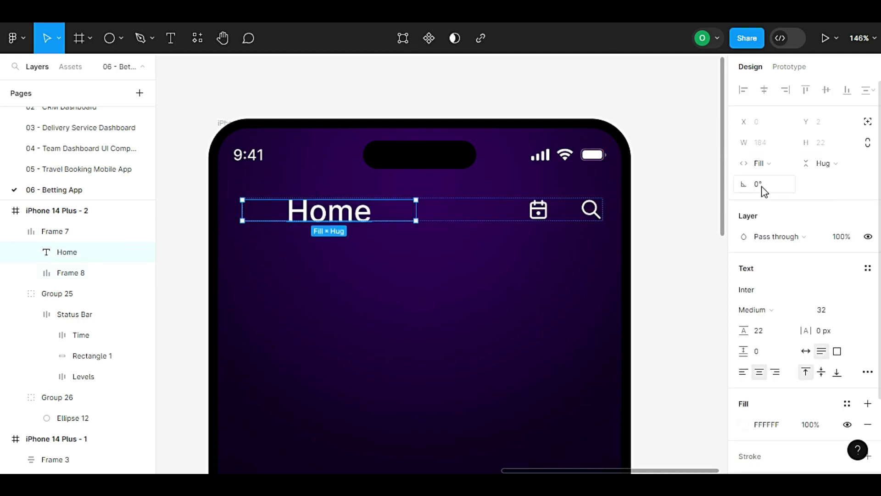
pyautogui.click(744, 372)
pyautogui.click(668, 266)
pyautogui.scroll(-2, 668, 266)
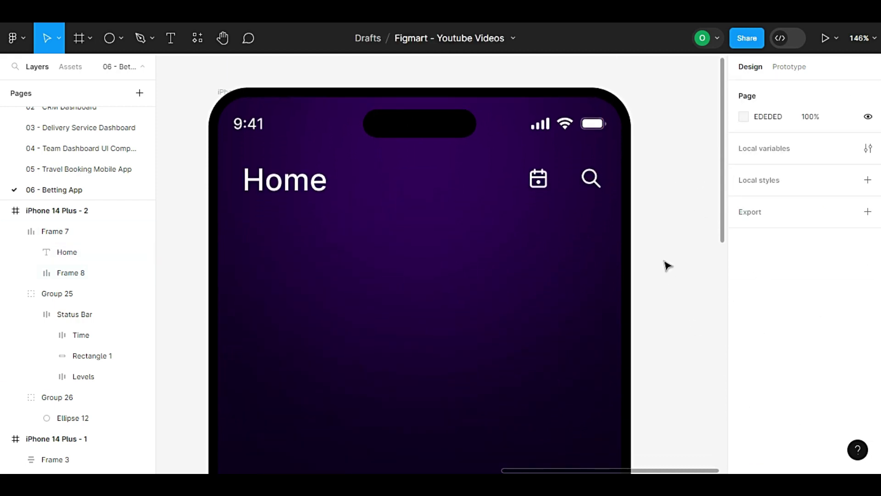
# Step: Add an 'Upcoming events' subheading at size 16, left-aligned under Home
pyautogui.press('t')
pyautogui.click(359, 247)
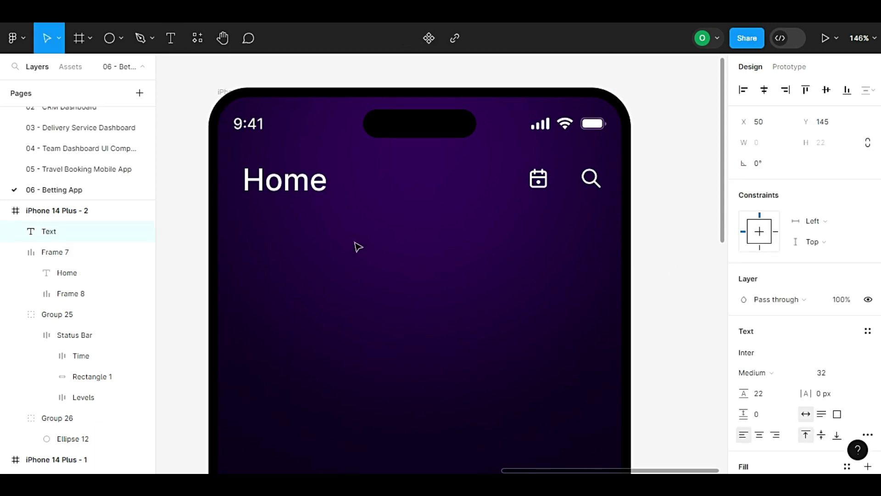
pyautogui.write('Upcomm')
pyautogui.press('BackSpace')
pyautogui.write('ing events')
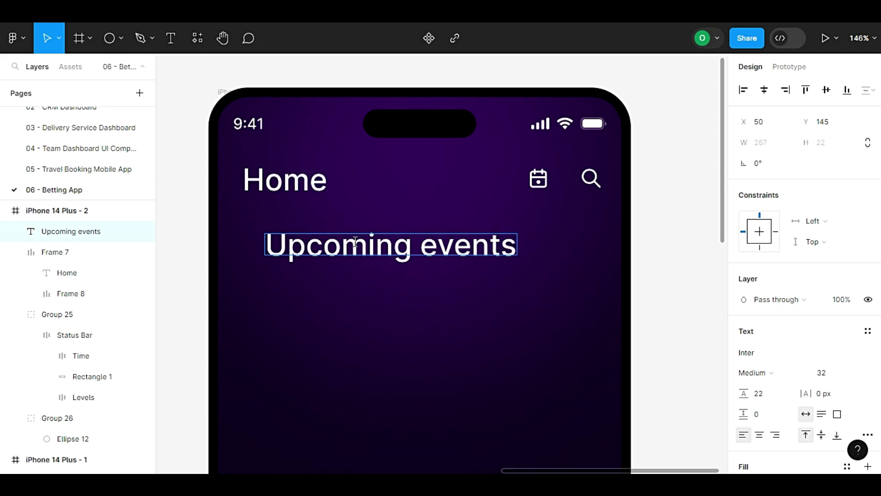
pyautogui.hotkey('ctrl', 'a')
pyautogui.write('16')
pyautogui.press('Return')
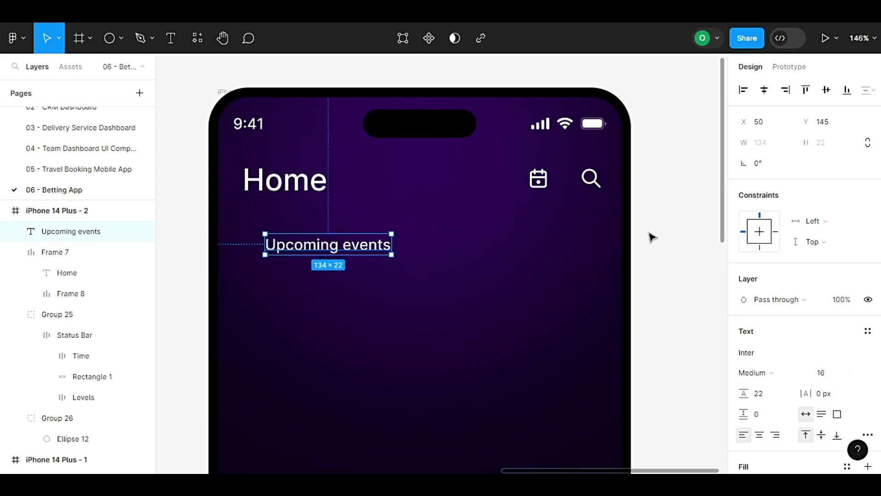
pyautogui.moveTo(357, 252); pyautogui.dragTo(333, 237)
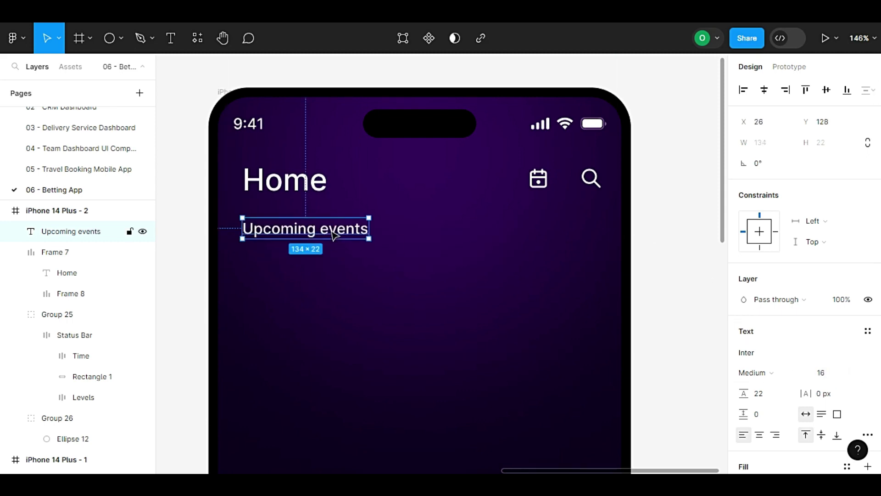
pyautogui.click(666, 240)
# Step: Add an 'All' text label below the subheading and wrap it in auto layout
pyautogui.press('t')
pyautogui.click(309, 307)
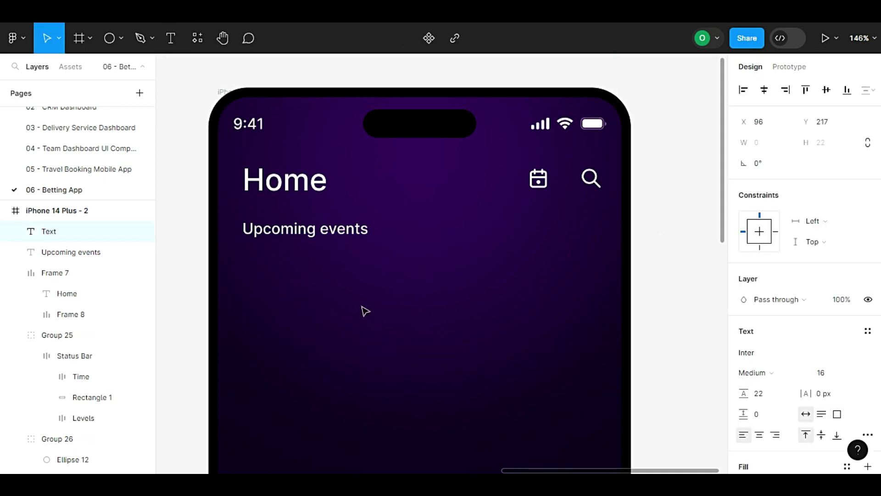
pyautogui.write('All')
pyautogui.press('Escape')
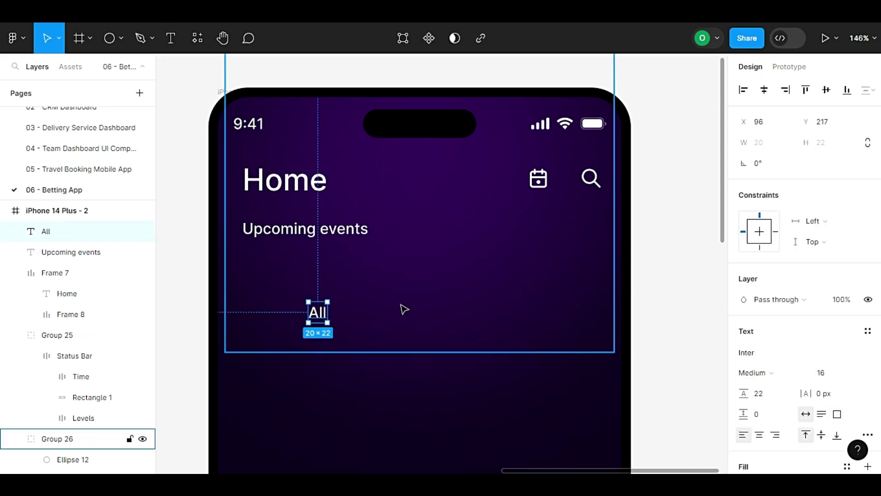
pyautogui.hotkey('shift', 'a')
# Step: Give the All chip 16/8 padding and an 8 corner radius
pyautogui.write('16')
pyautogui.press('Tab')
pyautogui.write('8')
pyautogui.press('Return')
pyautogui.click(830, 214)
pyautogui.write('8')
pyautogui.press('Return')
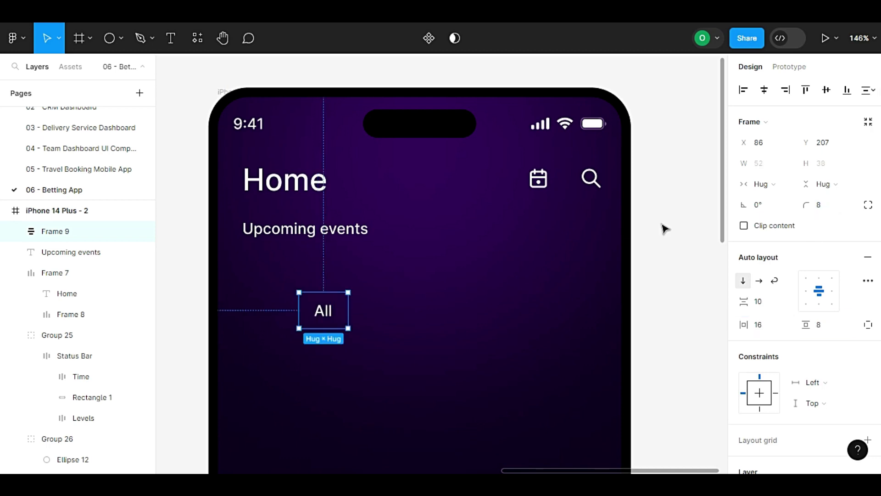
pyautogui.scroll(-3, 663, 228)
pyautogui.scroll(-3, 625, 240)
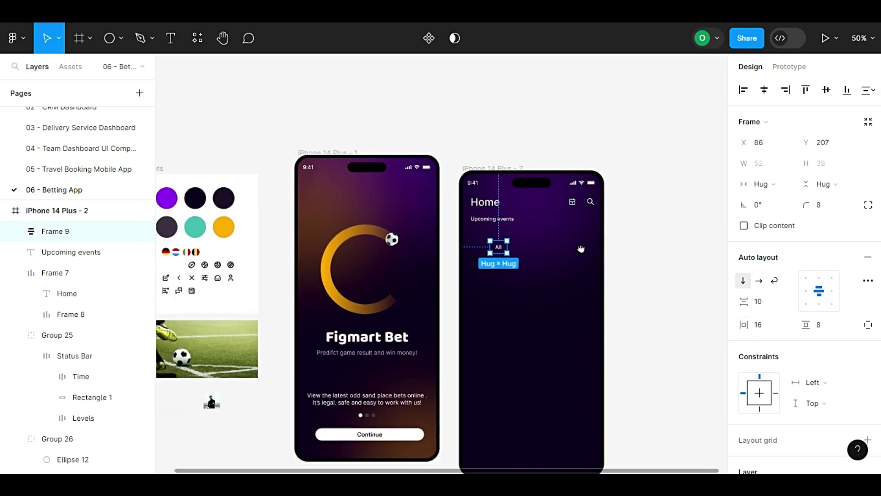
# Step: Fill the All chip with orange FEB000 sampled from the palette
pyautogui.scroll(-5, 808, 352)
pyautogui.click(868, 330)
pyautogui.click(744, 350)
pyautogui.click(591, 321)
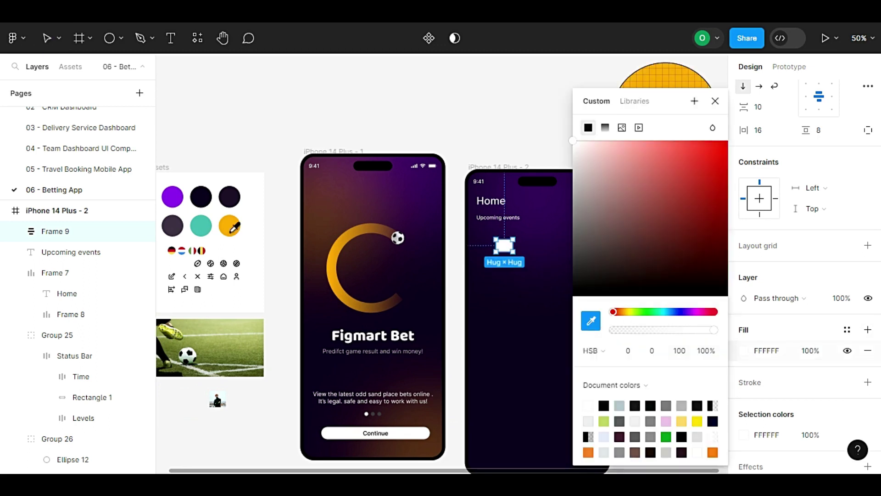
pyautogui.click(394, 198)
pyautogui.click(488, 139)
# Step: Colour the All text dark purple with the eyedropper
pyautogui.click(61, 252)
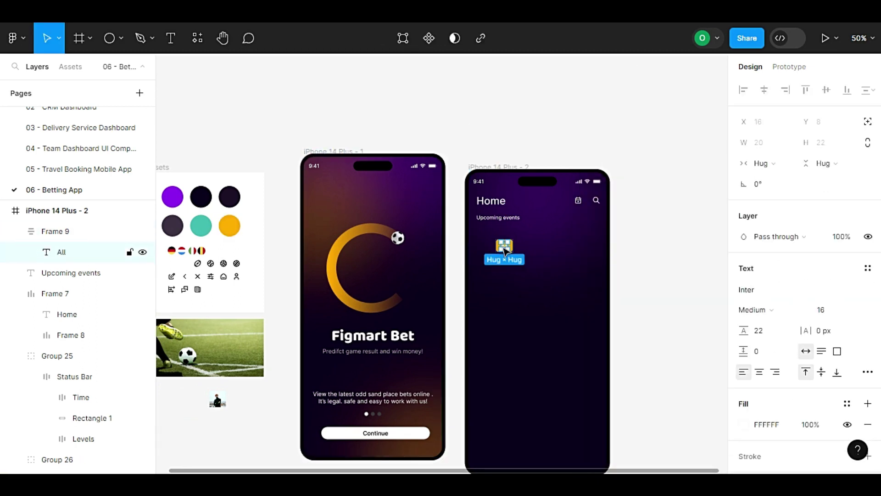
pyautogui.click(744, 331)
pyautogui.click(590, 322)
pyautogui.click(473, 202)
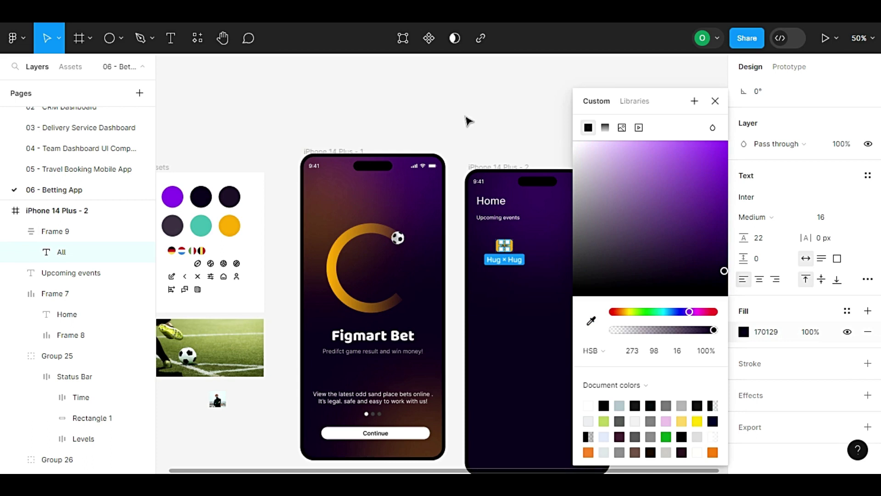
pyautogui.press('Escape')
# Step: Move the chip left under Upcoming events and wrap it in an auto-layout frame
pyautogui.moveTo(468, 193); pyautogui.dragTo(619, 299)
pyautogui.moveTo(323, 262); pyautogui.dragTo(253, 227)
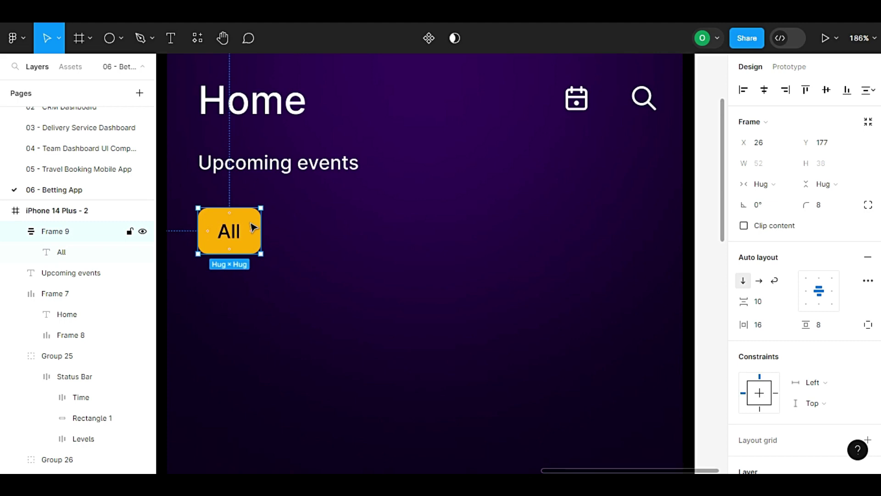
pyautogui.hotkey('shift', 'a')
pyautogui.hotkey('ctrl', 'd')
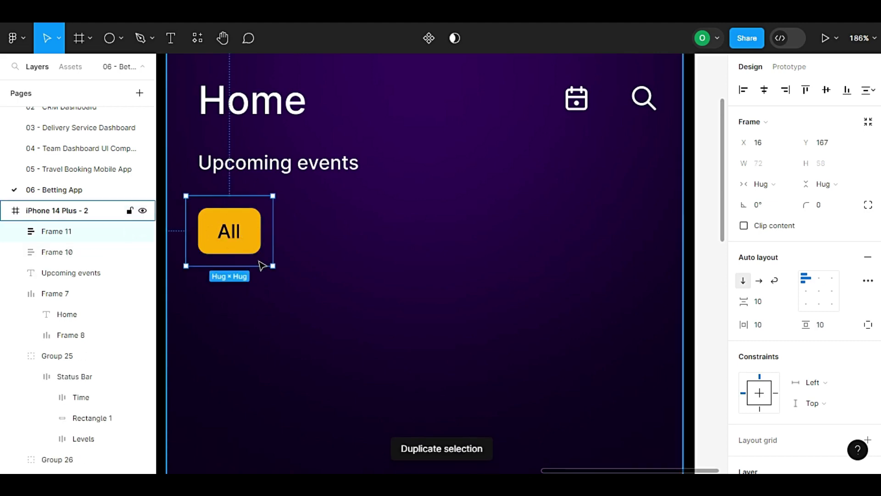
pyautogui.press('Delete')
pyautogui.click(328, 246)
pyautogui.click(242, 229)
pyautogui.doubleClick(242, 230)
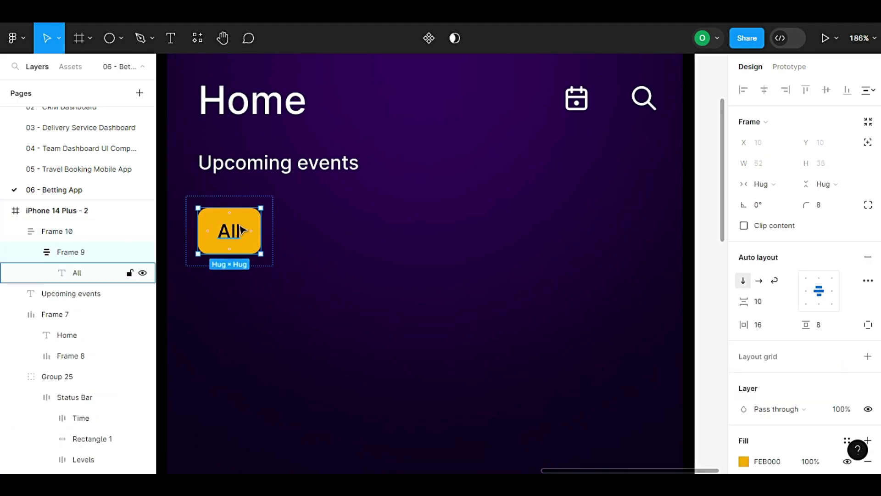
# Step: Duplicate the All chip into five and lay them out in a horizontal row
pyautogui.hotkey('ctrl', 'd')
pyautogui.hotkey('ctrl', 'd')
pyautogui.hotkey('ctrl', 'd')
pyautogui.hotkey('ctrl', 'd')
pyautogui.click(240, 195)
pyautogui.click(230, 231)
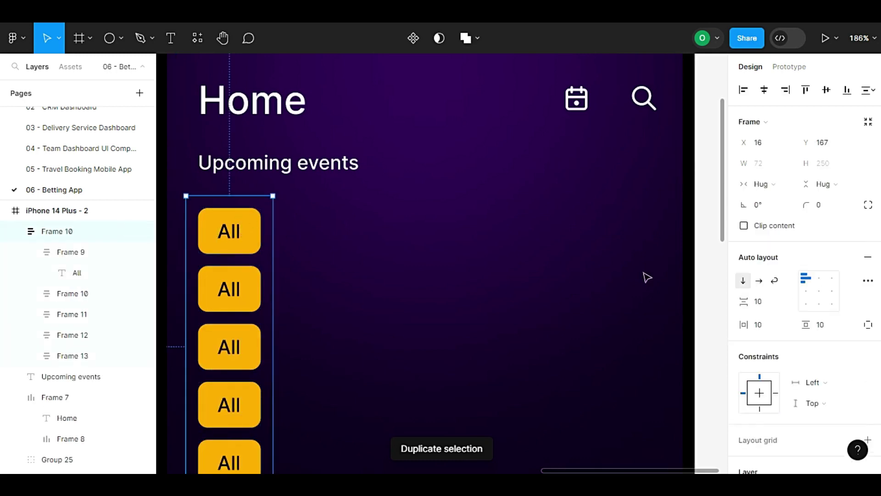
pyautogui.hotkey('shift', 'h')
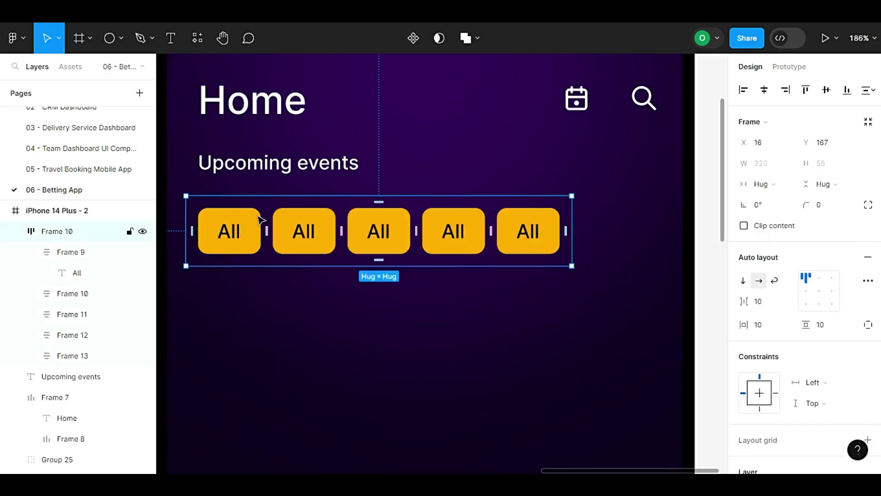
# Step: Give all five chips a fixed width of 64, then widen them to 75
pyautogui.click(295, 230)
pyautogui.keyDown('shift'); pyautogui.click(230, 231); pyautogui.keyUp('shift')
pyautogui.keyDown('shift'); pyautogui.click(379, 231); pyautogui.keyUp('shift')
pyautogui.keyDown('shift'); pyautogui.click(453, 231); pyautogui.keyUp('shift')
pyautogui.keyDown('shift'); pyautogui.click(528, 230); pyautogui.keyUp('shift')
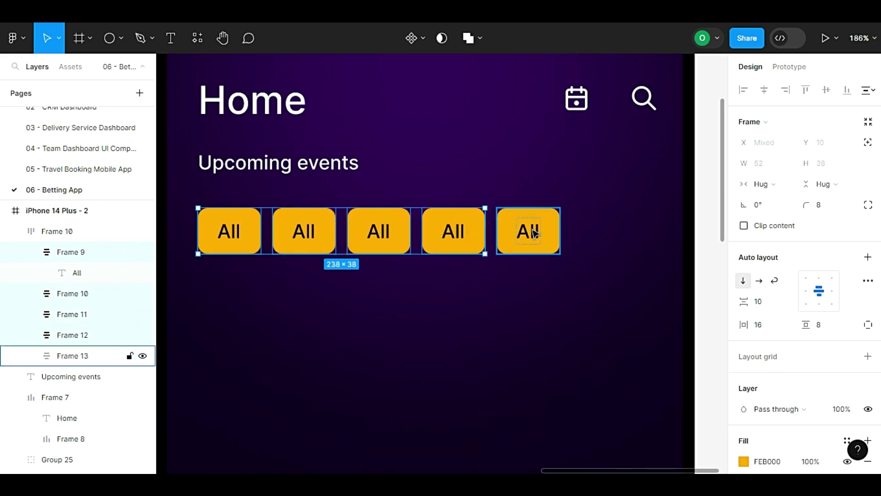
pyautogui.write('64')
pyautogui.press('Return')
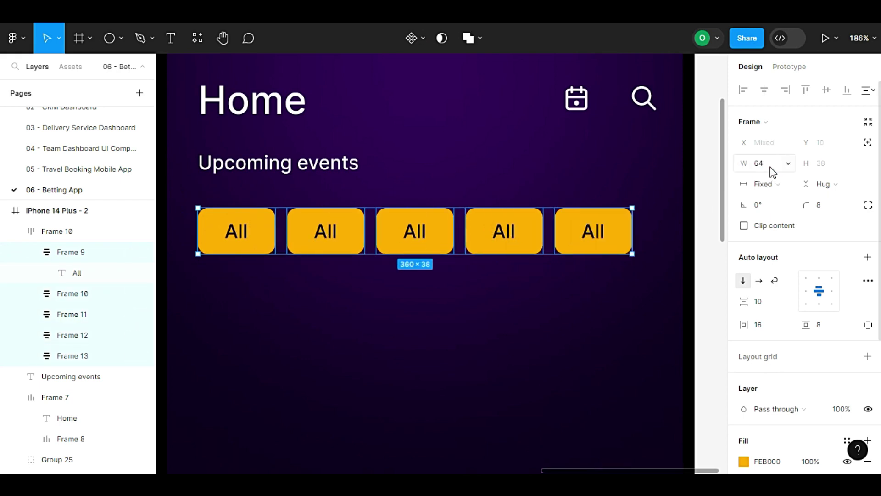
pyautogui.moveTo(633, 233); pyautogui.dragTo(712, 234)
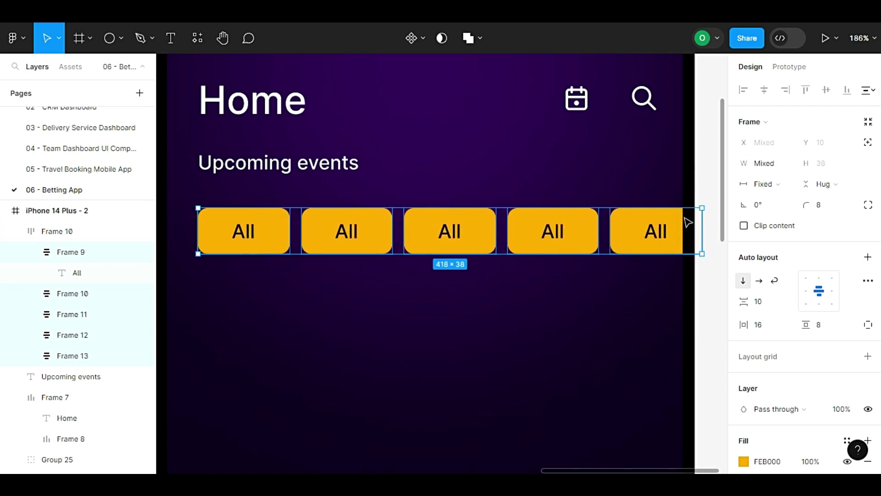
# Step: Zoom out to the whole screen and select the last four chips
pyautogui.hotkey('shift', '0')
pyautogui.click(557, 247)
pyautogui.click(627, 248)
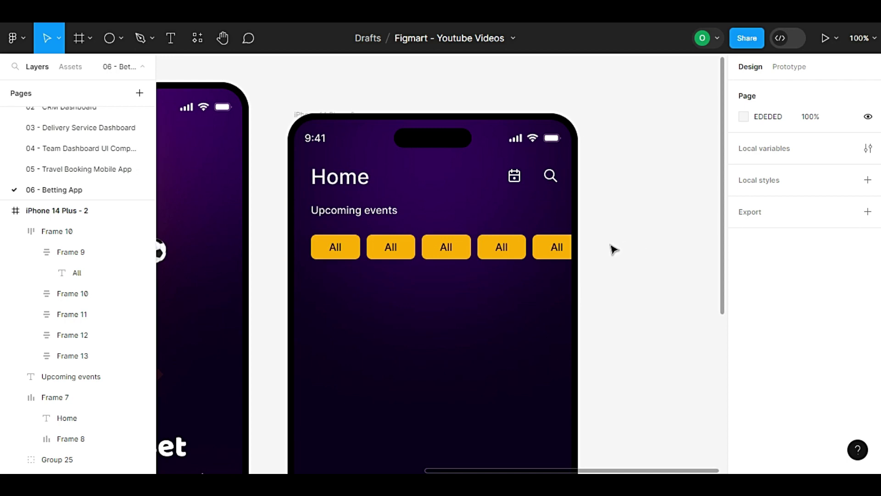
pyautogui.click(391, 248)
pyautogui.keyDown('shift'); pyautogui.click(446, 248); pyautogui.keyUp('shift')
pyautogui.keyDown('shift'); pyautogui.click(500, 248); pyautogui.keyUp('shift')
pyautogui.keyDown('shift'); pyautogui.click(546, 248); pyautogui.keyUp('shift')
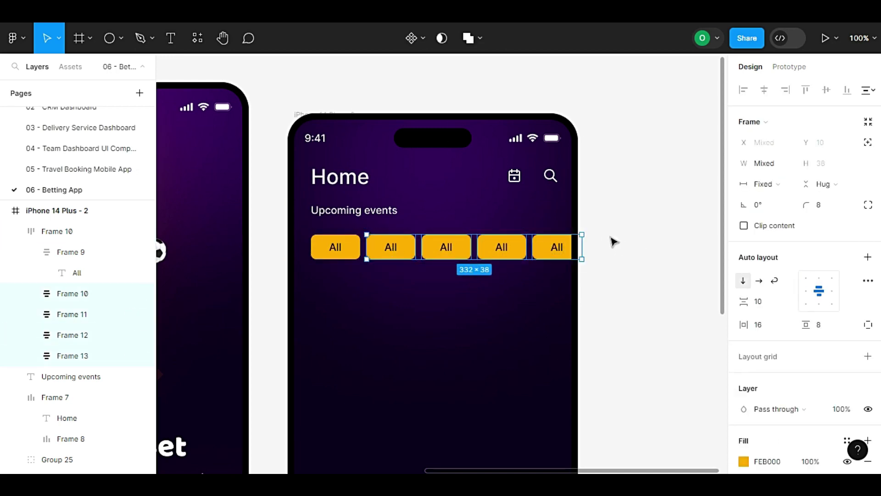
pyautogui.scroll(-3, 424, 305)
pyautogui.hscroll(-3, 574, 248)
# Step: Fill the four chips after All with the dark purple asset colour using the eyedropper
pyautogui.scroll(-3, 745, 413)
pyautogui.click(744, 396)
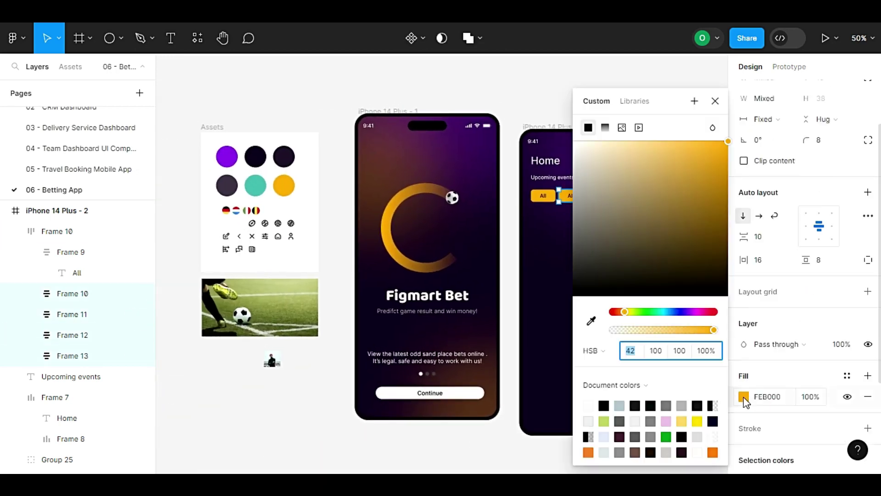
pyautogui.moveTo(662, 103); pyautogui.dragTo(729, 100)
pyautogui.click(658, 318)
pyautogui.click(288, 158)
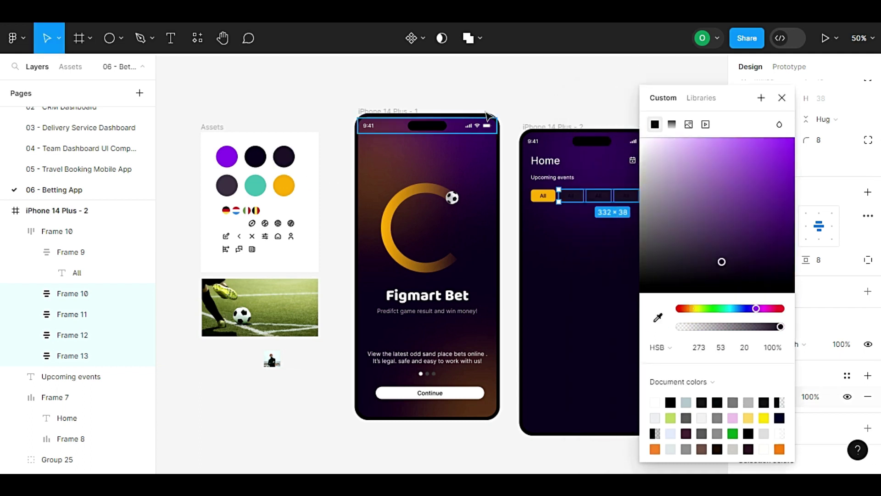
pyautogui.click(543, 98)
pyautogui.hotkey('ctrl', 'z')
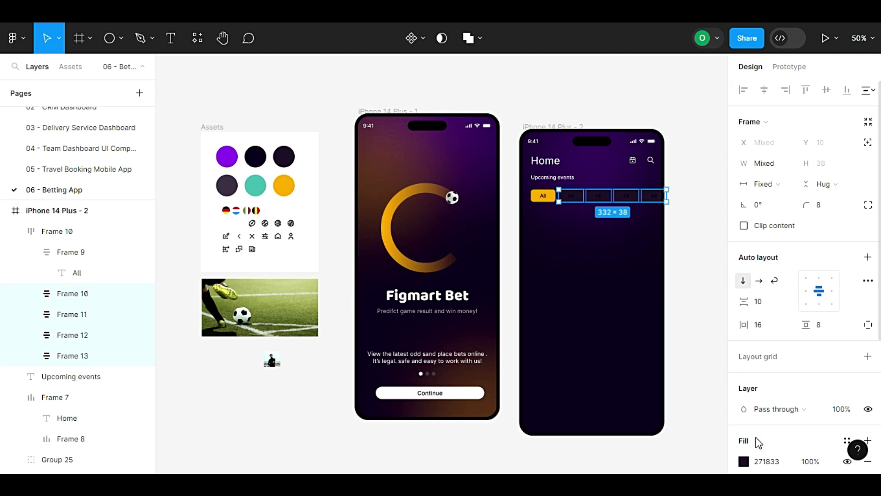
pyautogui.click(743, 461)
pyautogui.click(591, 321)
pyautogui.press('Escape')
pyautogui.click(473, 90)
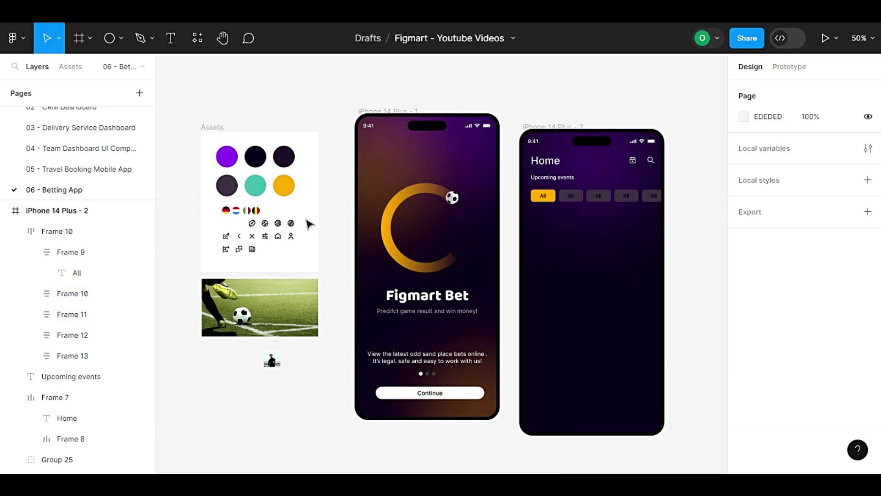
# Step: Replace the second and third chips' All labels with the football and next sport-ball icons
pyautogui.moveTo(309, 224); pyautogui.dragTo(250, 225)
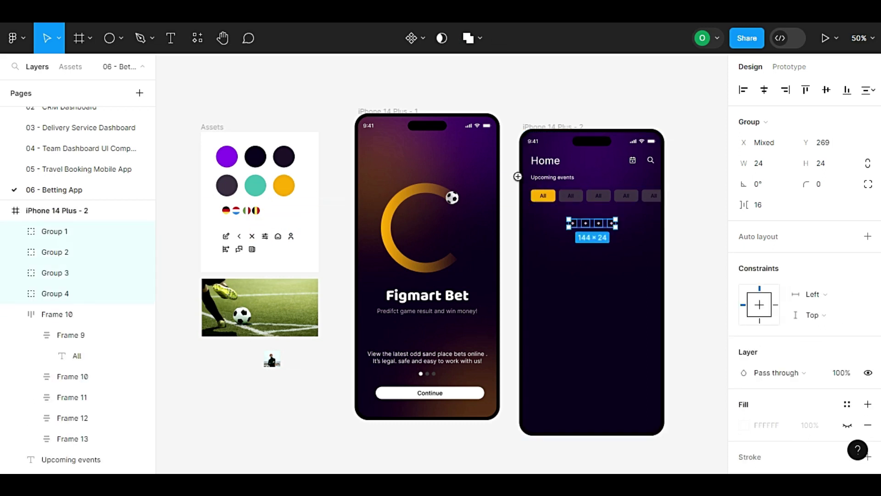
pyautogui.scroll(5, 601, 228)
pyautogui.click(325, 285)
pyautogui.press('Delete')
pyautogui.click(335, 190)
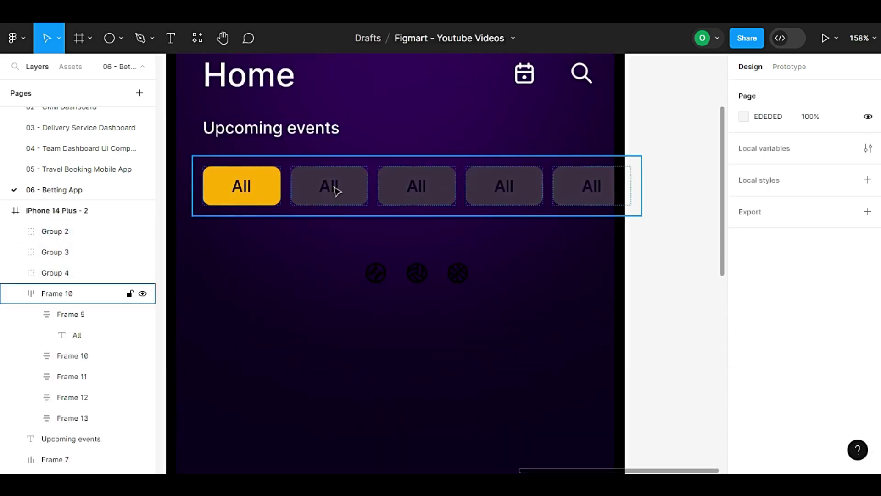
pyautogui.doubleClick(336, 191)
pyautogui.hotkey('ctrl', 'shift', 'r')
pyautogui.click(374, 272)
pyautogui.hotkey('ctrl', 'x')
pyautogui.click(413, 196)
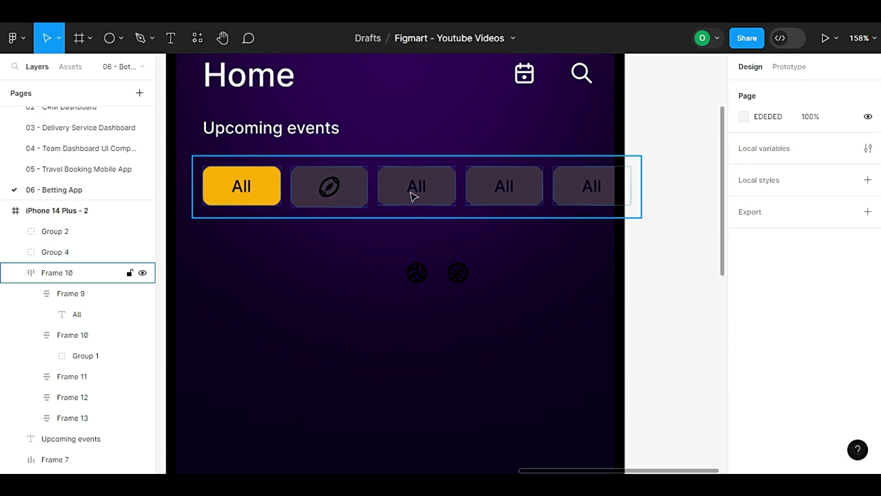
pyautogui.click(414, 191)
pyautogui.rightClick(414, 191)
pyautogui.click(453, 120)
# Step: Replace the fourth and fifth chips' All labels with the volleyball and basketball icons
pyautogui.click(417, 272)
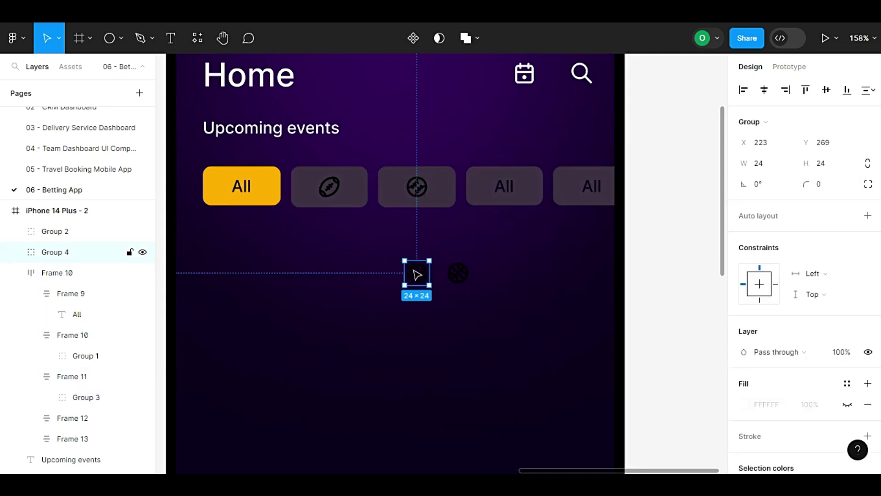
pyautogui.hotkey('ctrl', 'x')
pyautogui.click(516, 187)
pyautogui.doubleClick(511, 189)
pyautogui.rightClick(511, 189)
pyautogui.click(555, 122)
pyautogui.click(457, 274)
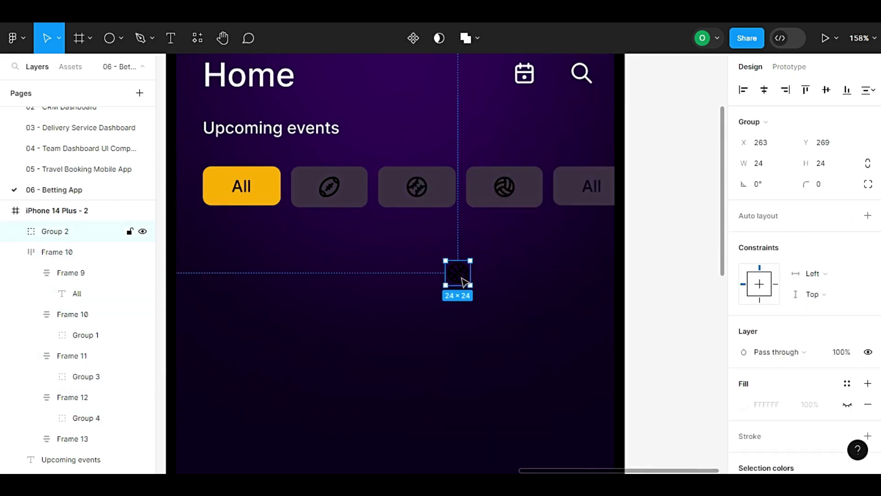
pyautogui.hotkey('ctrl', 'x')
pyautogui.click(592, 186)
pyautogui.doubleClick(592, 184)
pyautogui.rightClick(592, 184)
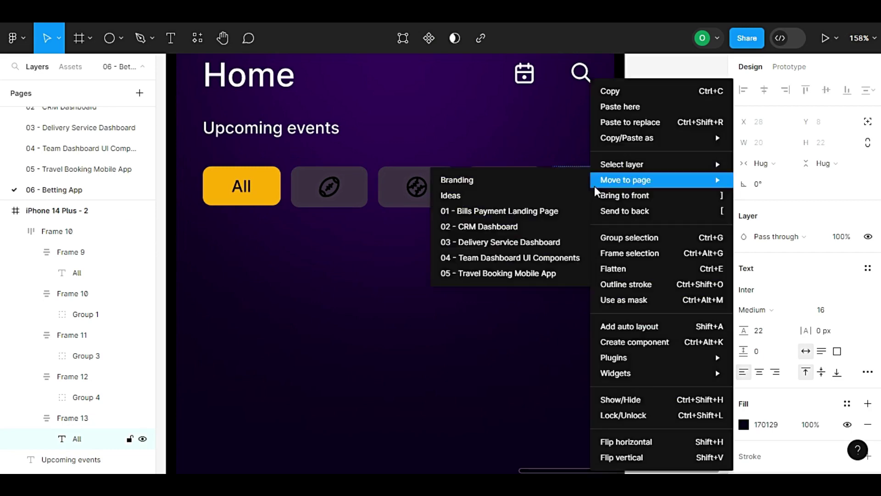
pyautogui.click(620, 123)
# Step: Colour the sport icons' strokes yellow FEB000 to match the All chip
pyautogui.keyDown('shift'); pyautogui.click(505, 187); pyautogui.keyUp('shift')
pyautogui.keyDown('shift'); pyautogui.click(417, 187); pyautogui.keyUp('shift')
pyautogui.keyDown('shift'); pyautogui.click(335, 187); pyautogui.keyUp('shift')
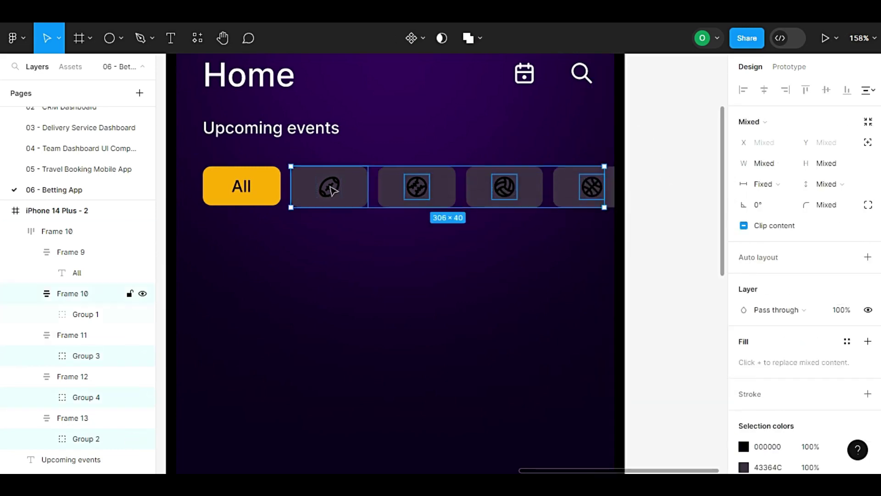
pyautogui.press('i')
pyautogui.click(274, 197)
pyautogui.hotkey('ctrl', 'z')
pyautogui.click(743, 425)
pyautogui.click(591, 320)
pyautogui.click(275, 182)
pyautogui.click(424, 328)
pyautogui.hotkey('shift', '0')
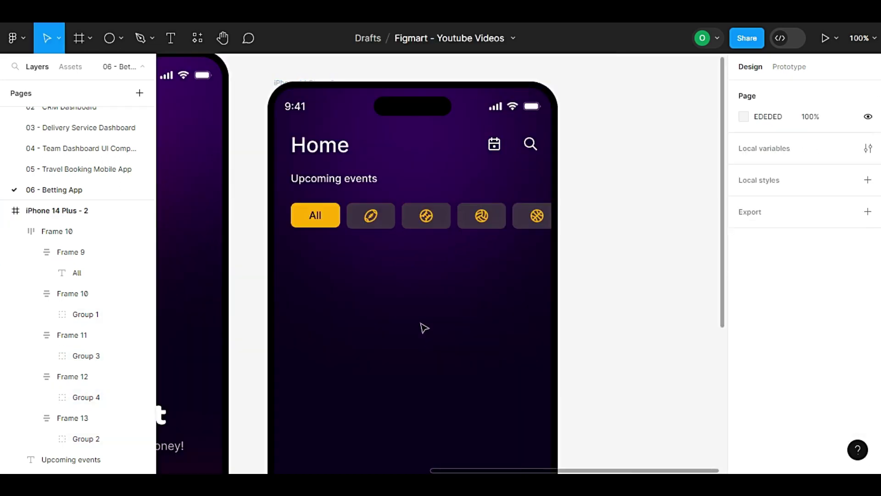
pyautogui.click(433, 225)
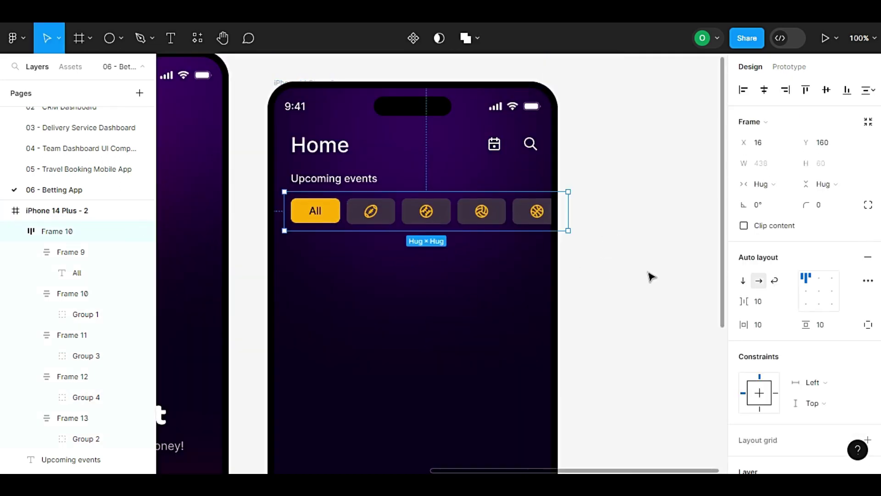
# Step: Place the football photo from the assets inside the Home screen, centred horizontally
pyautogui.press('Escape')
pyautogui.moveTo(624, 303); pyautogui.dragTo(664, 231)
pyautogui.scroll(-2, 678, 240)
pyautogui.scroll(-2, 690, 242)
pyautogui.press('-')
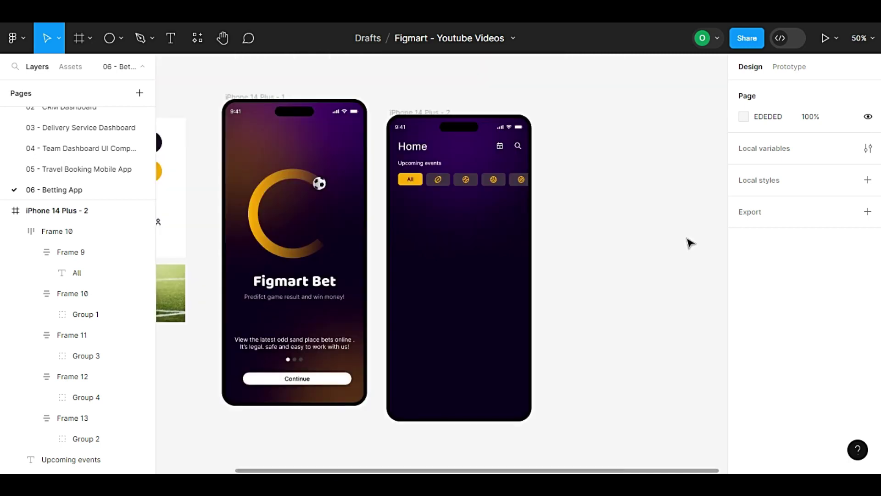
pyautogui.click(224, 283)
pyautogui.moveTo(225, 283)
pyautogui.mouseDown()
pyautogui.moveTo(650, 220)
pyautogui.moveTo(531, 219)
pyautogui.mouseUp()
pyautogui.rightClick(643, 220)
pyautogui.click(695, 224)
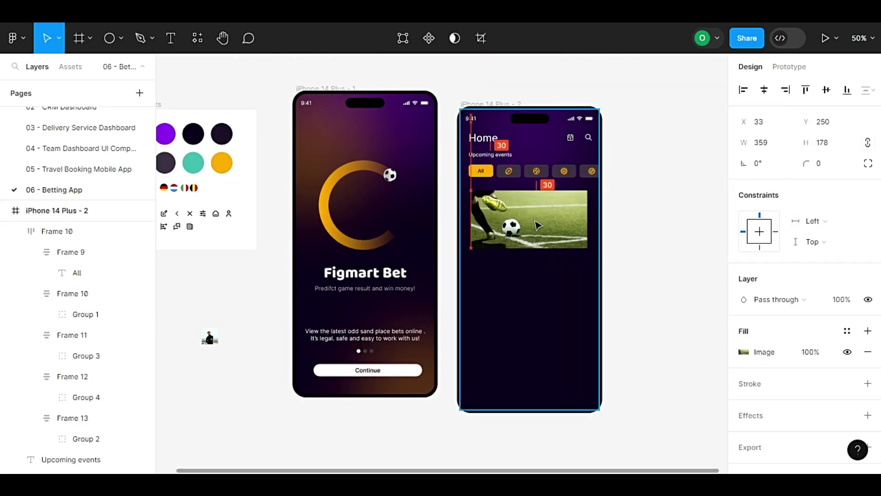
pyautogui.click(765, 89)
pyautogui.click(616, 174)
# Step: Move the photo just below the chips and give it a 16 corner radius
pyautogui.scroll(5, 616, 175)
pyautogui.moveTo(511, 271); pyautogui.dragTo(515, 257)
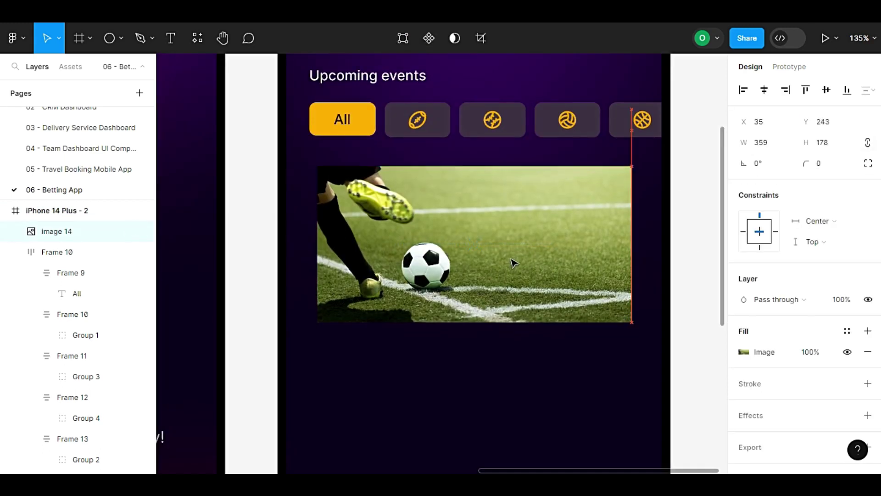
pyautogui.click(830, 161)
pyautogui.write('16')
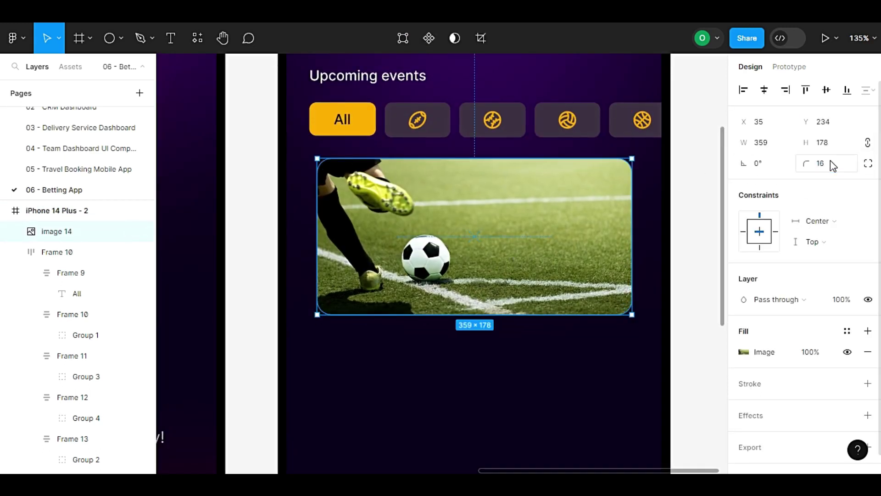
pyautogui.click(693, 224)
# Step: Add a Bold, size 20 'Frace bets of $30' headline on the football photo
pyautogui.press('t')
pyautogui.click(455, 193)
pyautogui.write('Frace bets of $30')
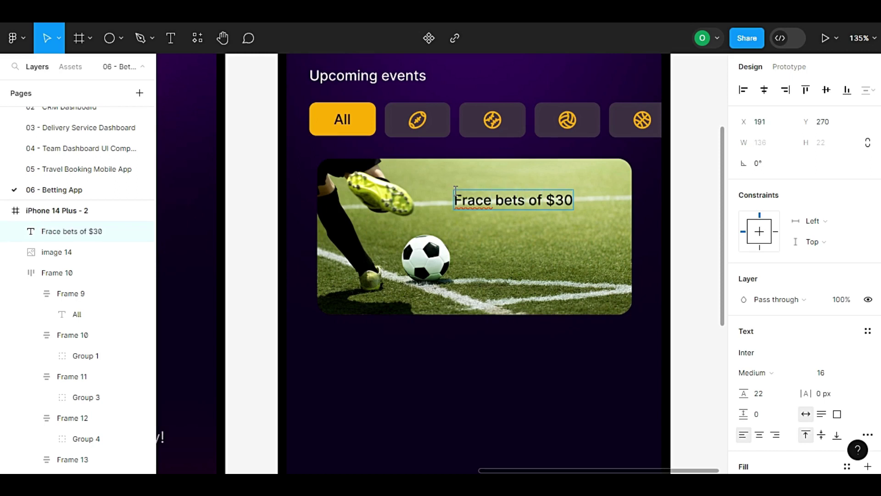
pyautogui.hotkey('ctrl', 'a')
pyautogui.click(756, 372)
pyautogui.click(774, 248)
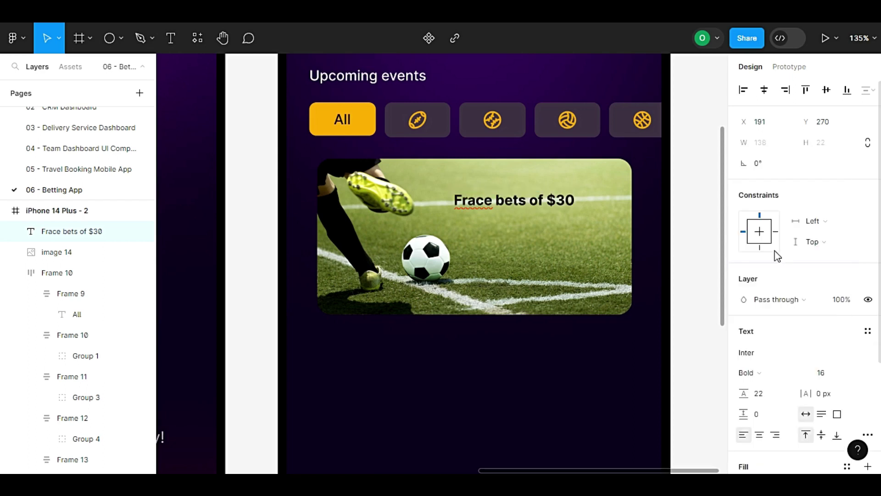
pyautogui.write('0')
pyautogui.press('Return')
# Step: Make the headline white, move it to the photo's top, and add an overlay fill
pyautogui.scroll(-3, 779, 374)
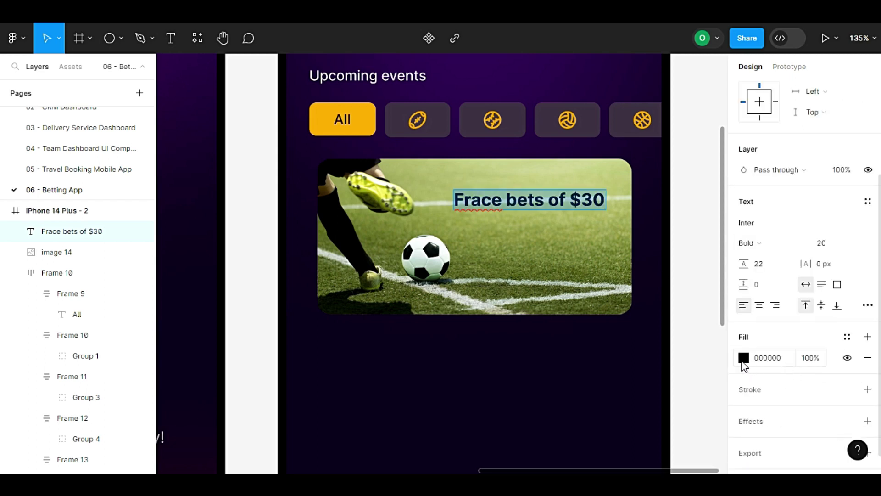
pyautogui.click(744, 357)
pyautogui.moveTo(583, 184); pyautogui.dragTo(565, 131)
pyautogui.click(697, 75)
pyautogui.moveTo(551, 198); pyautogui.dragTo(543, 191)
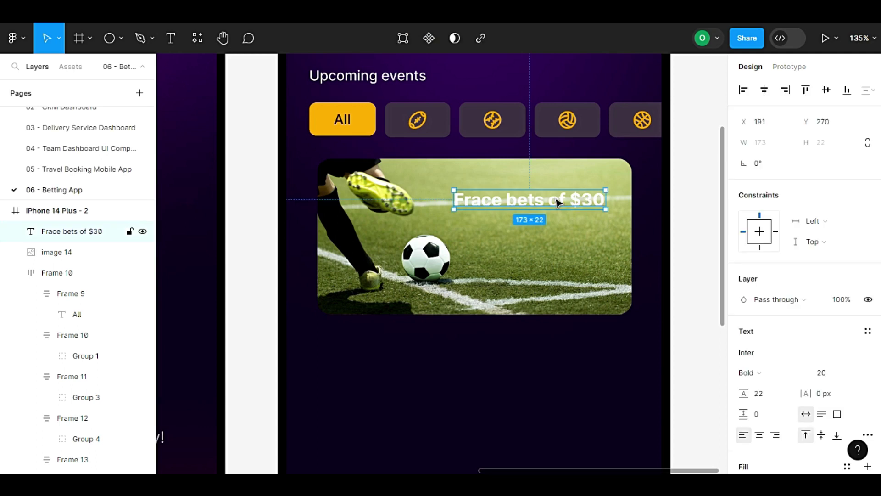
pyautogui.click(596, 273)
pyautogui.click(868, 330)
# Step: Turn the overlay into a linear gradient running horizontally across the photo
pyautogui.click(744, 351)
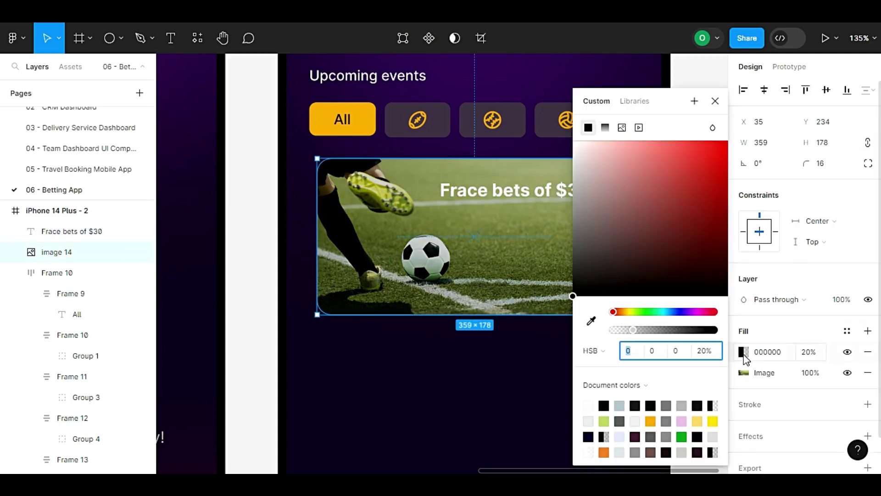
pyautogui.click(605, 127)
pyautogui.moveTo(661, 71); pyautogui.dragTo(830, 83)
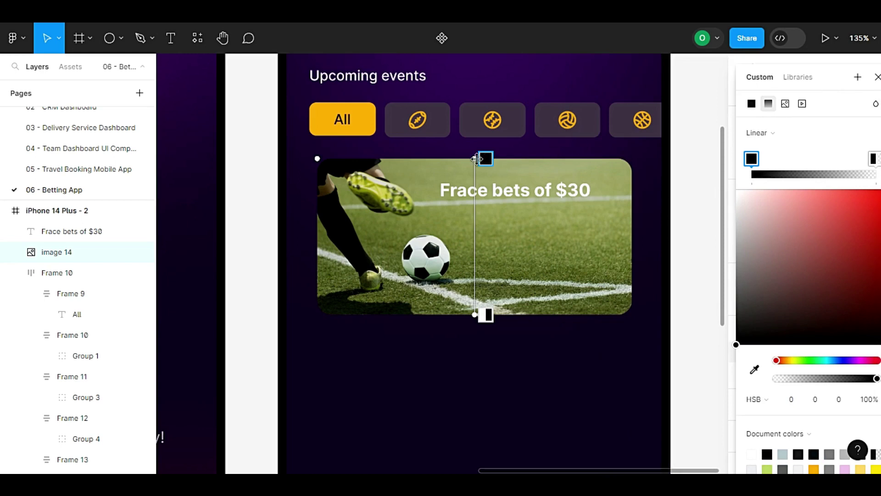
pyautogui.moveTo(476, 158); pyautogui.dragTo(632, 237)
pyautogui.moveTo(475, 315); pyautogui.dragTo(317, 237)
pyautogui.moveTo(834, 84); pyautogui.dragTo(738, 93)
pyautogui.click(781, 166)
pyautogui.click(655, 166)
# Step: Set the gradient overlay's opacity to 80%
pyautogui.click(783, 86)
pyautogui.click(809, 352)
pyautogui.write('50')
pyautogui.press('Return')
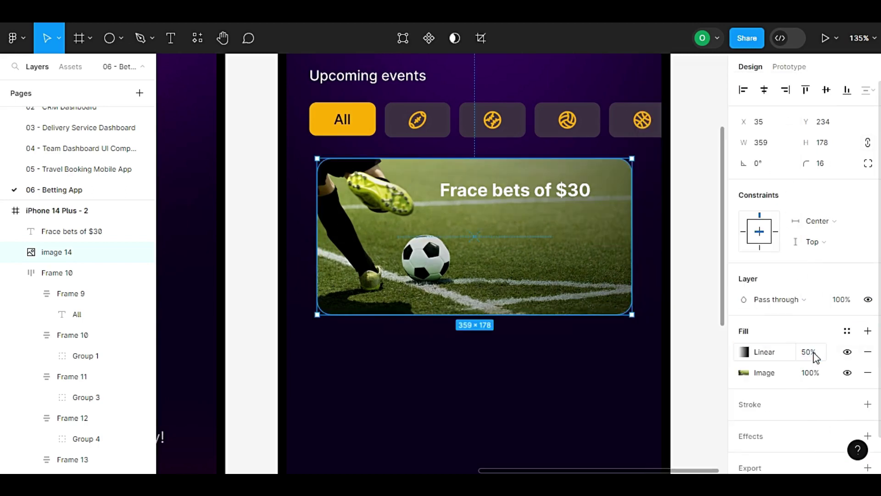
pyautogui.click(809, 351)
pyautogui.write('90')
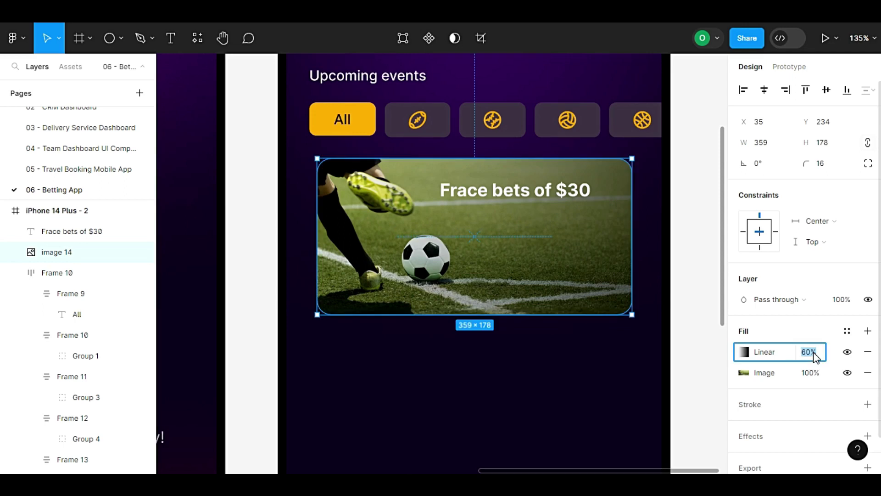
pyautogui.press('Return')
pyautogui.click(809, 352)
pyautogui.write('80')
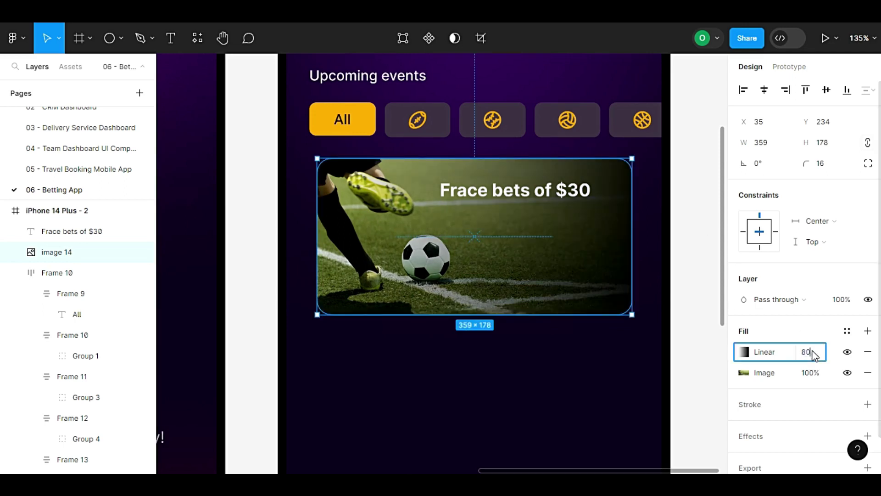
pyautogui.press('Return')
# Step: Eyedrop deep purple for the gradient's solid stop and raise the overlay to 90% opacity
pyautogui.click(744, 353)
pyautogui.click(635, 67)
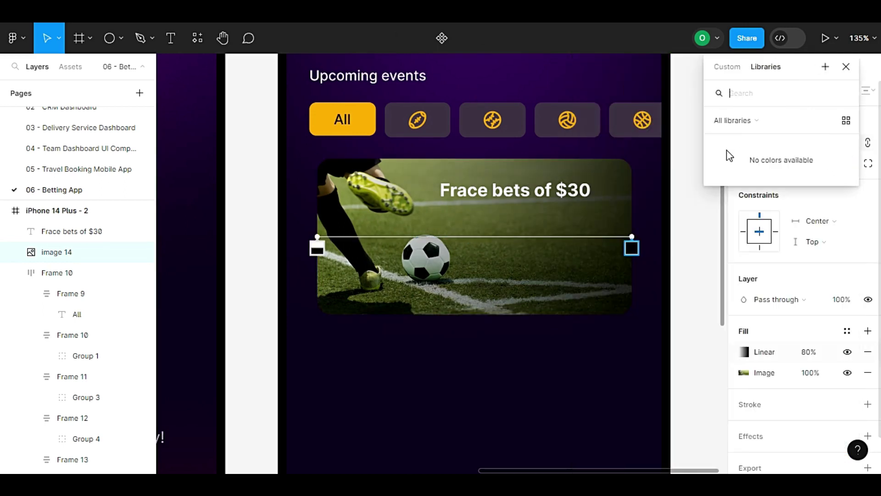
pyautogui.click(727, 66)
pyautogui.click(722, 359)
pyautogui.click(664, 226)
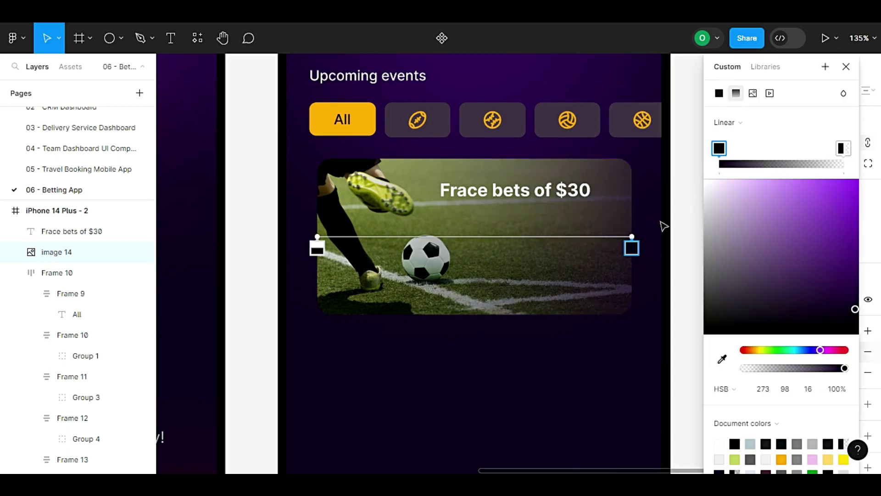
pyautogui.press('Escape')
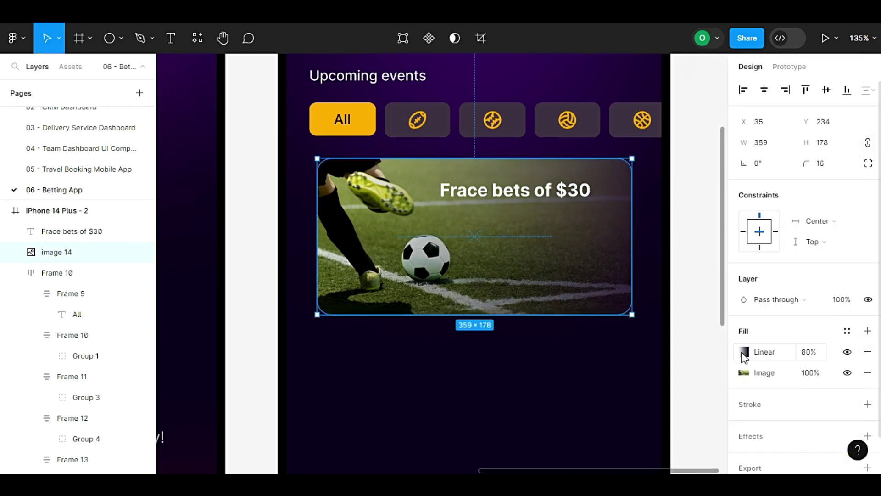
pyautogui.click(809, 352)
pyautogui.write('90')
pyautogui.press('Return')
# Step: Duplicate the headline below itself and set the copy to Medium weight, size 16
pyautogui.click(690, 230)
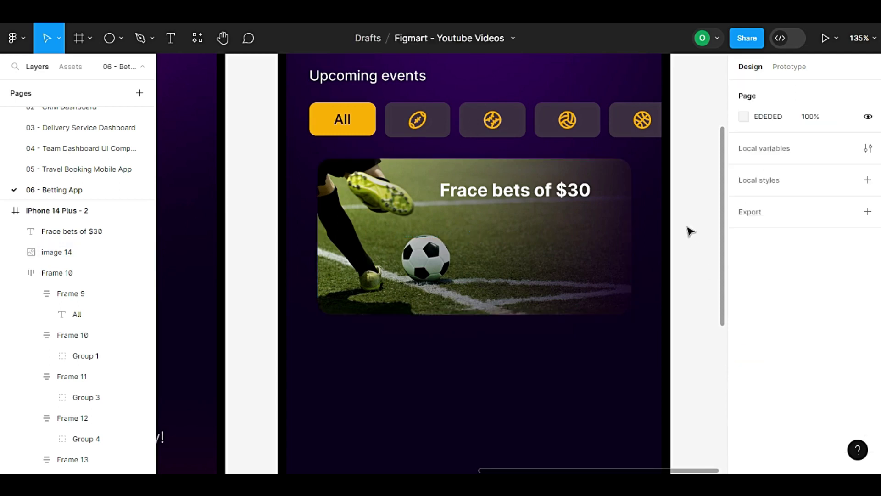
pyautogui.click(534, 192)
pyautogui.moveTo(534, 192)
pyautogui.mouseDown()
pyautogui.moveTo(545, 192)
pyautogui.moveTo(546, 217)
pyautogui.mouseUp()
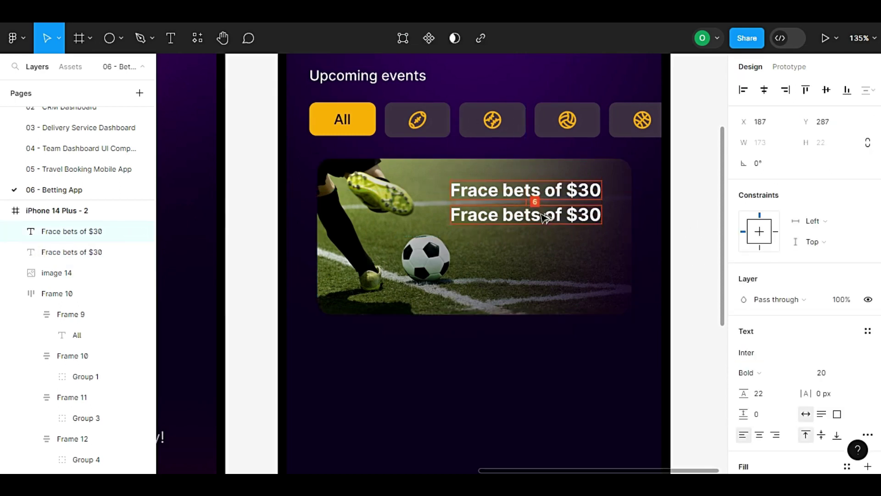
pyautogui.click(749, 372)
pyautogui.click(764, 216)
pyautogui.click(821, 373)
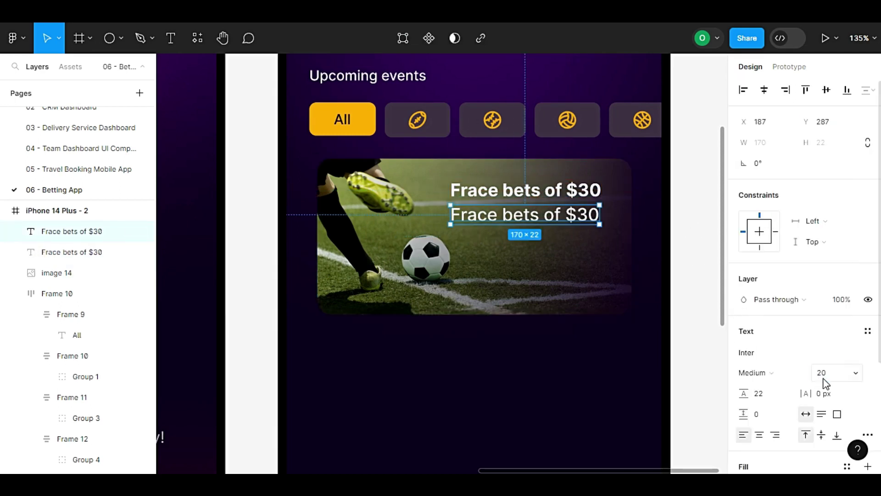
pyautogui.write('16')
pyautogui.press('Return')
# Step: Retype the copy as 'Get free bets on football betting until November 29th' over two lines
pyautogui.doubleClick(557, 215)
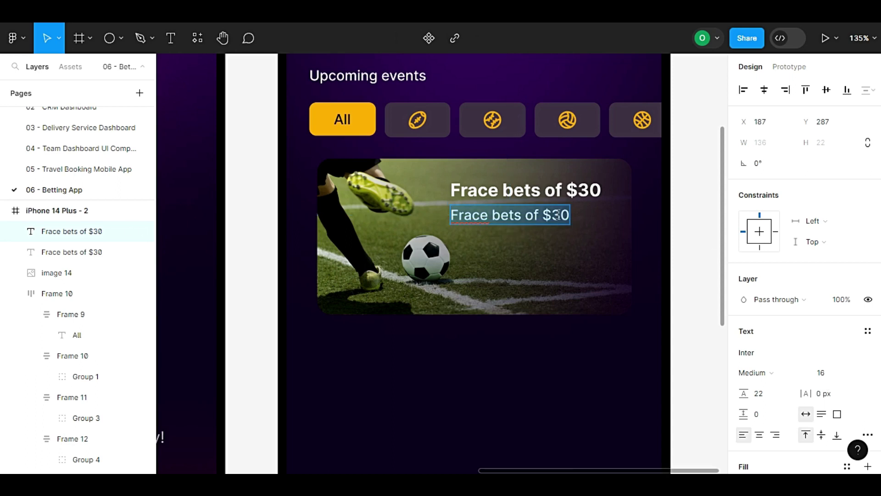
pyautogui.write('Get free bet')
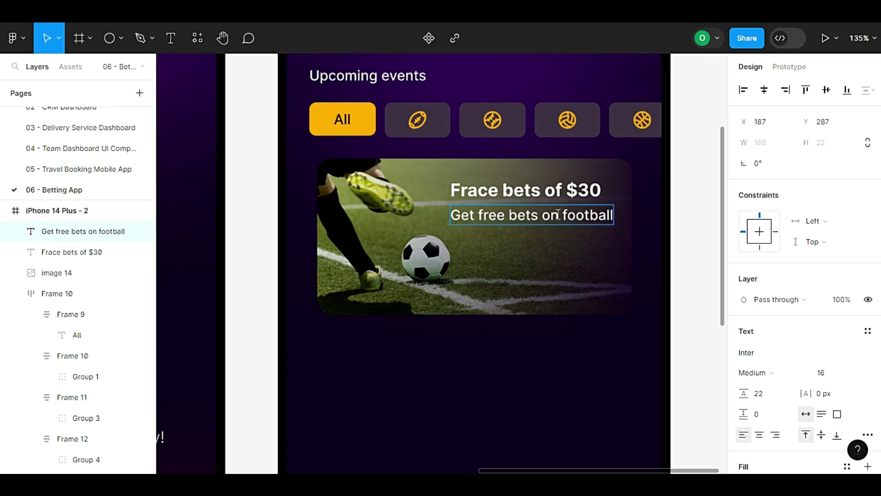
pyautogui.press('Return')
pyautogui.press('BackSpace')
pyautogui.write('betting until november 29t')
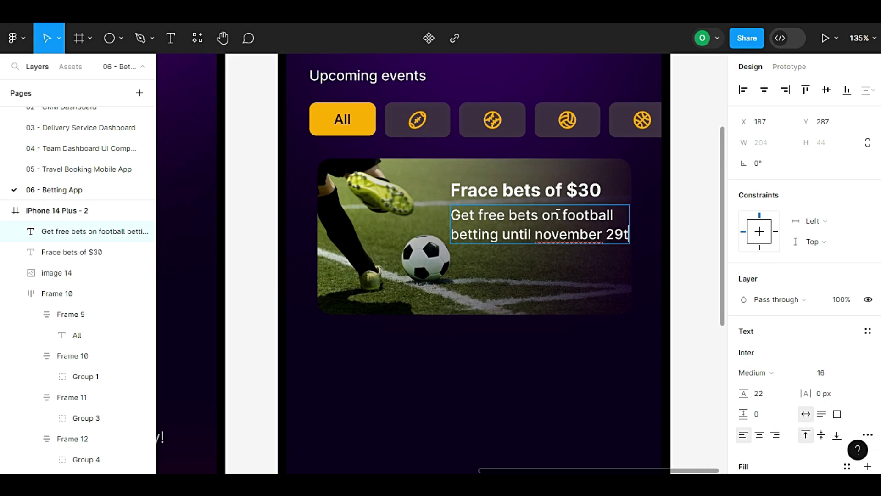
pyautogui.rightClick(571, 233)
pyautogui.click(597, 243)
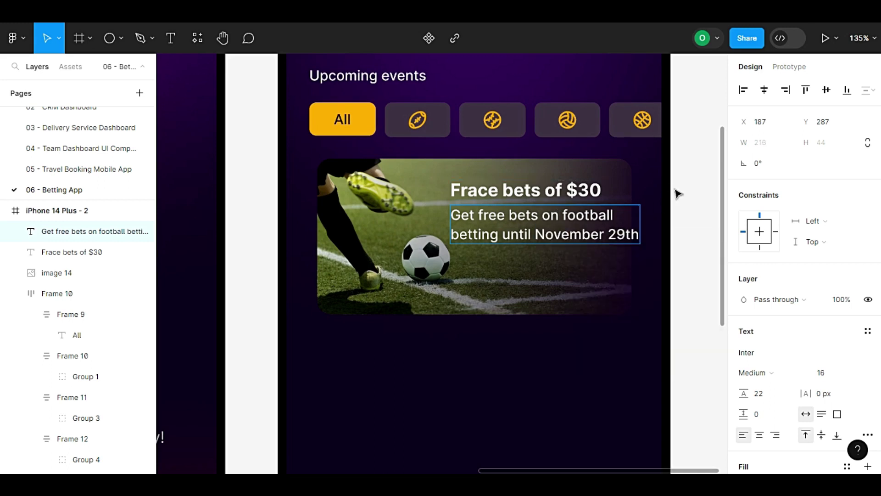
pyautogui.press('Escape')
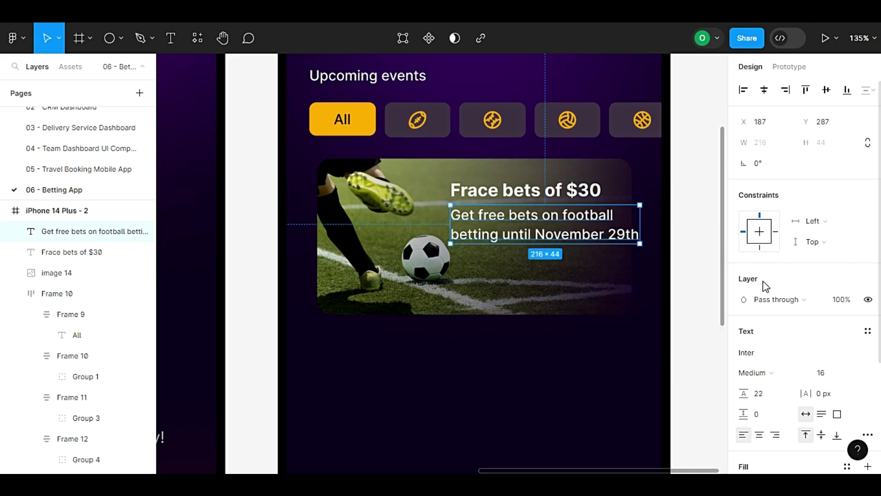
# Step: Set the subtitle to size 14 with 17 line height, then begin a 'Find out more' text
pyautogui.write('14')
pyautogui.press('Return')
pyautogui.click(764, 393)
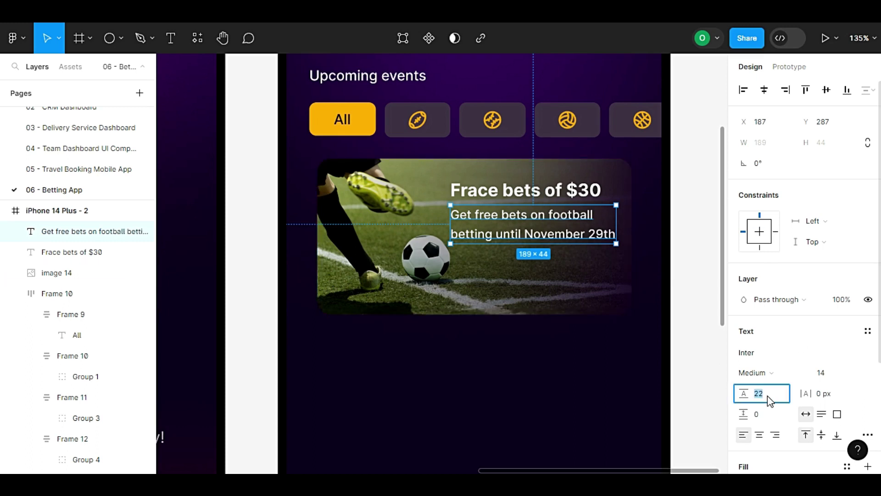
pyautogui.write('20')
pyautogui.press('Return')
pyautogui.write('17')
pyautogui.press('Return')
pyautogui.click(688, 213)
pyautogui.click(504, 230)
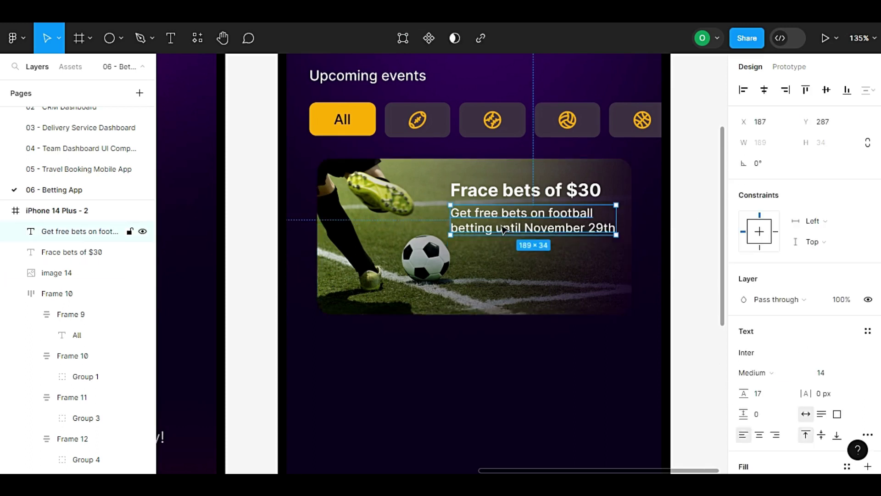
pyautogui.click(508, 285)
pyautogui.write('t')
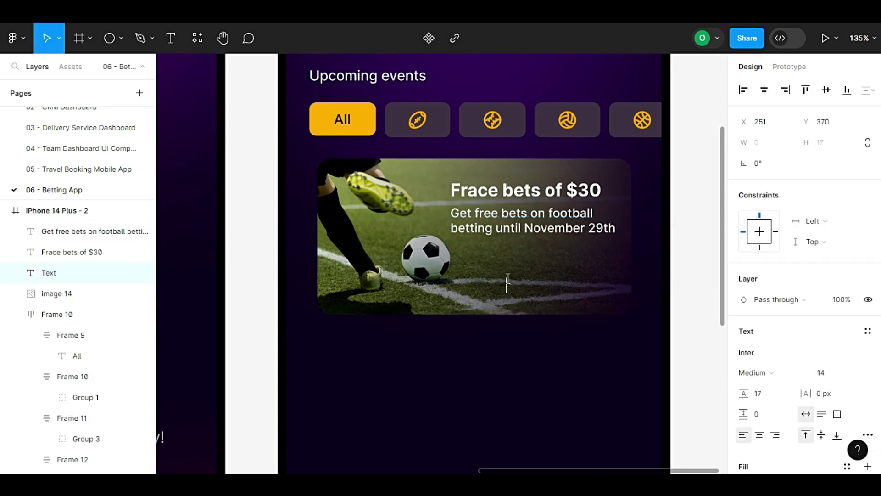
pyautogui.write('Finf out m')
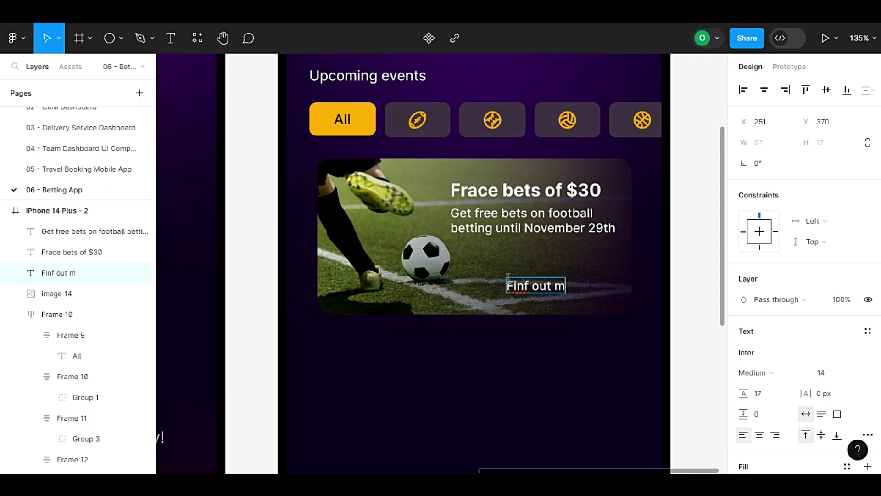
# Step: Colour the button label dark purple, sampled from the card background with the eyedropper
pyautogui.press('Escape')
pyautogui.scroll(-3, 788, 339)
pyautogui.scroll(-3, 764, 380)
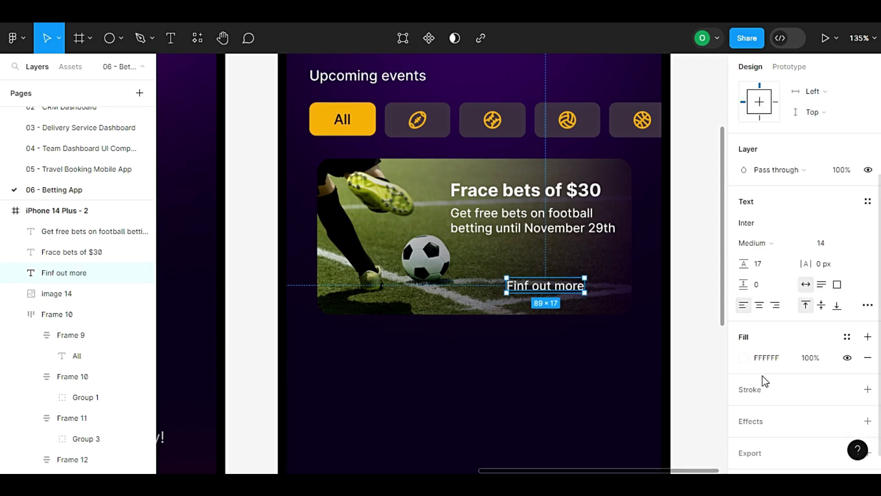
pyautogui.scroll(-1, 747, 331)
pyautogui.click(744, 331)
pyautogui.click(592, 320)
pyautogui.click(453, 362)
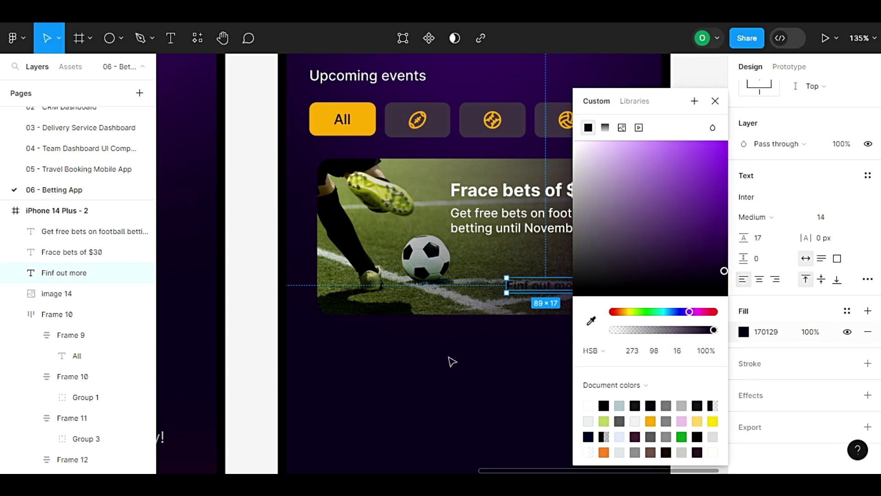
pyautogui.press('Escape')
# Step: Wrap the label in an auto layout frame with vertical padding 8
pyautogui.scroll(3, 839, 308)
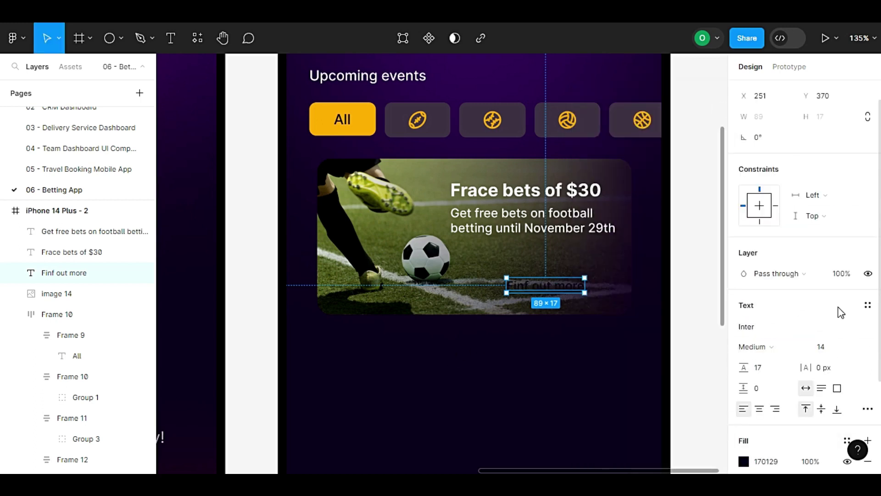
pyautogui.scroll(1, 841, 312)
pyautogui.hotkey('shift', 'a')
pyautogui.click(766, 327)
pyautogui.press('Tab')
pyautogui.write('8')
pyautogui.press('Return')
# Step: Give the button frame a white fill and corner radius 25
pyautogui.scroll(-5, 785, 342)
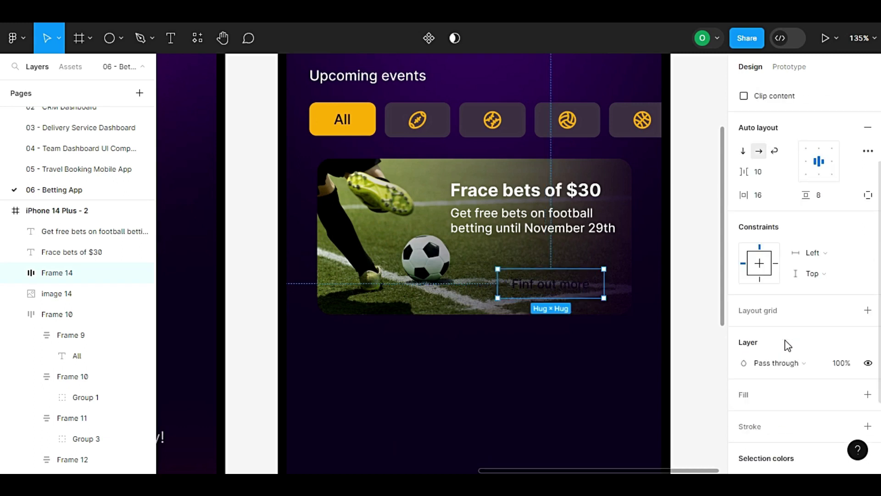
pyautogui.click(801, 395)
pyautogui.scroll(5, 748, 420)
pyautogui.click(826, 205)
pyautogui.write('25')
pyautogui.press('Return')
# Step: Correct the label to 'Find out more' and position the button under the subtitle
pyautogui.doubleClick(528, 284)
pyautogui.write('Find')
pyautogui.press('Escape')
pyautogui.moveTo(561, 290); pyautogui.dragTo(518, 286)
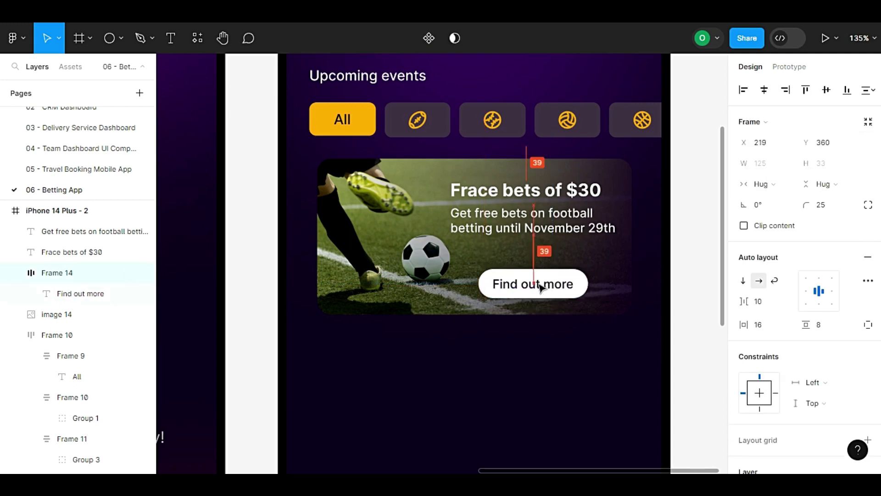
pyautogui.keyDown('shift'); pyautogui.click(82, 231); pyautogui.keyUp('shift')
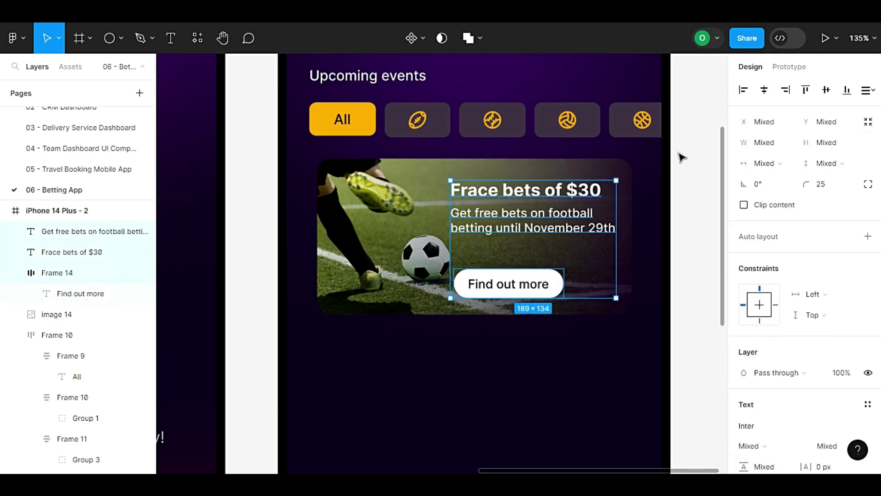
pyautogui.press('Right')
pyautogui.press('Right')
pyautogui.press('Right')
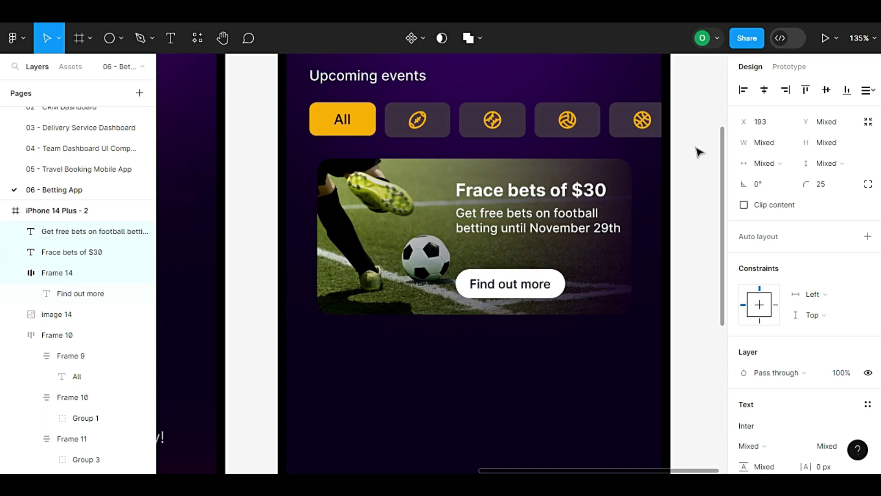
pyautogui.click(697, 154)
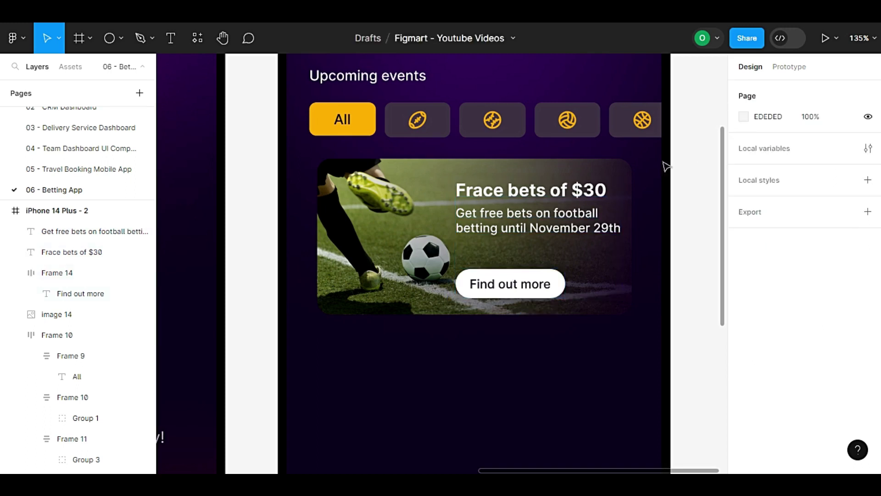
# Step: Shift the promo card left and enlarge its image to 375×186
pyautogui.keyDown('shift'); pyautogui.click(124, 273); pyautogui.keyUp('shift')
pyautogui.keyDown('shift'); pyautogui.click(386, 238); pyautogui.keyUp('shift')
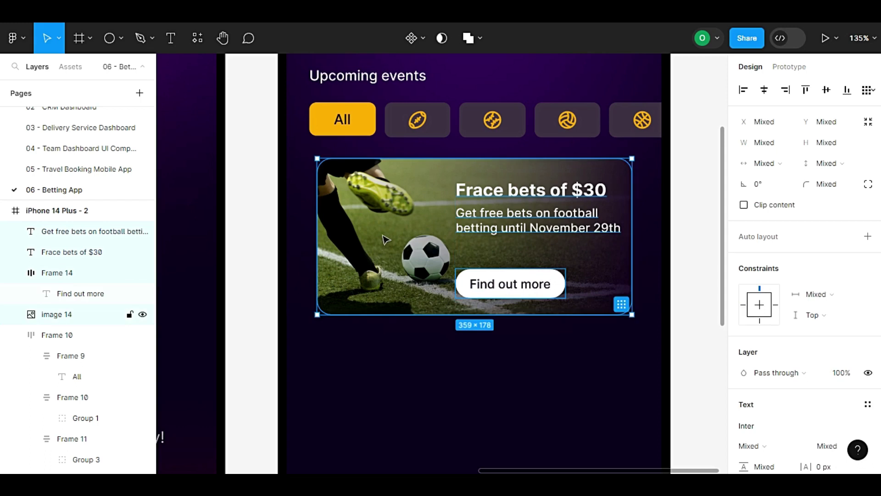
pyautogui.moveTo(389, 236); pyautogui.dragTo(382, 237)
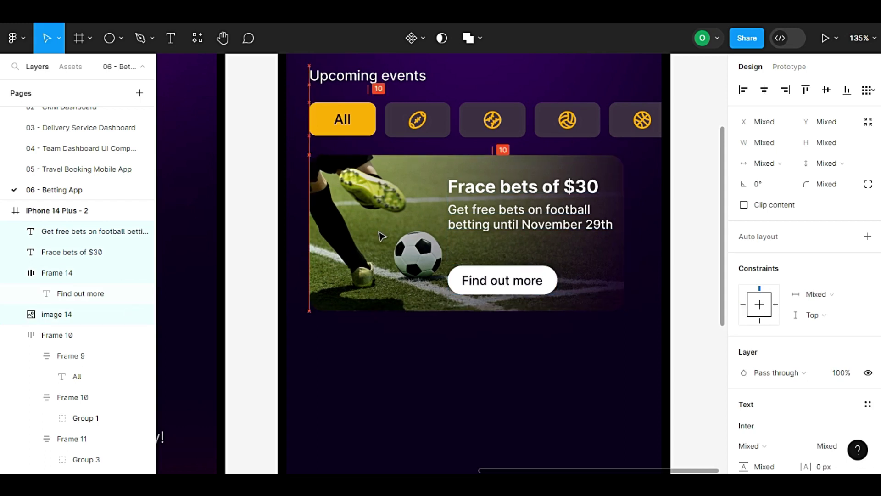
pyautogui.click(693, 201)
pyautogui.click(596, 271)
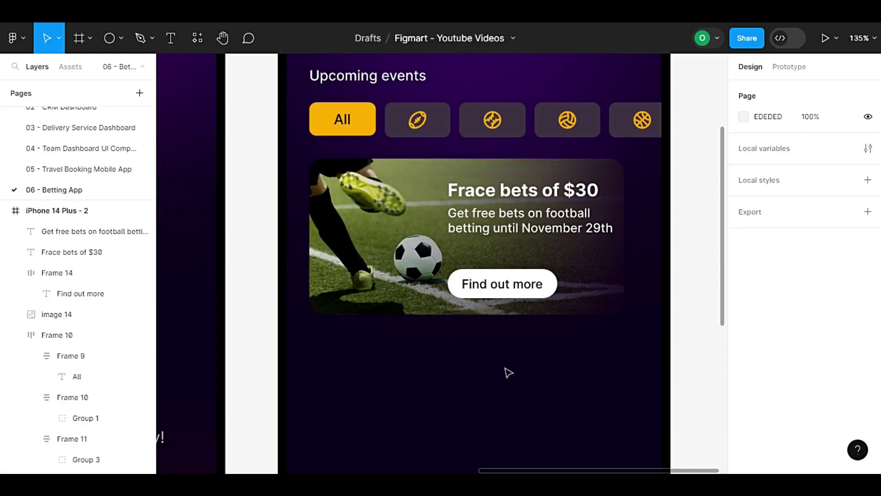
pyautogui.moveTo(468, 262)
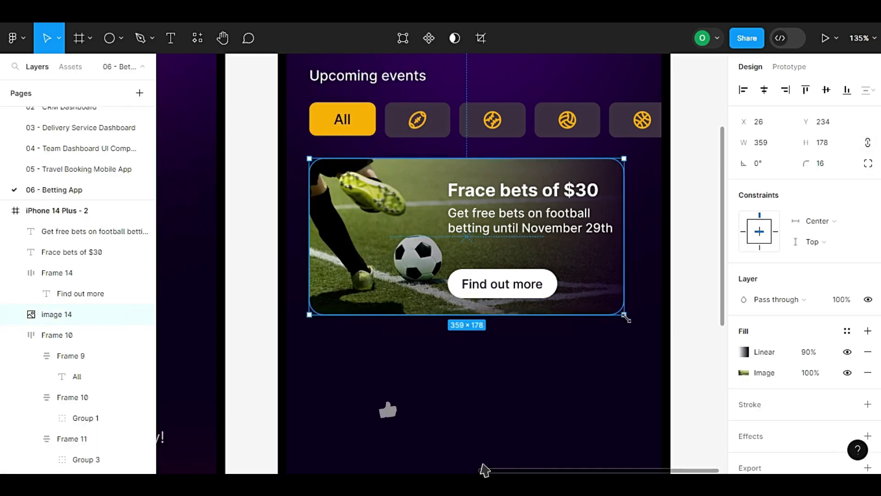
pyautogui.moveTo(626, 316); pyautogui.dragTo(638, 322)
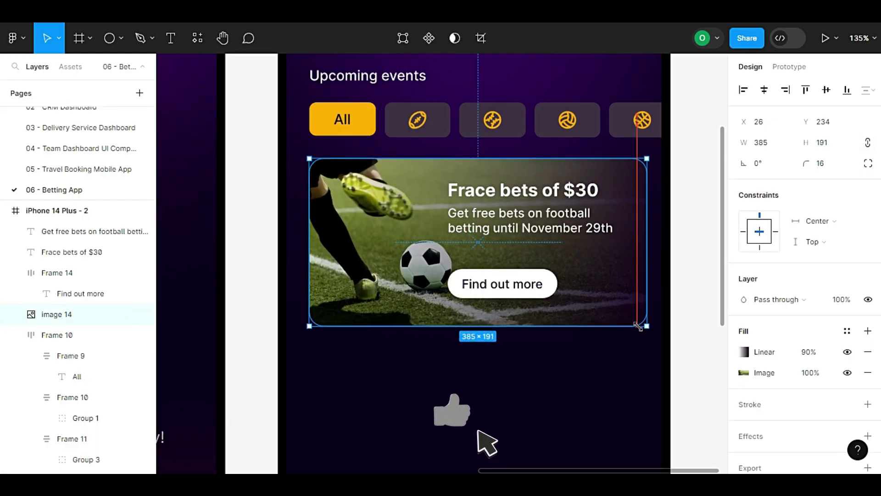
# Step: Move the promo title, subtitle and Find out more button right and up over the image
pyautogui.click(691, 254)
pyautogui.moveTo(652, 177); pyautogui.dragTo(443, 305)
pyautogui.moveTo(518, 288)
pyautogui.mouseDown()
pyautogui.moveTo(531, 289)
pyautogui.moveTo(515, 281)
pyautogui.mouseUp()
pyautogui.press('Escape')
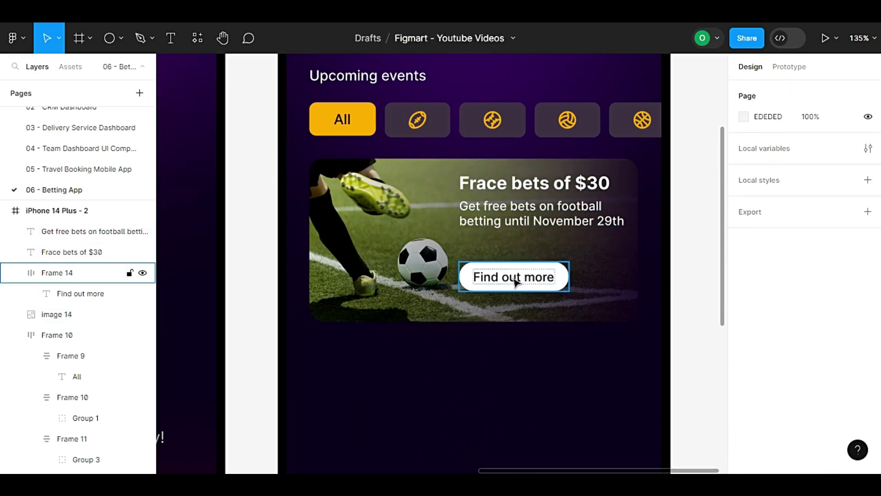
pyautogui.click(515, 282)
pyautogui.click(693, 230)
# Step: Zoom out and pan to bring the Home screen into view
pyautogui.press('-')
pyautogui.press('-')
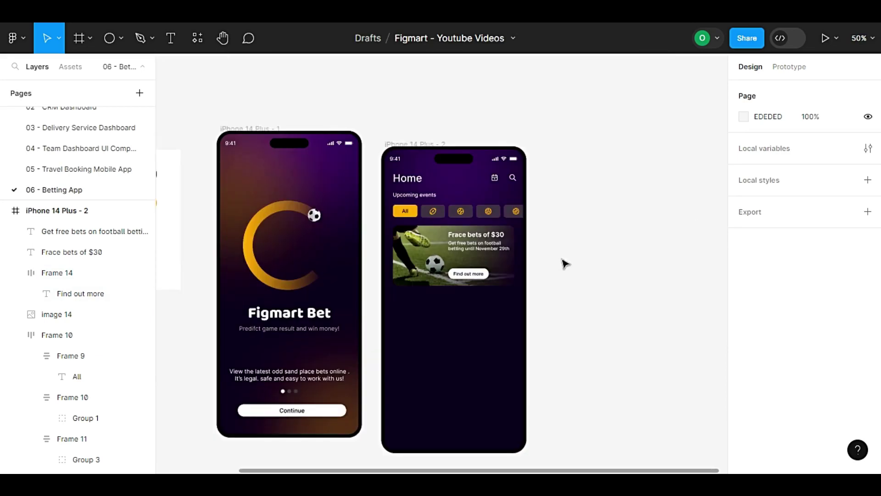
pyautogui.hscroll(-2, 565, 264)
pyautogui.scroll(5, 401, 239)
pyautogui.press('t')
pyautogui.click(493, 311)
pyautogui.press('Escape')
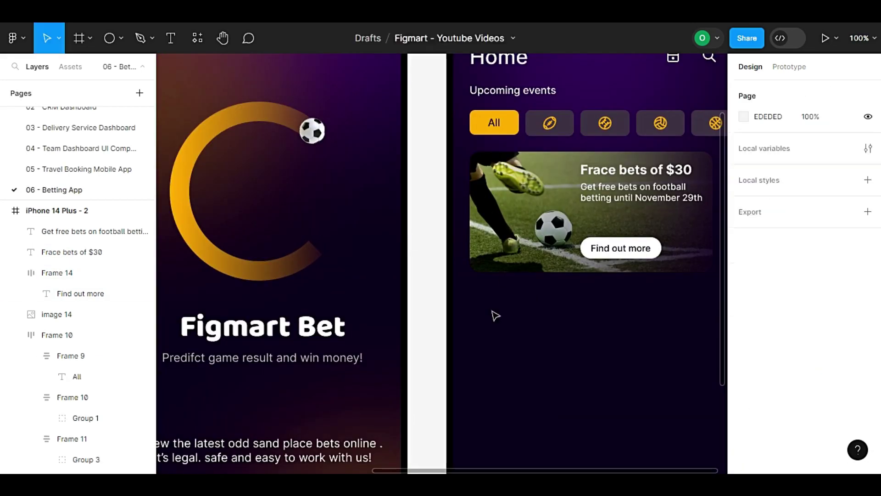
pyautogui.scroll(1, 496, 315)
# Step: Duplicate the Upcoming events heading below the card as 'UEFA National League'
pyautogui.click(538, 107)
pyautogui.moveTo(533, 106); pyautogui.dragTo(531, 312)
pyautogui.press('Return')
pyautogui.write('E')
pyautogui.write('UEF')
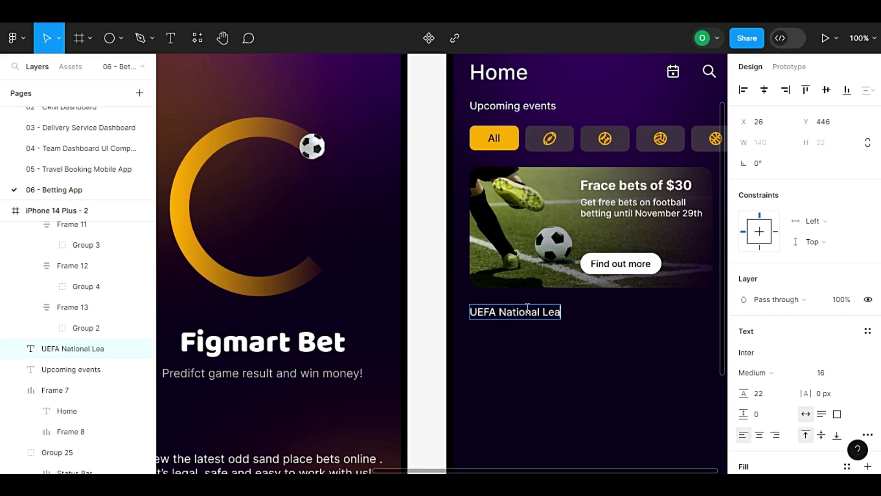
pyautogui.press('Escape')
pyautogui.click(599, 339)
pyautogui.moveTo(599, 338); pyautogui.dragTo(491, 287)
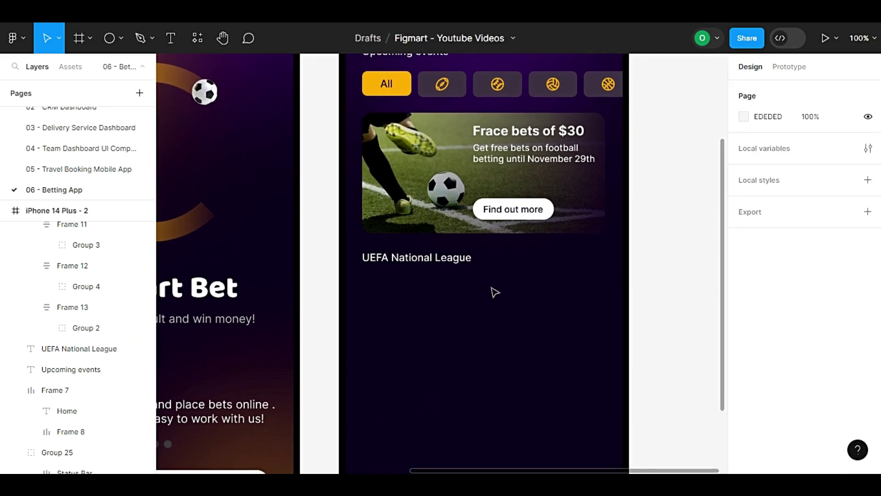
# Step: Duplicate the UEFA heading below as a 'March 21' date with light grey C8C8C8 fill
pyautogui.click(432, 258)
pyautogui.moveTo(431, 258); pyautogui.dragTo(431, 279)
pyautogui.doubleClick(432, 279)
pyautogui.write('March 21')
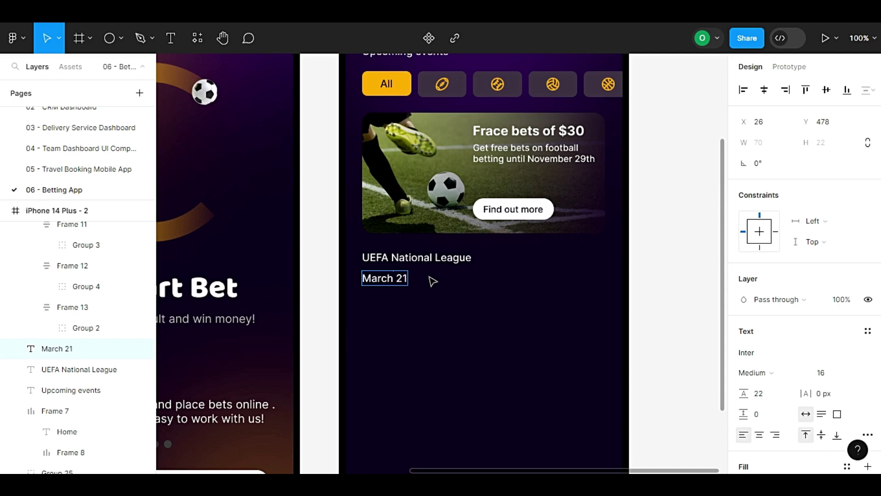
pyautogui.press('Escape')
pyautogui.scroll(-3, 803, 322)
pyautogui.click(744, 357)
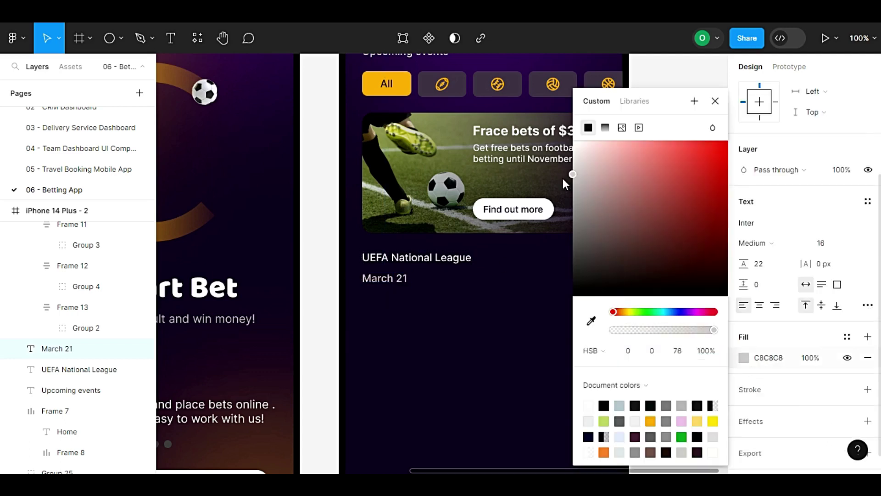
pyautogui.click(317, 236)
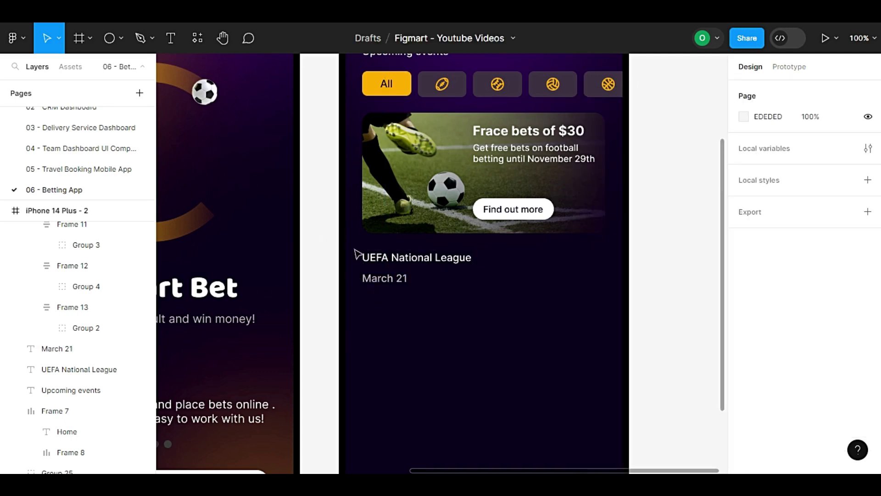
# Step: Move the DE and LU flags from the assets board below March 21
pyautogui.moveTo(513, 280)
pyautogui.mouseDown()
pyautogui.moveTo(494, 226)
pyautogui.moveTo(507, 260)
pyautogui.mouseUp()
pyautogui.press('-')
pyautogui.moveTo(269, 223); pyautogui.dragTo(604, 329)
# Step: Spread the DE and LU flags apart into a row
pyautogui.moveTo(565, 283); pyautogui.dragTo(718, 362)
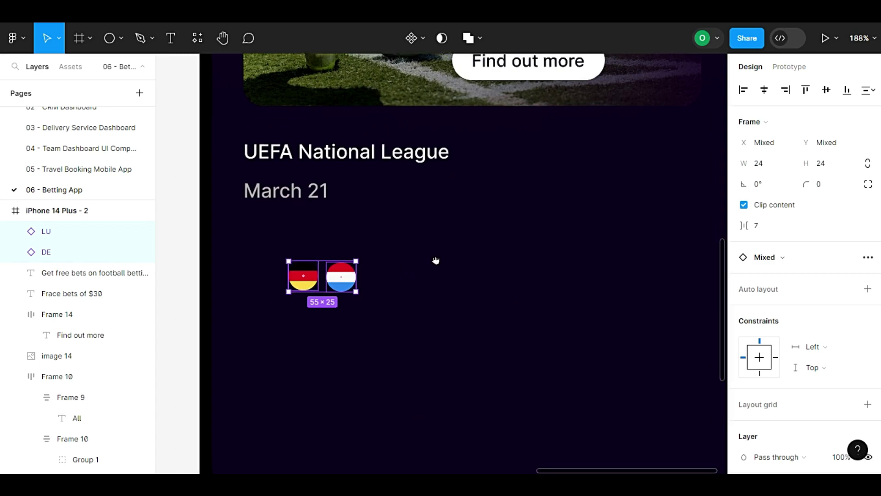
pyautogui.press('Escape')
pyautogui.moveTo(380, 244); pyautogui.dragTo(527, 246)
pyautogui.moveTo(341, 243); pyautogui.dragTo(412, 244)
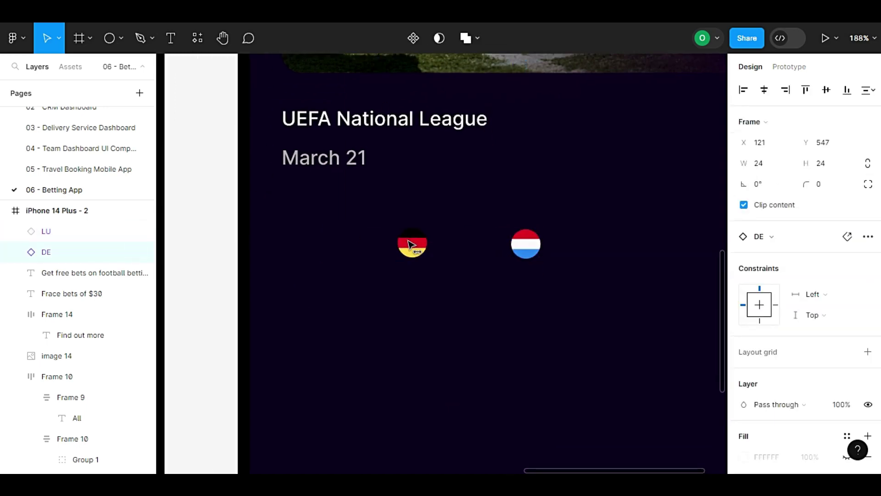
pyautogui.click(357, 249)
# Step: Add odds text 2.20 beside the DE flag and 1.70 beside the LU flag
pyautogui.write('t')
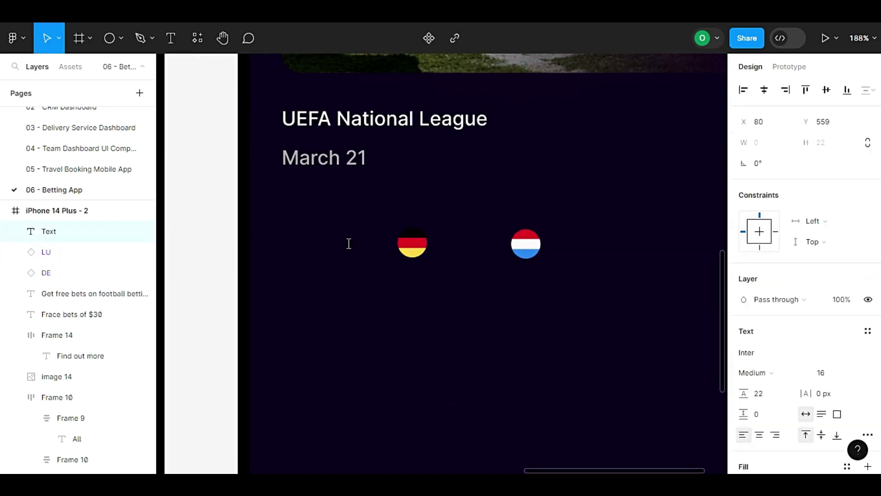
pyautogui.write('2.20')
pyautogui.press('Escape')
pyautogui.moveTo(367, 243)
pyautogui.mouseDown()
pyautogui.moveTo(355, 244)
pyautogui.moveTo(489, 248)
pyautogui.moveTo(481, 244)
pyautogui.mouseUp()
pyautogui.doubleClick(481, 244)
pyautogui.write('1.70')
pyautogui.press('Escape')
# Step: Group each odds value with its flag using auto layout, tightening the 2.20 gap
pyautogui.click(412, 244)
pyautogui.keyDown('shift'); pyautogui.click(372, 244); pyautogui.keyUp('shift')
pyautogui.hotkey('shift', 'a')
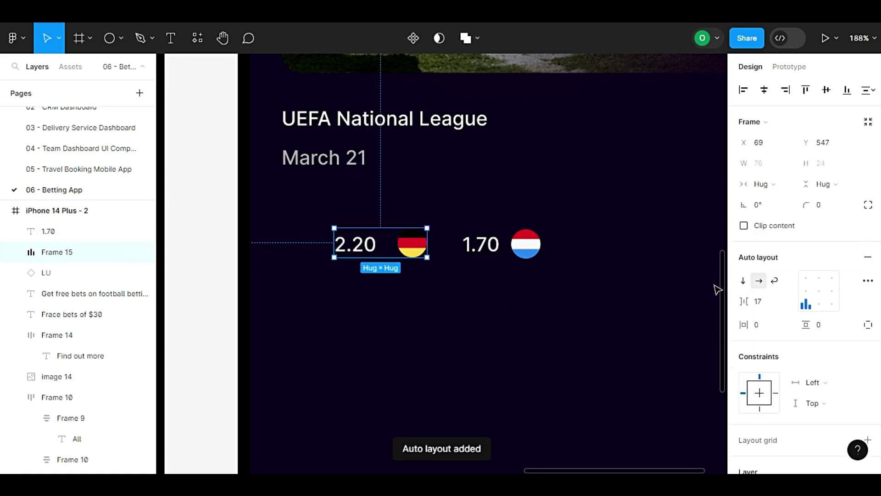
pyautogui.moveTo(744, 301); pyautogui.dragTo(728, 301)
pyautogui.click(481, 244)
pyautogui.keyDown('shift'); pyautogui.click(531, 244); pyautogui.keyUp('shift')
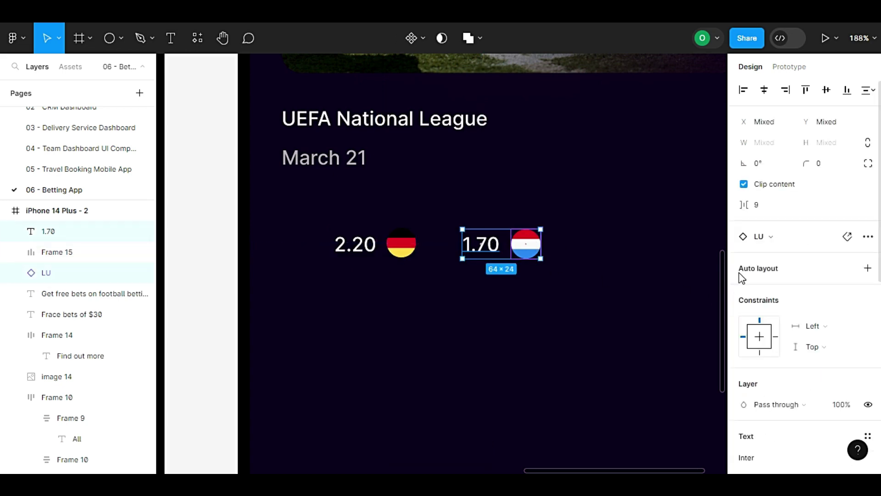
pyautogui.hotkey('shift', 'a')
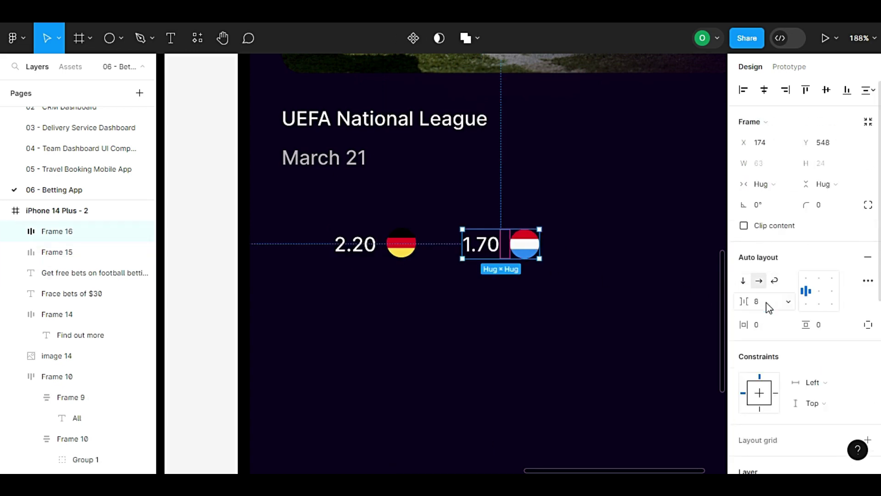
# Step: Start a new text layer above the odds row
pyautogui.click(372, 208)
pyautogui.press('t')
pyautogui.click(361, 207)
pyautogui.write('Ger')
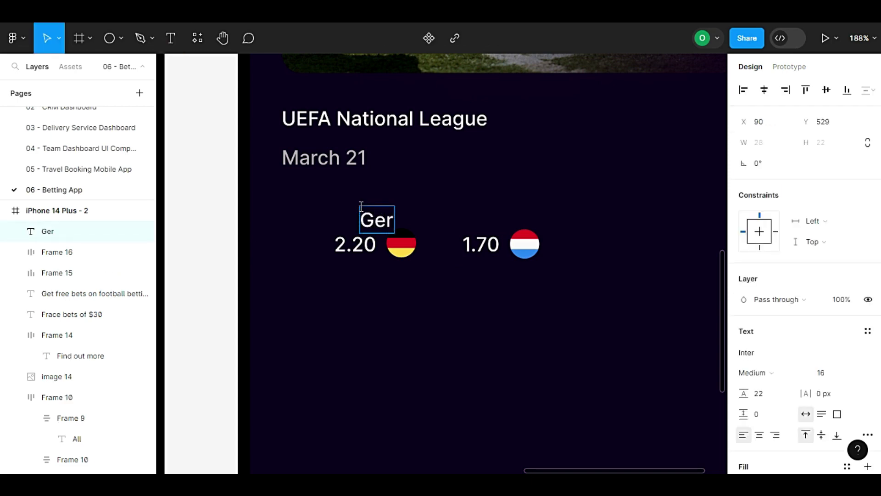
# Step: Type the 'Germany vs Netherlands' match title and align it over the odds row
pyautogui.write('many ')
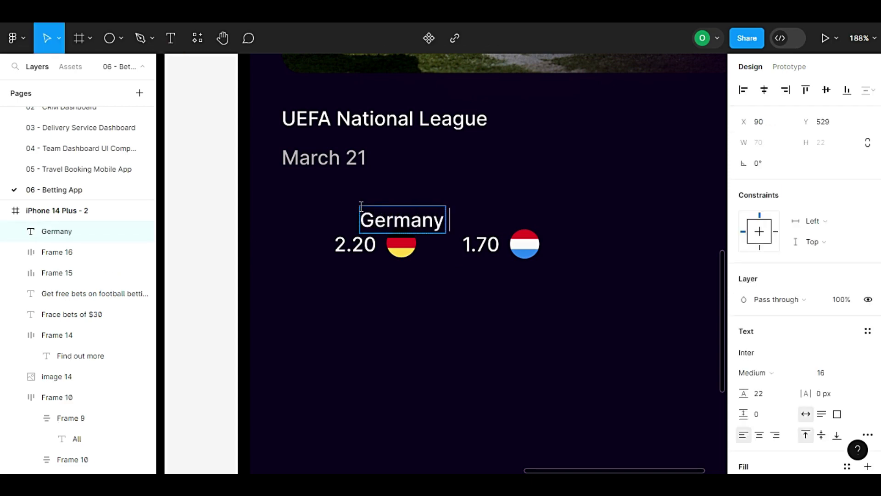
pyautogui.write('vs Ne')
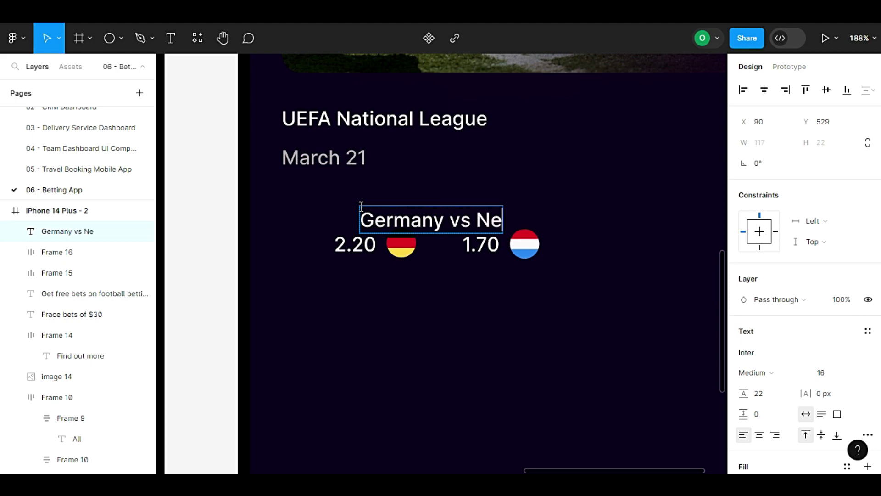
pyautogui.write('therlands')
pyautogui.press('Escape')
pyautogui.hotkey('ctrl', '-')
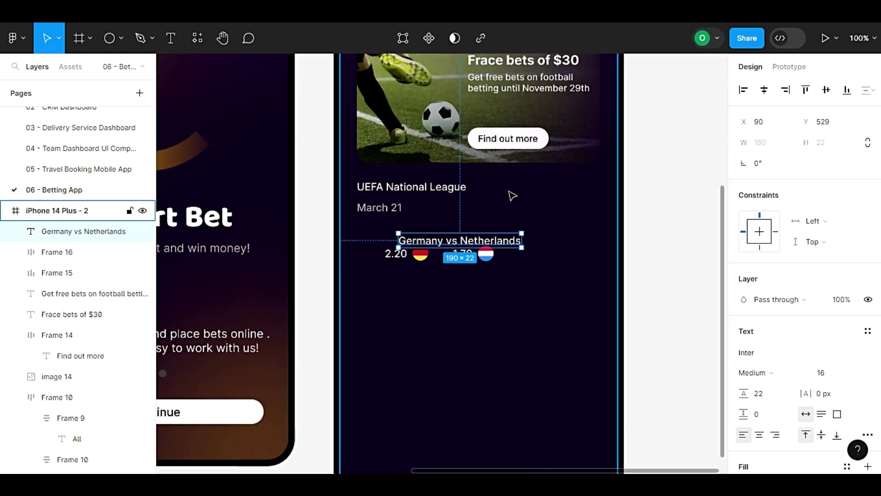
pyautogui.hotkey('ctrl', '-')
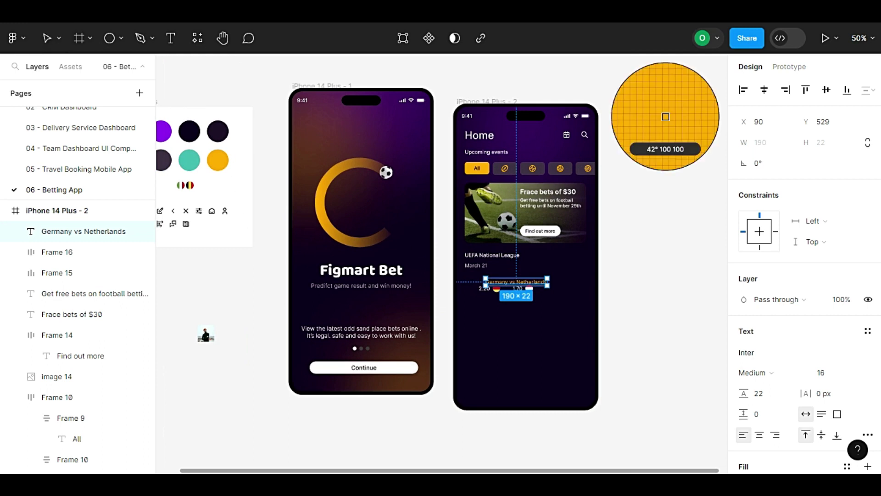
pyautogui.scroll(5, 551, 307)
pyautogui.moveTo(399, 232); pyautogui.dragTo(387, 228)
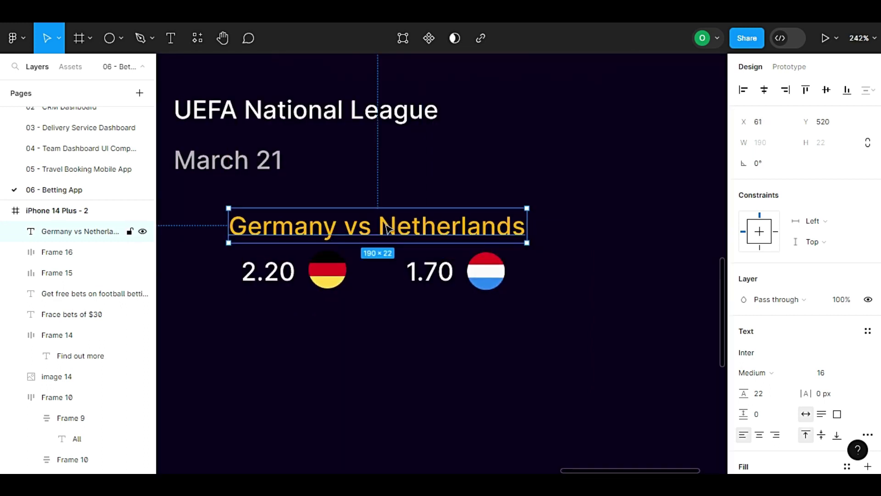
pyautogui.click(601, 218)
pyautogui.write('1/2 Finals')
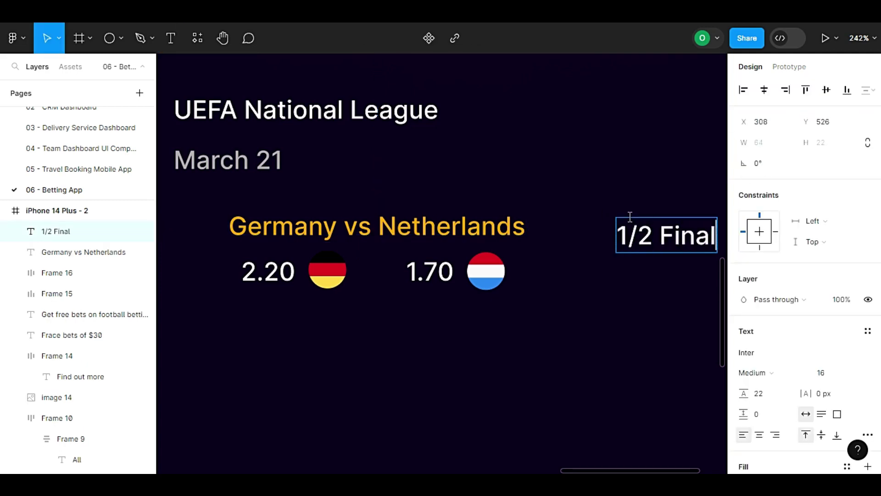
# Step: Colour the '1/2 Finals' label with the purple swatch via the eyedropper
pyautogui.hotkey('shift', '1')
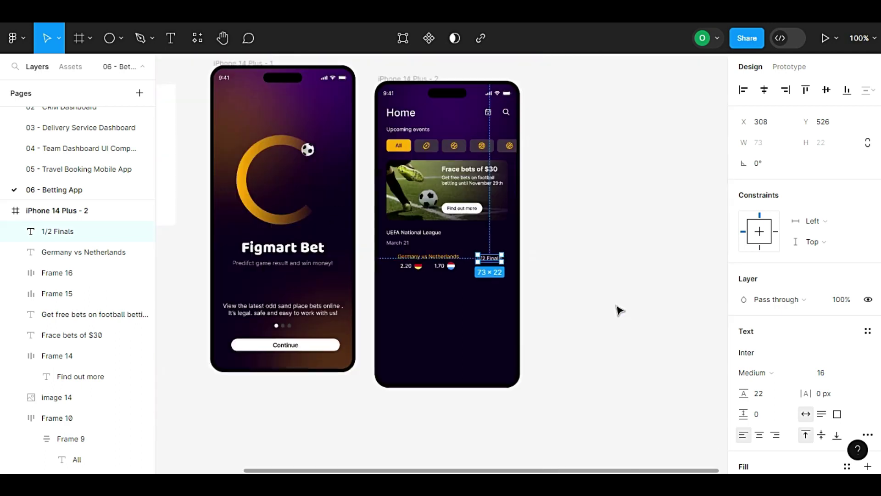
pyautogui.press('i')
pyautogui.press('Escape')
pyautogui.press('i')
pyautogui.click(440, 276)
pyautogui.click(645, 281)
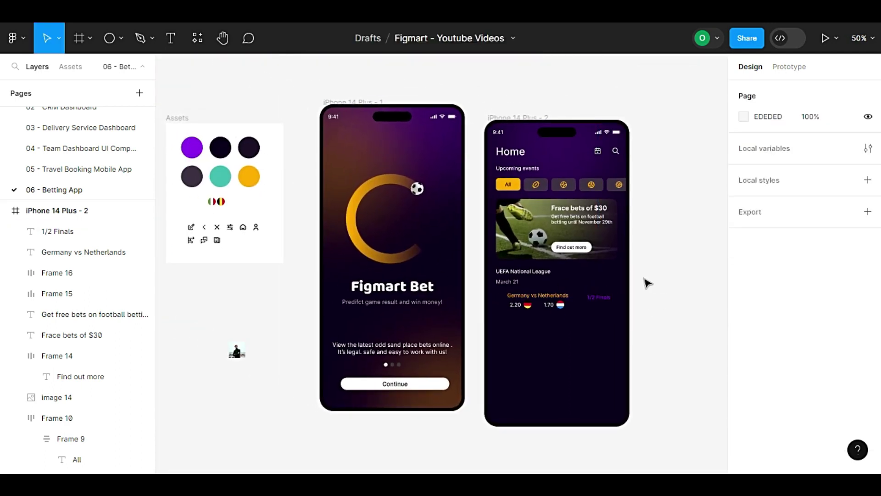
pyautogui.keyDown('ctrl'); pyautogui.scroll(5, 592, 320); pyautogui.keyUp('ctrl')
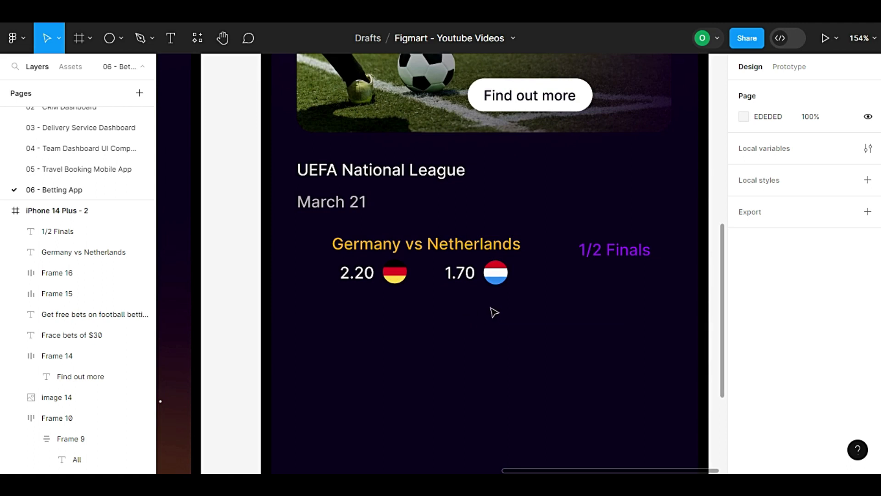
pyautogui.click(615, 249)
# Step: Group the title and odds pairs into rows, then stack both rows in a vertical auto layout
pyautogui.keyDown('shift'); pyautogui.click(459, 244); pyautogui.keyUp('shift')
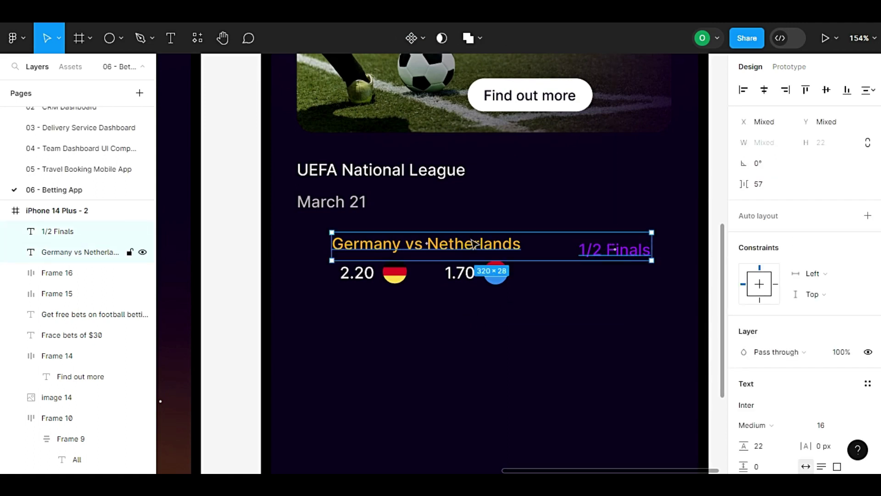
pyautogui.hotkey('shift', 'a')
pyautogui.click(398, 270)
pyautogui.keyDown('shift'); pyautogui.click(491, 273); pyautogui.keyUp('shift')
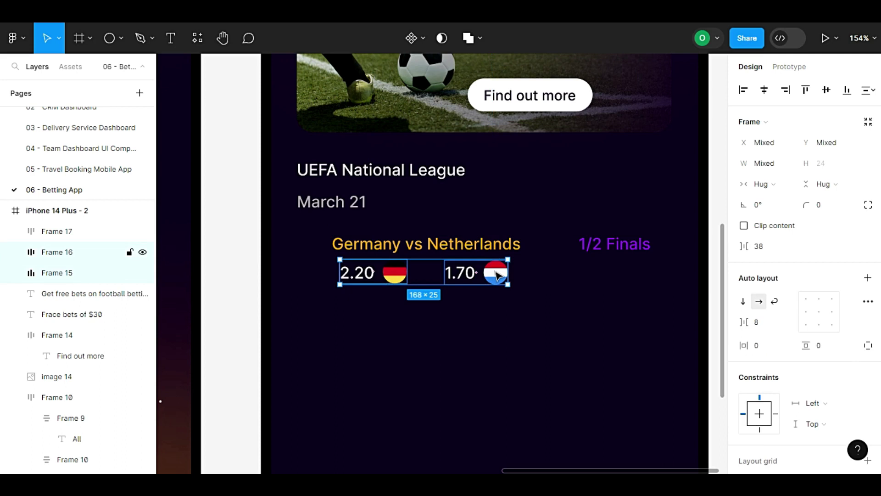
pyautogui.hotkey('shift', 'a')
pyautogui.keyDown('shift'); pyautogui.click(484, 250); pyautogui.keyUp('shift')
pyautogui.hotkey('shift', 'a')
# Step: Set the block's gap to 16, centre its rows, and fill it with dark grey 43364C
pyautogui.click(762, 301)
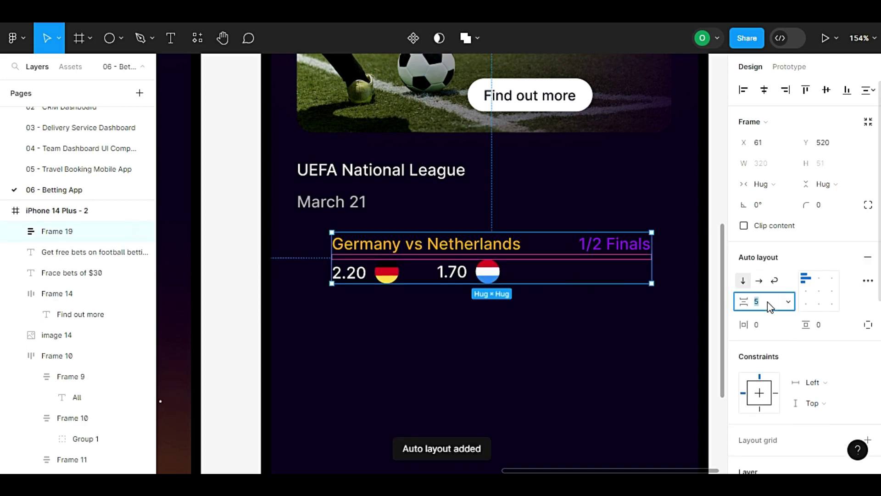
pyautogui.write('16')
pyautogui.press('Return')
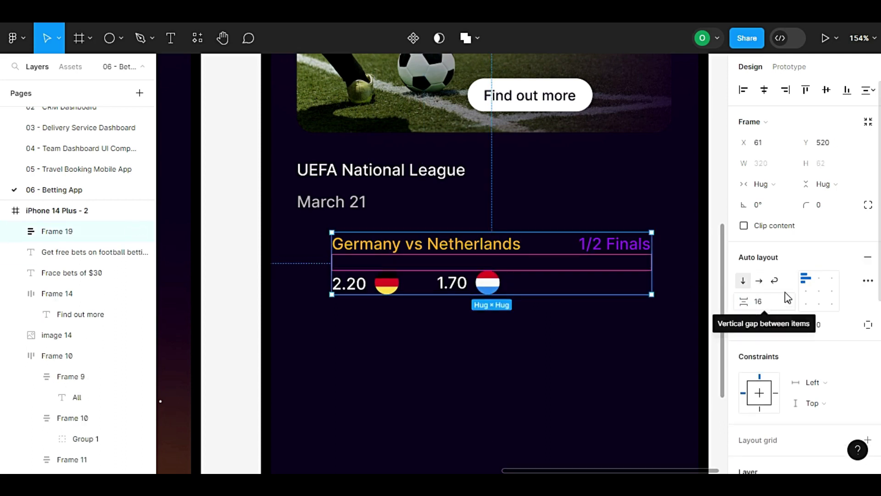
pyautogui.click(819, 291)
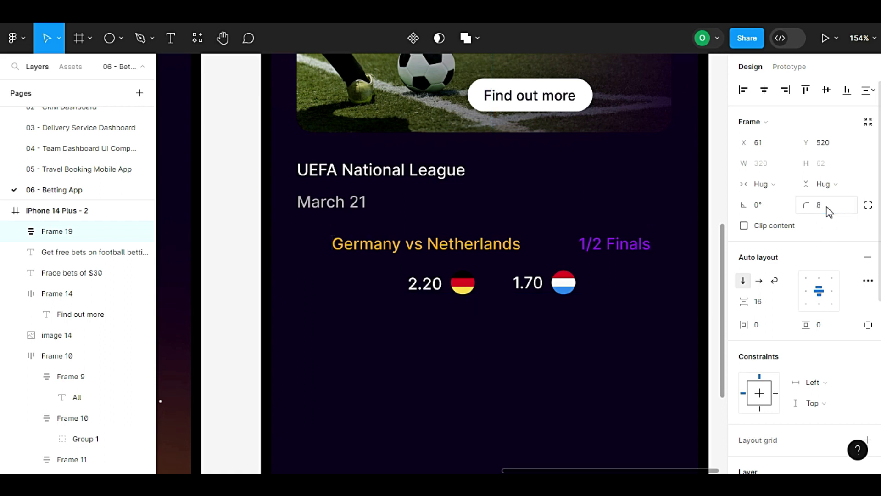
pyautogui.scroll(-3, 806, 250)
pyautogui.click(868, 395)
pyautogui.hotkey('shift', '1')
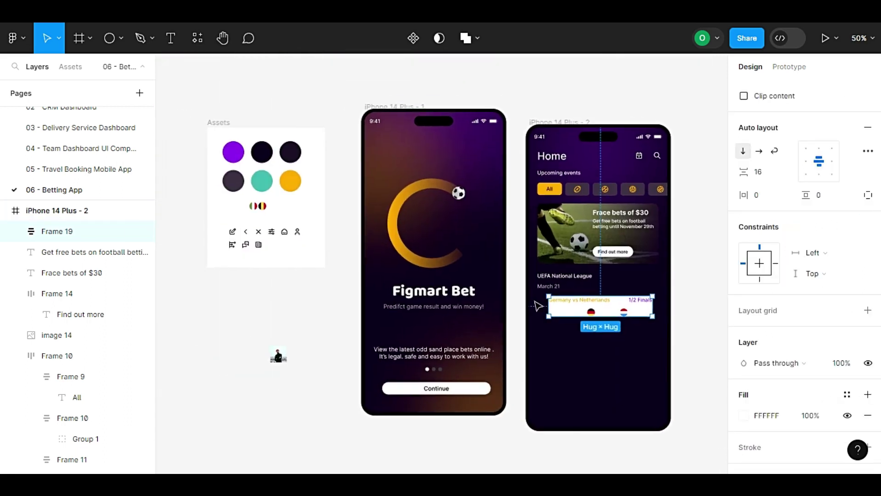
pyautogui.press('i')
pyautogui.click(234, 182)
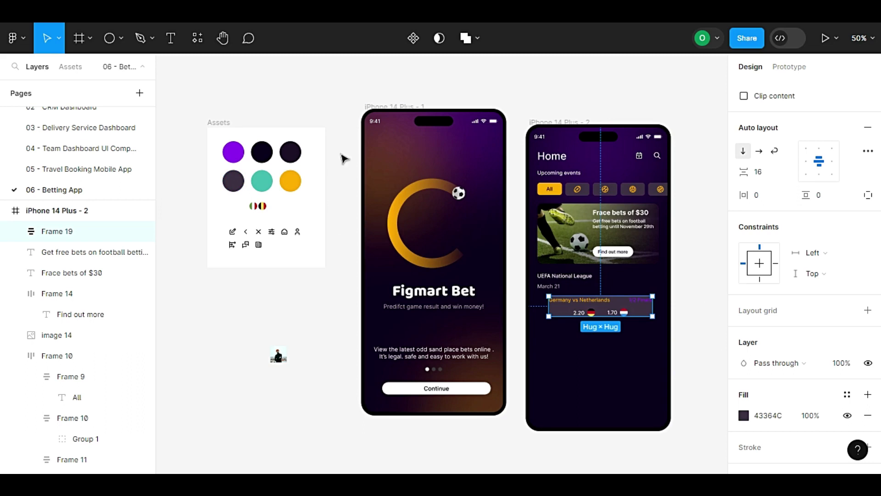
# Step: Fill the Germany vs Netherlands card with the sampled dark purple and give it 16 padding
pyautogui.press('i')
pyautogui.click(652, 274)
pyautogui.moveTo(690, 270); pyautogui.dragTo(506, 342)
pyautogui.click(776, 325)
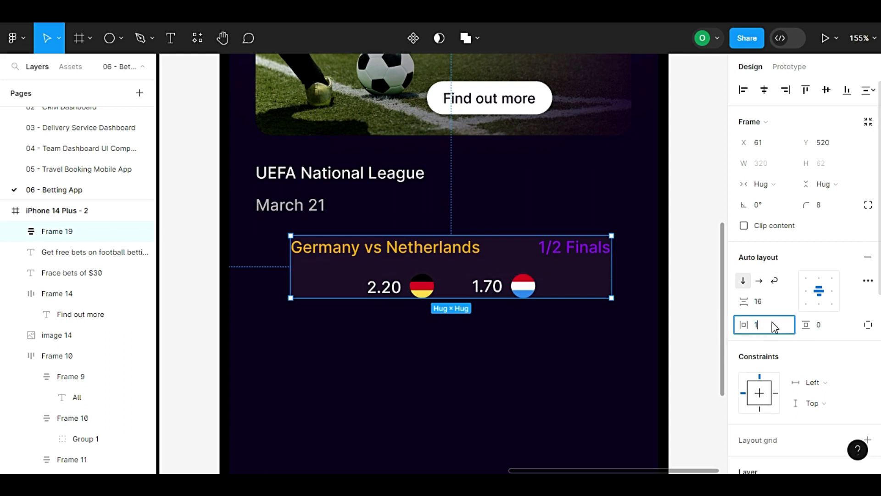
pyautogui.write('16')
pyautogui.press('Return')
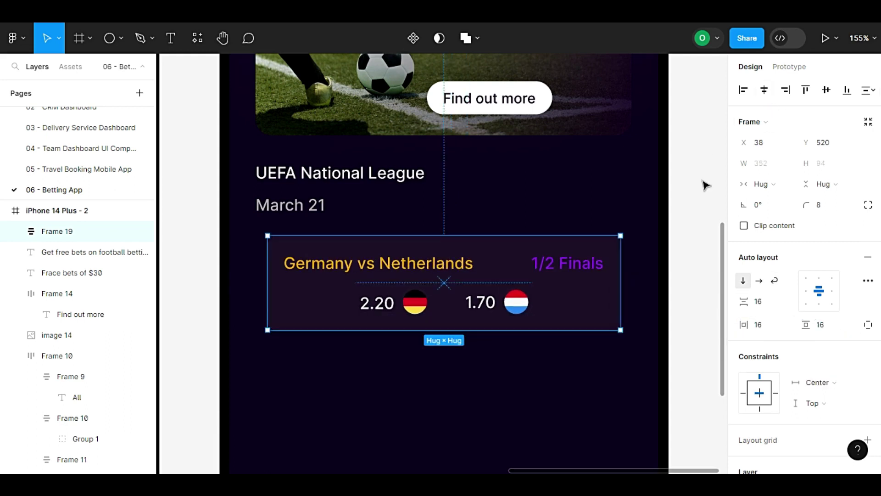
# Step: Widen the card to about 384 and set its vertical padding to 32
pyautogui.click(701, 212)
pyautogui.scroll(-1, 699, 219)
pyautogui.scroll(-1, 699, 220)
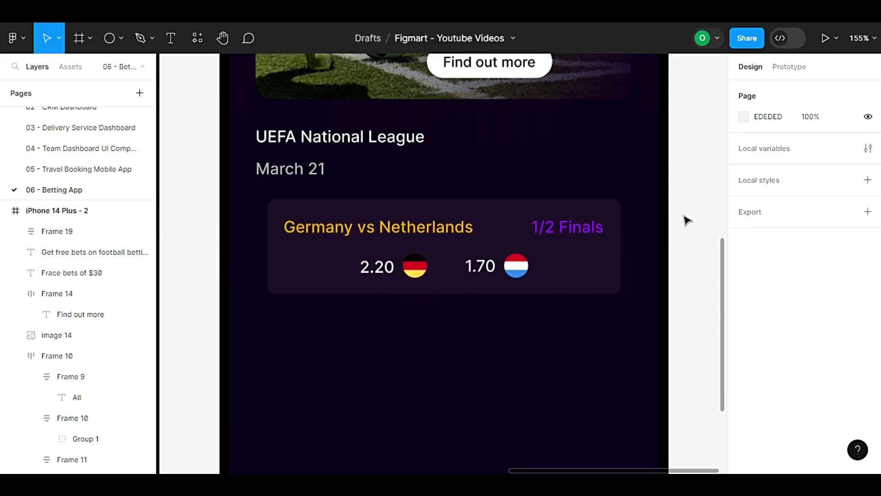
pyautogui.click(592, 248)
pyautogui.moveTo(620, 250); pyautogui.dragTo(636, 253)
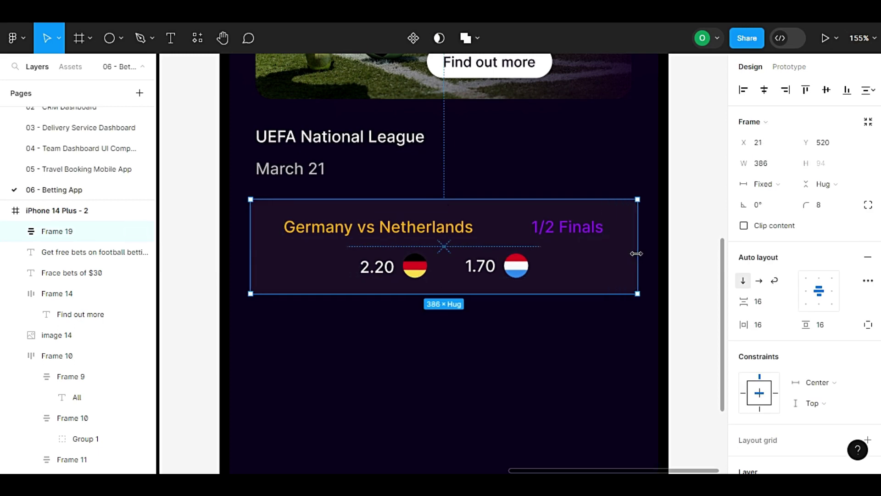
pyautogui.click(821, 324)
pyautogui.write('32')
pyautogui.press('Return')
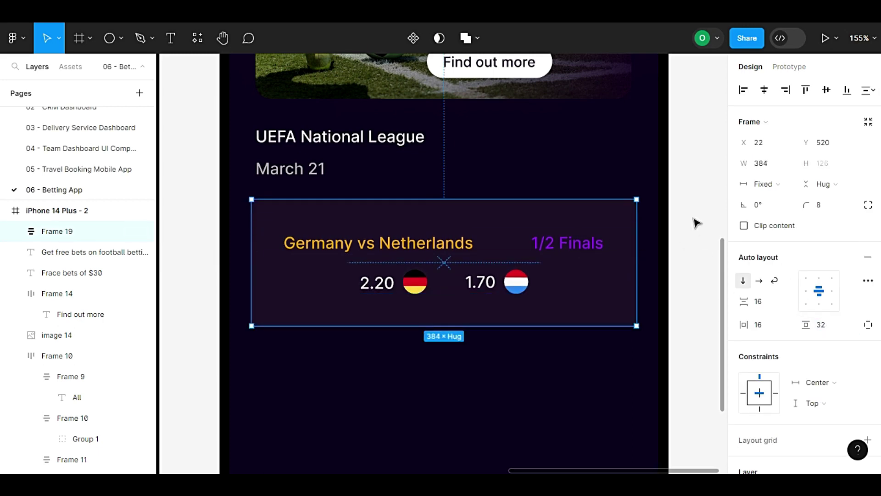
pyautogui.click(696, 223)
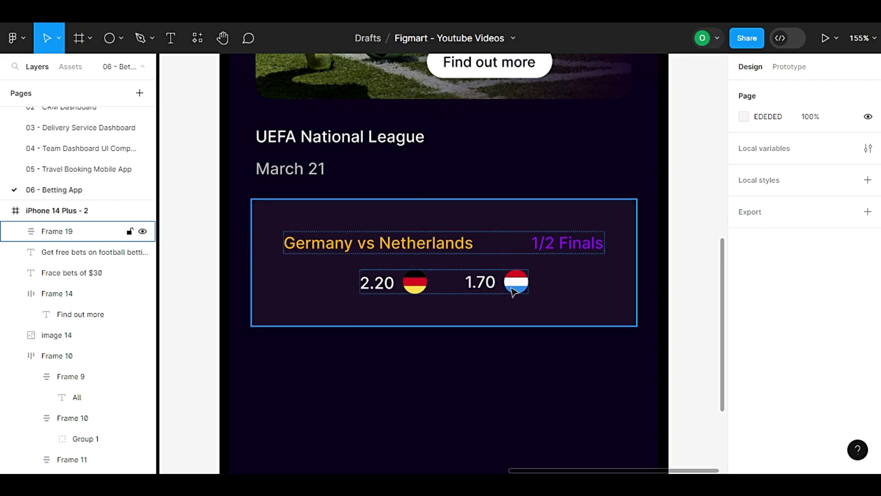
# Step: Scale the card's odds row up proportionally by 1.5×
pyautogui.click(380, 292)
pyautogui.doubleClick(380, 291)
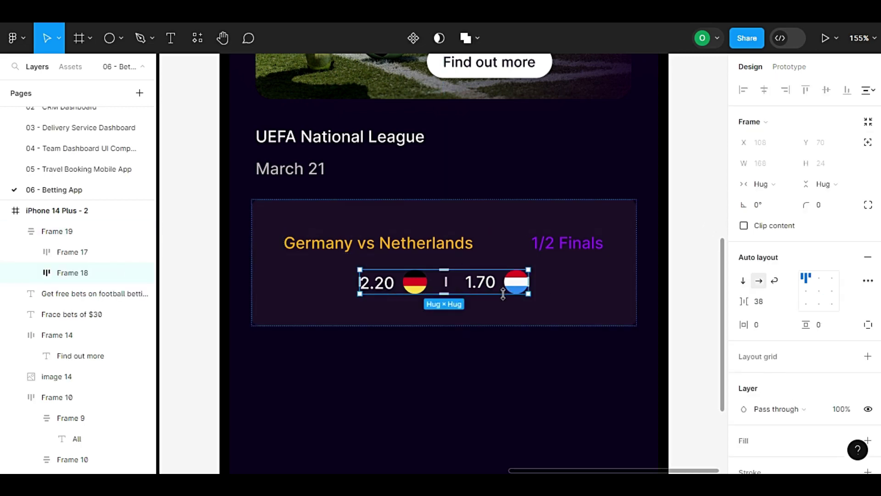
pyautogui.press('k')
pyautogui.press('Return')
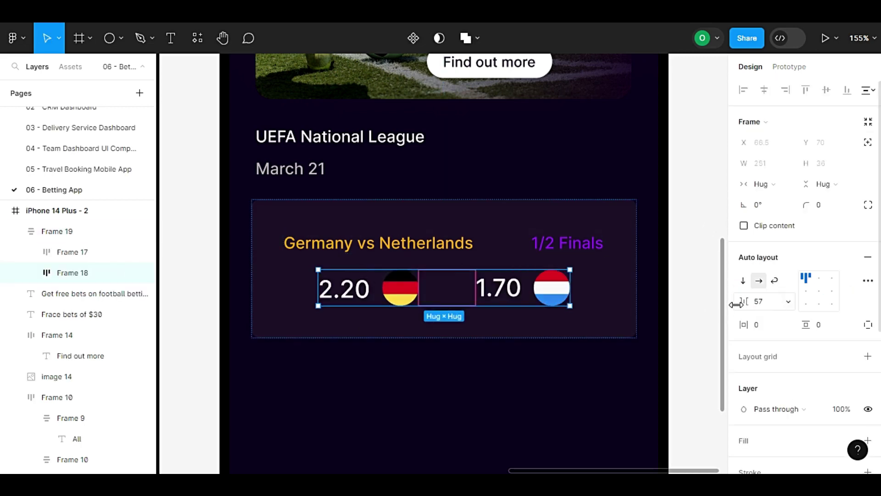
pyautogui.click(689, 261)
# Step: Round the match card's corners to 16
pyautogui.hotkey('shift', '0')
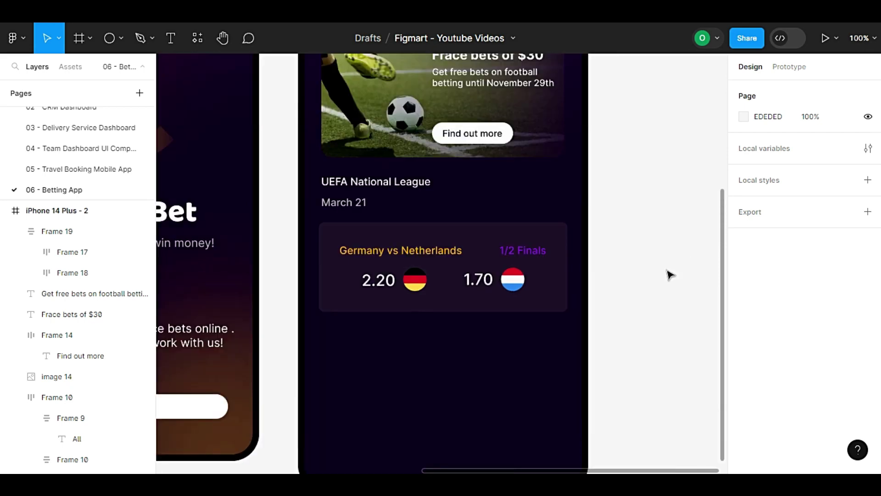
pyautogui.scroll(-3, 661, 257)
pyautogui.click(581, 209)
pyautogui.click(820, 205)
pyautogui.write('16')
pyautogui.click(653, 181)
# Step: Duplicate the card 16 below and enlarge the Italian and Belgian flags by 1.5×
pyautogui.click(520, 171)
pyautogui.moveTo(520, 171); pyautogui.dragTo(515, 268)
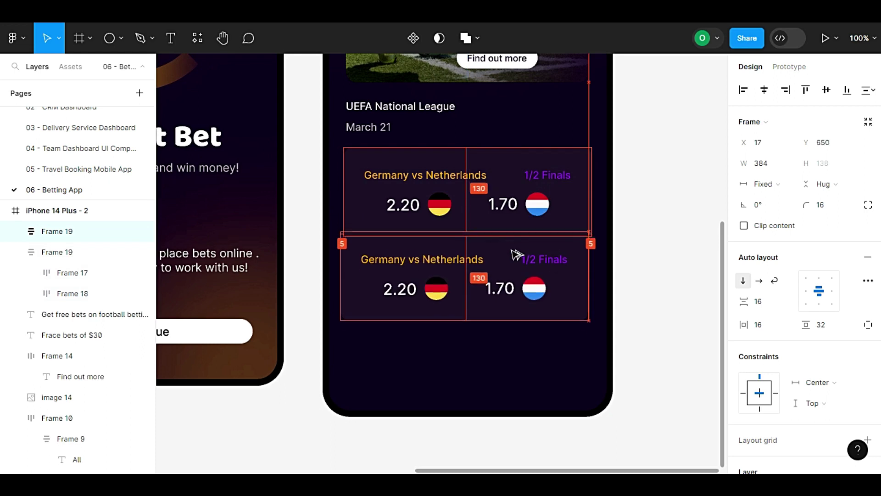
pyautogui.click(640, 231)
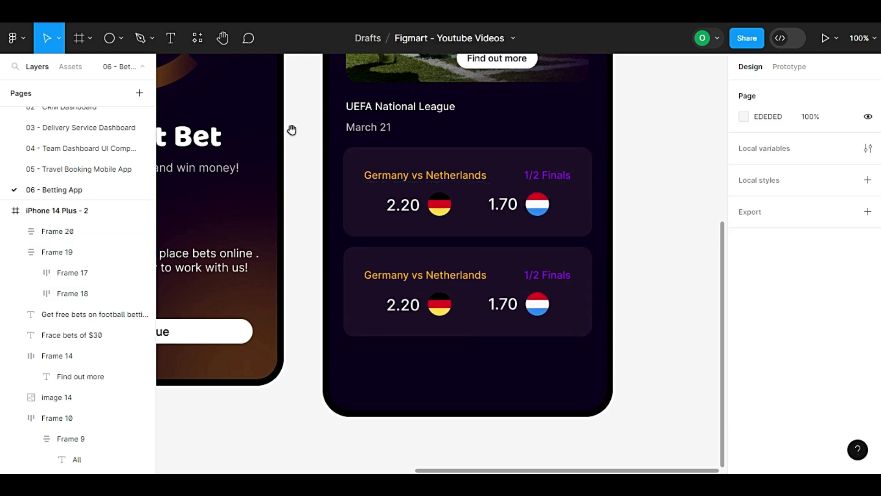
pyautogui.scroll(5, 395, 269)
pyautogui.hscroll(-10, 395, 269)
pyautogui.moveTo(379, 250)
pyautogui.mouseDown()
pyautogui.moveTo(321, 281)
pyautogui.moveTo(561, 443)
pyautogui.mouseUp()
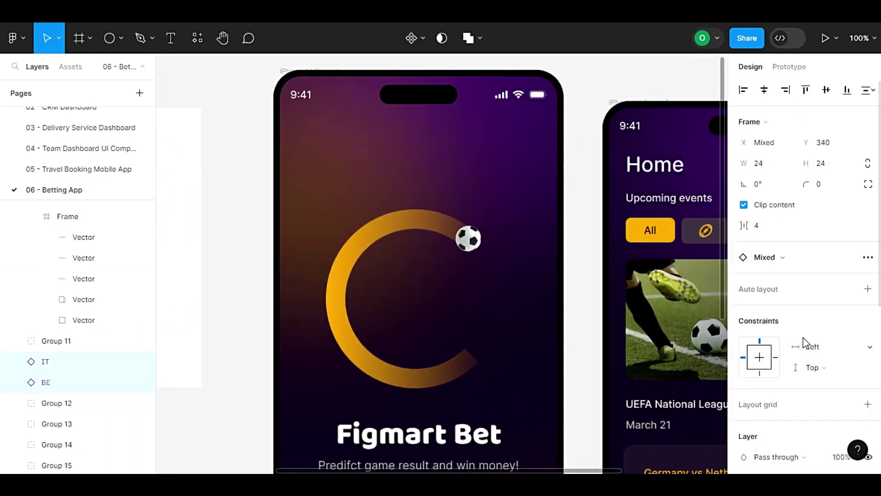
pyautogui.press('k')
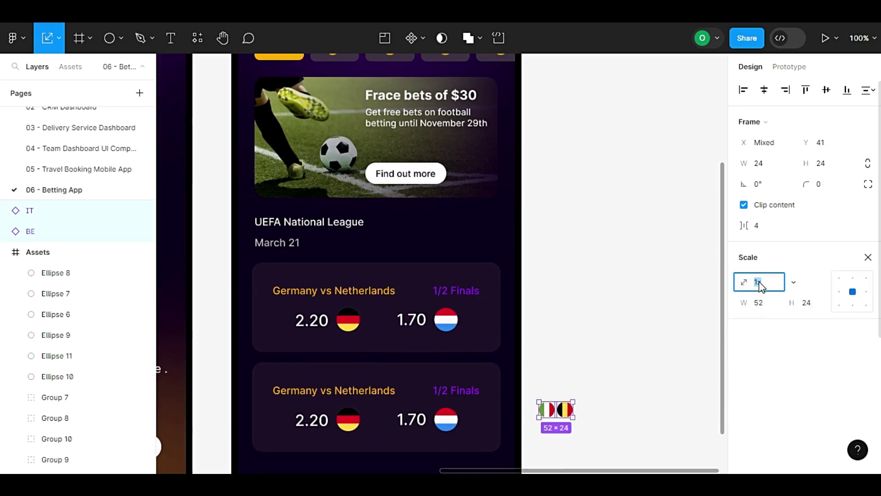
pyautogui.press('Return')
pyautogui.click(624, 268)
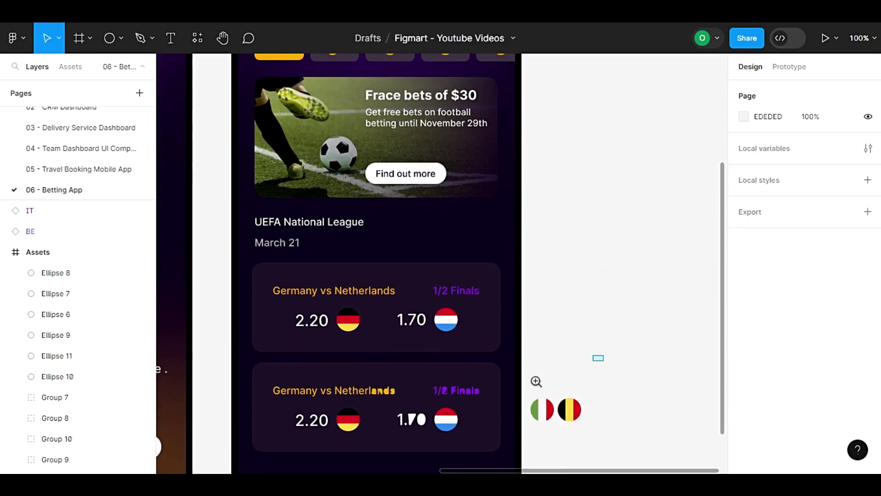
# Step: Replace both flags in the second card with the Italian flag
pyautogui.click(537, 381)
pyautogui.moveTo(617, 273); pyautogui.dragTo(300, 300)
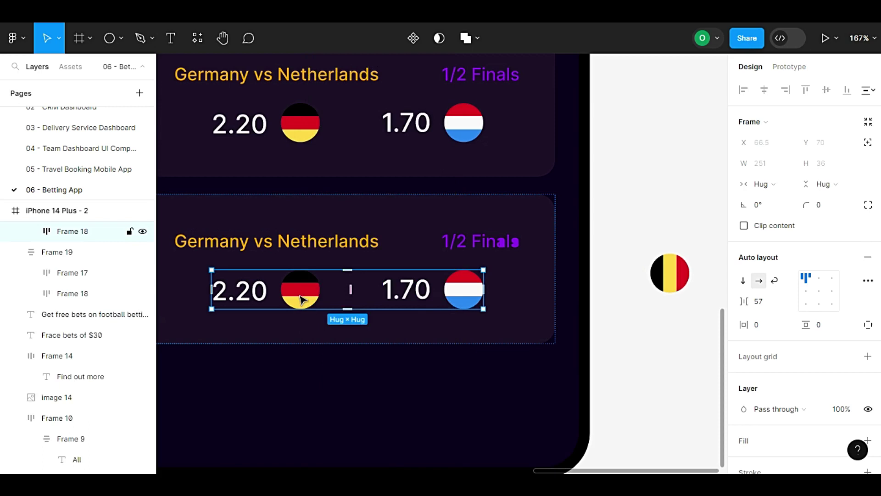
pyautogui.click(301, 294)
pyautogui.rightClick(301, 291)
pyautogui.click(334, 95)
pyautogui.click(681, 275)
pyautogui.click(463, 289)
pyautogui.doubleClick(463, 290)
pyautogui.rightClick(463, 289)
pyautogui.click(494, 94)
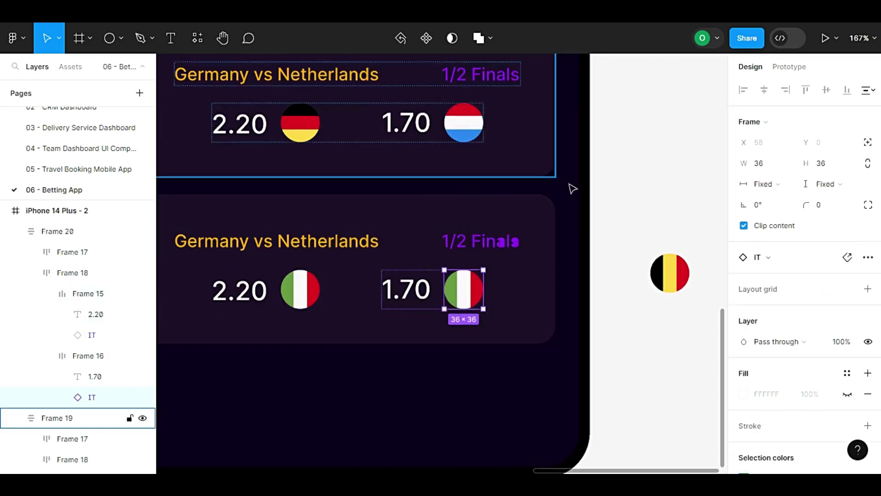
pyautogui.click(645, 197)
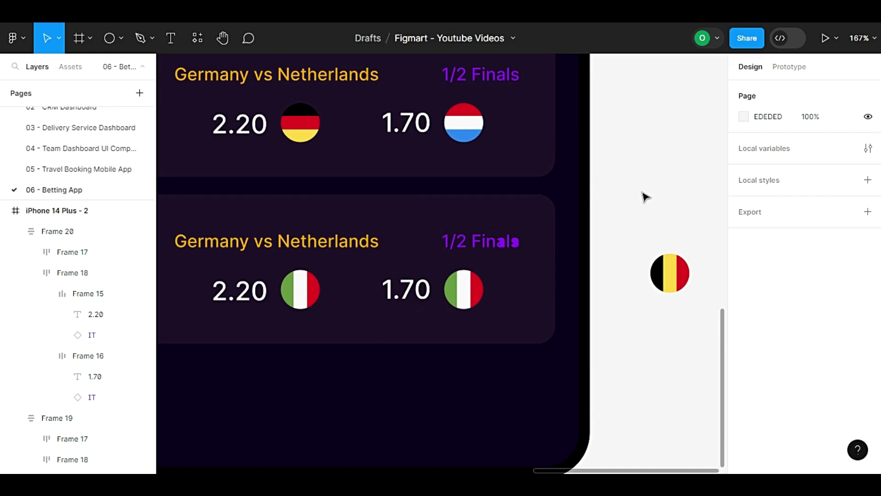
# Step: Retitle the second card 'Italy vs Belgum'
pyautogui.hscroll(-3, 634, 206)
pyautogui.click(293, 229)
pyautogui.doubleClick(291, 229)
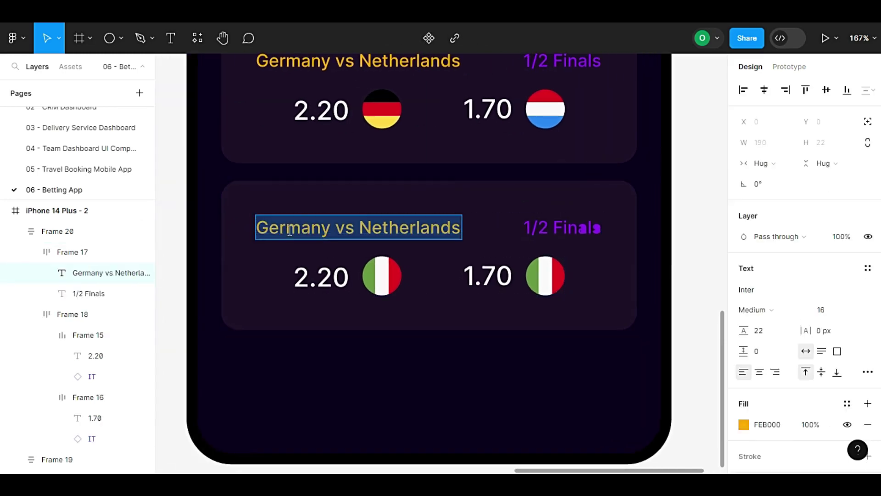
pyautogui.write('Italy')
pyautogui.doubleClick(385, 228)
pyautogui.write('Belgume')
pyautogui.press('BackSpace')
pyautogui.press('Escape')
pyautogui.click(694, 228)
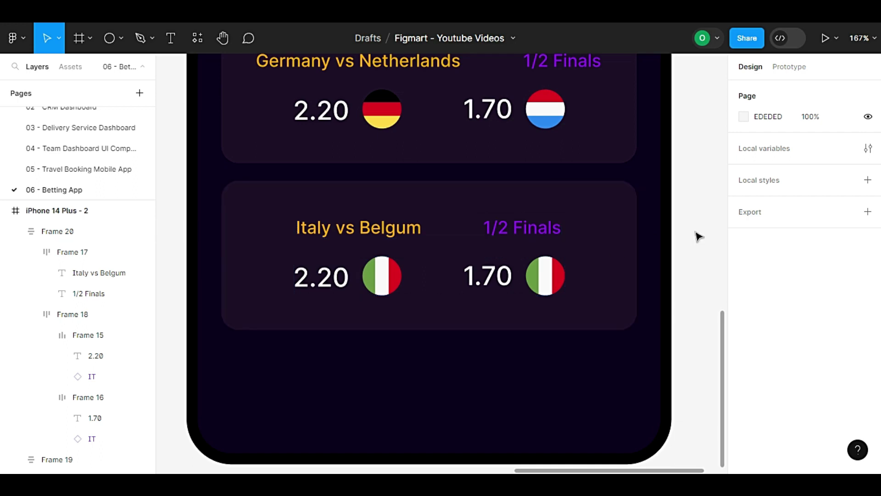
# Step: Delete the spare Belgian flag beside the phone and review the second card
pyautogui.hotkey('shift', '0')
pyautogui.scroll(-2, 606, 305)
pyautogui.click(632, 245)
pyautogui.press('Delete')
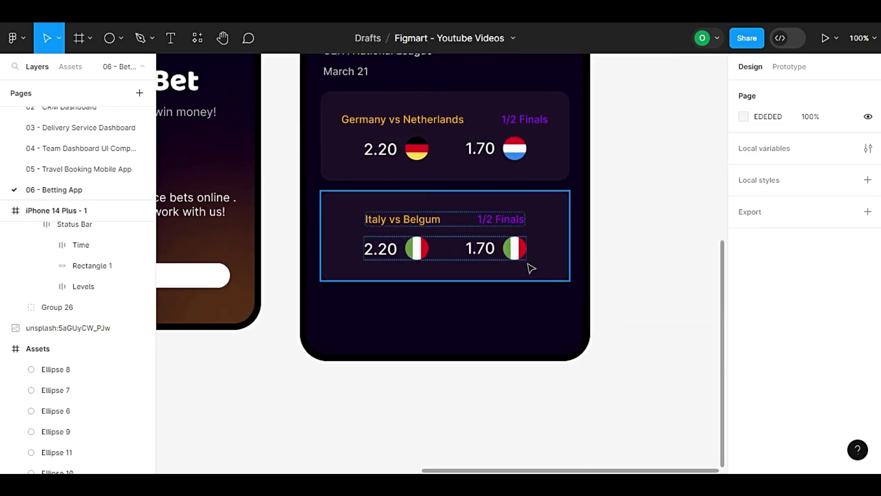
pyautogui.click(515, 249)
pyautogui.click(657, 251)
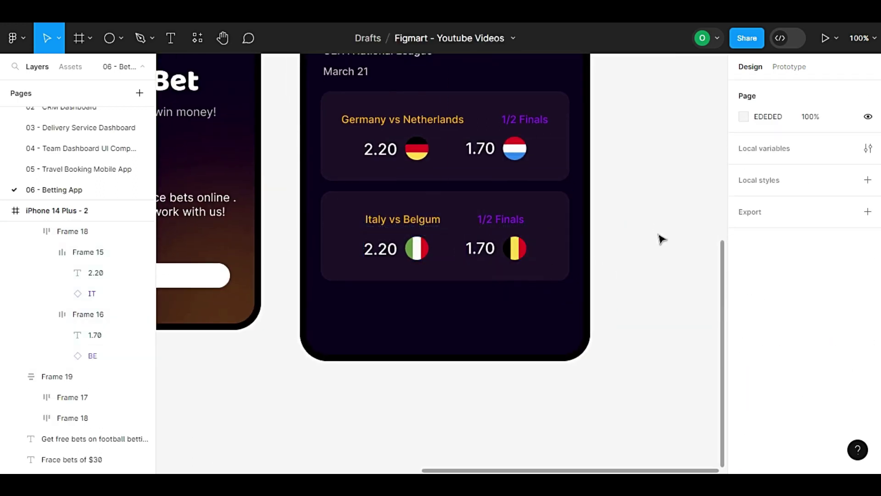
pyautogui.scroll(-2, 638, 253)
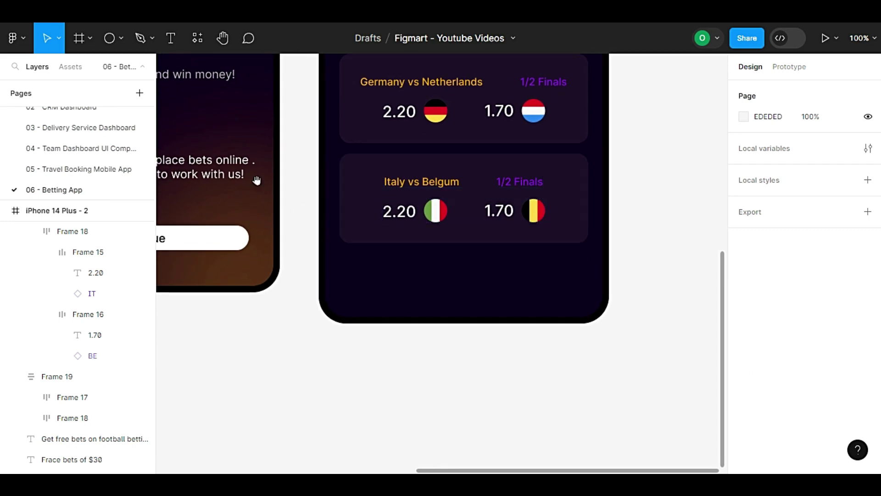
pyautogui.scroll(5, 256, 180)
pyautogui.hscroll(-10, 257, 179)
# Step: Line up the house, arrow, document, chat and person icons in one row
pyautogui.moveTo(463, 229); pyautogui.dragTo(371, 199)
pyautogui.moveTo(360, 254); pyautogui.dragTo(395, 198)
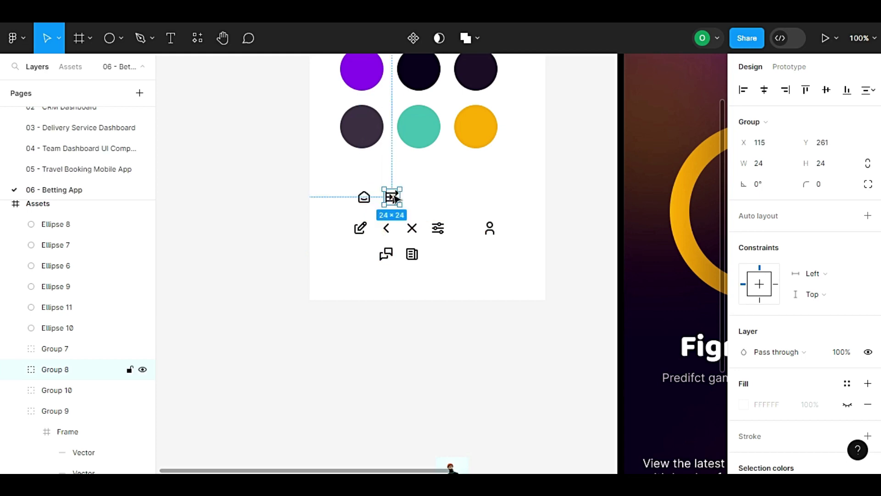
pyautogui.moveTo(417, 255); pyautogui.dragTo(424, 198)
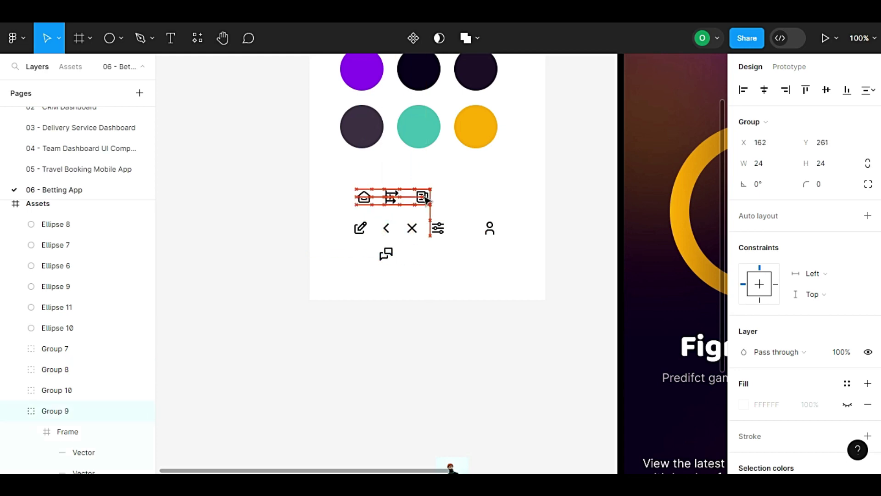
pyautogui.moveTo(387, 255); pyautogui.dragTo(452, 198)
pyautogui.click(490, 224)
pyautogui.moveTo(490, 224); pyautogui.dragTo(483, 191)
pyautogui.moveTo(556, 184); pyautogui.dragTo(334, 202)
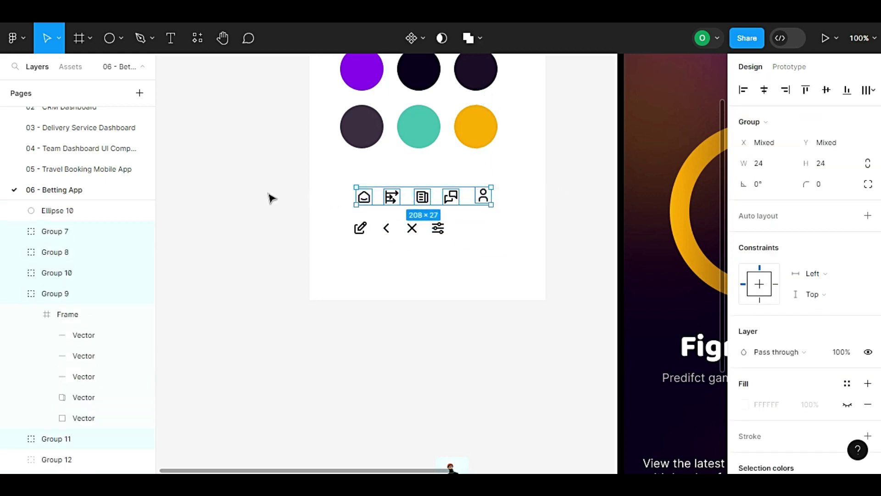
# Step: Turn each of the five icons into its own auto-layout frame
pyautogui.click(364, 197)
pyautogui.hotkey('shift', 'a')
pyautogui.click(392, 197)
pyautogui.hotkey('shift', 'a')
pyautogui.click(422, 197)
pyautogui.hotkey('shift', 'a')
pyautogui.click(451, 197)
pyautogui.hotkey('shift', 'a')
pyautogui.click(483, 200)
pyautogui.hotkey('shift', 'a')
pyautogui.click(515, 193)
pyautogui.moveTo(516, 193); pyautogui.dragTo(350, 205)
# Step: Make the icon frames 36×36 with centred icons, top-aligned in an auto-layout row with 8 gap
pyautogui.click(765, 163)
pyautogui.write('36')
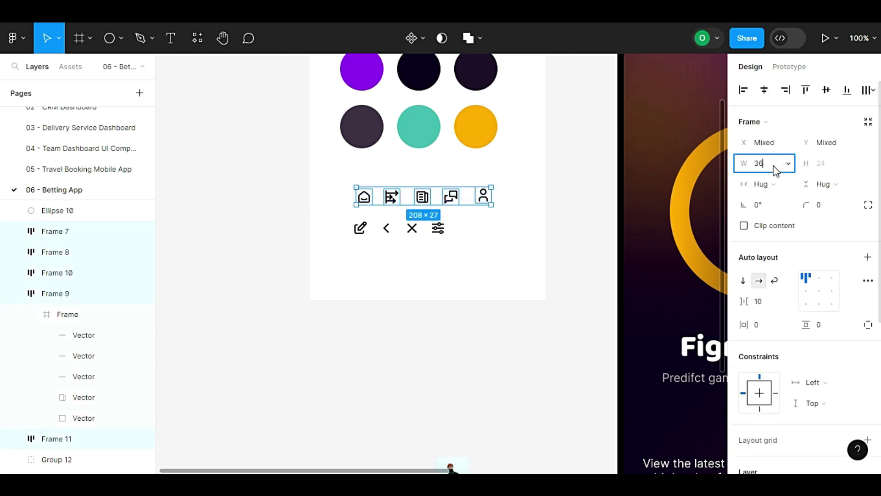
pyautogui.press('Return')
pyautogui.click(817, 292)
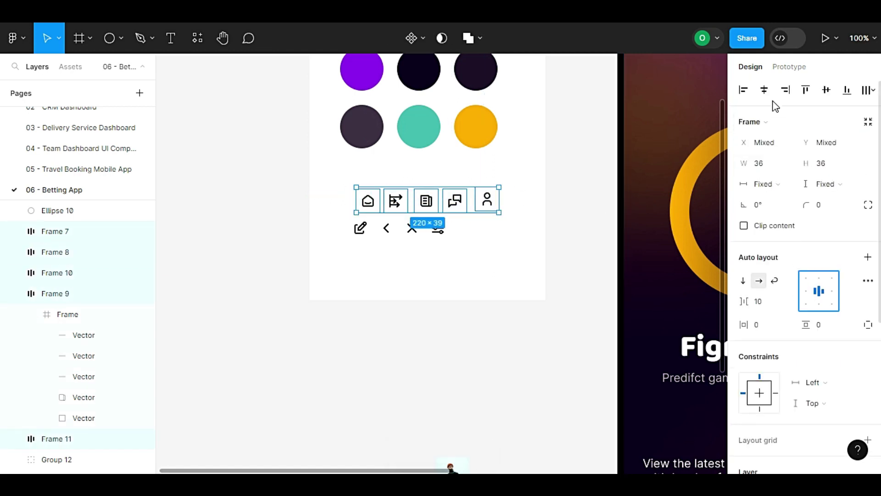
pyautogui.click(806, 90)
pyautogui.hotkey('shift', 'a')
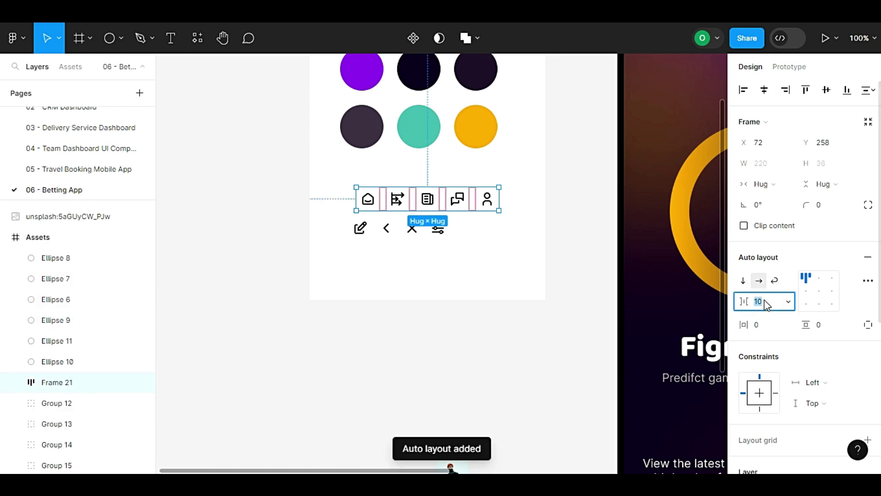
pyautogui.write('8')
pyautogui.press('Return')
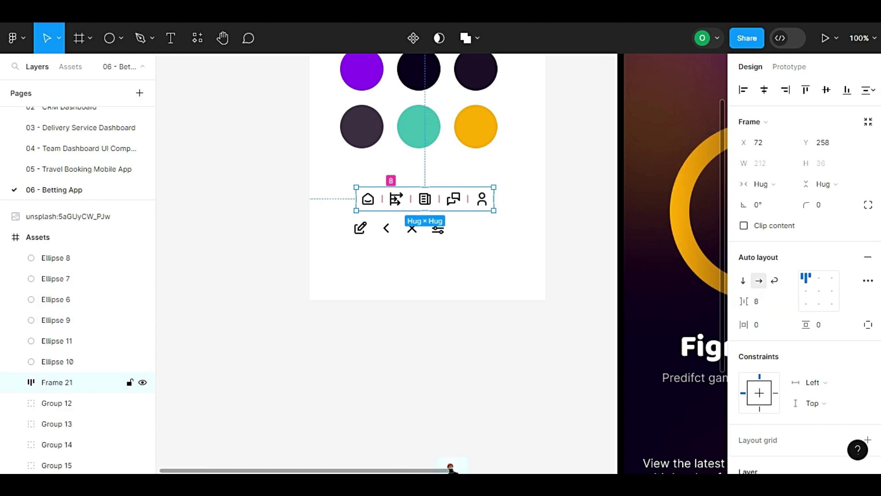
# Step: Colour the home icon yellow by sampling the yellow circle
pyautogui.doubleClick(371, 204)
pyautogui.scroll(-2, 781, 321)
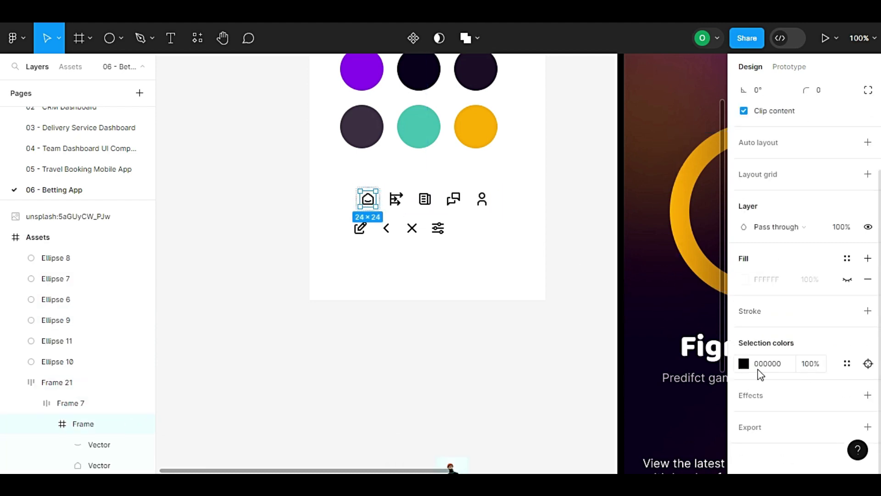
pyautogui.click(744, 364)
pyautogui.click(597, 322)
pyautogui.click(484, 138)
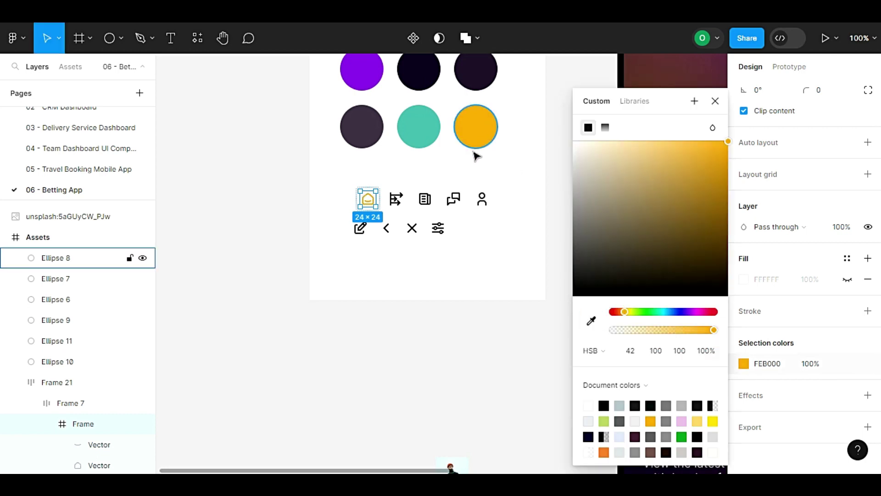
# Step: Colour the other four icons dark purple and move the row to the phone's bottom
pyautogui.click(395, 198)
pyautogui.keyDown('shift'); pyautogui.click(425, 199); pyautogui.keyUp('shift')
pyautogui.keyDown('shift'); pyautogui.click(454, 199); pyautogui.keyUp('shift')
pyautogui.keyDown('shift'); pyautogui.click(483, 204); pyautogui.keyUp('shift')
pyautogui.click(744, 363)
pyautogui.click(590, 318)
pyautogui.click(360, 125)
pyautogui.click(416, 355)
pyautogui.moveTo(379, 199)
pyautogui.mouseDown()
pyautogui.moveTo(315, 314)
pyautogui.moveTo(300, 247)
pyautogui.mouseUp()
# Step: Centre the icon row horizontally in the phone with 16 padding
pyautogui.hotkey('alt', 'h')
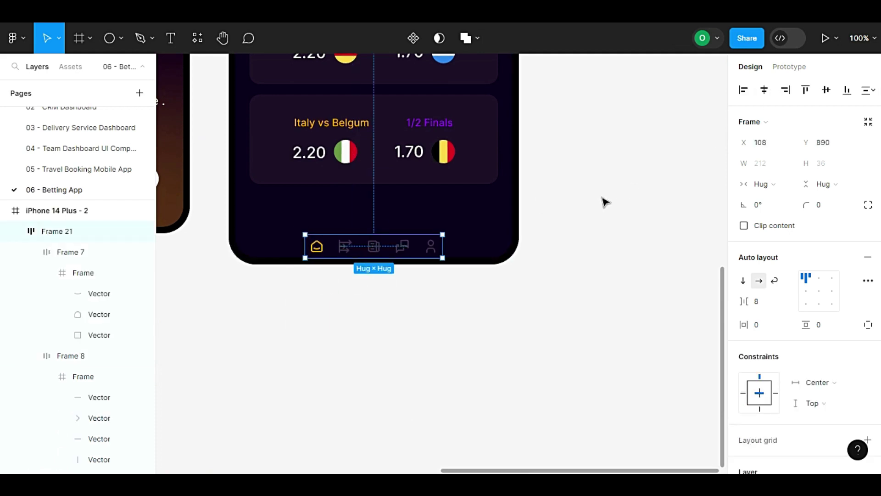
pyautogui.moveTo(550, 191); pyautogui.dragTo(655, 248)
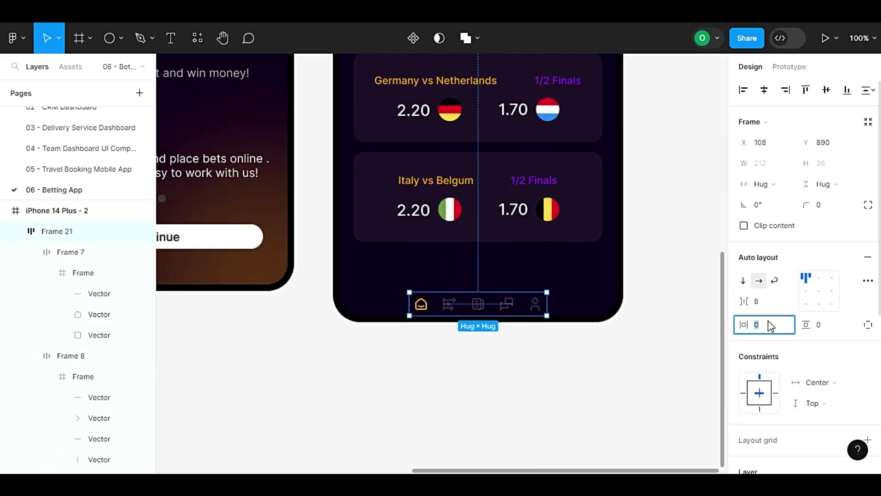
pyautogui.write('16')
pyautogui.press('Return')
pyautogui.moveTo(482, 310); pyautogui.dragTo(571, 375)
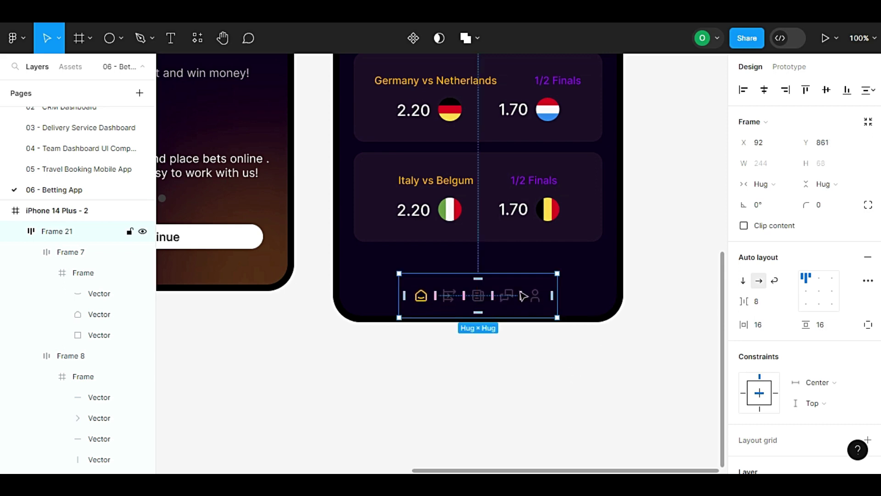
pyautogui.click(762, 184)
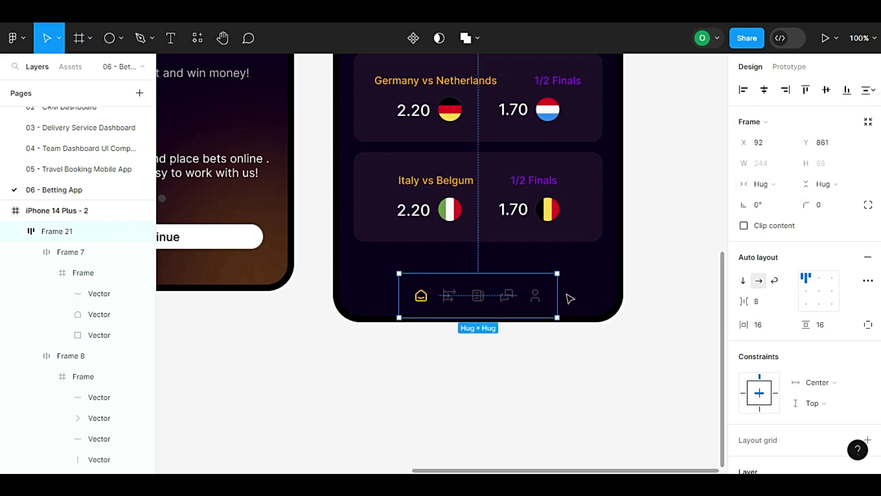
# Step: Wrap the icon row in a 428-wide nav bar frame with 0 padding, aligned to the phone edges
pyautogui.hotkey('shift', 'a')
pyautogui.click(771, 325)
pyautogui.write('0')
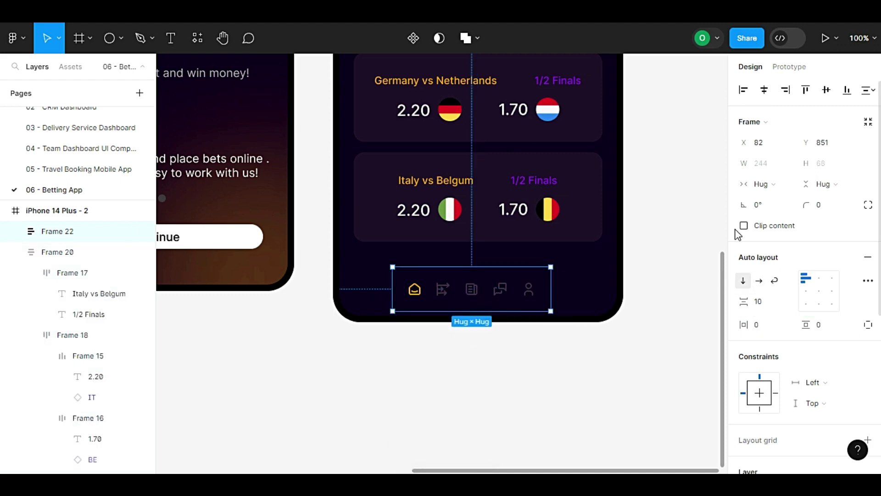
pyautogui.click(634, 201)
pyautogui.scroll(10, 551, 183)
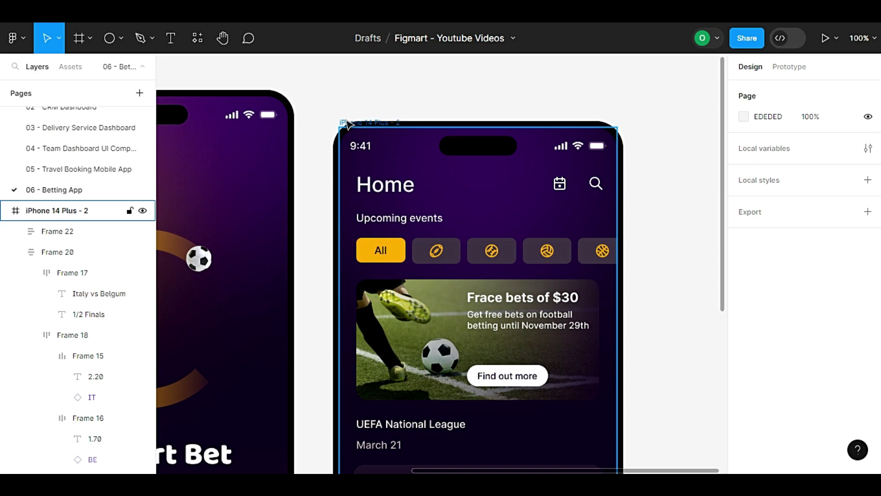
pyautogui.click(347, 124)
pyautogui.scroll(-10, 637, 281)
pyautogui.click(496, 344)
pyautogui.click(774, 168)
pyautogui.press('Return')
pyautogui.click(765, 89)
pyautogui.press('Return')
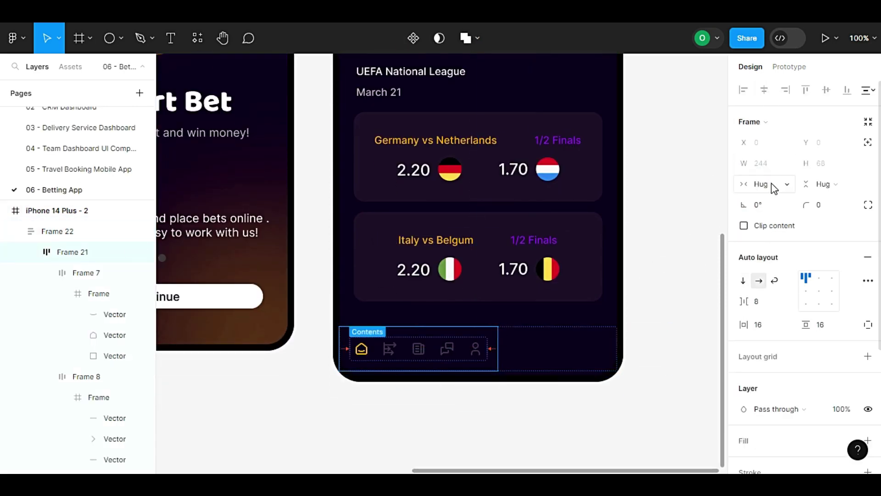
# Step: Set the icon row to Fill width with Auto spacing between the icons
pyautogui.click(774, 185)
pyautogui.click(771, 201)
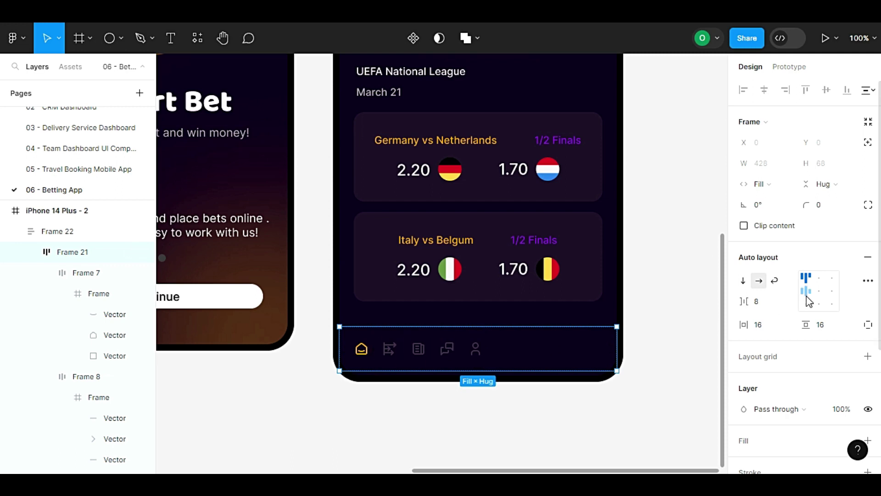
pyautogui.click(788, 301)
pyautogui.click(762, 342)
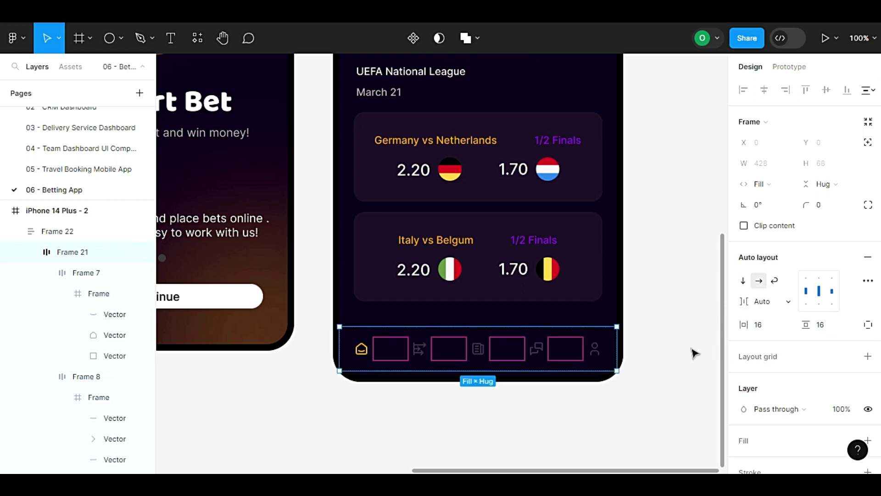
# Step: Give the icon row 32 horizontal and 32 vertical padding
pyautogui.click(693, 353)
pyautogui.scroll(-2, 671, 315)
pyautogui.scroll(-1, 671, 315)
pyautogui.click(585, 304)
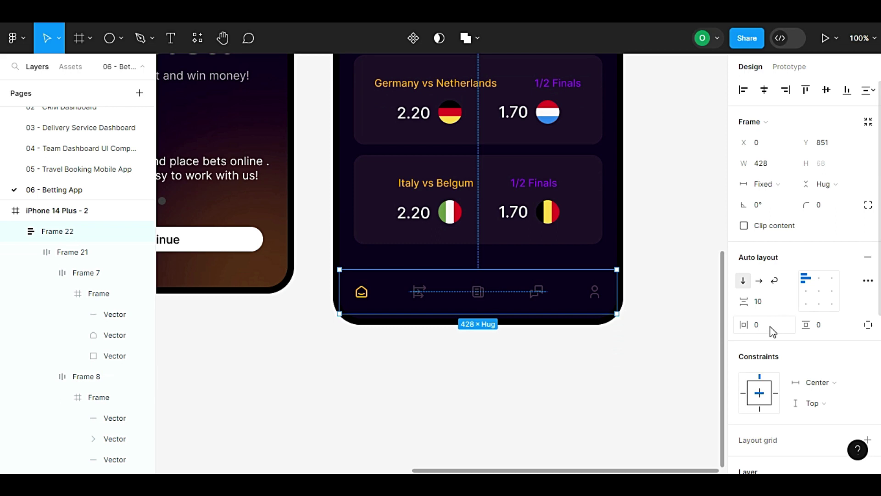
pyautogui.click(527, 299)
pyautogui.click(771, 324)
pyautogui.write('32')
pyautogui.press('Tab')
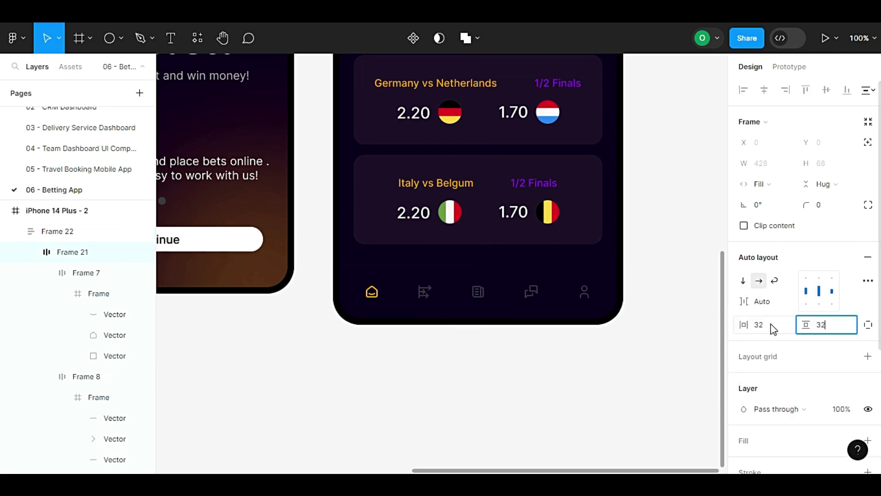
pyautogui.write('32')
pyautogui.press('Return')
pyautogui.click(669, 294)
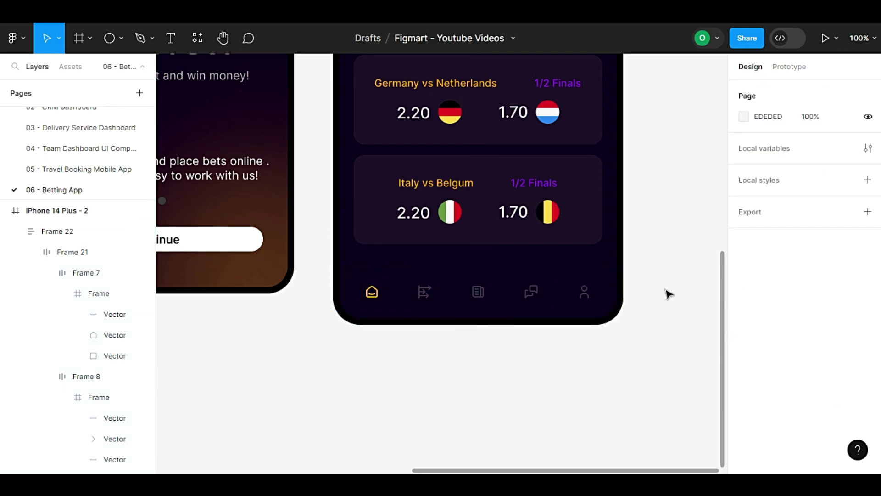
# Step: Create a new 'Home' text layer at 16 px in bold
pyautogui.press('t')
pyautogui.click(363, 359)
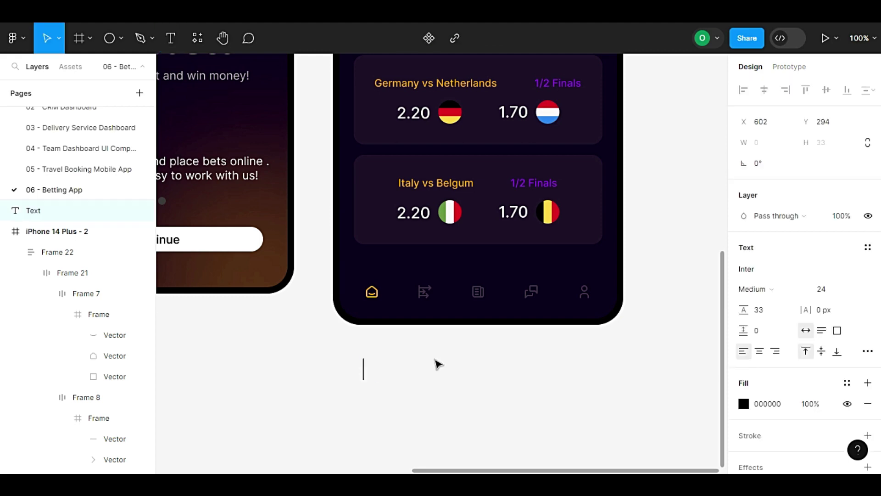
pyautogui.write('Home16')
pyautogui.press('Return')
pyautogui.click(753, 289)
pyautogui.click(746, 252)
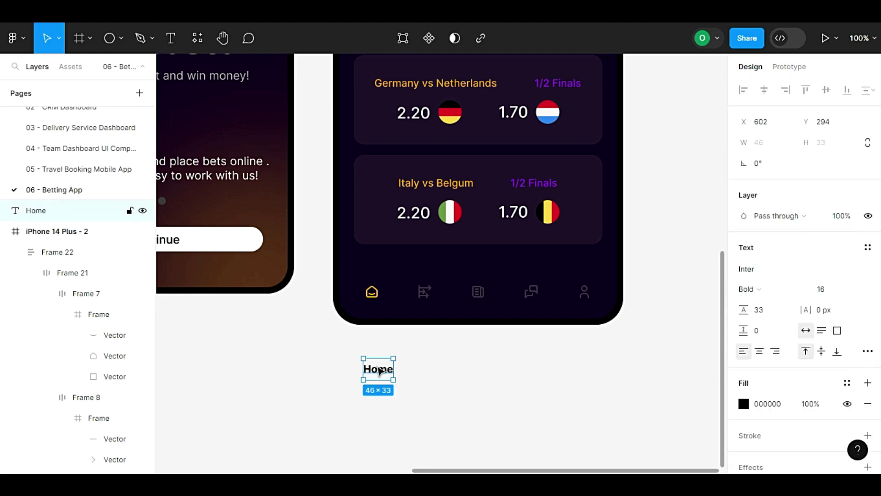
# Step: Move the Home label inside the home item group in the nav bar (Frame 7)
pyautogui.hotkey('ctrl', 'x')
pyautogui.scroll(5, 331, 260)
pyautogui.click(321, 221)
pyautogui.doubleClick(321, 222)
pyautogui.hotkey('ctrl', 'v')
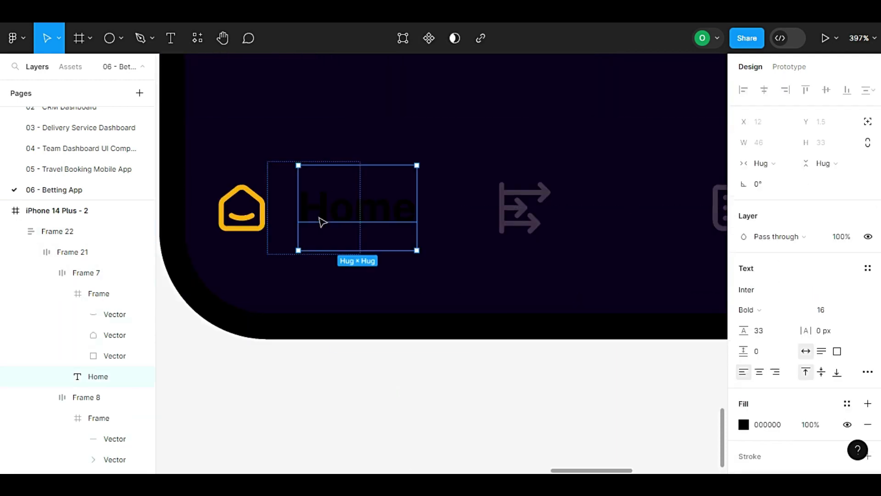
# Step: Stack the house icon above the label in a vertical auto layout with 0 gap
pyautogui.keyDown('shift'); pyautogui.click(270, 214); pyautogui.keyUp('shift')
pyautogui.hotkey('shift', 'a')
pyautogui.hotkey('shift', 'v')
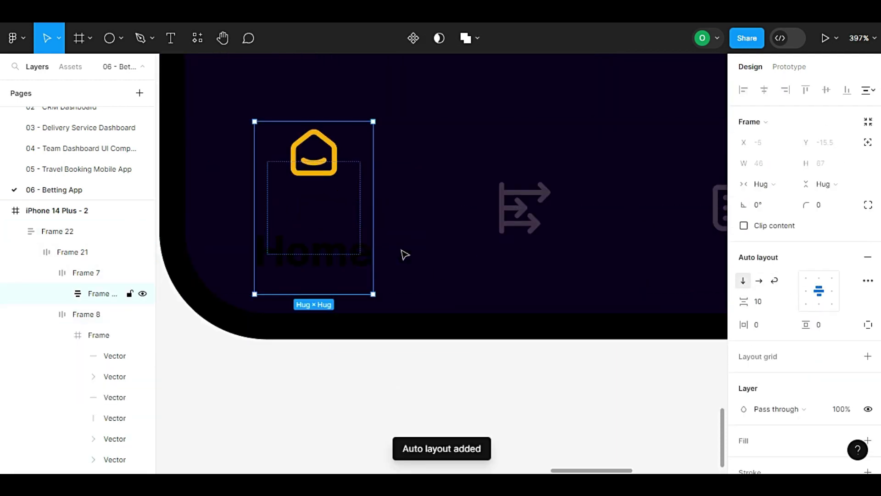
pyautogui.click(764, 301)
pyautogui.write('0')
pyautogui.press('Return')
# Step: Look up the inactive arrow icon's colour code in the nav bar
pyautogui.click(325, 250)
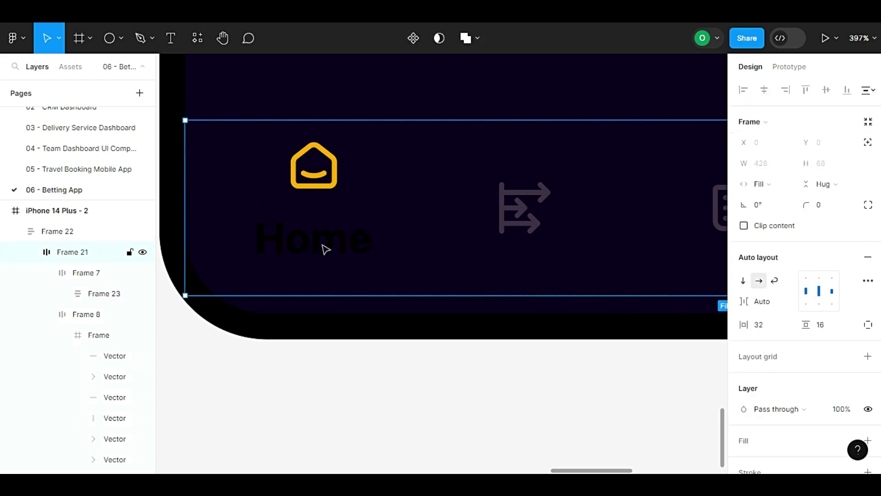
pyautogui.doubleClick(326, 250)
pyautogui.click(324, 249)
pyautogui.click(518, 226)
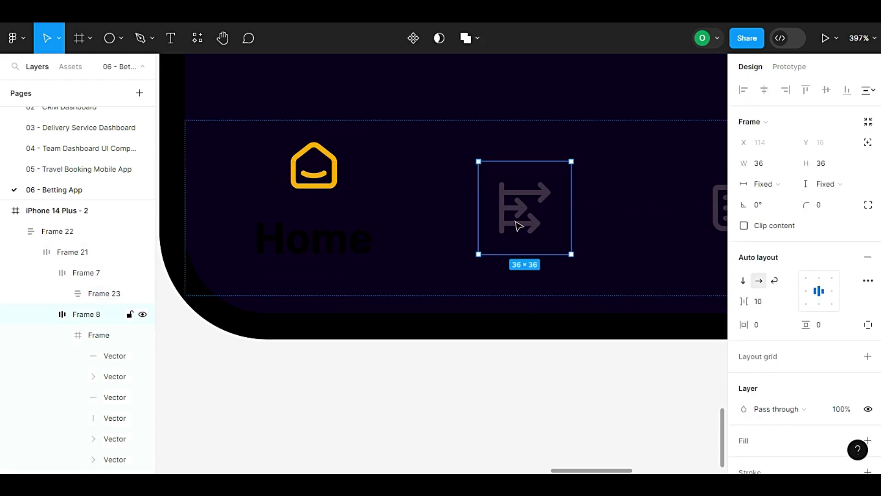
pyautogui.doubleClick(517, 226)
pyautogui.scroll(-3, 773, 335)
pyautogui.click(768, 363)
# Step: Set the Home label's colour to grey 43364C
pyautogui.click(329, 248)
pyautogui.click(254, 248)
pyautogui.doubleClick(332, 258)
pyautogui.doubleClick(372, 250)
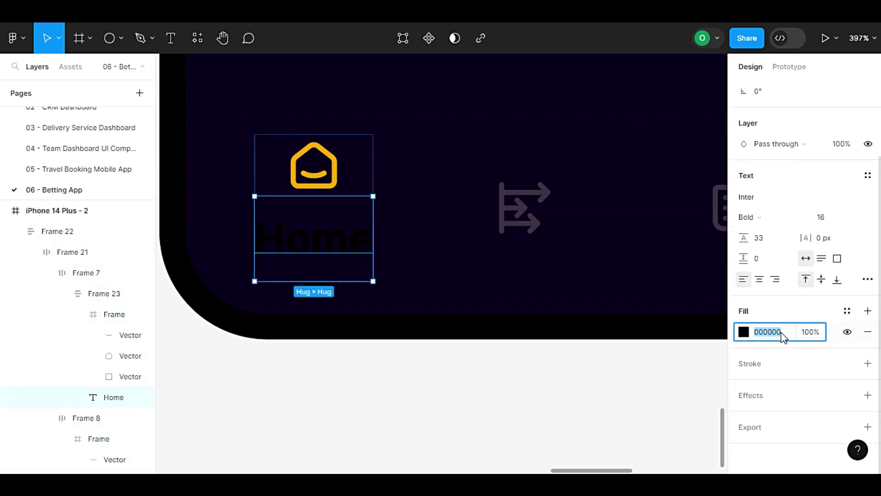
pyautogui.write('43364C')
pyautogui.press('Return')
pyautogui.click(555, 384)
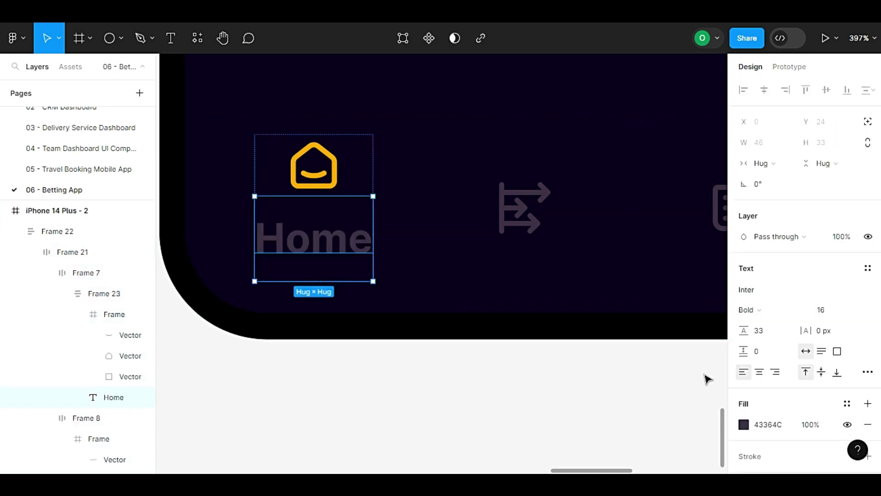
# Step: Eyedrop the house icon's yellow (FEB000) onto the Home label
pyautogui.click(745, 425)
pyautogui.click(590, 318)
pyautogui.click(334, 163)
pyautogui.click(492, 393)
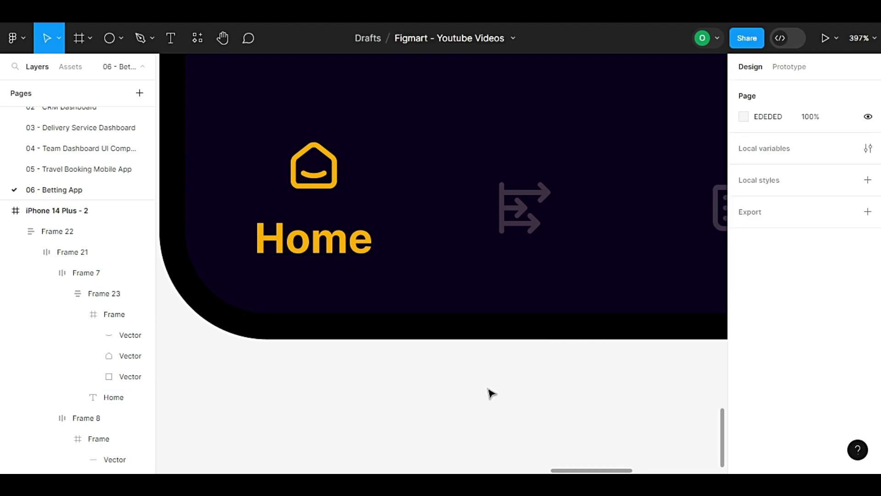
# Step: Change the Home label's font weight to Medium
pyautogui.scroll(-5, 491, 393)
pyautogui.hscroll(3, 437, 368)
pyautogui.click(273, 276)
pyautogui.doubleClick(276, 281)
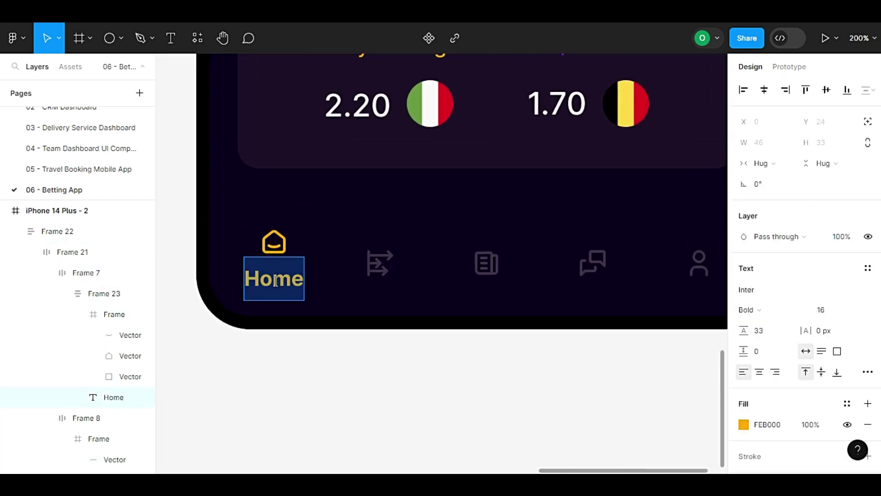
pyautogui.click(771, 315)
pyautogui.click(778, 232)
pyautogui.click(760, 308)
pyautogui.click(779, 218)
pyautogui.click(425, 398)
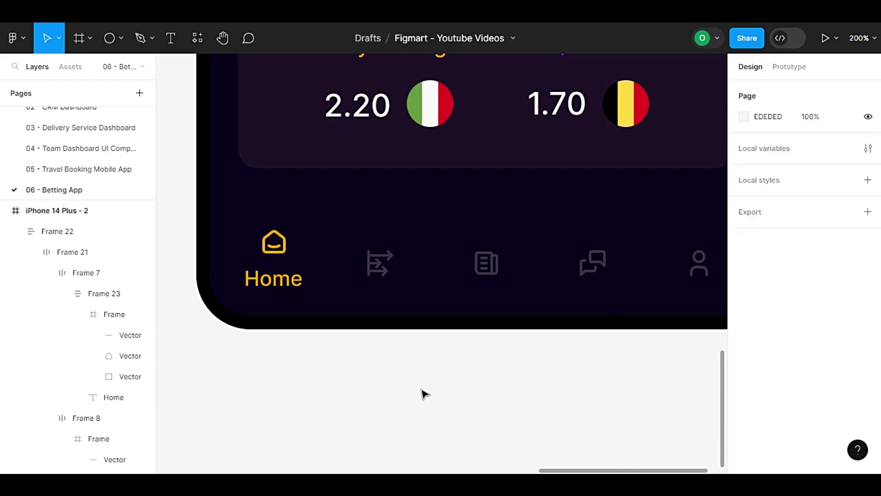
pyautogui.hscroll(1, 358, 345)
pyautogui.click(276, 266)
pyautogui.doubleClick(274, 271)
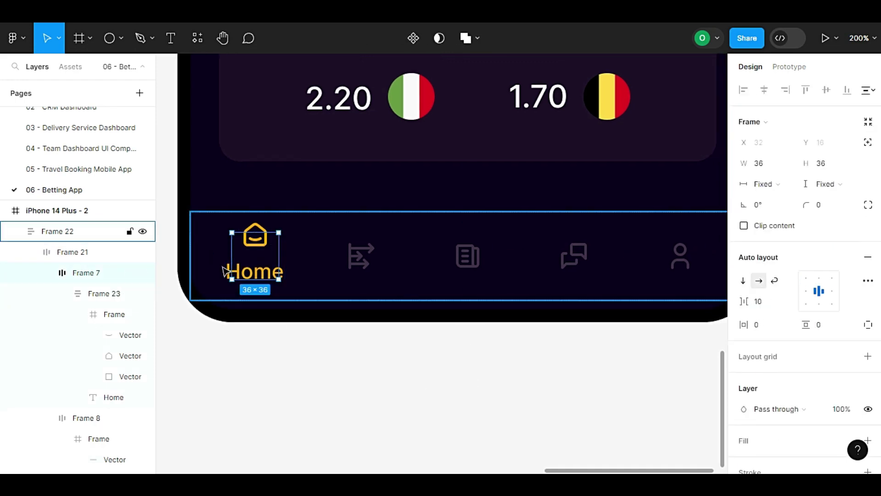
# Step: Duplicate the Home nav item and remove the arrow icon from the bar
pyautogui.click(263, 252)
pyautogui.doubleClick(262, 253)
pyautogui.hotkey('ctrl', 'd')
pyautogui.hotkey('ctrl', 'd')
pyautogui.hotkey('ctrl', 'd')
pyautogui.hotkey('ctrl', 'd')
pyautogui.click(524, 258)
pyautogui.doubleClick(523, 258)
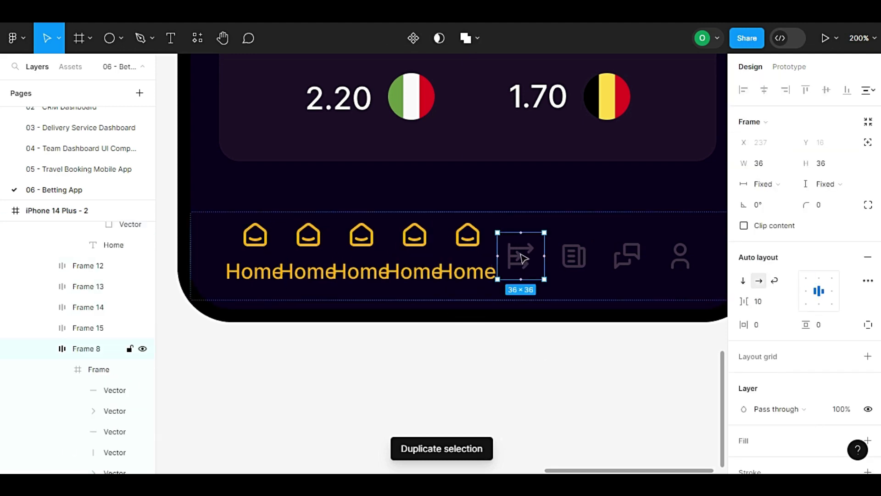
pyautogui.press('Delete')
# Step: Swap the third nav item's house icon for the news icon
pyautogui.click(316, 235)
pyautogui.doubleClick(319, 234)
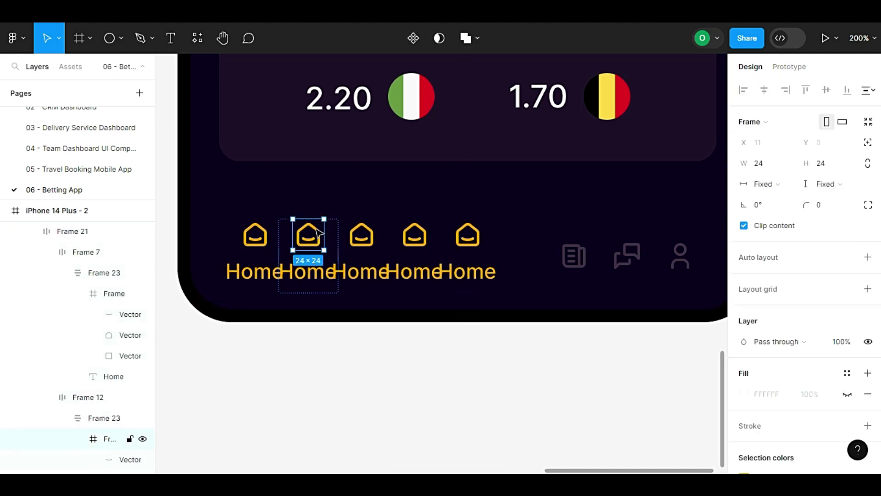
pyautogui.doubleClick(574, 255)
pyautogui.press('Delete')
pyautogui.click(445, 250)
pyautogui.doubleClick(361, 235)
pyautogui.hotkey('ctrl', 'shift', 'r')
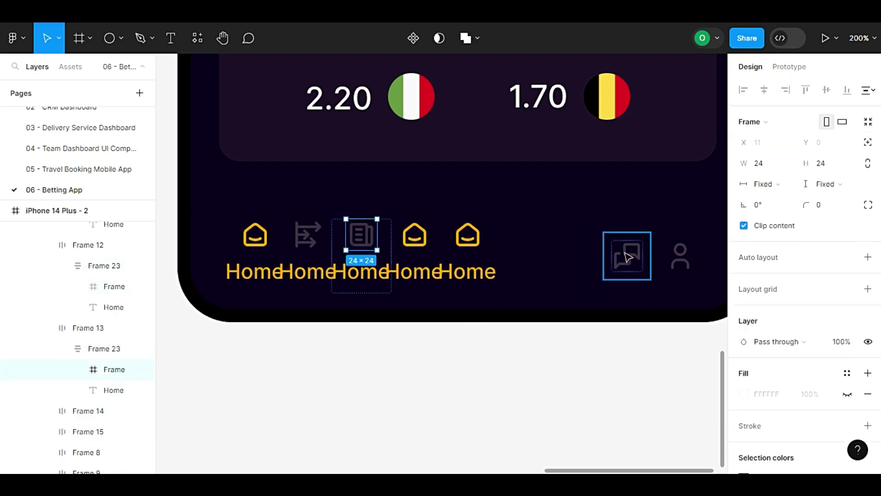
# Step: Put the chat icon in the fourth nav item and the profile icon in the fifth
pyautogui.doubleClick(627, 255)
pyautogui.press('Delete')
pyautogui.click(414, 235)
pyautogui.doubleClick(413, 235)
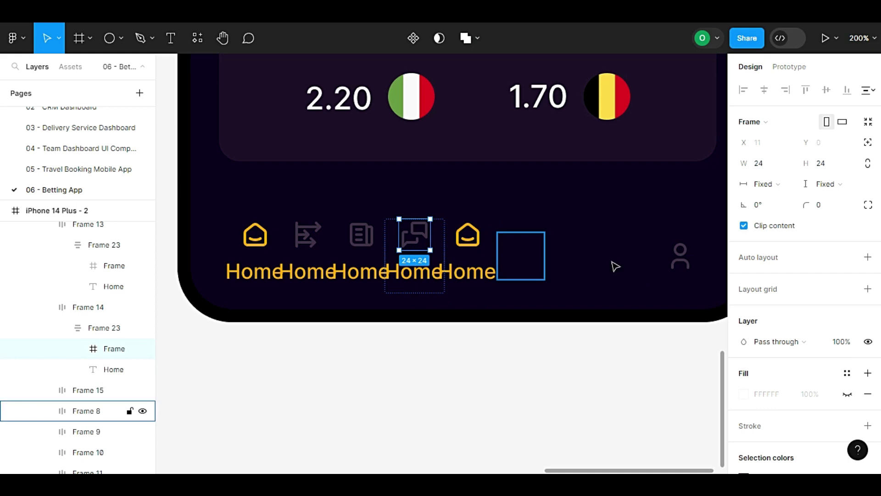
pyautogui.hotkey('ctrl', 'shift', 'r')
pyautogui.doubleClick(679, 255)
pyautogui.press('Delete')
pyautogui.doubleClick(475, 234)
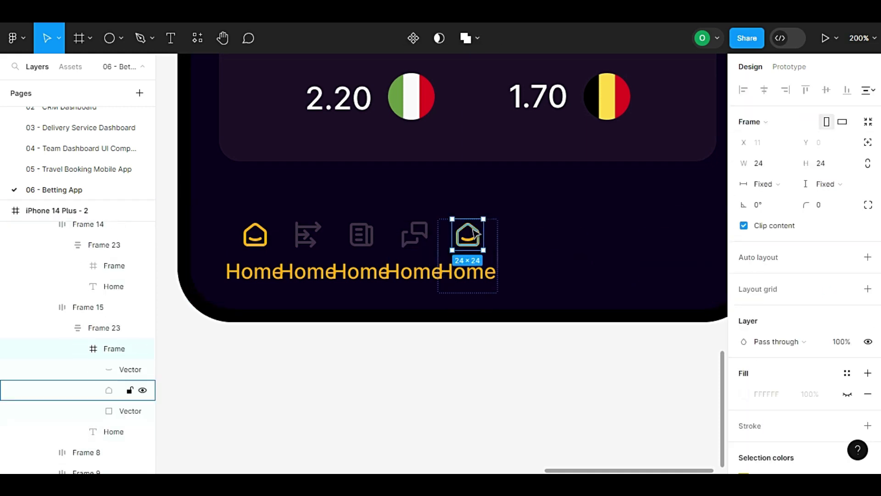
pyautogui.hotkey('ctrl', 'shift', 'r')
# Step: Delete the three leftover empty 36×36 icon frames
pyautogui.click(561, 260)
pyautogui.keyDown('shift'); pyautogui.click(607, 262); pyautogui.keyUp('shift')
pyautogui.keyDown('shift'); pyautogui.click(669, 255); pyautogui.keyUp('shift')
pyautogui.press('Delete')
# Step: Retype the four right-hand 'Home' labels as Profile, Chat, News and Bets
pyautogui.hscroll(2, 635, 291)
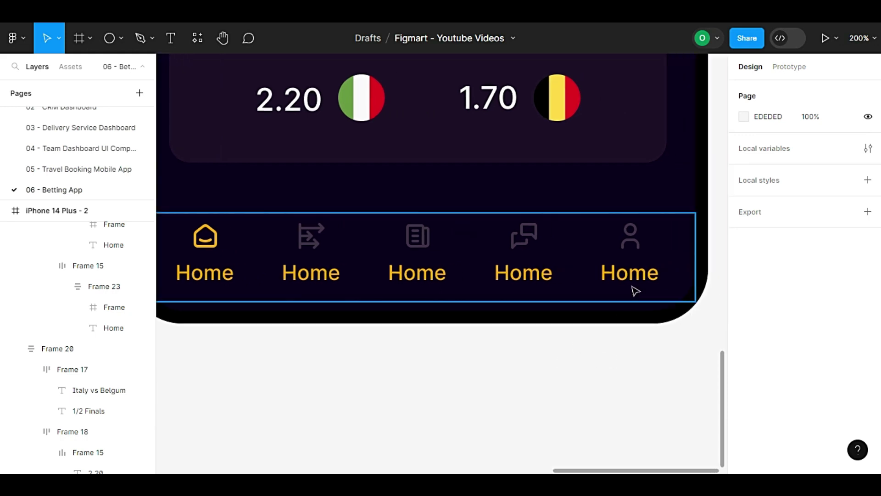
pyautogui.doubleClick(624, 283)
pyautogui.doubleClick(612, 280)
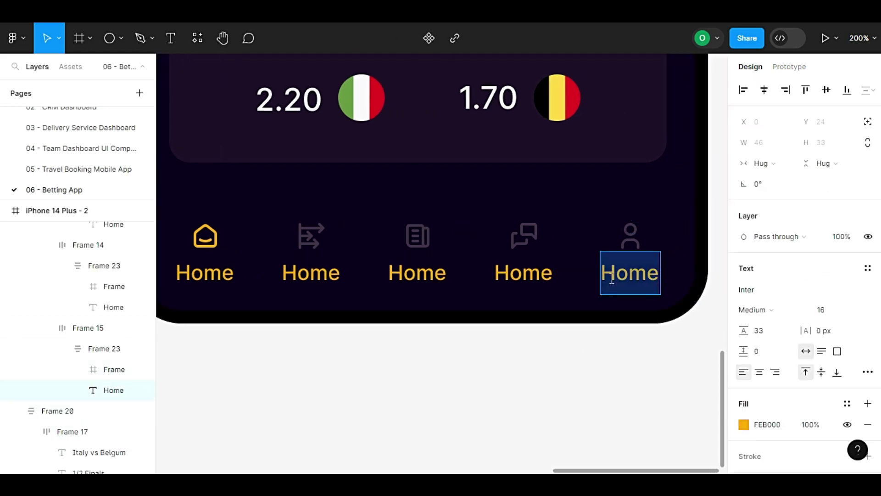
pyautogui.write('Profil')
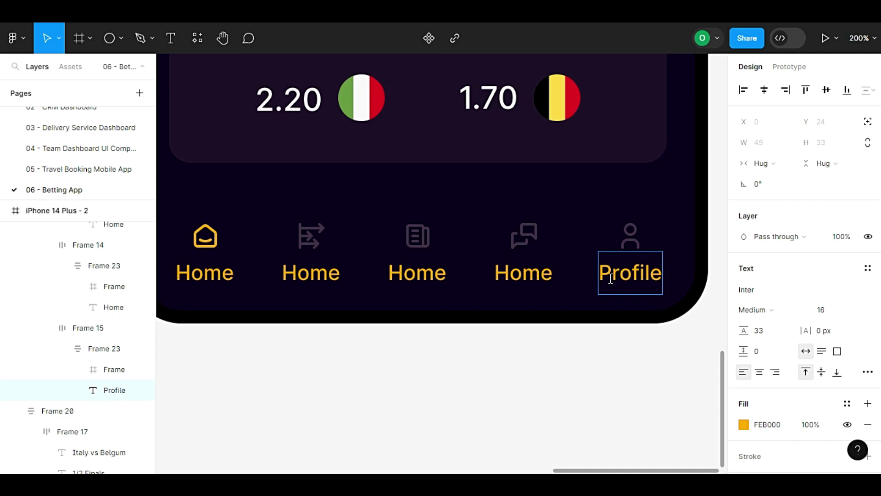
pyautogui.doubleClick(532, 278)
pyautogui.write('Chat')
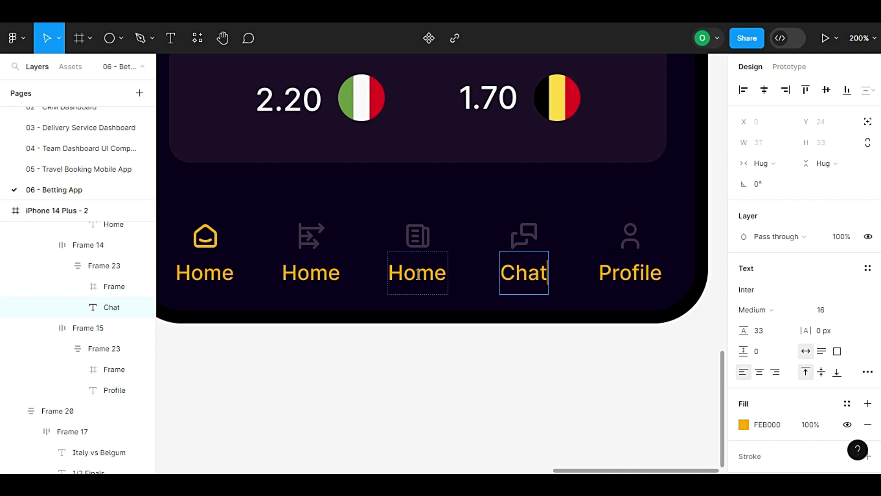
pyautogui.doubleClick(418, 274)
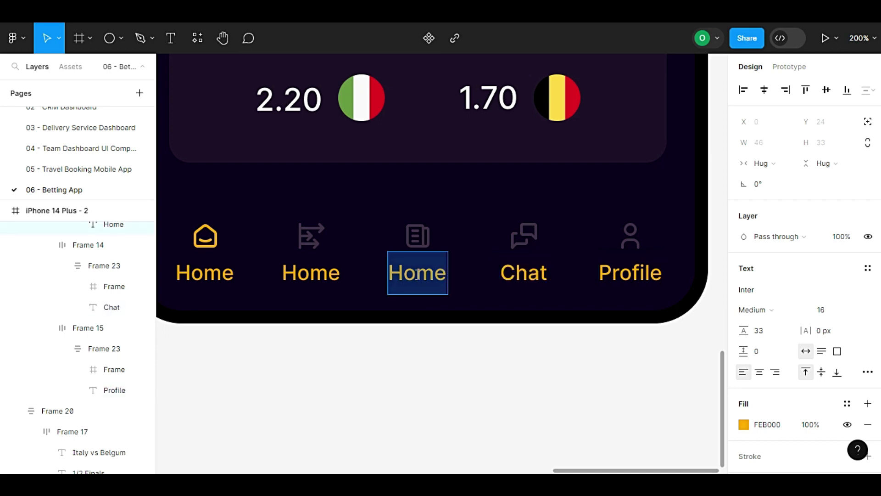
pyautogui.write('New')
pyautogui.doubleClick(313, 282)
pyautogui.write('Bets')
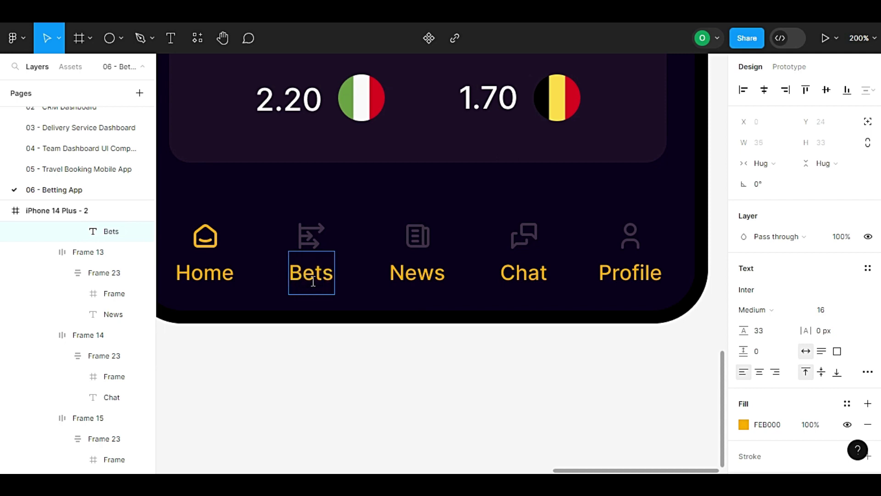
pyautogui.press('Escape')
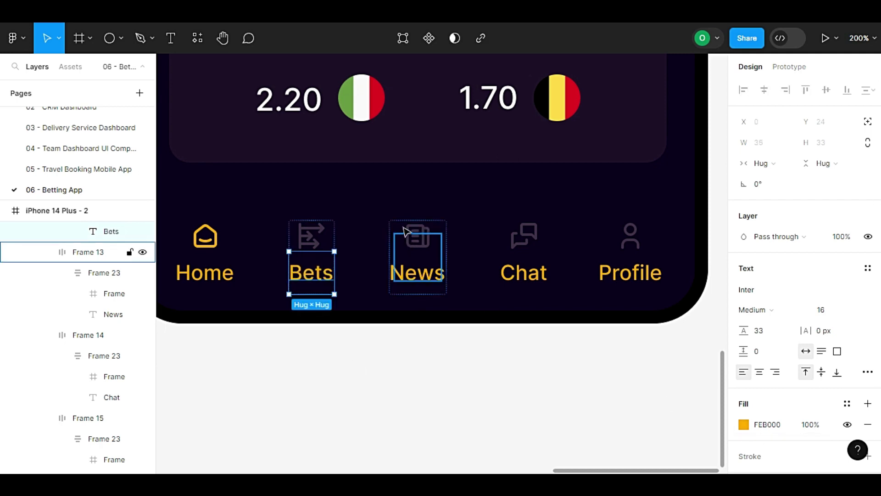
# Step: Copy the grey 43364C value and apply it to the Bets item
pyautogui.click(312, 236)
pyautogui.click(776, 366)
pyautogui.click(354, 329)
pyautogui.click(315, 287)
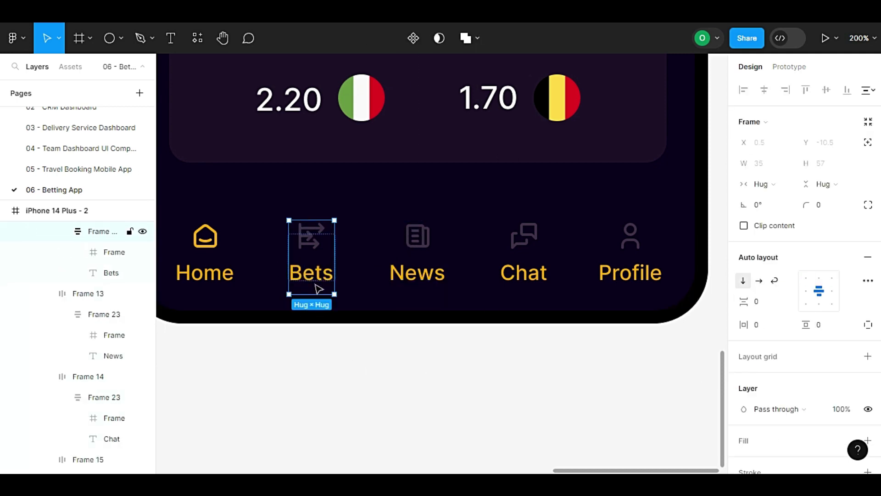
pyautogui.press('Escape')
pyautogui.click(302, 277)
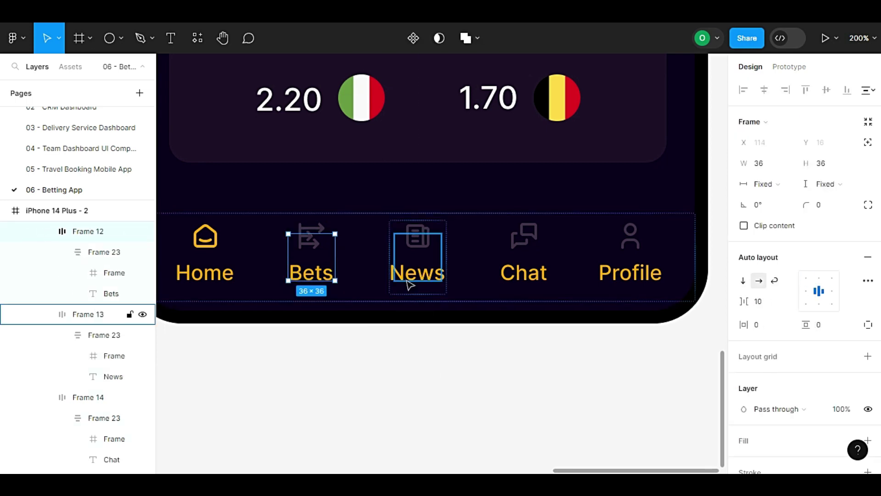
pyautogui.click(789, 369)
pyautogui.hotkey('ctrl', 'v')
pyautogui.press('Return')
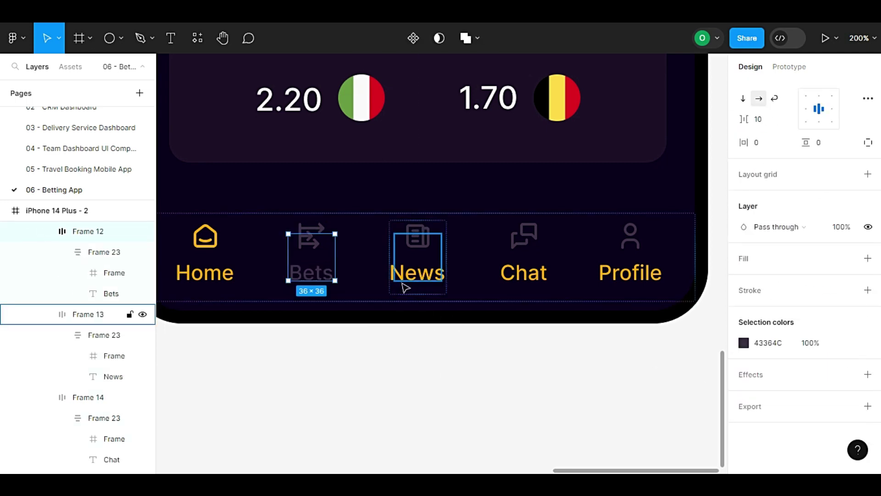
# Step: Recolour the News, Chat and Profile items from yellow to grey 43364C
pyautogui.click(404, 285)
pyautogui.click(776, 365)
pyautogui.hotkey('ctrl', 'v')
pyautogui.press('Return')
pyautogui.click(545, 285)
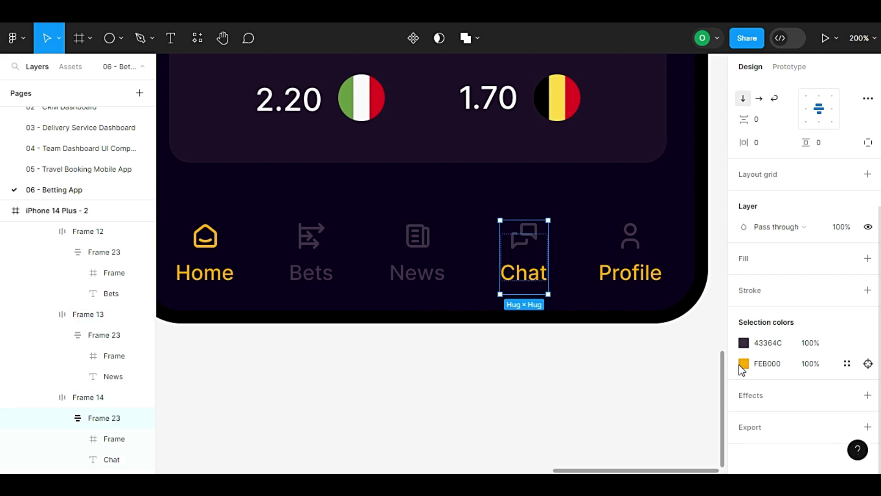
pyautogui.click(775, 365)
pyautogui.write('43364C')
pyautogui.press('Return')
pyautogui.click(654, 284)
pyautogui.press('Return')
pyautogui.click(602, 393)
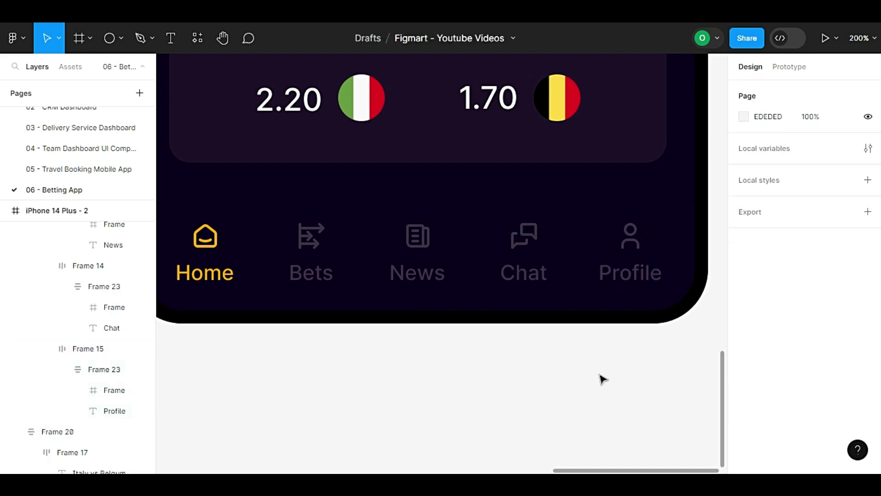
pyautogui.hotkey('shift', '0')
pyautogui.press('-')
# Step: Look up the purple 8900F5 swatch value on the Assets board
pyautogui.scroll(5, 583, 337)
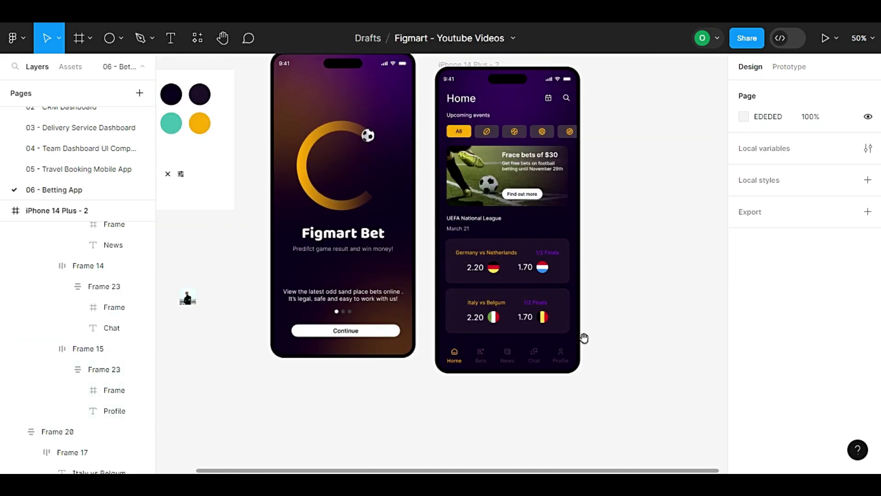
pyautogui.hscroll(2, 577, 294)
pyautogui.click(523, 379)
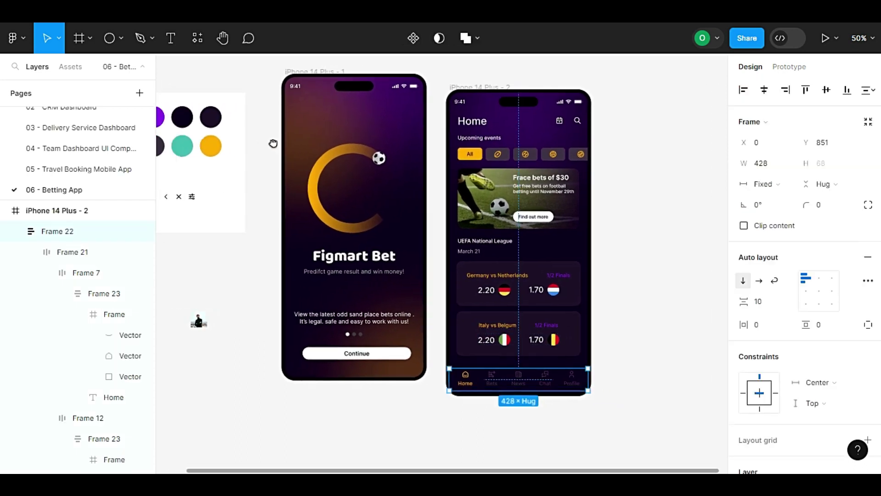
pyautogui.hscroll(-4, 271, 142)
pyautogui.click(218, 118)
pyautogui.click(780, 352)
pyautogui.click(638, 381)
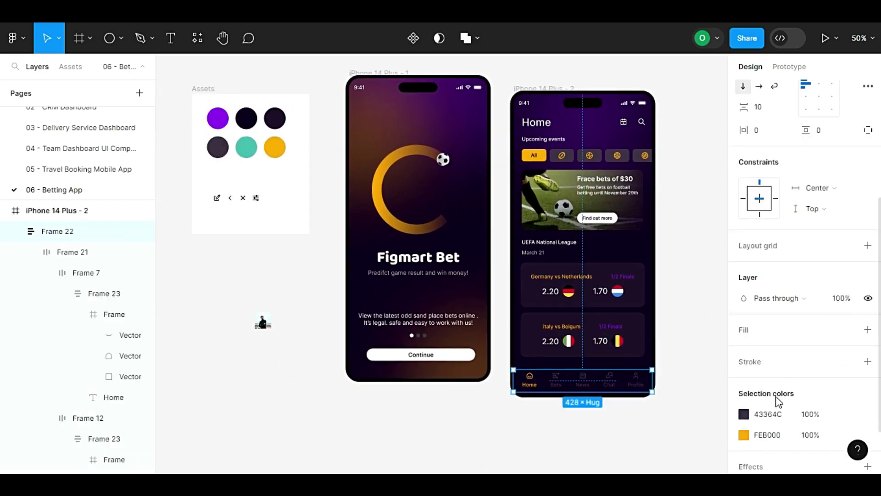
pyautogui.click(632, 423)
# Step: Lighten the inactive nav items' colour to CCBFD7
pyautogui.moveTo(631, 423); pyautogui.dragTo(539, 409)
pyautogui.click(528, 393)
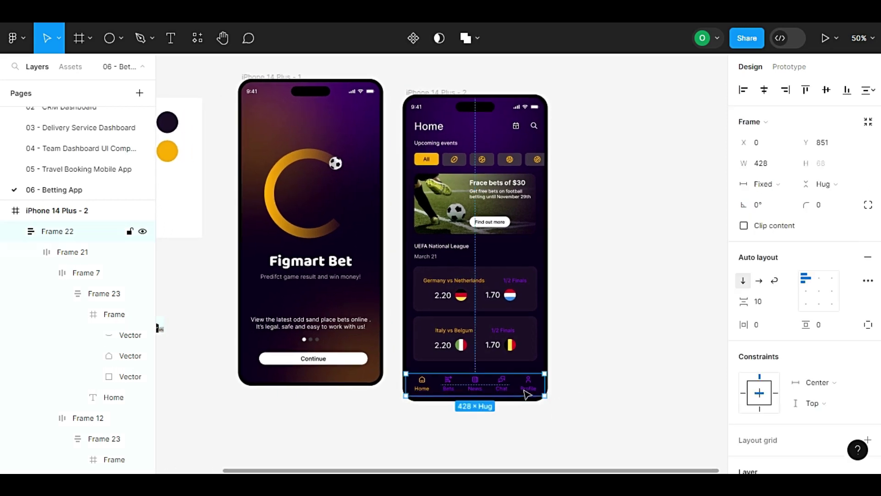
pyautogui.scroll(-4, 803, 322)
pyautogui.click(744, 414)
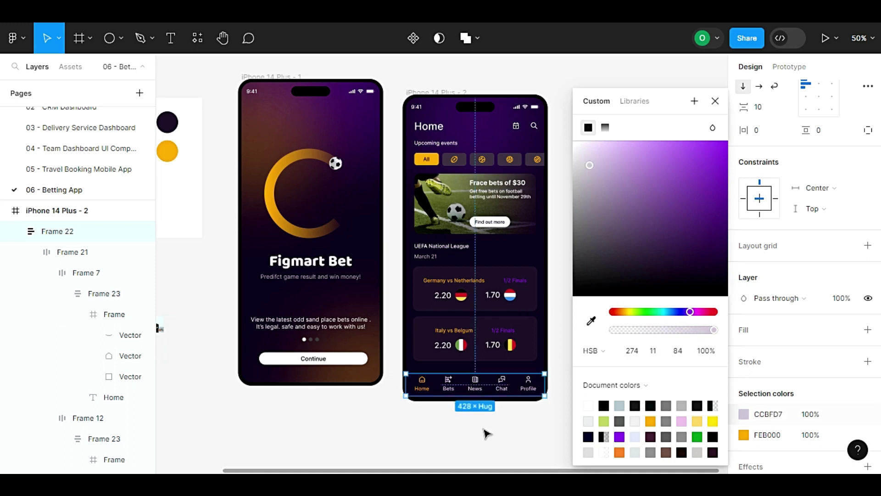
pyautogui.click(489, 440)
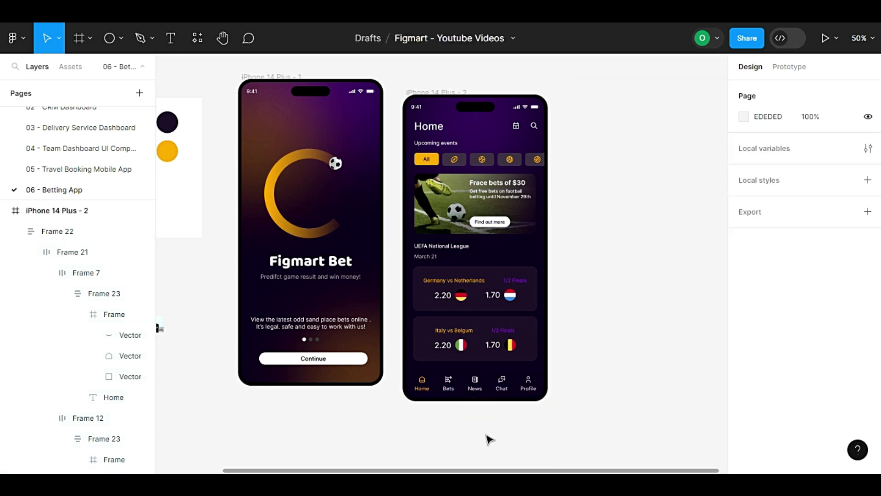
# Step: Duplicate iPhone 14 Plus - 2 to its right as iPhone 14 Plus - 3
pyautogui.hscroll(2, 565, 375)
pyautogui.hscroll(1, 459, 229)
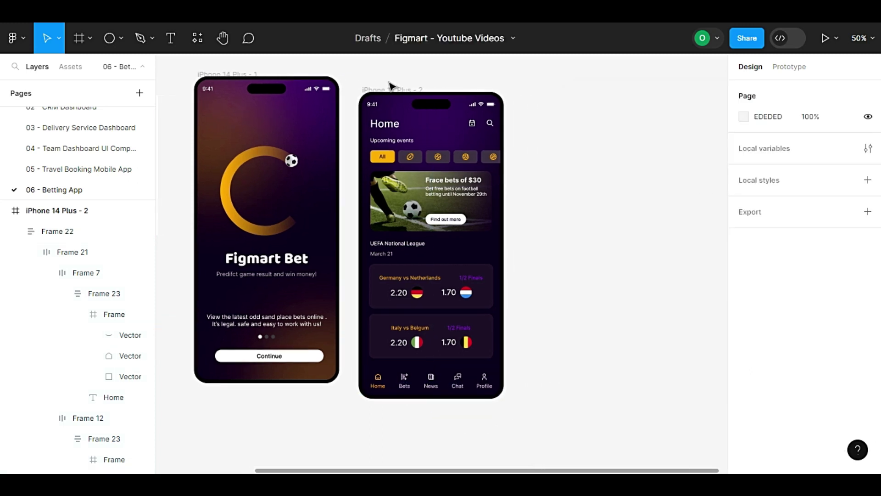
pyautogui.moveTo(390, 87)
pyautogui.keyDown('alt'); pyautogui.mouseDown()
pyautogui.moveTo(548, 94)
pyautogui.moveTo(553, 115)
pyautogui.mouseUp(); pyautogui.keyUp('alt')
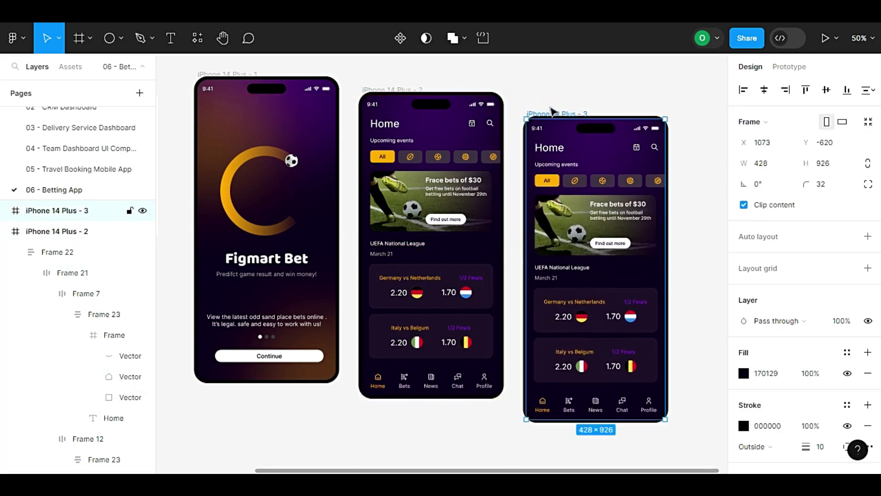
# Step: Drag the unsplash profile photo out of the Assets board and bring it to front
pyautogui.click(579, 84)
pyautogui.hscroll(-5, 232, 150)
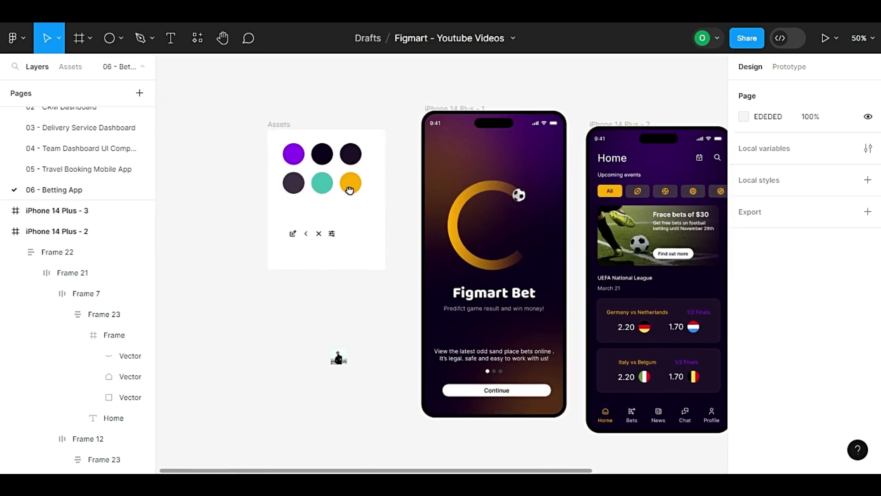
pyautogui.keyDown('shift'); pyautogui.click(358, 349); pyautogui.keyUp('shift')
pyautogui.moveTo(360, 353); pyautogui.dragTo(643, 242)
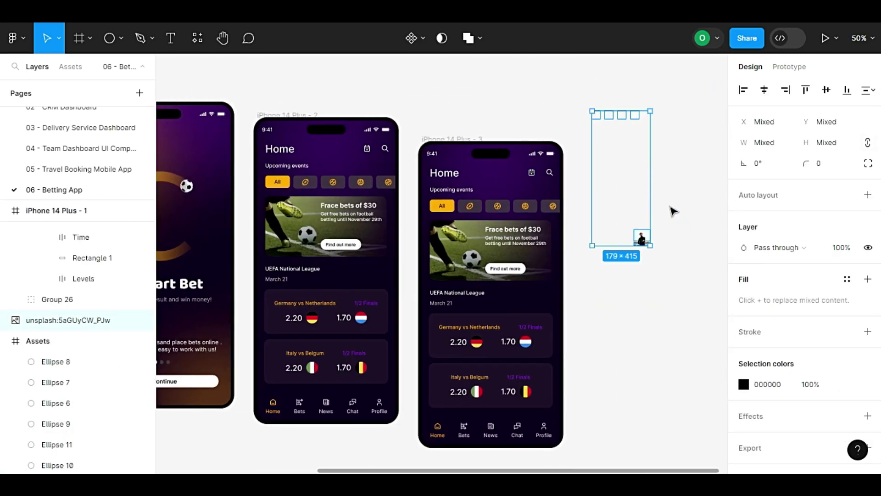
pyautogui.rightClick(638, 211)
pyautogui.click(666, 179)
pyautogui.click(675, 187)
pyautogui.click(641, 237)
pyautogui.click(576, 213)
# Step: Move the photo with Groups 12–15 onto iPhone 14 Plus - 3
pyautogui.hscroll(-5, 505, 230)
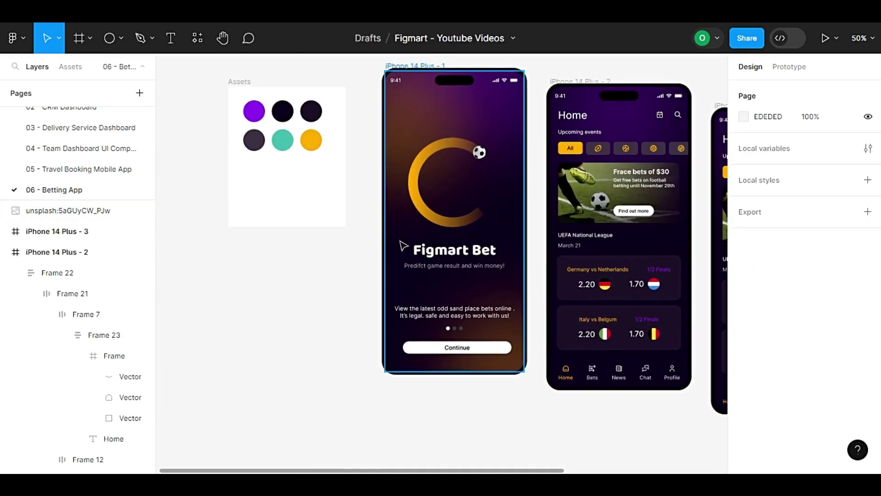
pyautogui.click(404, 246)
pyautogui.click(297, 315)
pyautogui.press('Escape')
pyautogui.hscroll(5, 448, 262)
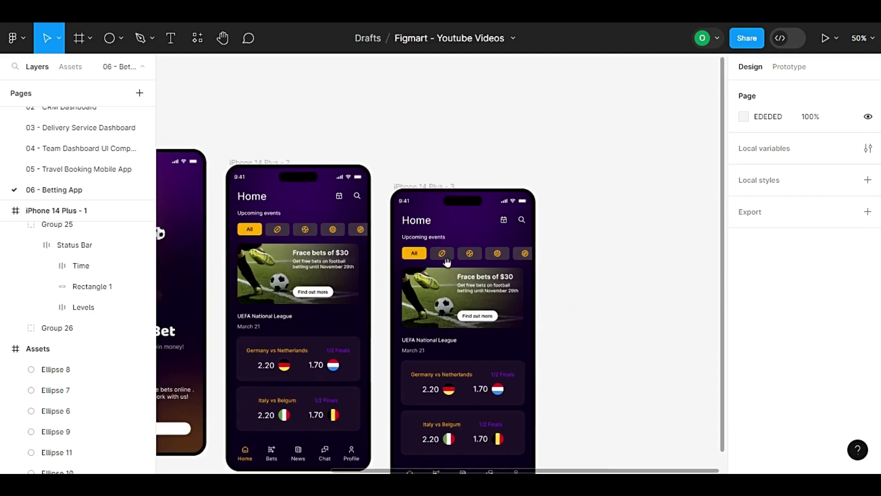
pyautogui.hscroll(4, 448, 262)
pyautogui.scroll(-3, 448, 262)
pyautogui.moveTo(559, 241); pyautogui.dragTo(467, 305)
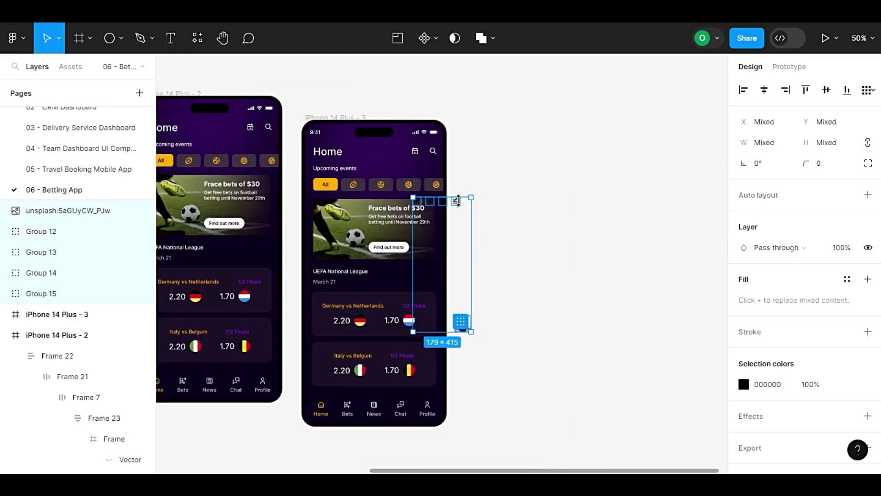
# Step: Shift the header icons and photo up, then delete only the calendar icon from the header
pyautogui.hotkey('shift', '0')
pyautogui.moveTo(470, 152); pyautogui.dragTo(594, 118)
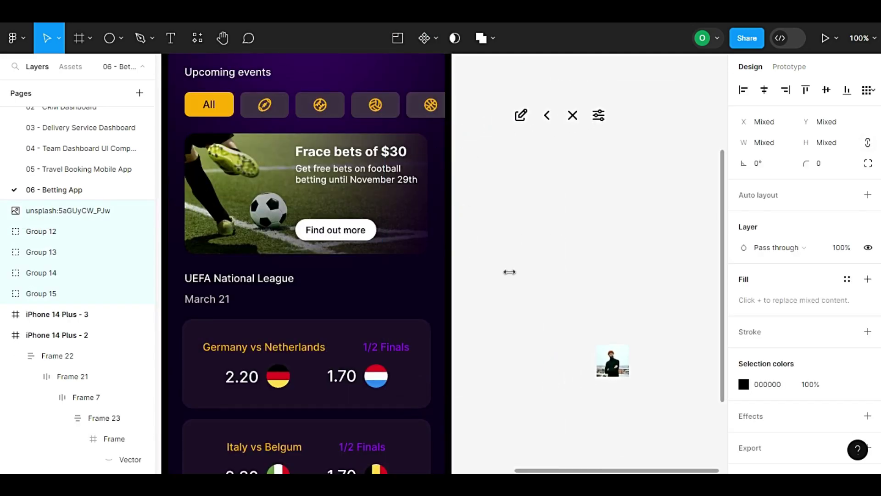
pyautogui.hscroll(-3, 510, 272)
pyautogui.press('Escape')
pyautogui.scroll(2, 599, 246)
pyautogui.click(496, 123)
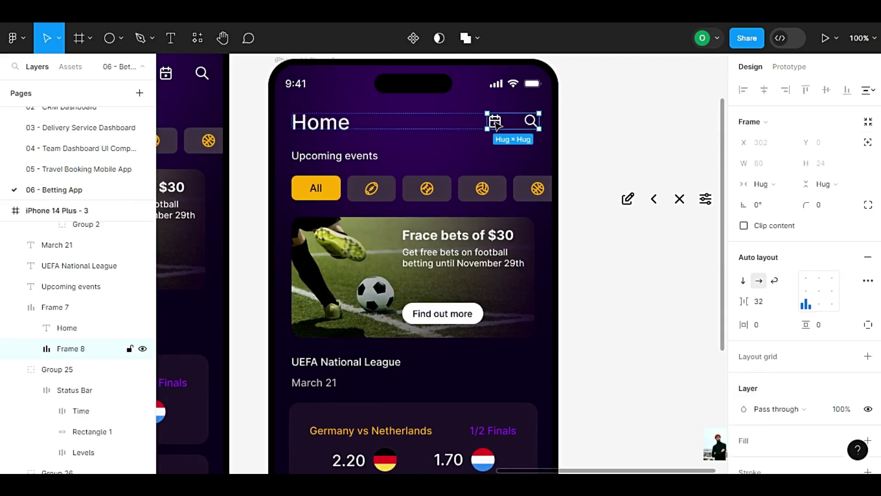
pyautogui.press('Delete')
pyautogui.hotkey('ctrl', 'z')
pyautogui.click(498, 122)
pyautogui.press('Delete')
# Step: Place a white back arrow at the left of the header row
pyautogui.moveTo(655, 202); pyautogui.dragTo(531, 120)
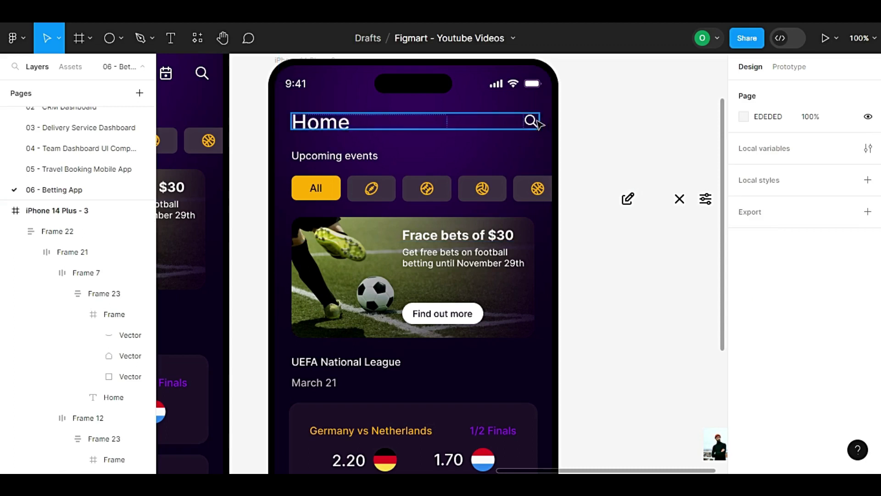
pyautogui.click(744, 425)
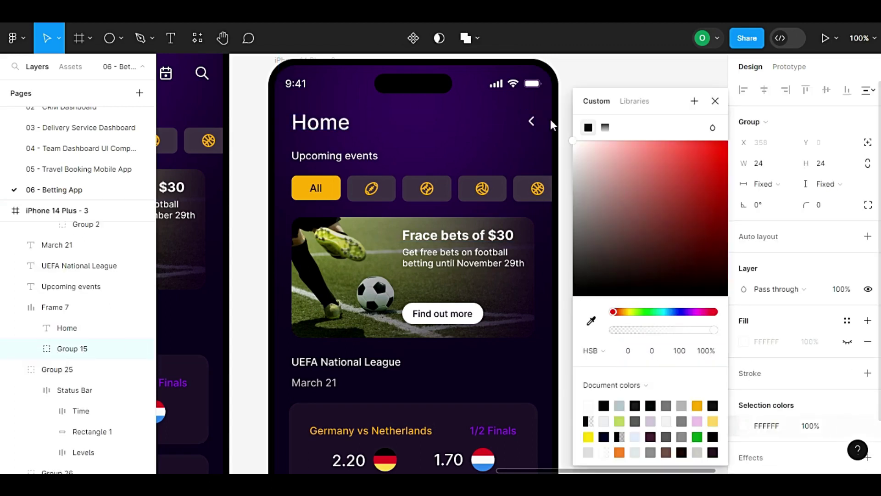
pyautogui.press('Escape')
pyautogui.moveTo(531, 121); pyautogui.dragTo(299, 121)
# Step: Rename the Home header title to Profile
pyautogui.click(406, 121)
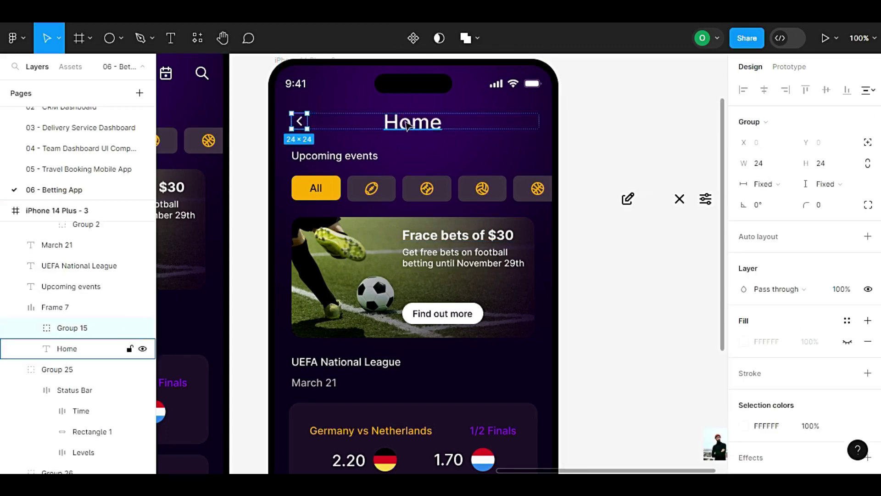
pyautogui.doubleClick(406, 122)
pyautogui.write('Profil')
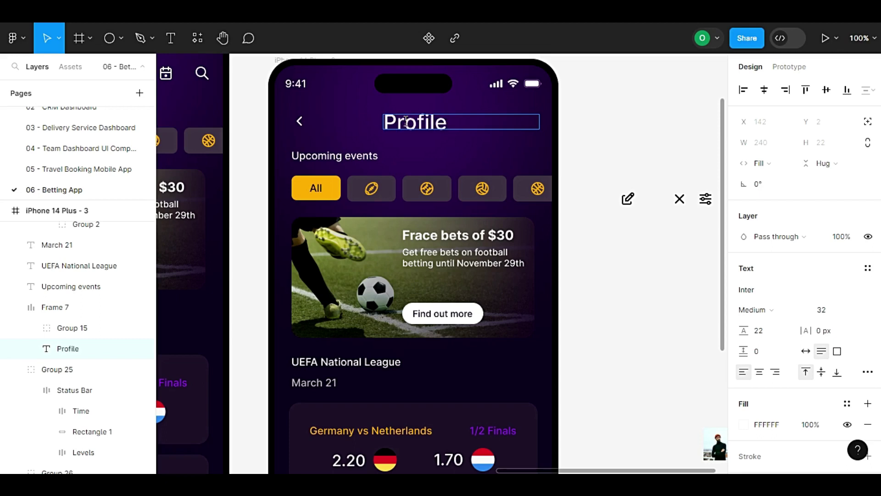
pyautogui.click(634, 122)
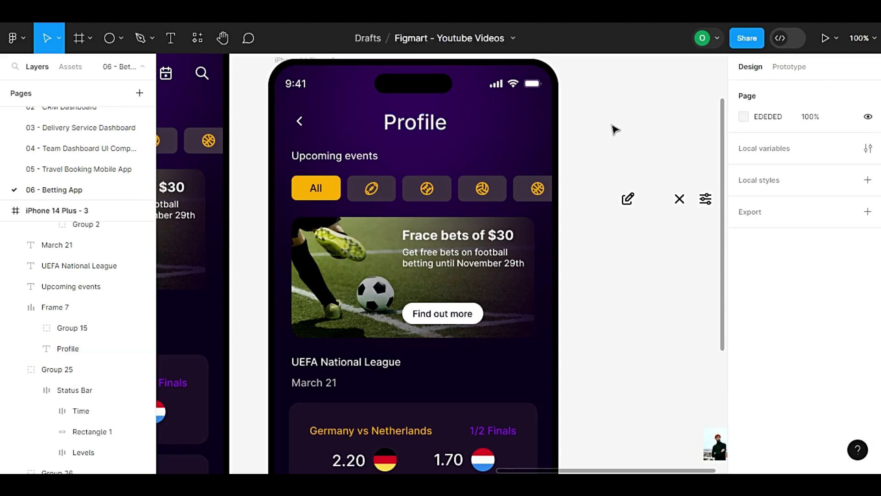
# Step: Delete the Upcoming events heading, filter chips, promo banner, league name and March 21 date texts
pyautogui.click(363, 158)
pyautogui.press('Delete')
pyautogui.click(381, 193)
pyautogui.press('Delete')
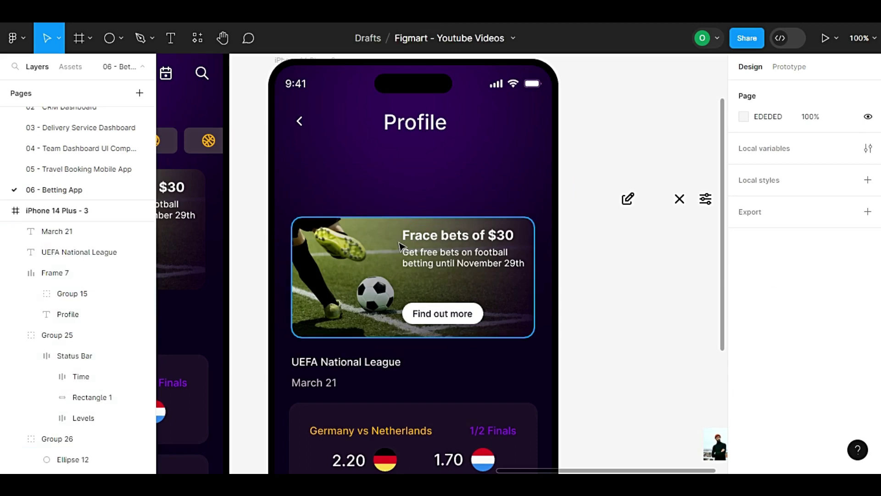
pyautogui.click(399, 247)
pyautogui.press('Delete')
pyautogui.click(441, 235)
pyautogui.press('Delete')
pyautogui.click(346, 361)
pyautogui.press('Delete')
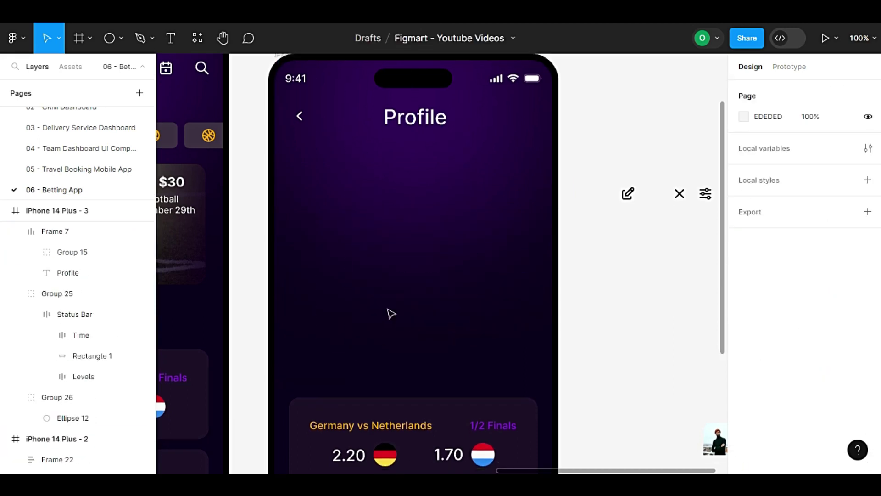
# Step: Delete the Germany vs Netherlands and Italy vs Belgum match cards
pyautogui.scroll(-5, 391, 313)
pyautogui.click(423, 276)
pyautogui.scroll(-4, 780, 289)
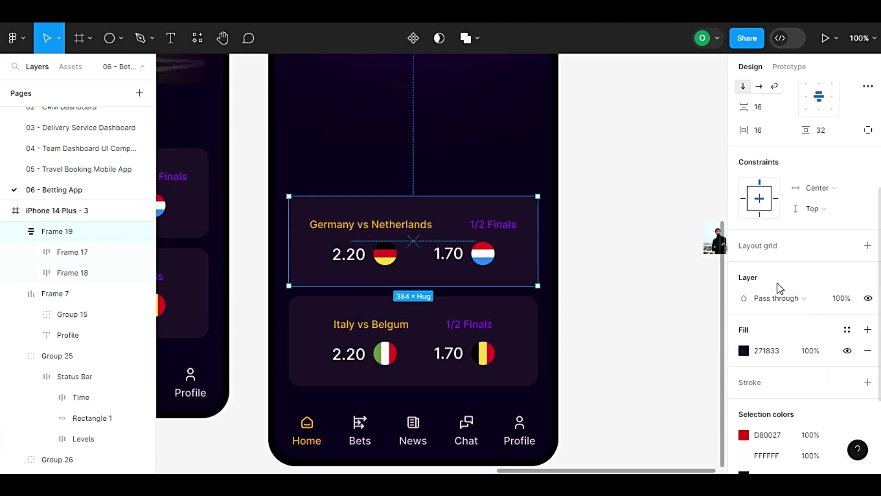
pyautogui.click(497, 261)
pyautogui.press('Delete')
pyautogui.click(498, 262)
pyautogui.press('Delete')
pyautogui.scroll(5, 606, 264)
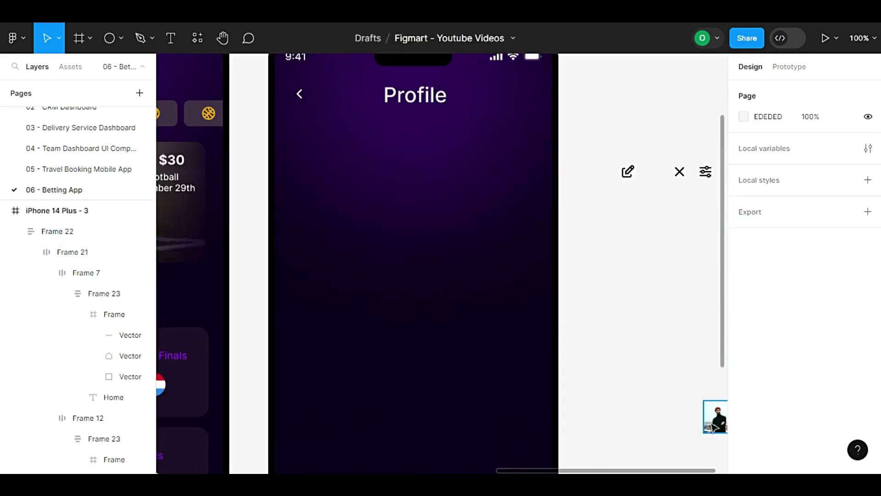
# Step: Add a profile photo with radius 50 as a circular avatar under the back arrow
pyautogui.moveTo(715, 428); pyautogui.dragTo(346, 143)
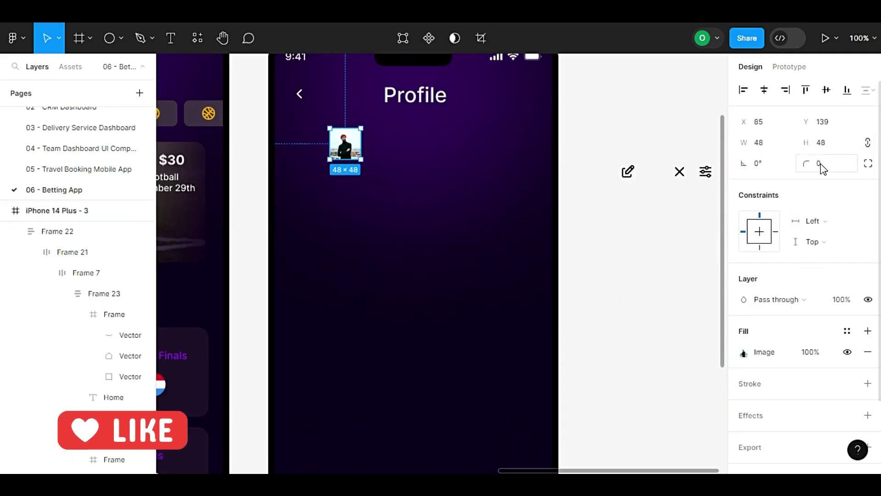
pyautogui.write('50')
pyautogui.press('Return')
pyautogui.click(468, 133)
pyautogui.moveTo(345, 151); pyautogui.dragTo(312, 146)
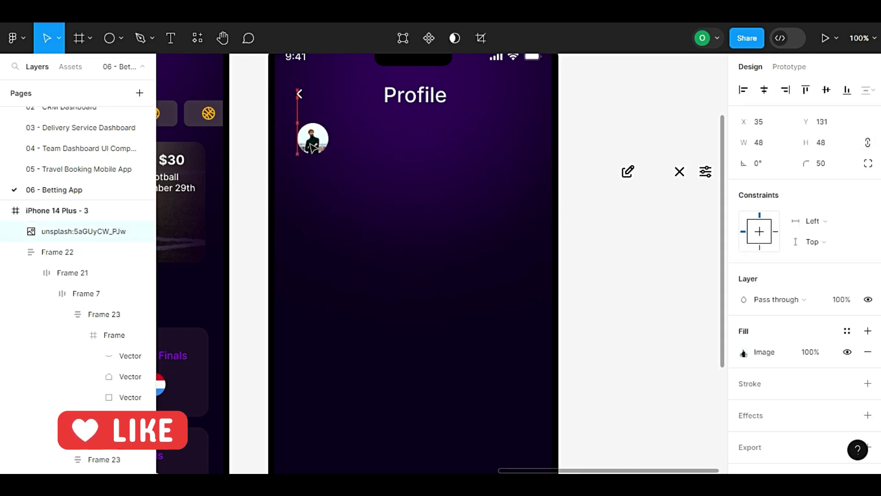
pyautogui.scroll(5, 338, 252)
pyautogui.press('t')
pyautogui.click(327, 257)
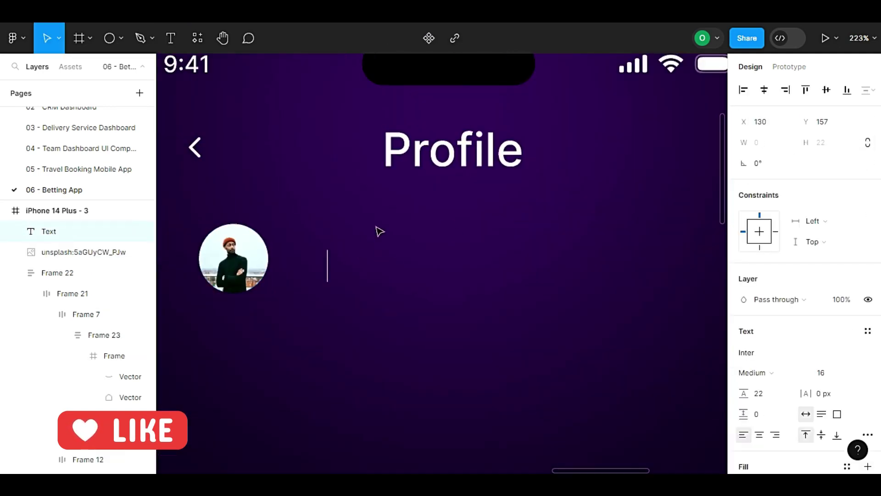
pyautogui.write('niel')
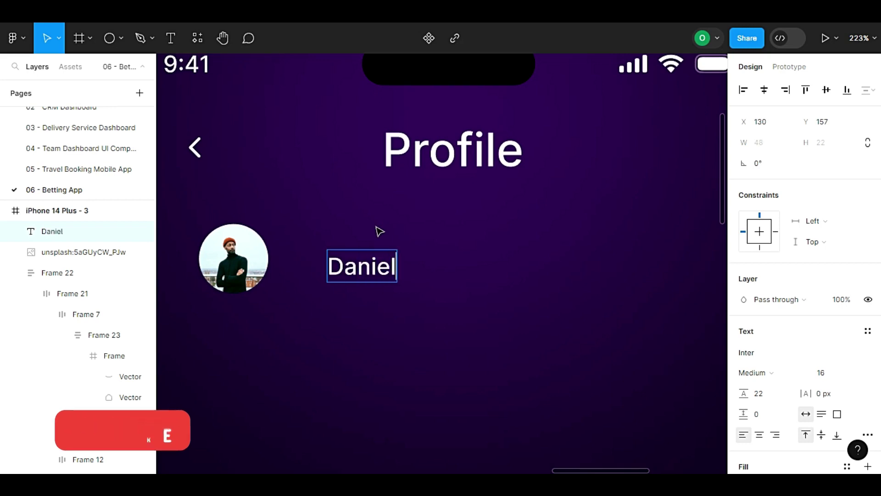
pyautogui.write(' Si')
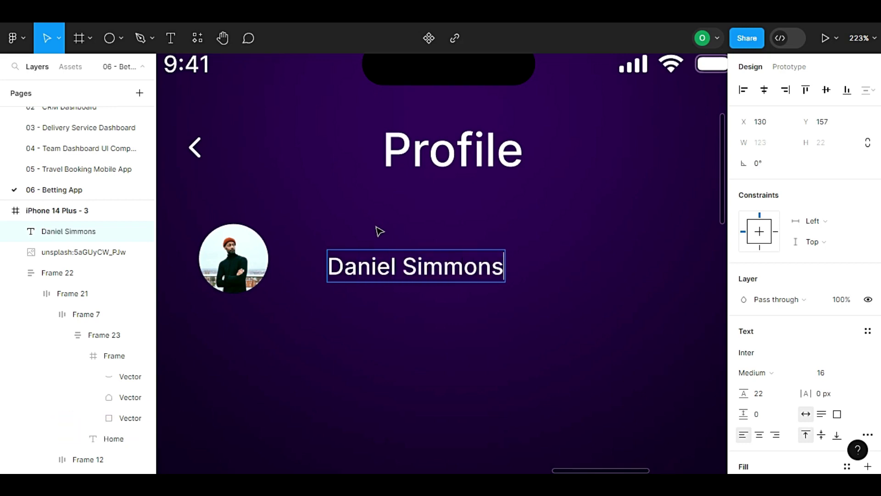
pyautogui.press('Escape')
pyautogui.moveTo(378, 267)
pyautogui.mouseDown()
pyautogui.moveTo(338, 244)
pyautogui.moveTo(337, 290)
pyautogui.mouseUp()
pyautogui.doubleClick(337, 288)
pyautogui.click(357, 279)
pyautogui.press('Delete')
pyautogui.press('Delete')
pyautogui.press('Delete')
pyautogui.press('Delete')
pyautogui.press('Delete')
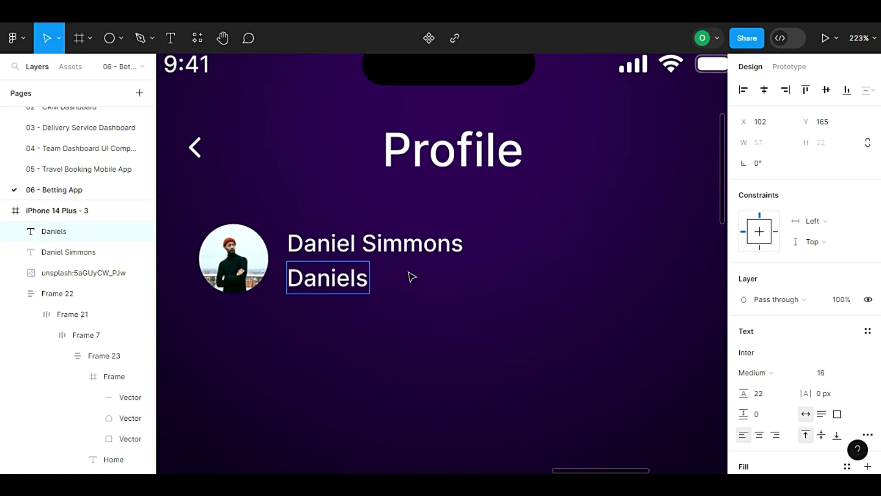
pyautogui.press('Home')
pyautogui.write('@')
pyautogui.press('Escape')
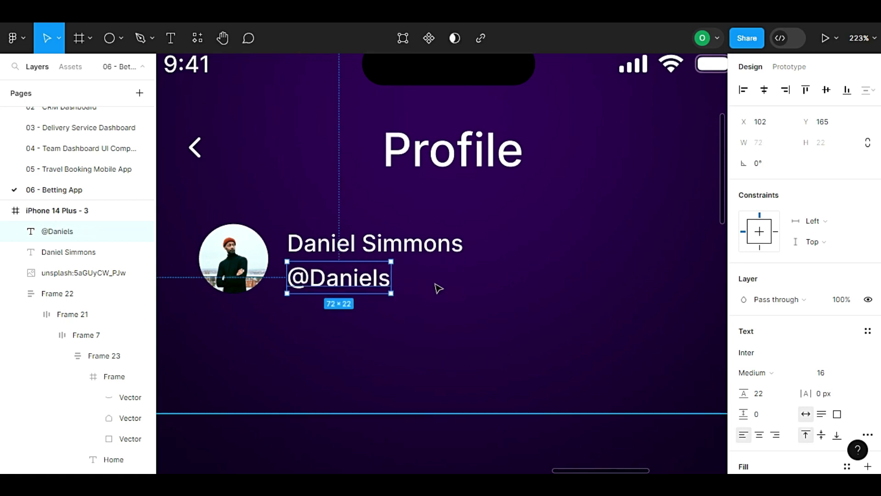
# Step: Colour the handle text grey and place a white pen icon right of the name
pyautogui.scroll(-3, 779, 380)
pyautogui.scroll(-3, 779, 380)
pyautogui.click(744, 358)
pyautogui.moveTo(597, 184); pyautogui.dragTo(572, 199)
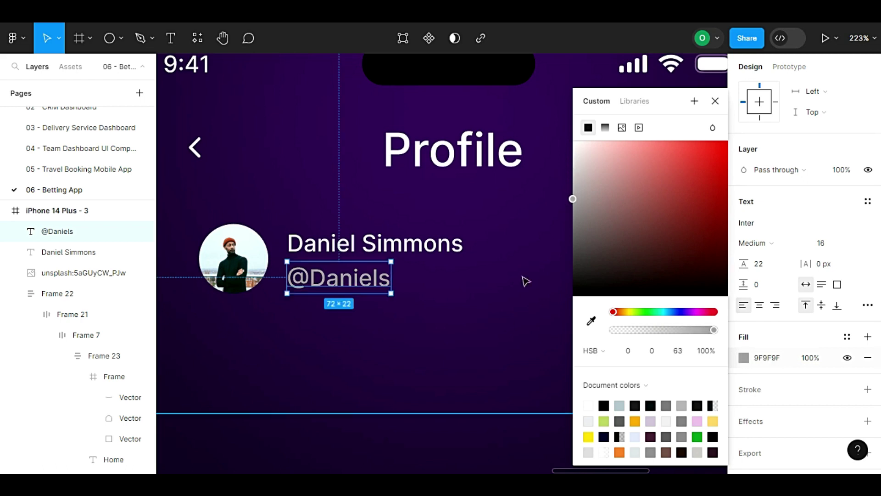
pyautogui.click(506, 323)
pyautogui.hotkey('shift', '0')
pyautogui.moveTo(660, 291); pyautogui.dragTo(543, 255)
pyautogui.click(744, 447)
pyautogui.click(563, 148)
# Step: Wrap name and handle, avatar, and pen icon in nested auto layouts
pyautogui.click(412, 255)
pyautogui.keyDown('shift'); pyautogui.click(404, 271); pyautogui.keyUp('shift')
pyautogui.hotkey('shift', 'a')
pyautogui.keyDown('shift'); pyautogui.click(349, 262); pyautogui.keyUp('shift')
pyautogui.hotkey('shift', 'a')
pyautogui.keyDown('shift'); pyautogui.click(543, 255); pyautogui.keyUp('shift')
pyautogui.hotkey('shift', 'a')
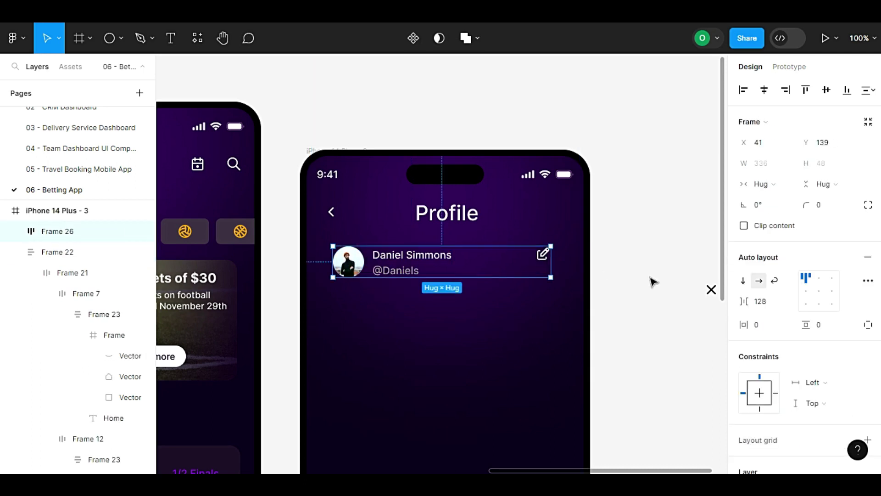
# Step: Give the profile card a 271E2E dark fill and 32 padding
pyautogui.scroll(-4, 822, 303)
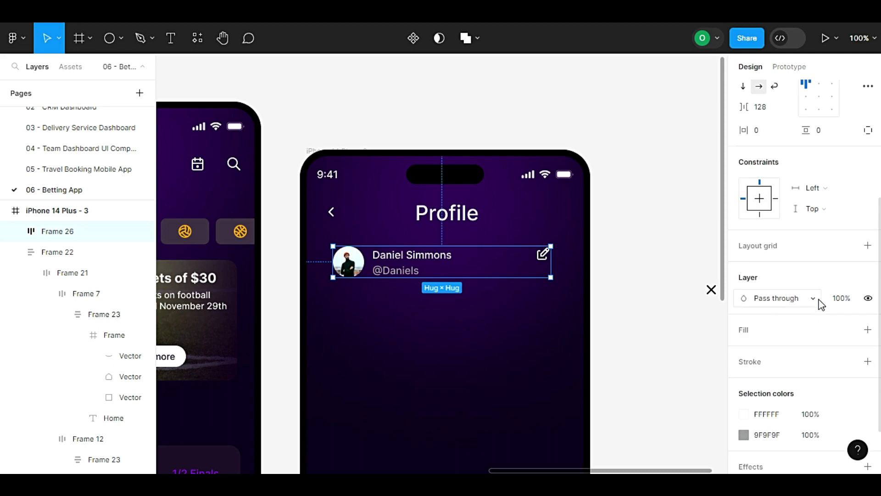
pyautogui.click(867, 329)
pyautogui.doubleClick(764, 349)
pyautogui.write('271E2E')
pyautogui.press('Return')
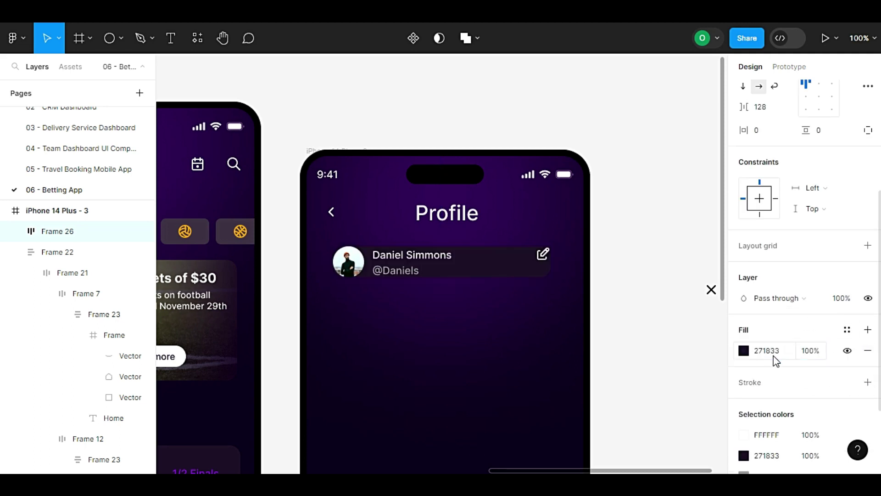
pyautogui.scroll(3, 789, 335)
pyautogui.write('32')
pyautogui.press('Tab')
pyautogui.write('32')
pyautogui.press('Return')
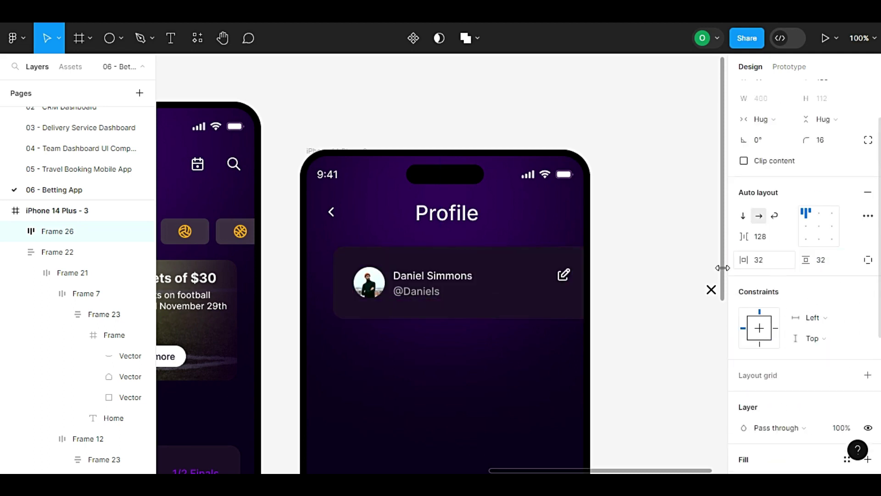
# Step: Centre the profile card on the screen and set its inner gap to 112
pyautogui.scroll(1, 808, 285)
pyautogui.click(764, 89)
pyautogui.click(647, 191)
pyautogui.moveTo(508, 287); pyautogui.dragTo(507, 281)
pyautogui.click(618, 299)
pyautogui.hotkey('ctrl', 'z')
pyautogui.write('112')
pyautogui.press('Return')
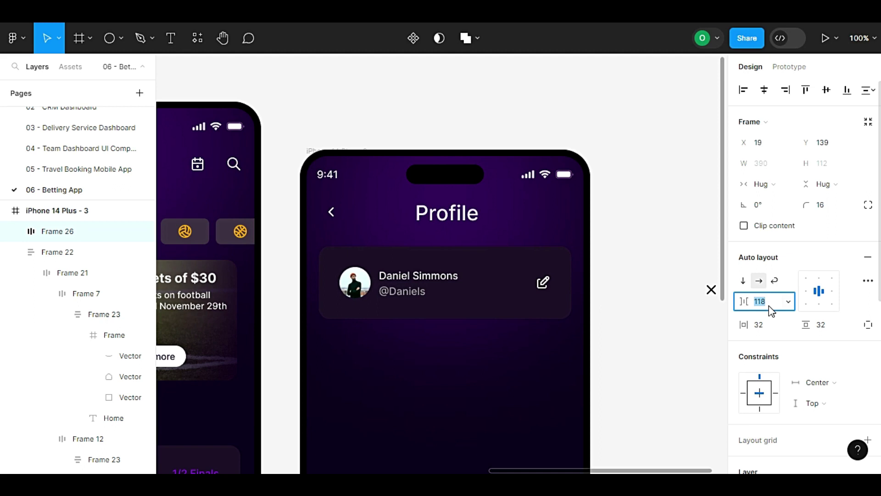
# Step: Check the match card's fill colour against the profile card, then clear the selection
pyautogui.click(669, 317)
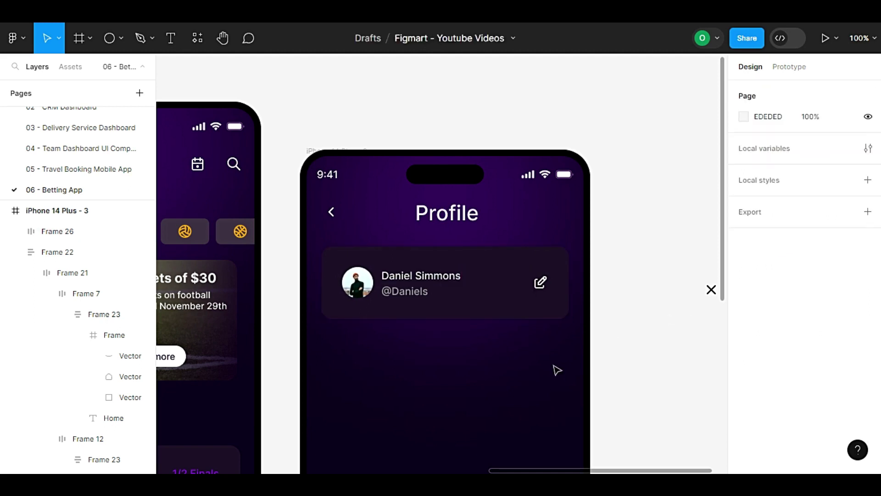
pyautogui.scroll(-5, 597, 298)
pyautogui.hscroll(-4, 597, 298)
pyautogui.click(355, 351)
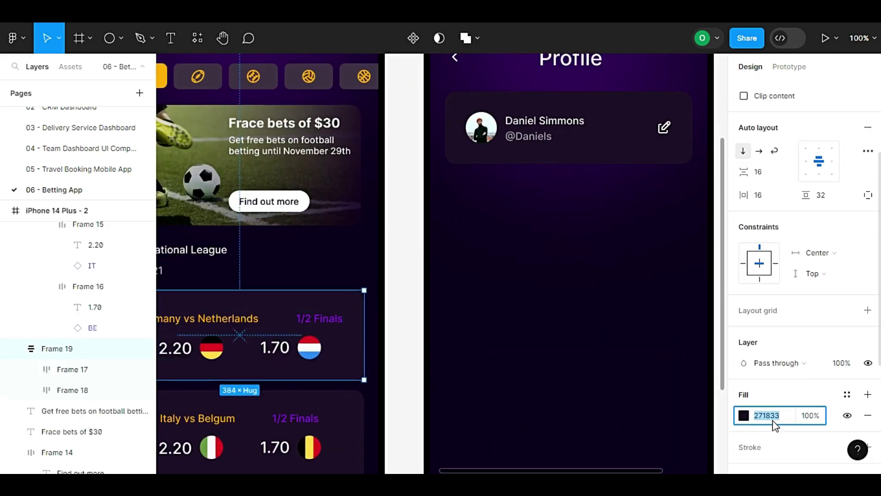
pyautogui.click(561, 136)
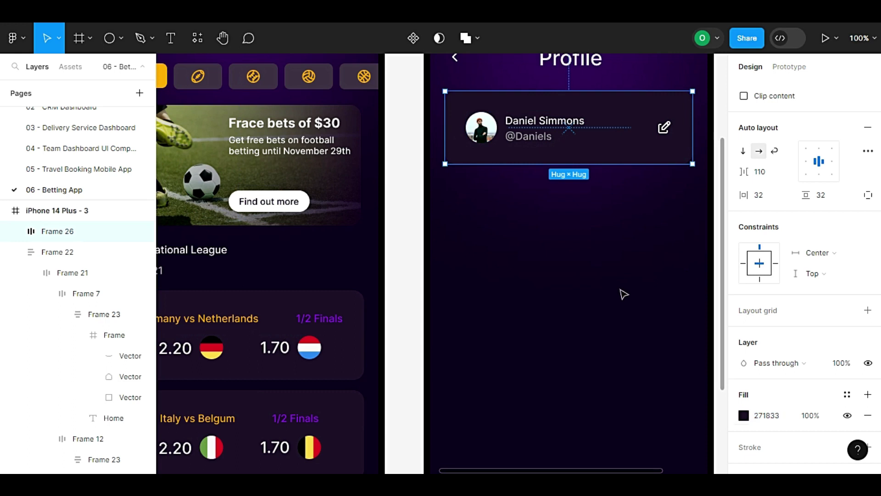
pyautogui.scroll(2, 623, 293)
pyautogui.hscroll(2, 624, 294)
pyautogui.scroll(2, 675, 248)
pyautogui.hscroll(2, 675, 248)
pyautogui.click(677, 247)
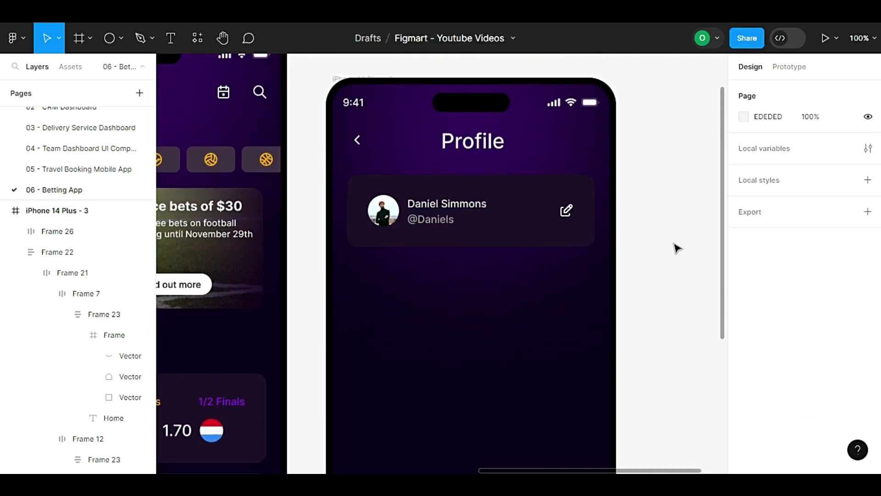
# Step: Delete the purple header glow and add a Picks text label below the card
pyautogui.click(600, 173)
pyautogui.press('Delete')
pyautogui.press('t')
pyautogui.click(395, 293)
pyautogui.write('Picks')
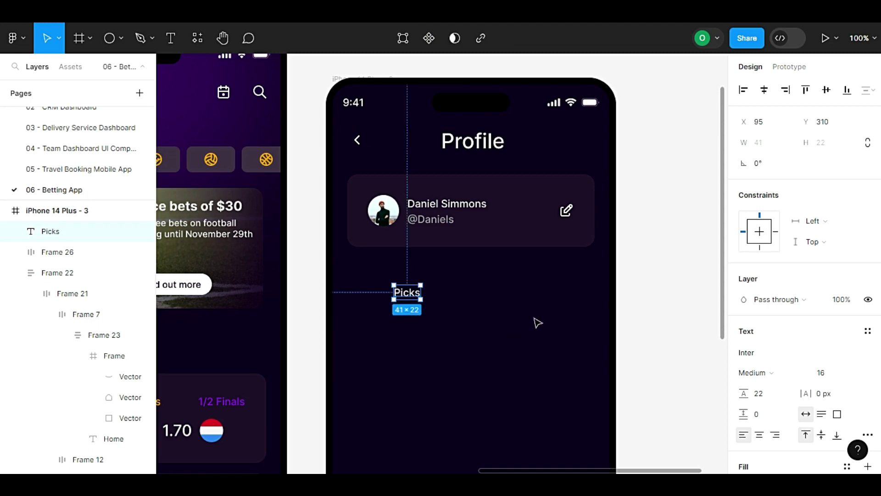
pyautogui.press('Escape')
# Step: Wrap the Picks text in auto layout and give the chip a white fill
pyautogui.press('-')
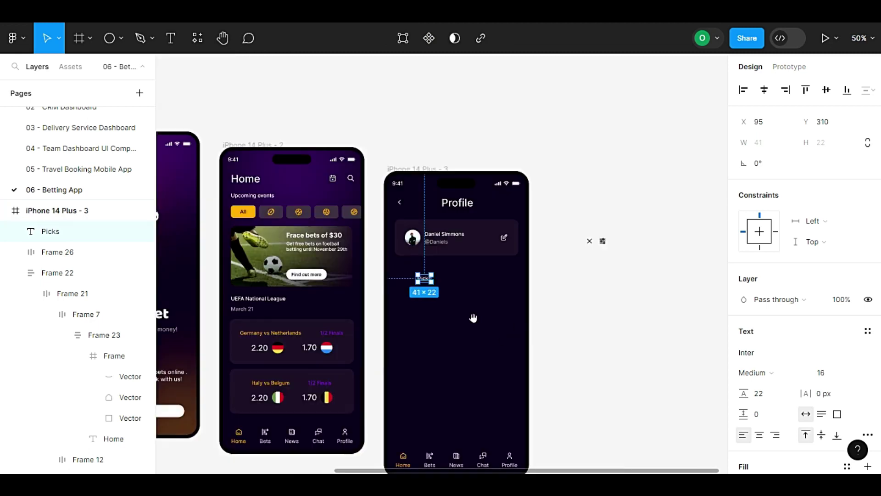
pyautogui.hscroll(-3, 472, 317)
pyautogui.press('i')
pyautogui.hscroll(-5, 331, 218)
pyautogui.press('Escape')
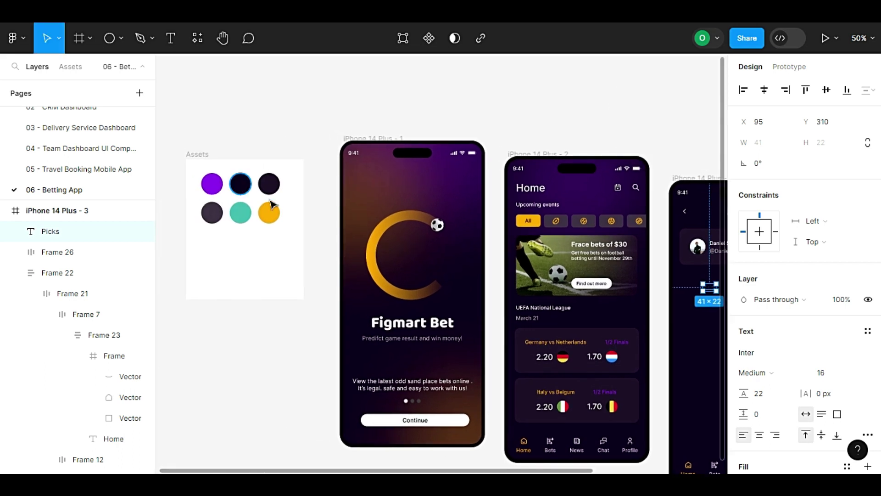
pyautogui.hscroll(5, 530, 301)
pyautogui.scroll(5, 652, 317)
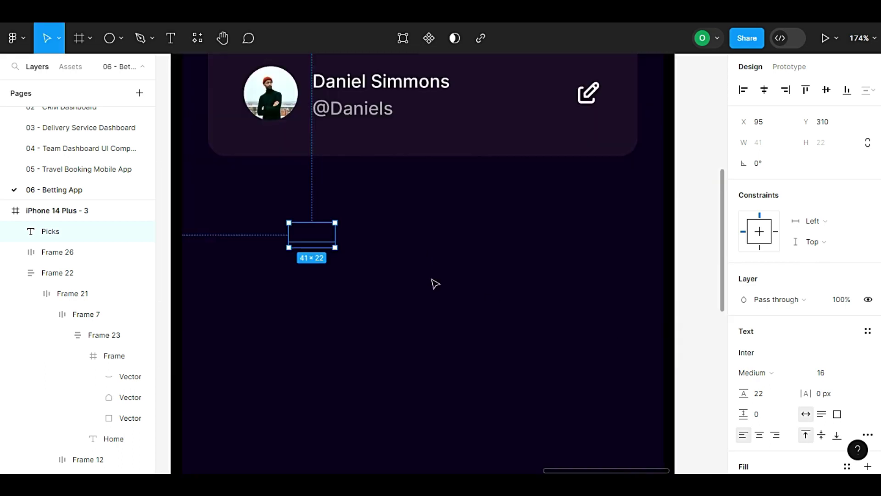
pyautogui.hotkey('shift', 'a')
pyautogui.scroll(-4, 796, 309)
pyautogui.click(868, 331)
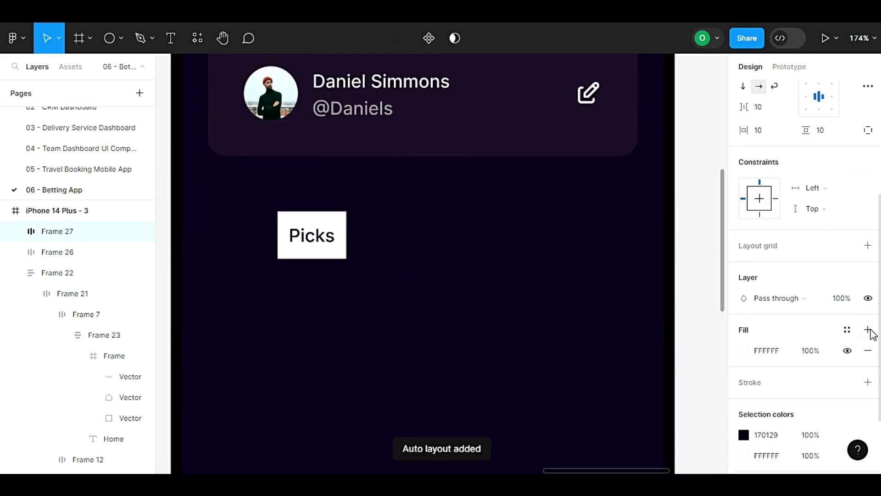
# Step: Give the Picks chip 16 corner radius and 8 padding, then move it left
pyautogui.scroll(3, 786, 283)
pyautogui.scroll(2, 786, 283)
pyautogui.click(832, 213)
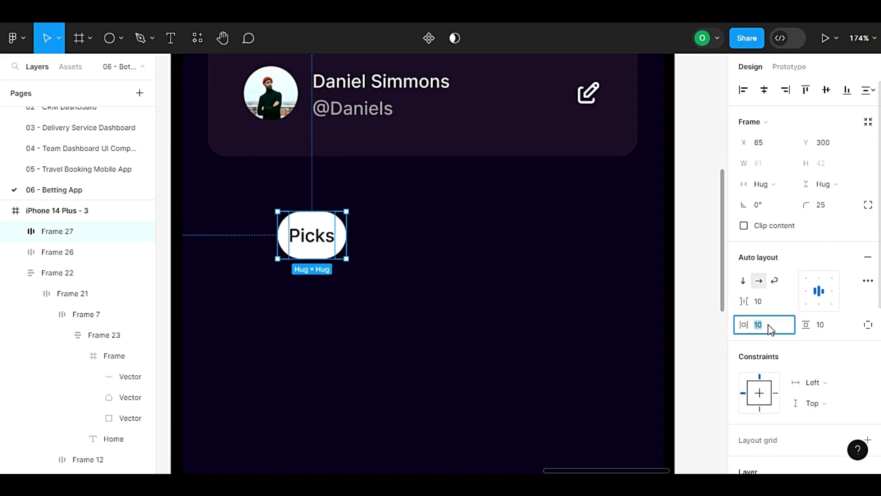
pyautogui.write('16')
pyautogui.press('Tab')
pyautogui.write('8')
pyautogui.press('Return')
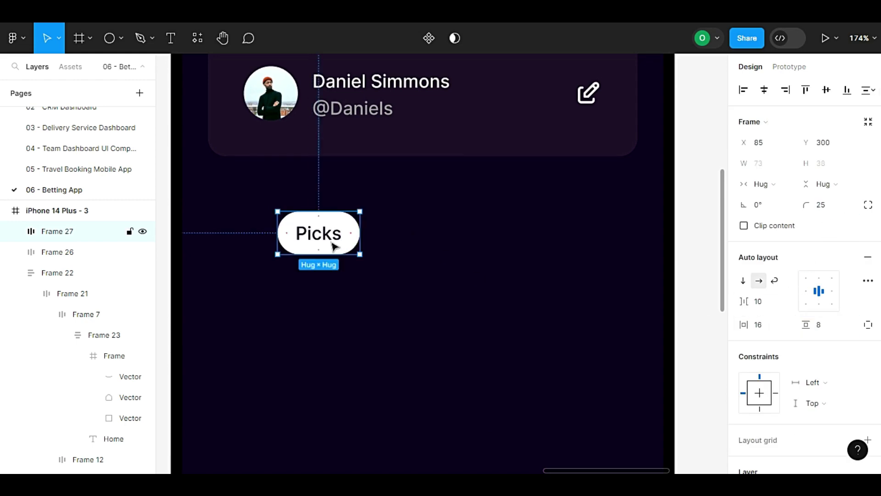
pyautogui.moveTo(334, 246); pyautogui.dragTo(279, 243)
# Step: Wrap the Picks pill in an auto-layout frame and duplicate it into three side-by-side pills
pyautogui.doubleClick(271, 237)
pyautogui.click(388, 250)
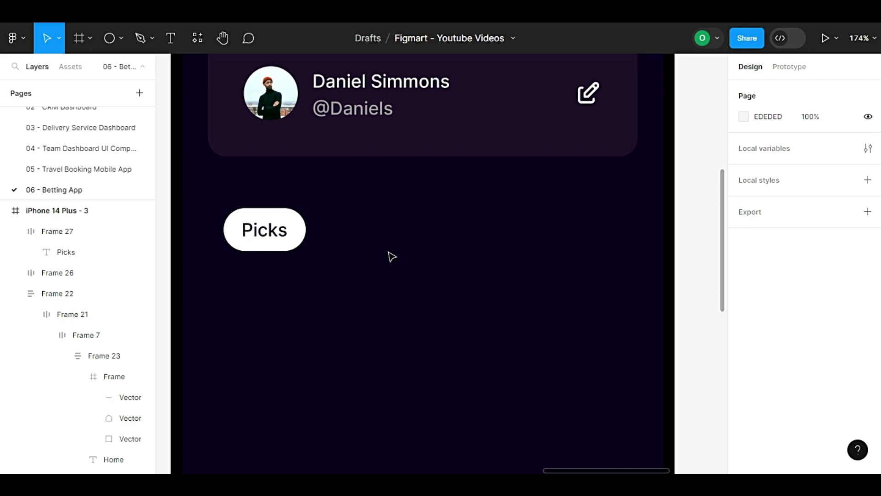
pyautogui.click(306, 230)
pyautogui.hotkey('shift', 'a')
pyautogui.click(290, 230)
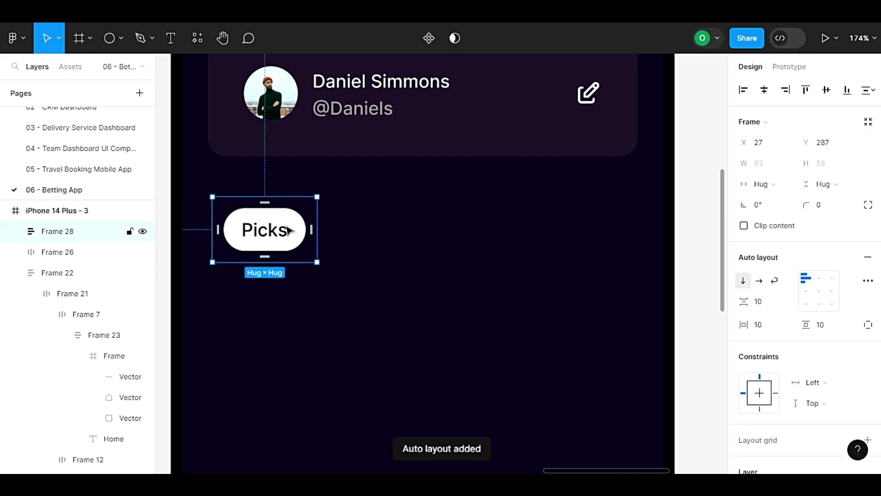
pyautogui.hotkey('ctrl', 'd')
pyautogui.hotkey('ctrl', 'd')
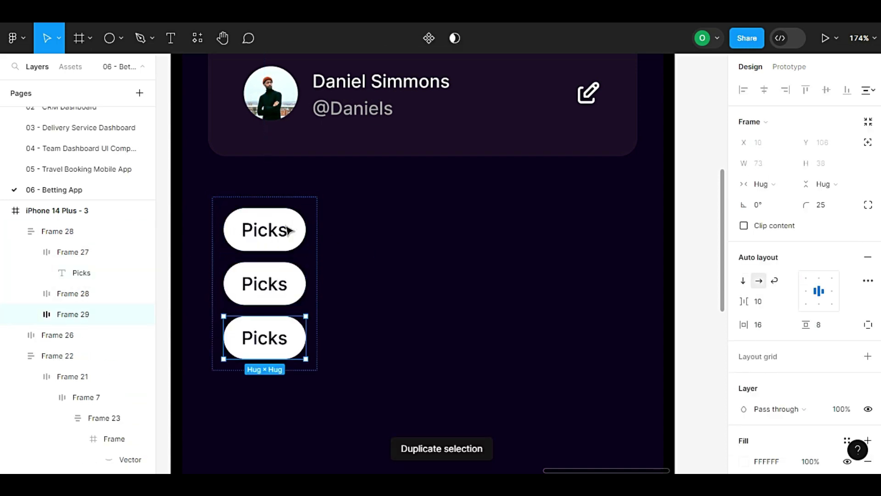
pyautogui.press('Escape')
pyautogui.click(289, 230)
pyautogui.hotkey('shift', 'a')
# Step: Remove the white fill from the middle pill and lighten its label colour
pyautogui.click(452, 231)
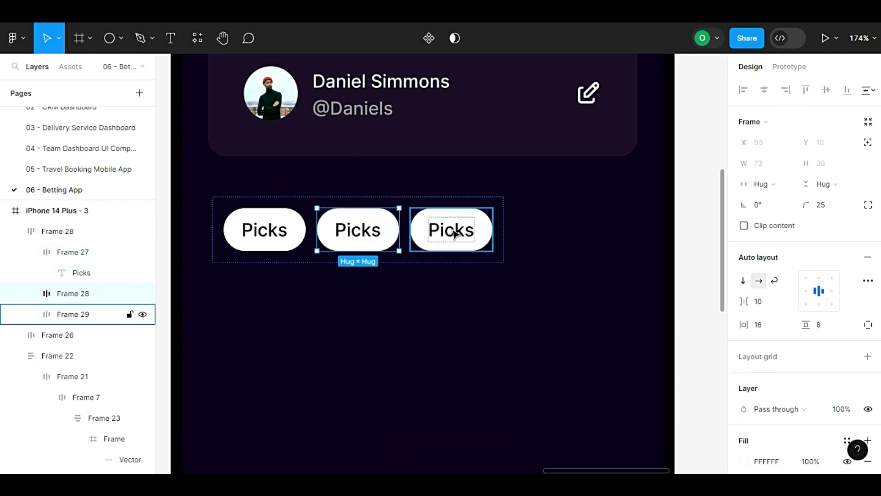
pyautogui.keyDown('shift'); pyautogui.click(358, 230); pyautogui.keyUp('shift')
pyautogui.scroll(-3, 746, 301)
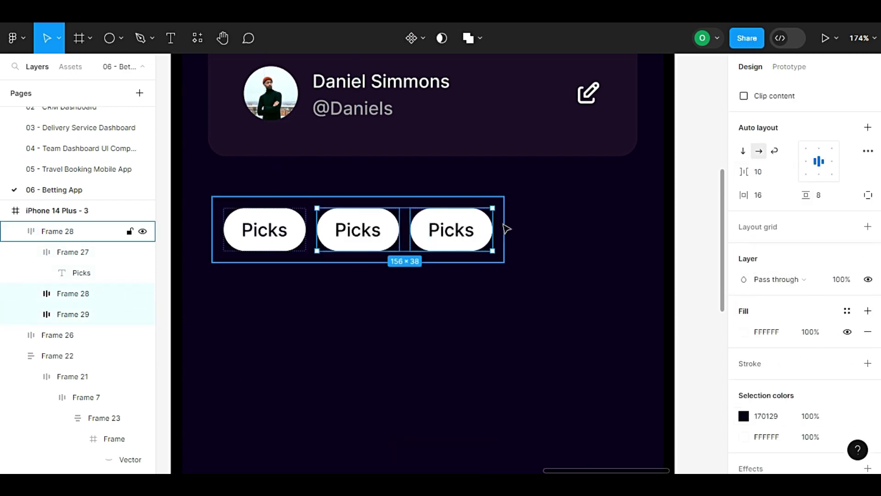
pyautogui.click(507, 228)
pyautogui.doubleClick(374, 244)
pyautogui.scroll(-3, 771, 342)
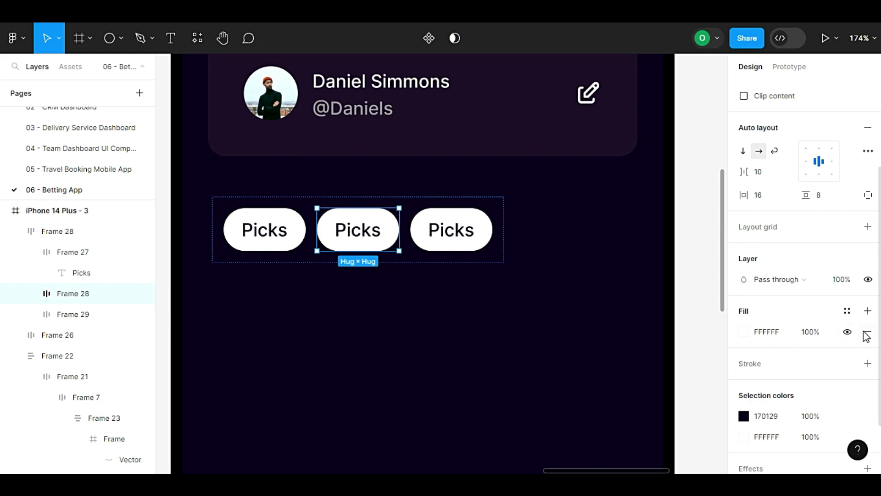
pyautogui.click(868, 337)
pyautogui.click(743, 395)
pyautogui.moveTo(630, 254); pyautogui.dragTo(565, 179)
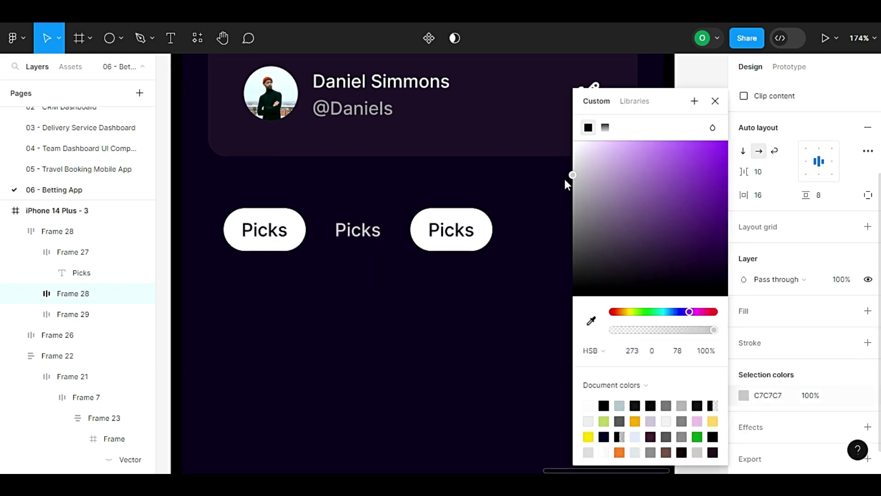
# Step: Remove the third pill's white fill and set its label colour to C7C7C7
pyautogui.click(770, 396)
pyautogui.press('Tab')
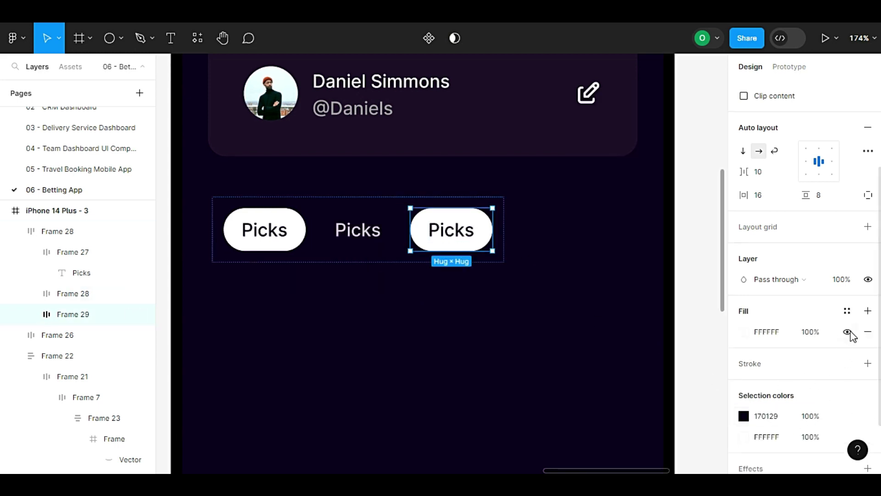
pyautogui.click(868, 331)
pyautogui.click(766, 396)
pyautogui.write('C7C7C7')
pyautogui.press('Return')
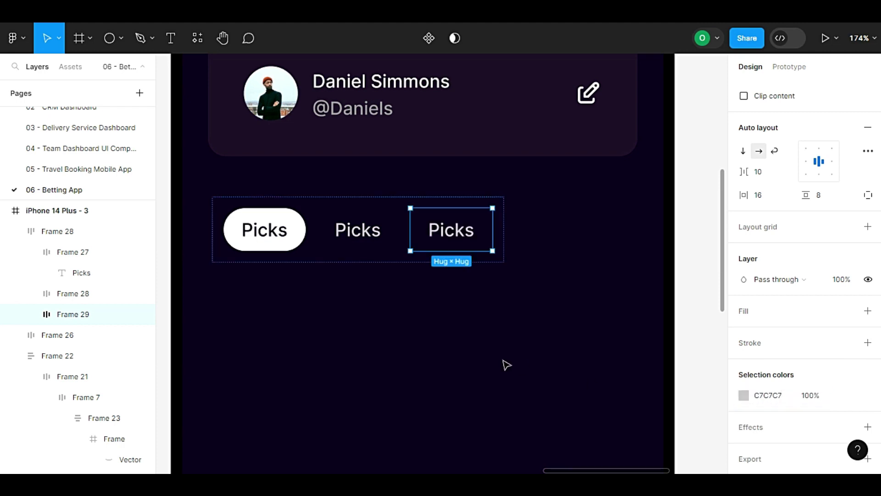
pyautogui.click(506, 365)
# Step: Set the tab bar's padding to 4 horizontal and 8 vertical
pyautogui.click(452, 239)
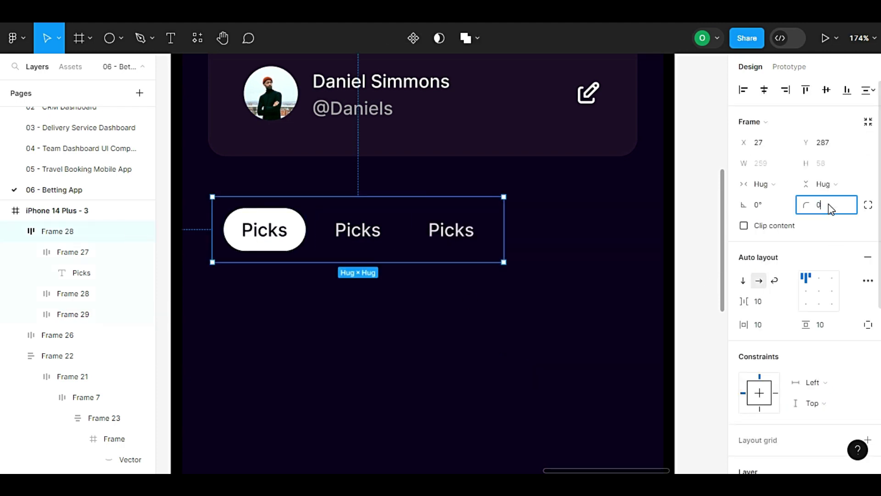
pyautogui.click(776, 322)
pyautogui.write('4')
pyautogui.press('Tab')
pyautogui.write('8')
pyautogui.press('Return')
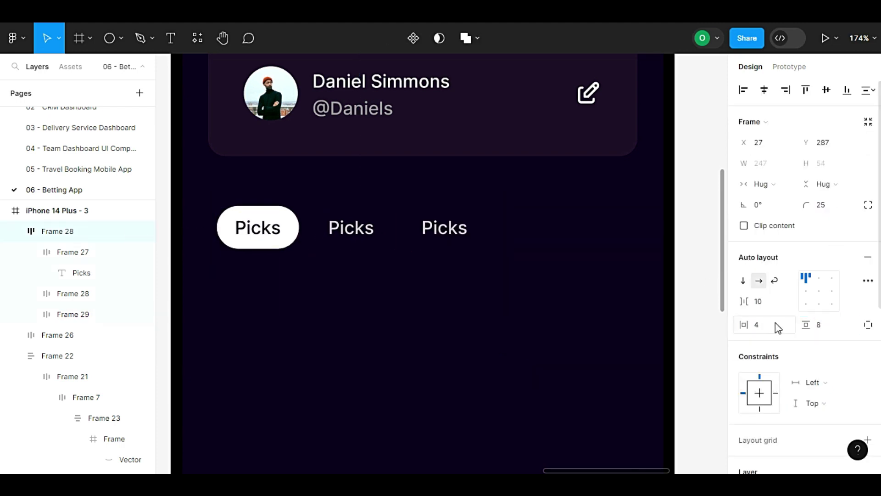
# Step: Fill the tab bar with dark purple 271833
pyautogui.scroll(-3, 775, 322)
pyautogui.click(867, 394)
pyautogui.click(744, 415)
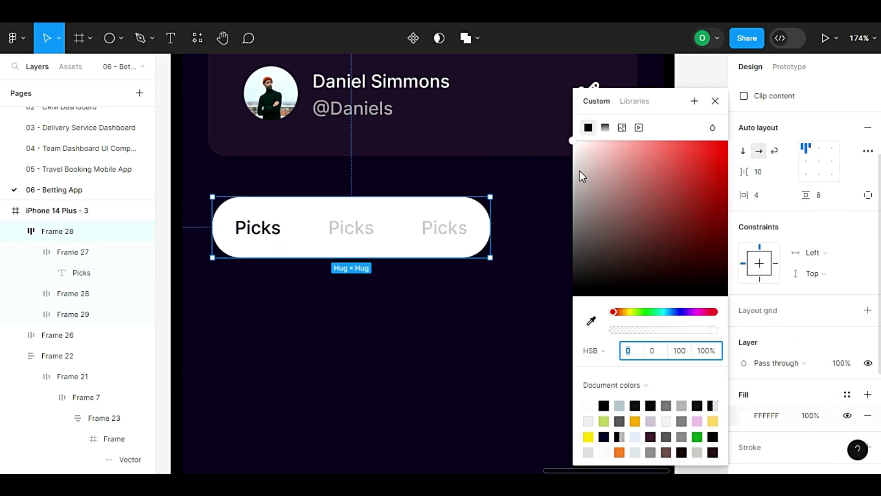
pyautogui.moveTo(579, 170); pyautogui.dragTo(557, 226)
pyautogui.hotkey('ctrl', 'v')
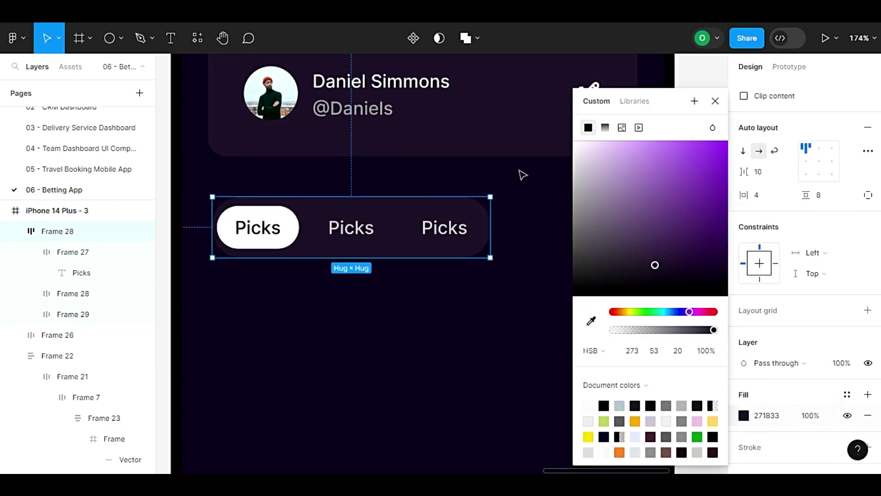
pyautogui.click(519, 179)
# Step: Wrap the tab bar in a 428-wide auto-layout frame and make the bar fill its width
pyautogui.click(489, 220)
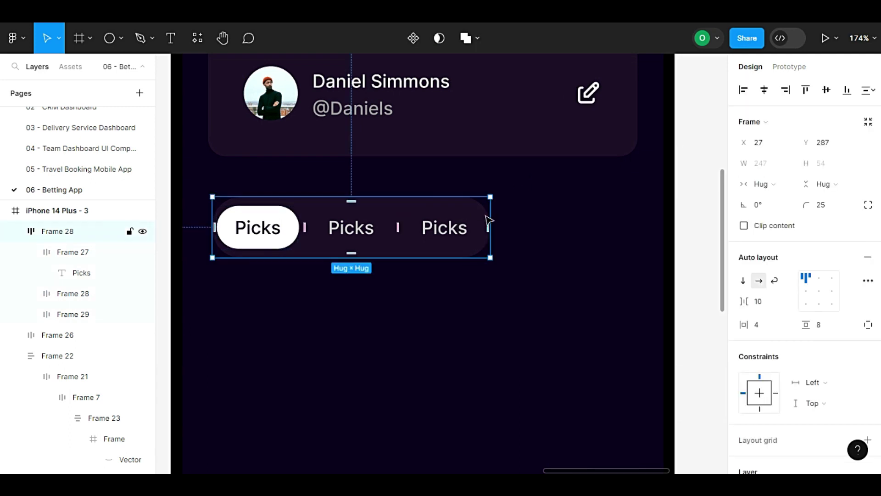
pyautogui.hotkey('shift', '0')
pyautogui.hotkey('shift', 'a')
pyautogui.click(762, 163)
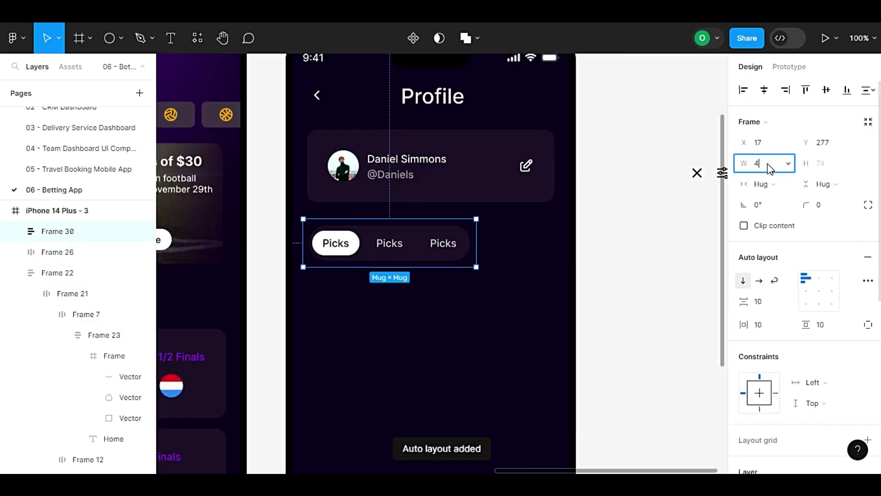
pyautogui.write('428')
pyautogui.press('Return')
pyautogui.click(433, 248)
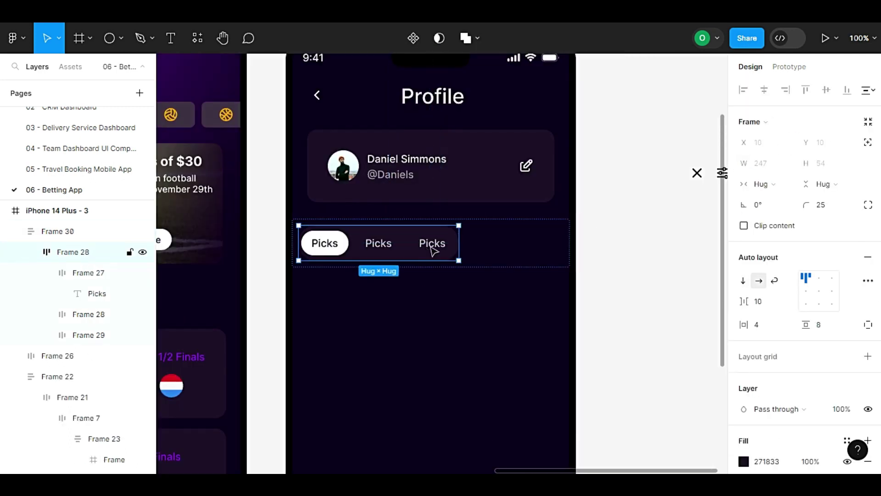
pyautogui.click(764, 183)
pyautogui.click(772, 203)
# Step: Space the tabs with a 32 gap and centre them within the bar
pyautogui.click(788, 301)
pyautogui.click(771, 316)
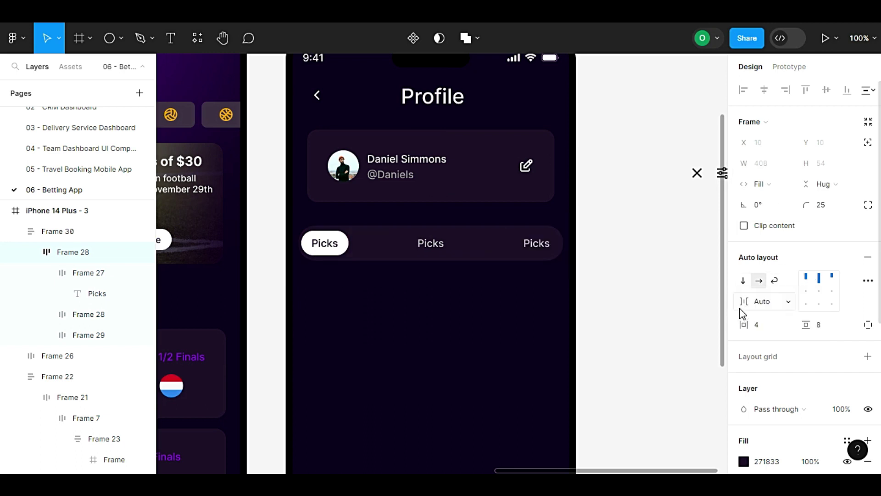
pyautogui.click(766, 301)
pyautogui.write('32')
pyautogui.press('Return')
pyautogui.click(819, 291)
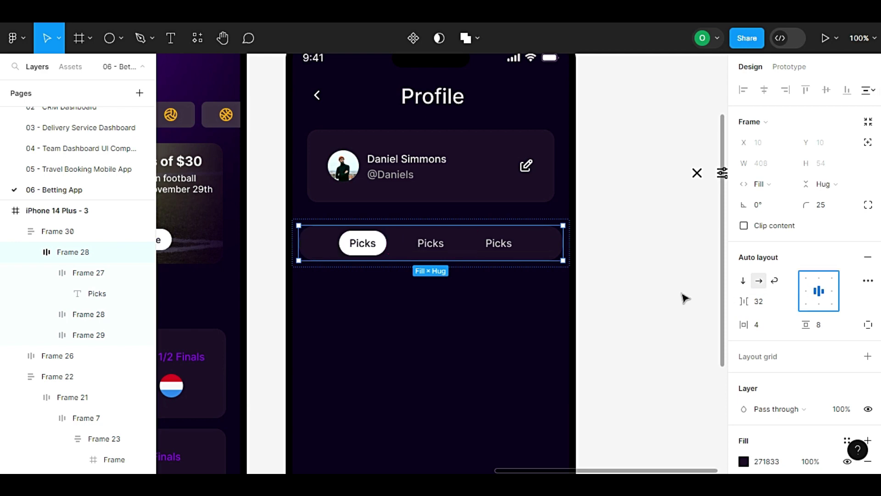
# Step: Resize all three Picks pills to 120 wide, then narrow them to 100
pyautogui.click(363, 247)
pyautogui.click(761, 163)
pyautogui.write('120')
pyautogui.press('Return')
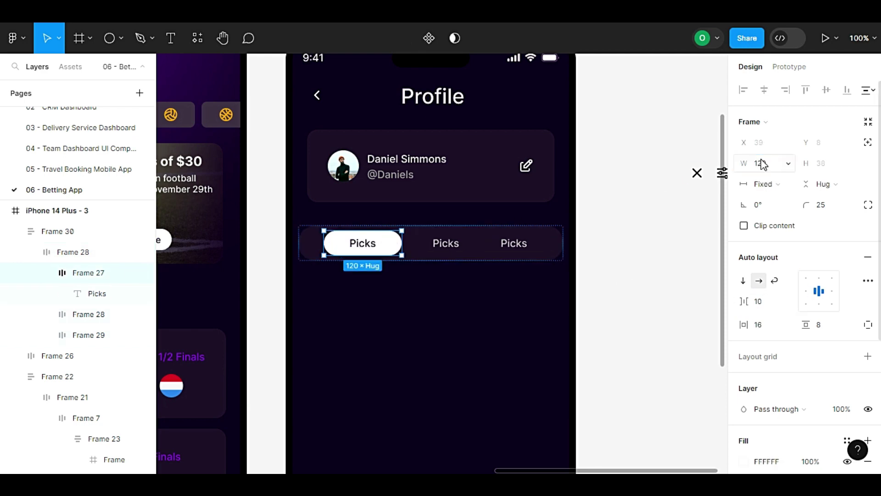
pyautogui.keyDown('shift'); pyautogui.click(88, 335); pyautogui.keyUp('shift')
pyautogui.click(765, 163)
pyautogui.write('120')
pyautogui.press('Return')
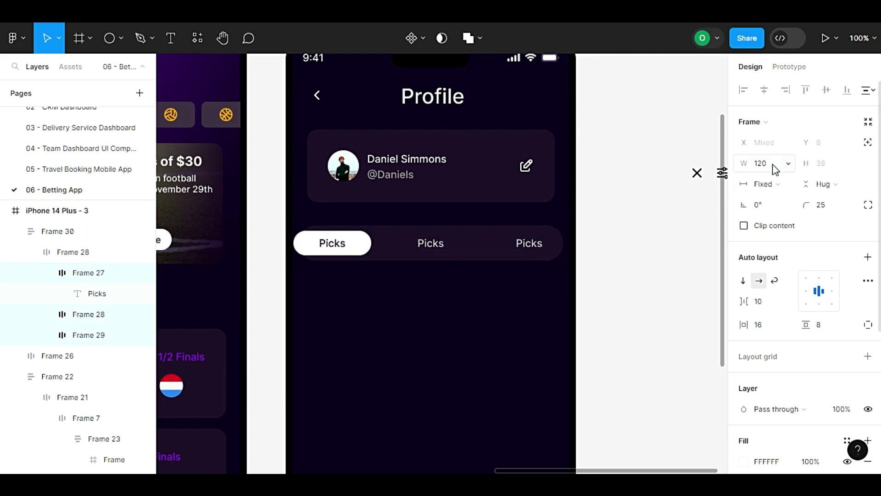
pyautogui.hotkey('ctrl', 'a')
pyautogui.write('100')
pyautogui.press('Return')
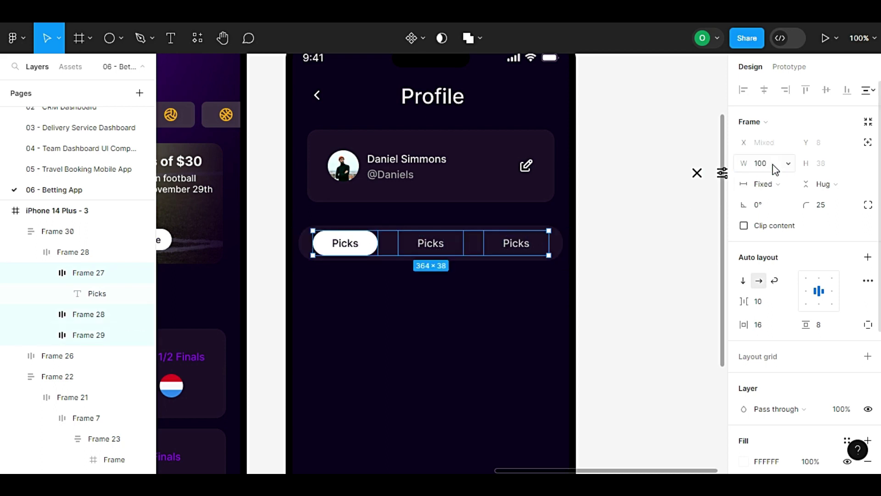
# Step: Group the three Picks pills into a new auto-layout frame
pyautogui.click(664, 222)
pyautogui.click(524, 246)
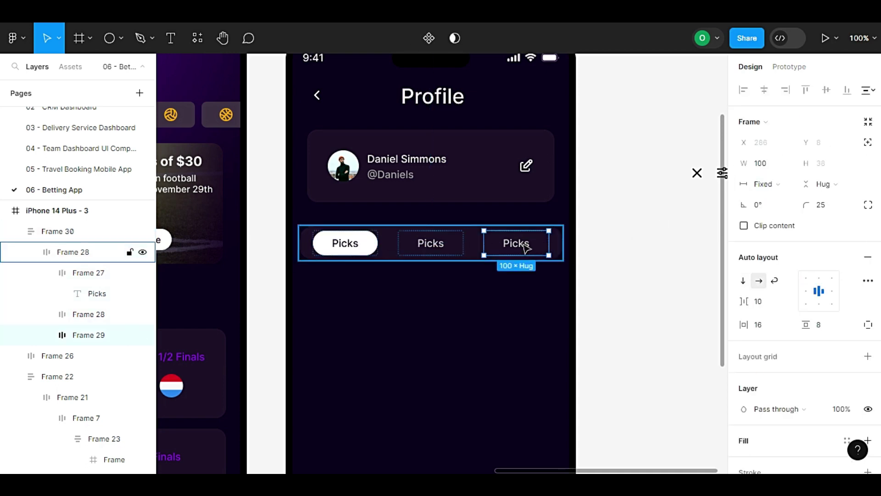
pyautogui.press('Escape')
pyautogui.click(528, 248)
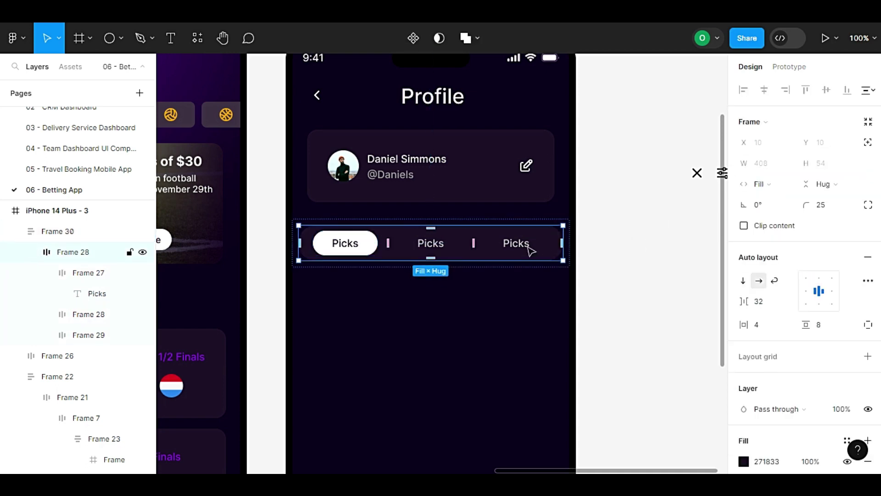
pyautogui.click(530, 250)
pyautogui.keyDown('shift'); pyautogui.click(453, 246); pyautogui.keyUp('shift')
pyautogui.keyDown('shift'); pyautogui.click(354, 250); pyautogui.keyUp('shift')
pyautogui.hotkey('shift', 'a')
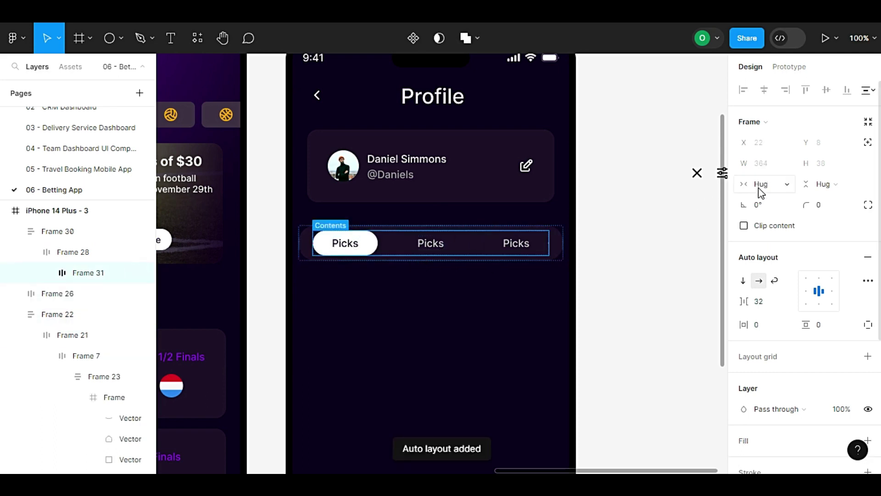
# Step: Set the three pills to fill the available width
pyautogui.click(345, 243)
pyautogui.keyDown('shift'); pyautogui.click(430, 243); pyautogui.keyUp('shift')
pyautogui.keyDown('shift'); pyautogui.click(507, 244); pyautogui.keyUp('shift')
pyautogui.click(770, 188)
pyautogui.click(762, 217)
pyautogui.click(642, 264)
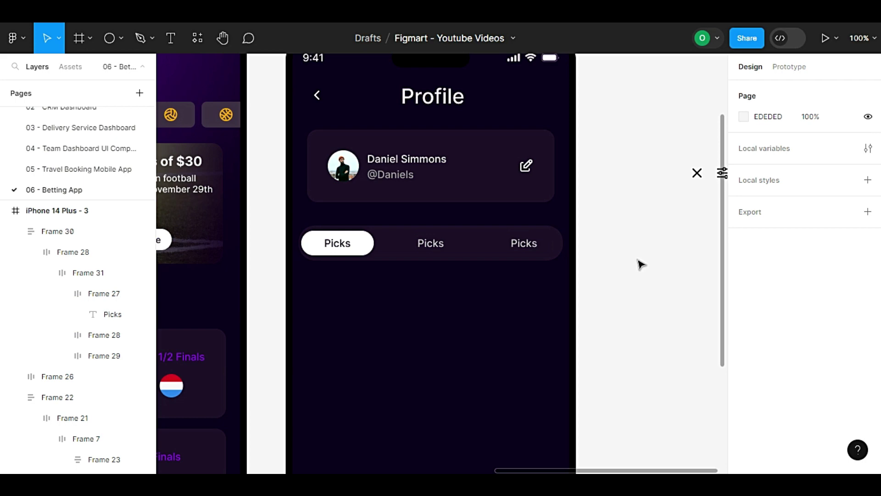
# Step: Set the tab bar's vertical padding to 4
pyautogui.moveTo(325, 210); pyautogui.dragTo(275, 291)
pyautogui.click(622, 253)
pyautogui.click(821, 325)
pyautogui.write('4')
pyautogui.press('Return')
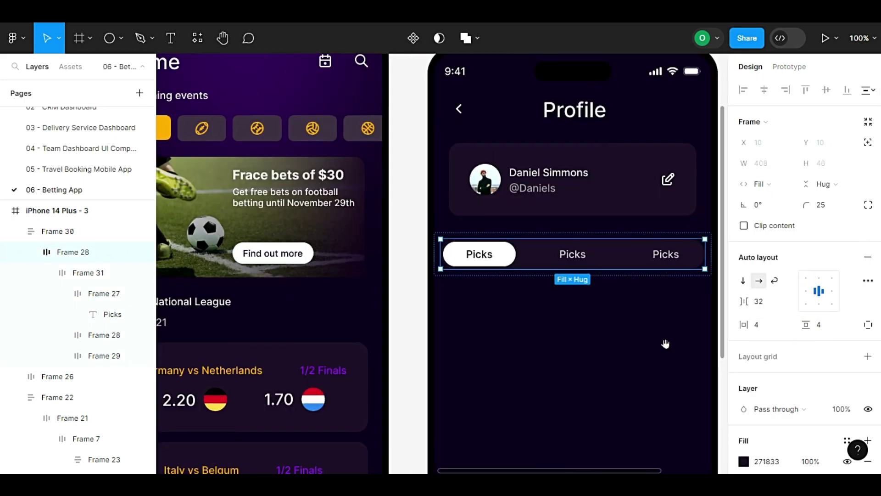
pyautogui.hscroll(3, 665, 345)
pyautogui.click(659, 309)
# Step: Wrap the profile card in a 428-wide auto-layout frame centred horizontally
pyautogui.click(527, 249)
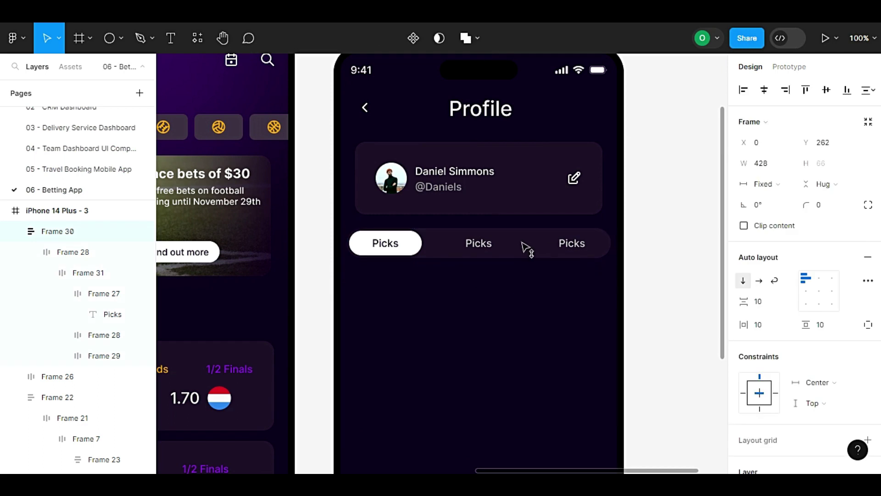
pyautogui.click(542, 195)
pyautogui.hotkey('shift', 'a')
pyautogui.click(757, 163)
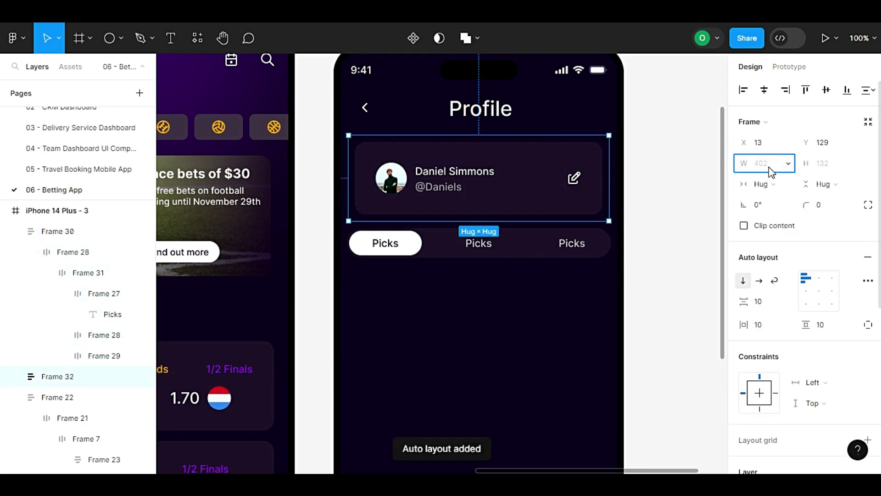
pyautogui.write('428')
pyautogui.press('Return')
pyautogui.click(763, 91)
# Step: Remove the card wrapper's padding and stretch the profile card to full width
pyautogui.click(775, 322)
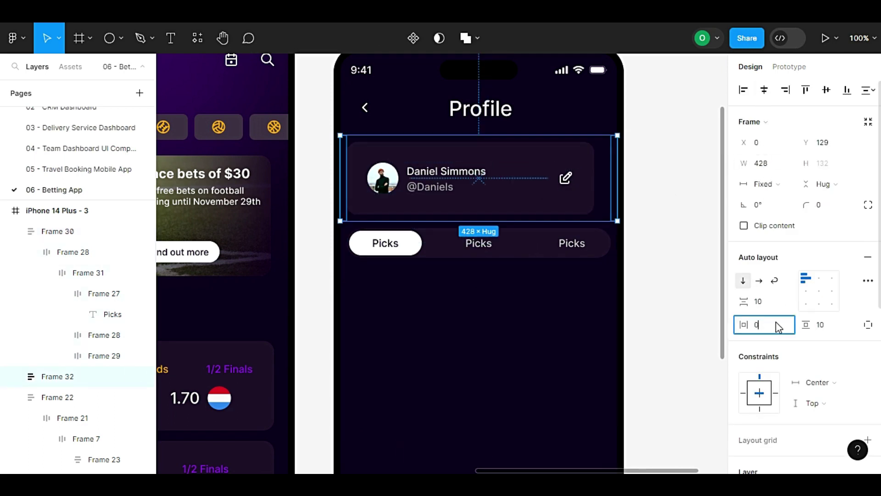
pyautogui.write('0')
pyautogui.press('Return')
pyautogui.click(557, 189)
pyautogui.click(763, 184)
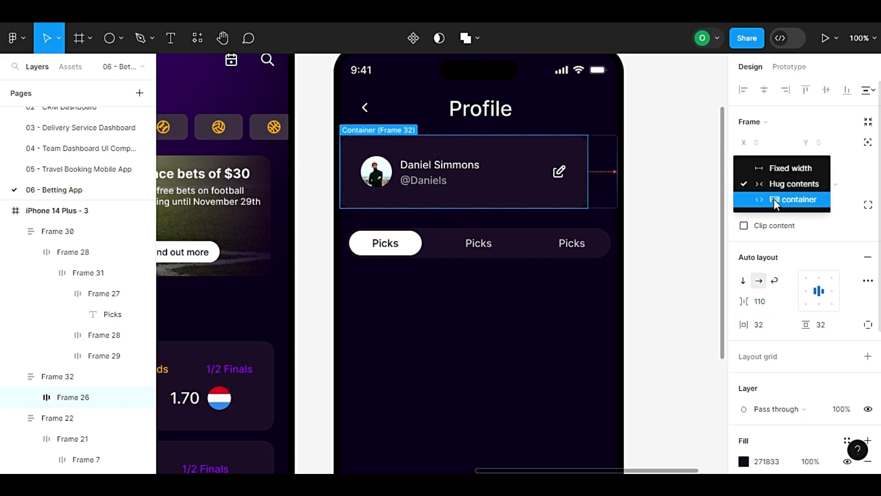
pyautogui.click(774, 199)
# Step: Set the Picks tab row's horizontal padding to 16
pyautogui.click(595, 245)
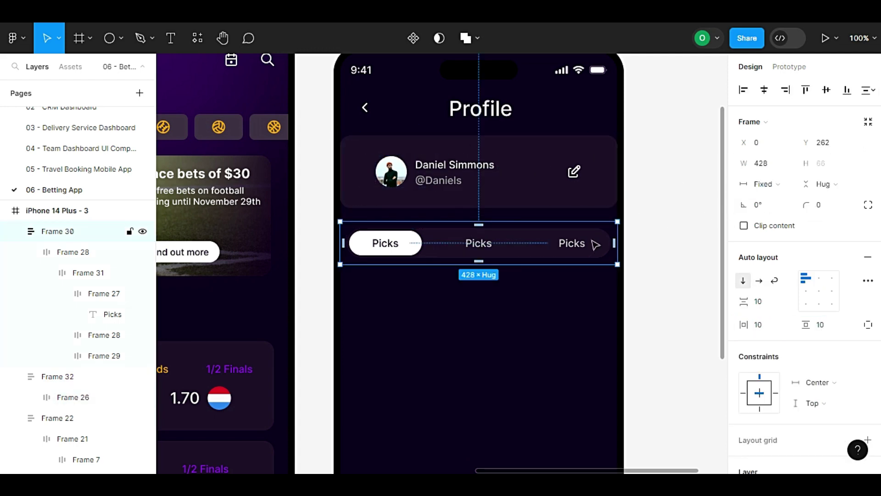
pyautogui.click(765, 323)
pyautogui.write('0')
pyautogui.press('Return')
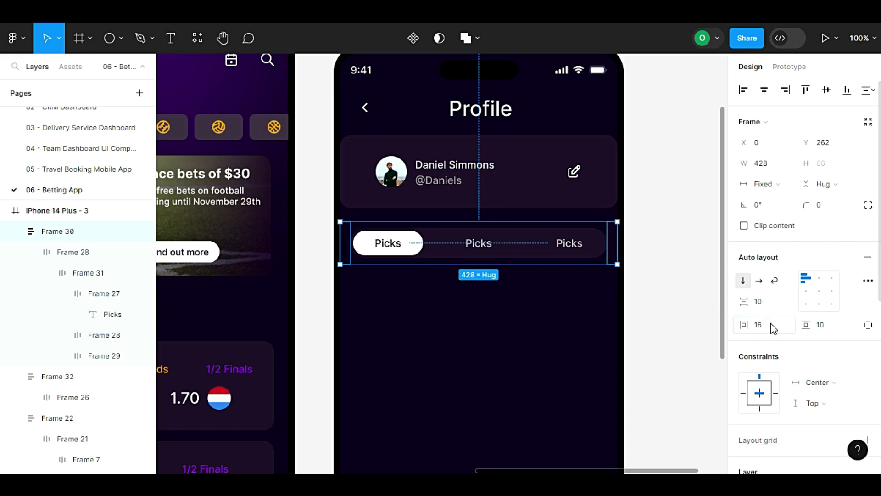
pyautogui.press('Tab')
# Step: Rename the middle tab to Wallet and the right tab to Socials
pyautogui.click(685, 232)
pyautogui.click(560, 248)
pyautogui.click(666, 257)
pyautogui.click(488, 240)
pyautogui.doubleClick(485, 238)
pyautogui.write('Wallet')
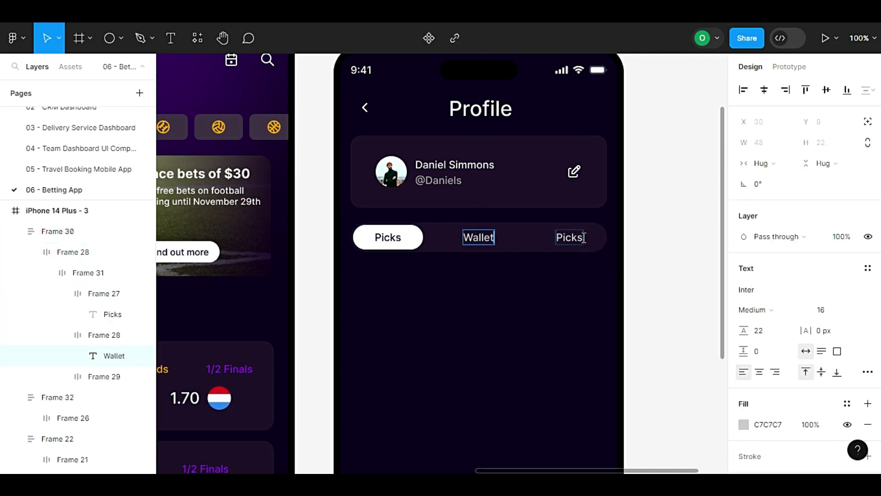
pyautogui.doubleClick(583, 238)
pyautogui.write('Soci')
pyautogui.click(656, 289)
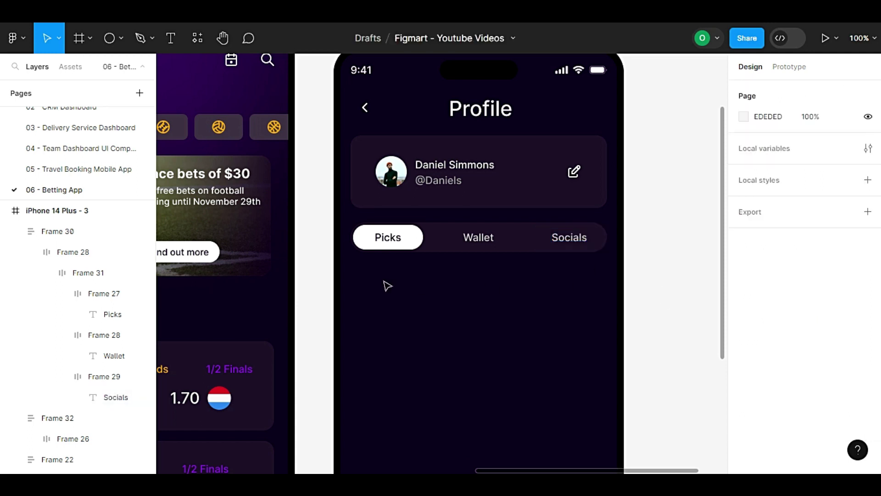
# Step: Copy the Picks pill below the tabs with a dark fill and white label
pyautogui.click(406, 243)
pyautogui.doubleClick(413, 239)
pyautogui.moveTo(414, 238); pyautogui.dragTo(396, 291)
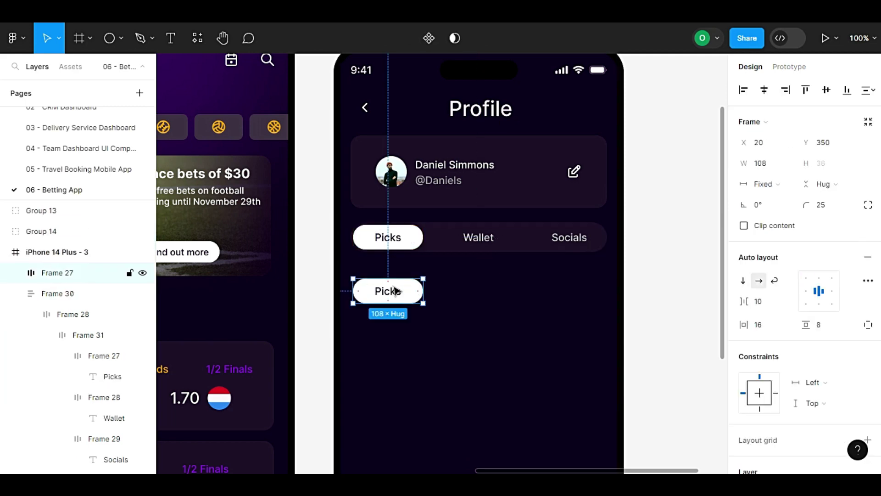
pyautogui.press('i')
pyautogui.click(666, 118)
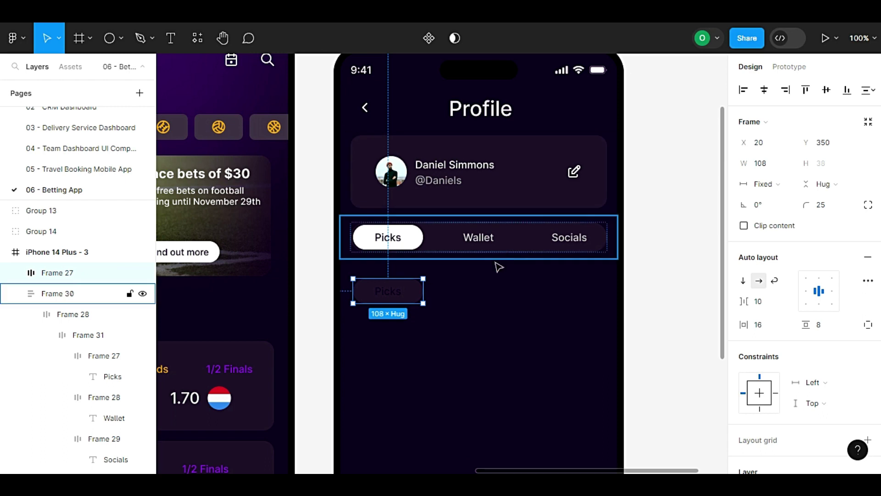
pyautogui.doubleClick(393, 296)
pyautogui.click(744, 424)
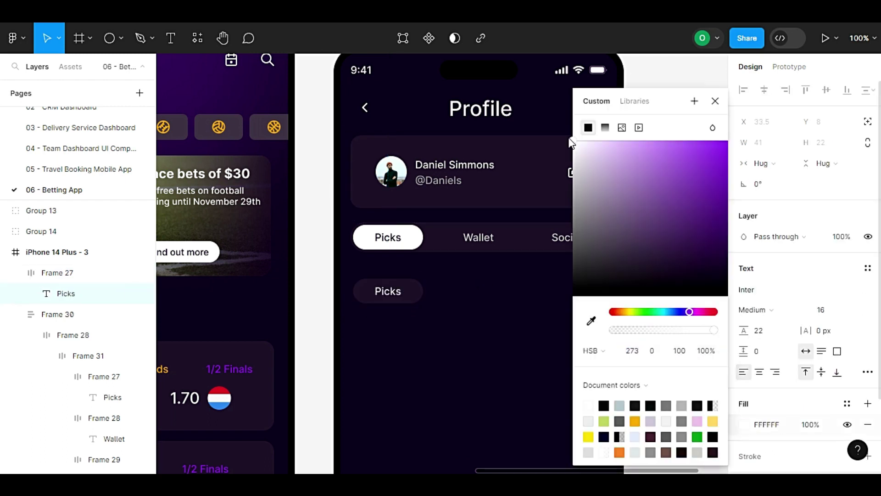
pyautogui.click(661, 79)
# Step: Paste a white X icon into the copied pill
pyautogui.hscroll(3, 567, 209)
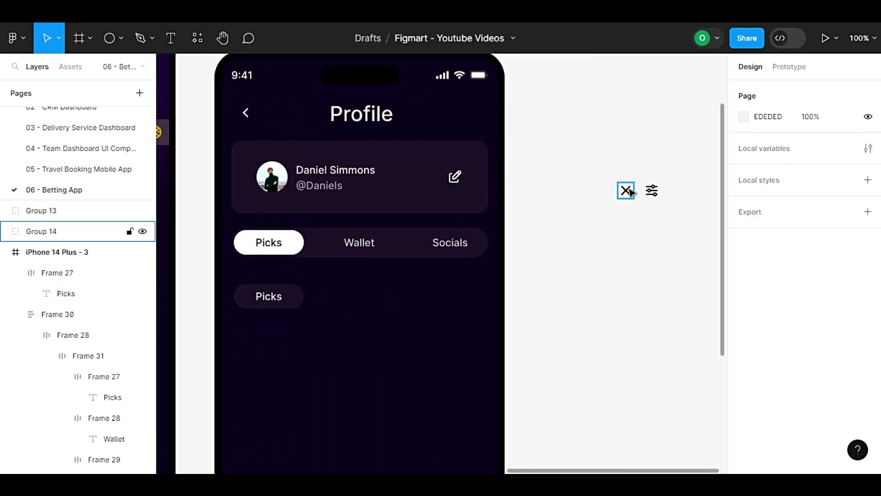
pyautogui.click(274, 298)
pyautogui.hotkey('ctrl', 'v')
pyautogui.click(744, 424)
pyautogui.click(576, 141)
pyautogui.click(530, 283)
# Step: Rename the pill 'Spreed' and set its width to Hug contents
pyautogui.moveTo(410, 287); pyautogui.dragTo(396, 286)
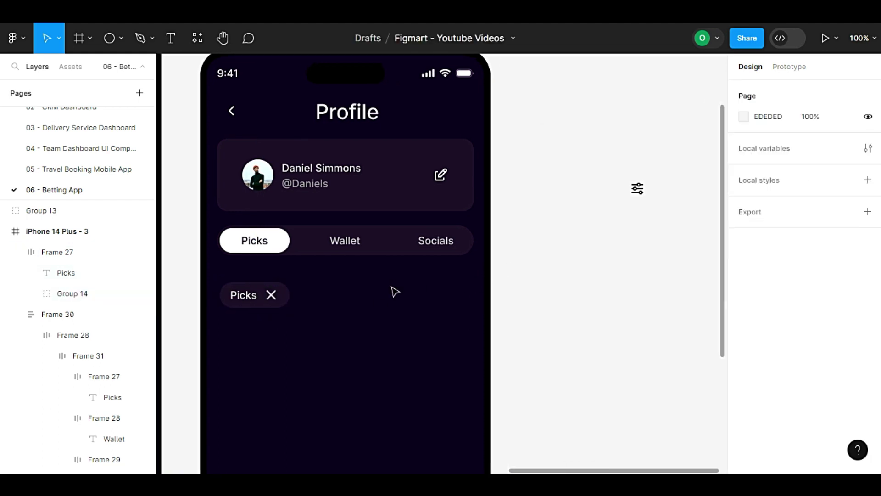
pyautogui.doubleClick(246, 296)
pyautogui.write('Spr')
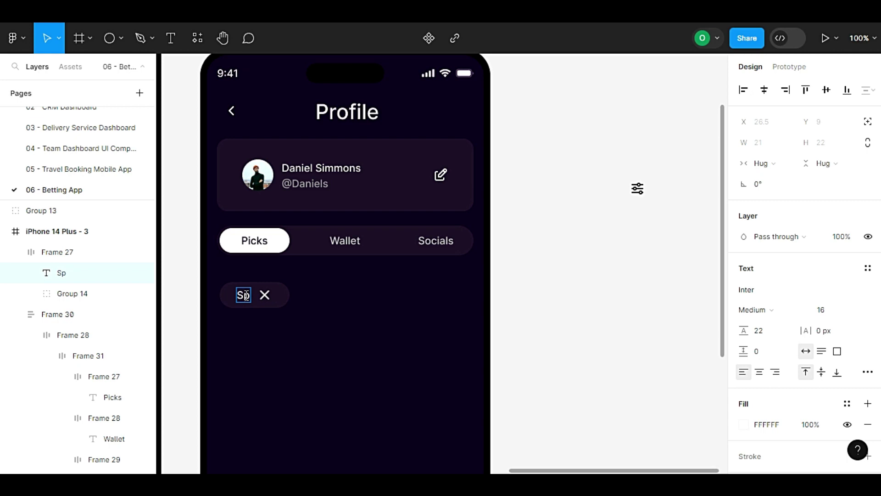
pyautogui.write('eed')
pyautogui.press('Escape')
pyautogui.click(276, 296)
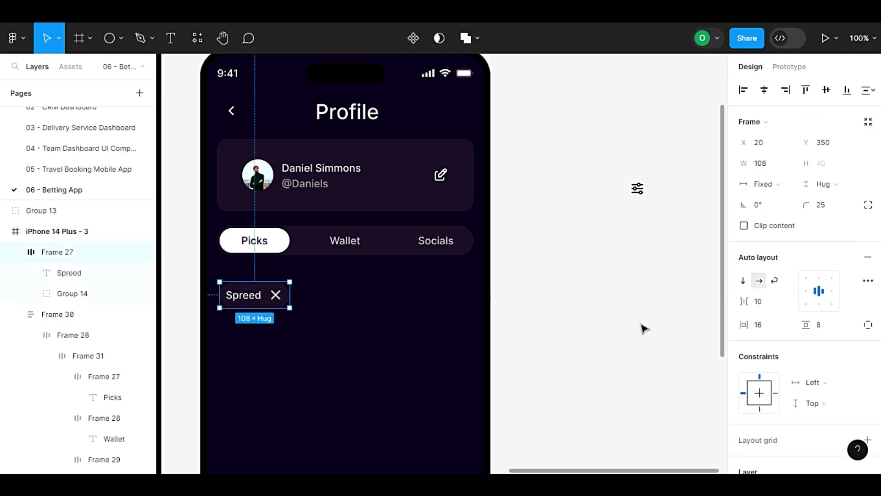
pyautogui.click(765, 184)
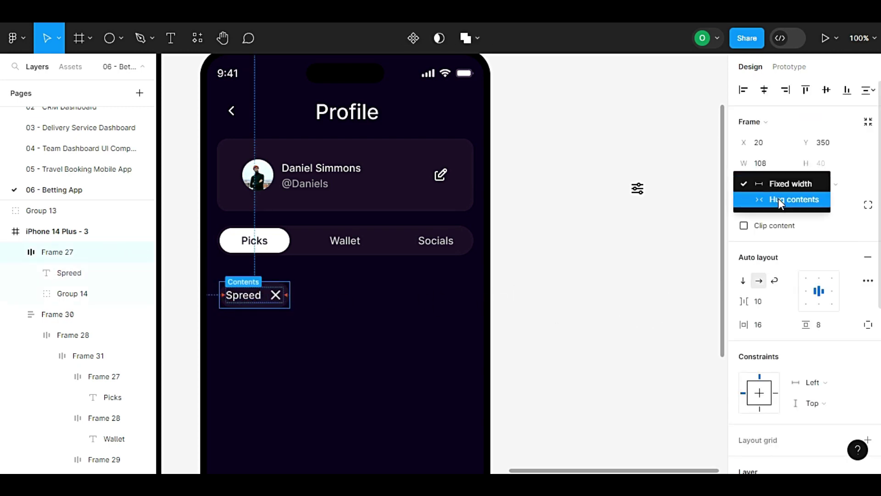
pyautogui.click(778, 199)
pyautogui.click(382, 291)
pyautogui.click(259, 296)
# Step: Duplicate it as a 'Win' chip and wrap both chips in a spaced auto layout row
pyautogui.moveTo(259, 296); pyautogui.dragTo(339, 294)
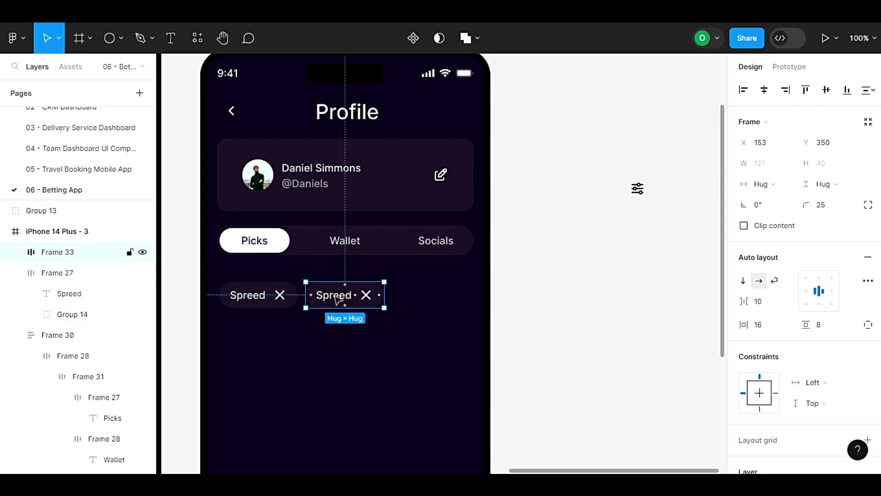
pyautogui.doubleClick(335, 294)
pyautogui.write('Win')
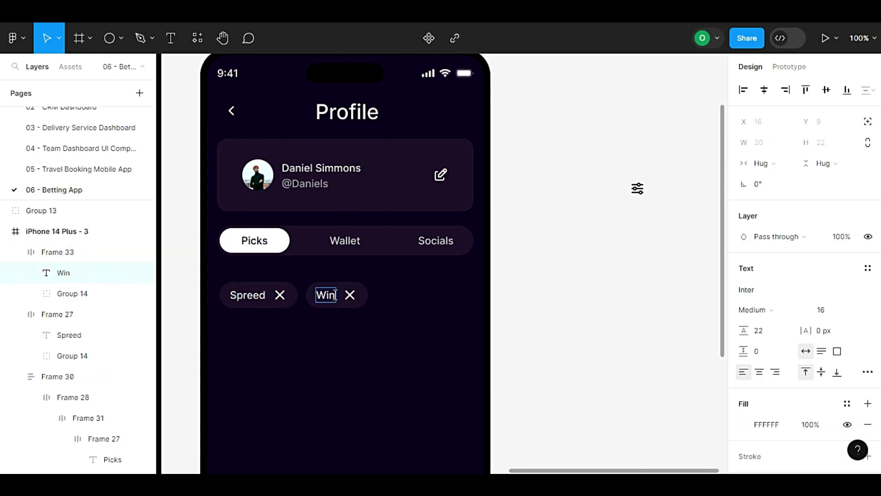
pyautogui.click(570, 290)
pyautogui.click(358, 295)
pyautogui.keyDown('shift'); pyautogui.click(268, 297); pyautogui.keyUp('shift')
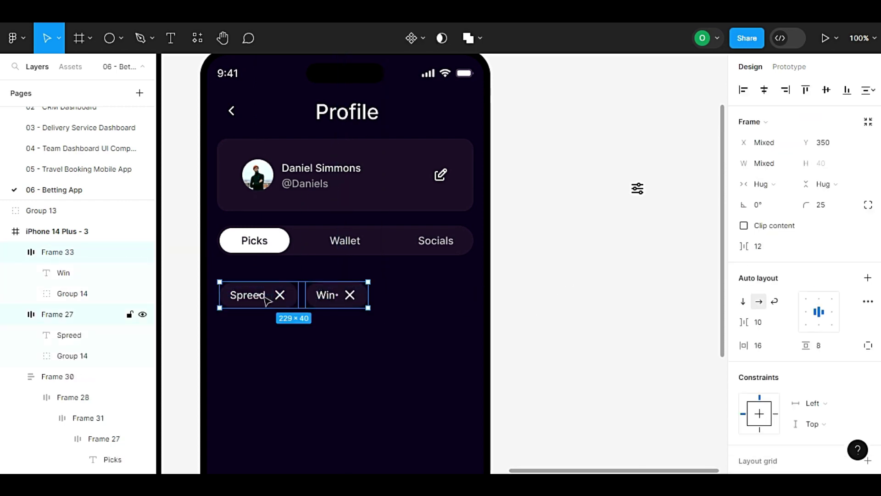
pyautogui.hotkey('shift', 'a')
pyautogui.click(764, 302)
pyautogui.click(610, 324)
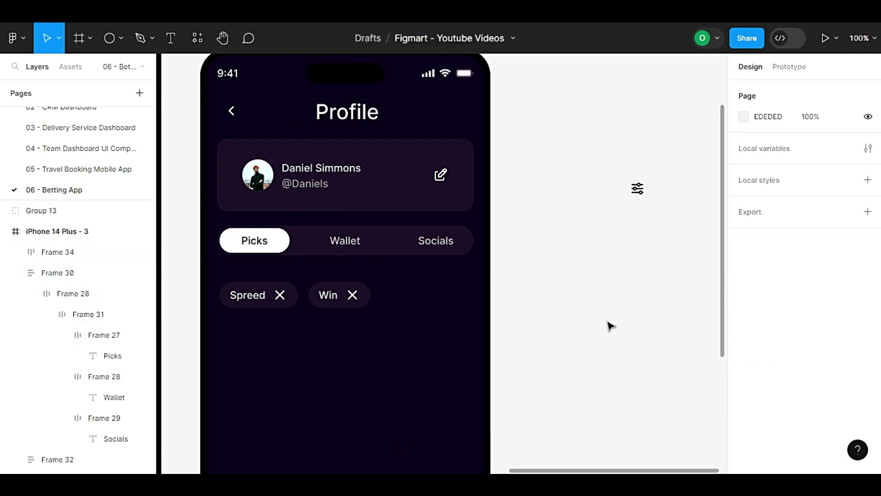
pyautogui.hscroll(-1, 663, 204)
# Step: Duplicate the Win chip and replace its X with a white filter icon
pyautogui.moveTo(664, 183); pyautogui.dragTo(559, 289)
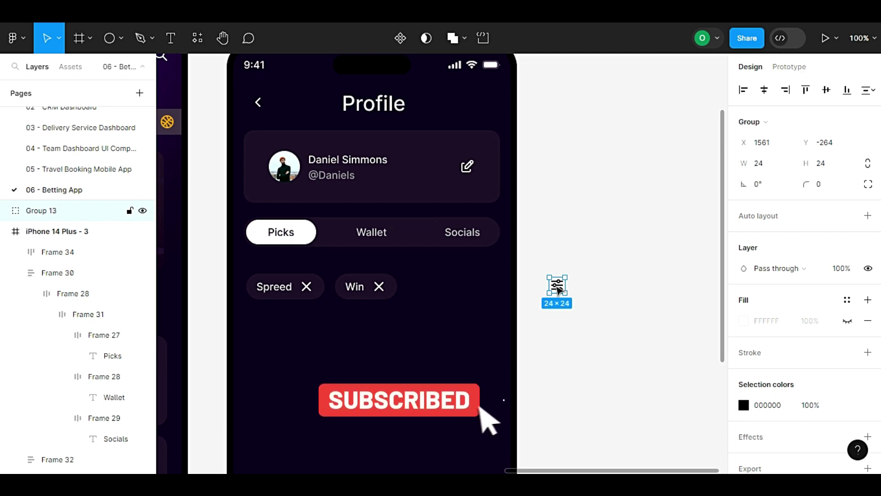
pyautogui.doubleClick(379, 290)
pyautogui.hotkey('ctrl', 'd')
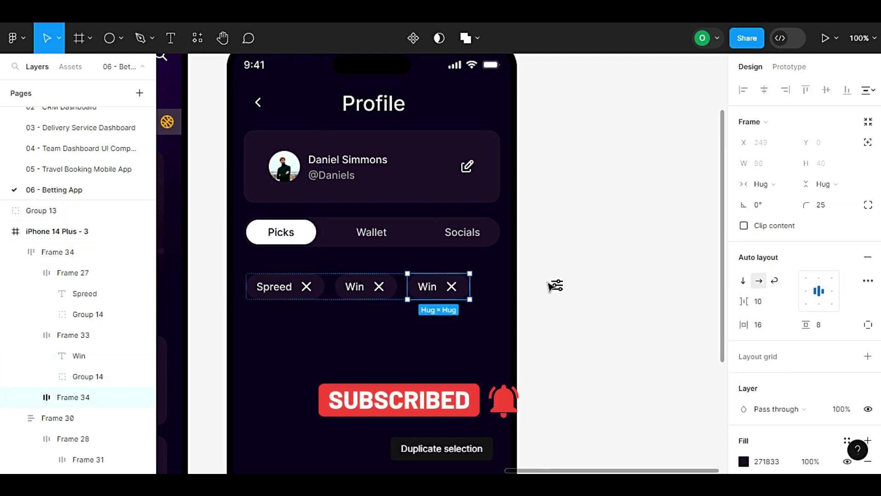
pyautogui.click(452, 288)
pyautogui.doubleClick(452, 288)
pyautogui.rightClick(452, 288)
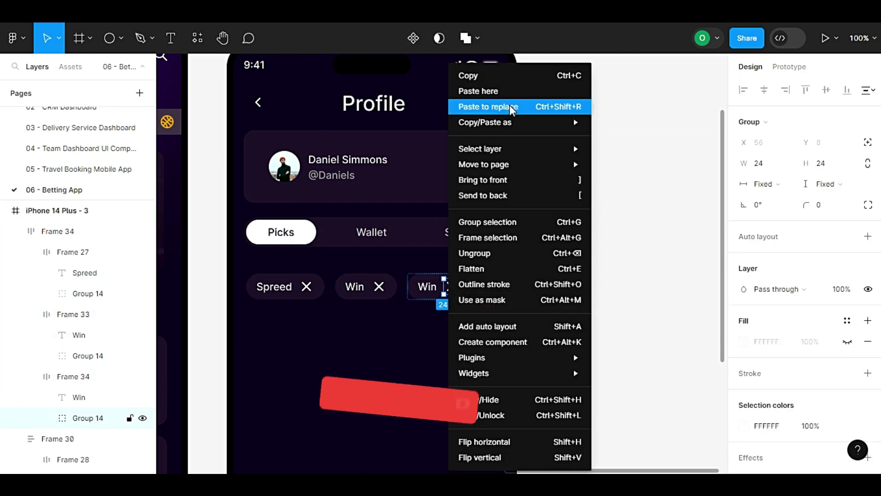
pyautogui.click(487, 106)
pyautogui.click(744, 425)
pyautogui.click(588, 406)
# Step: Delete the third chip's label and adjust its padding into a round filter button
pyautogui.doubleClick(425, 288)
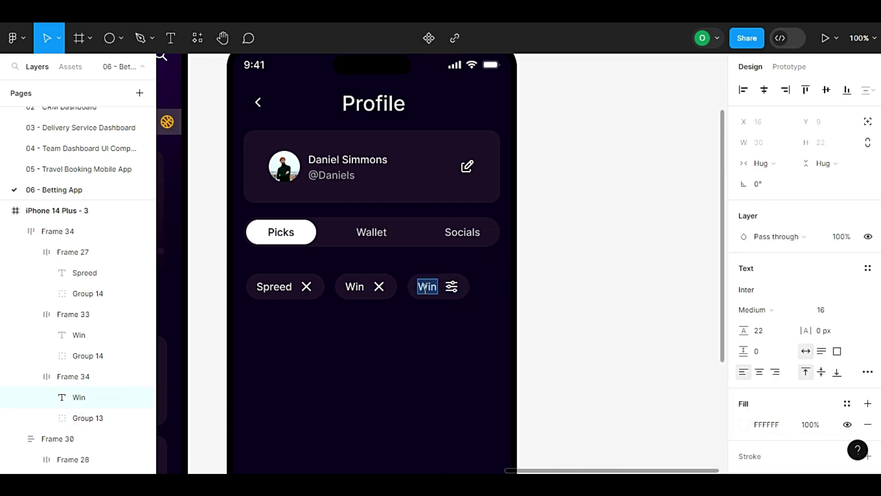
pyautogui.press('BackSpace')
pyautogui.click(572, 280)
pyautogui.click(432, 289)
pyautogui.click(772, 324)
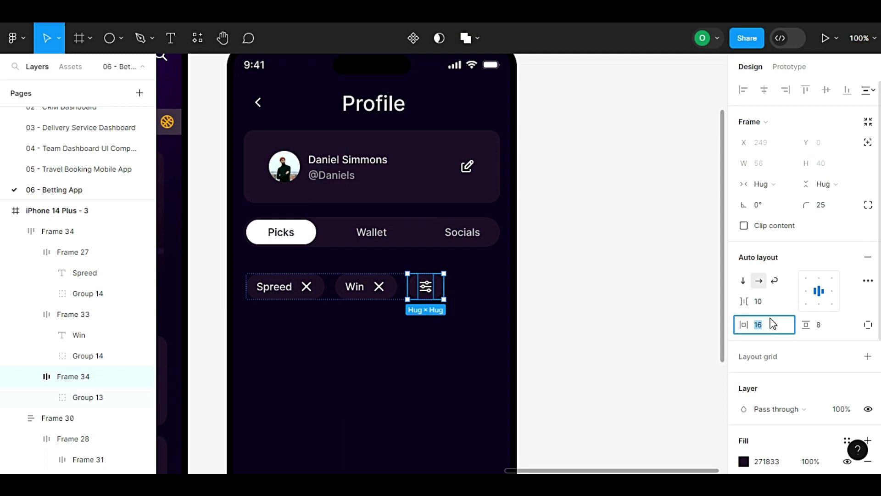
pyautogui.press('Escape')
# Step: Group the Spreed and Win chips in a fixed-width auto layout row
pyautogui.click(390, 288)
pyautogui.keyDown('shift'); pyautogui.click(306, 289); pyautogui.keyUp('shift')
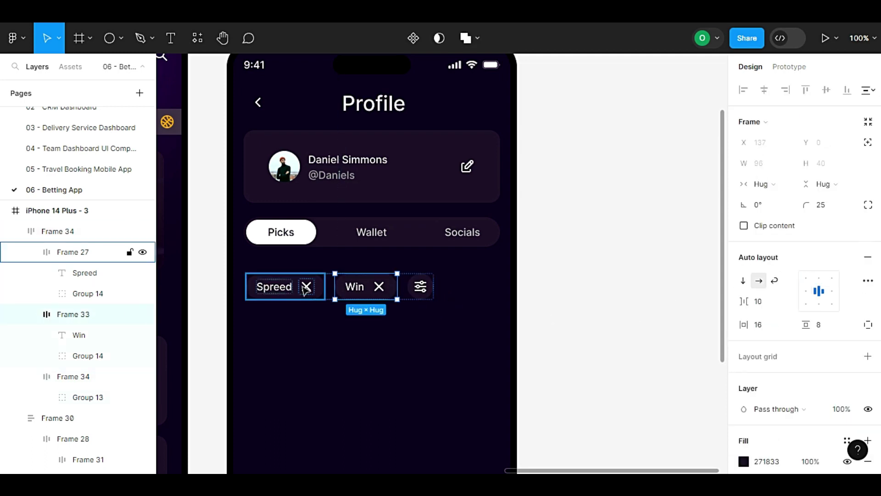
pyautogui.hotkey('shift', 'a')
pyautogui.click(763, 184)
pyautogui.click(772, 173)
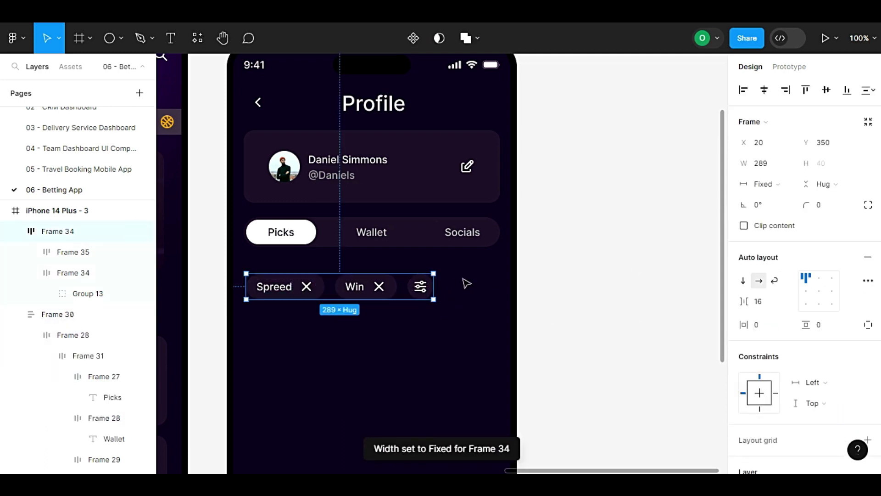
# Step: Wrap the chip row in a 428-wide container and make the row Fill container
pyautogui.hotkey('shift', 'a')
pyautogui.click(768, 160)
pyautogui.write('428')
pyautogui.press('Return')
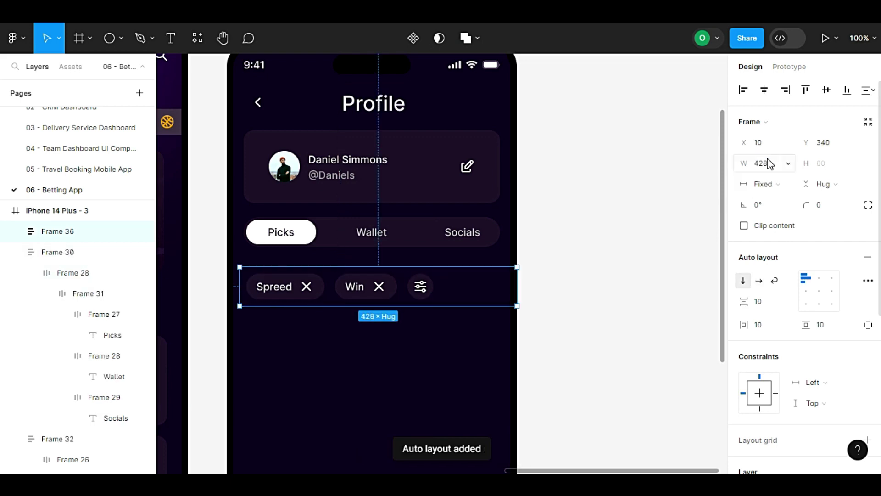
pyautogui.press('Return')
pyautogui.click(770, 184)
pyautogui.click(772, 214)
pyautogui.click(551, 270)
pyautogui.click(487, 271)
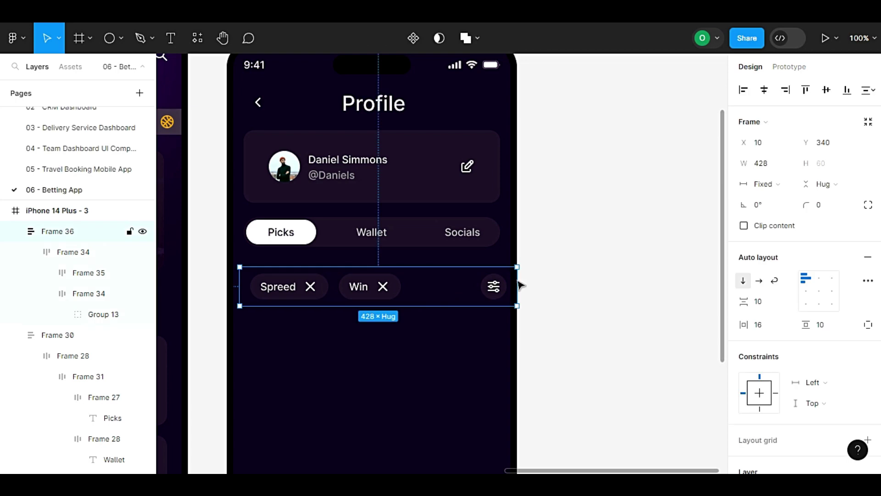
pyautogui.click(628, 255)
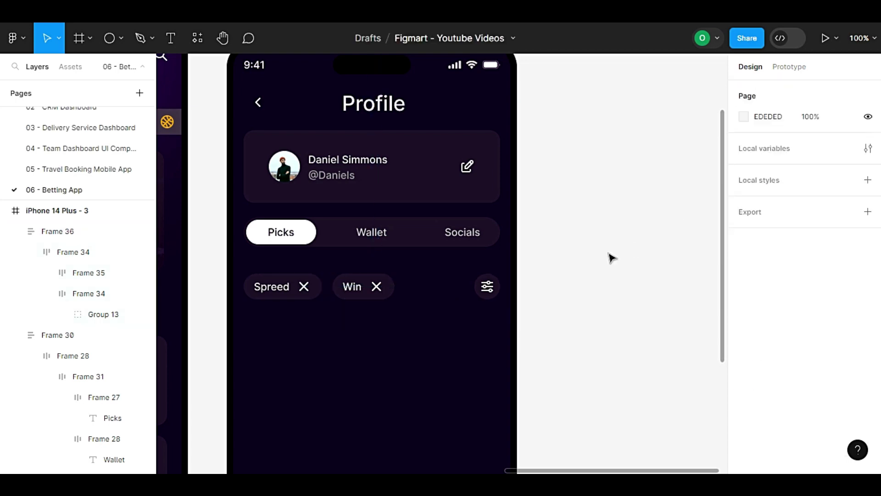
pyautogui.click(421, 289)
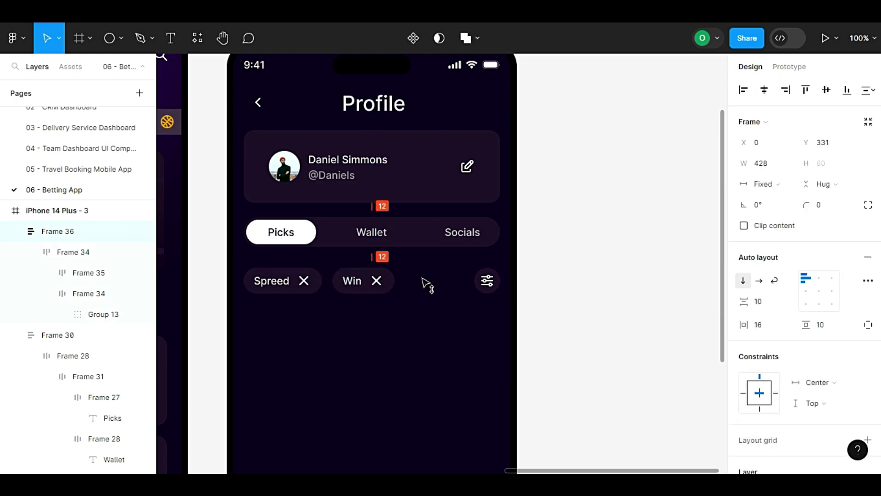
pyautogui.scroll(-1, 581, 271)
pyautogui.click(581, 271)
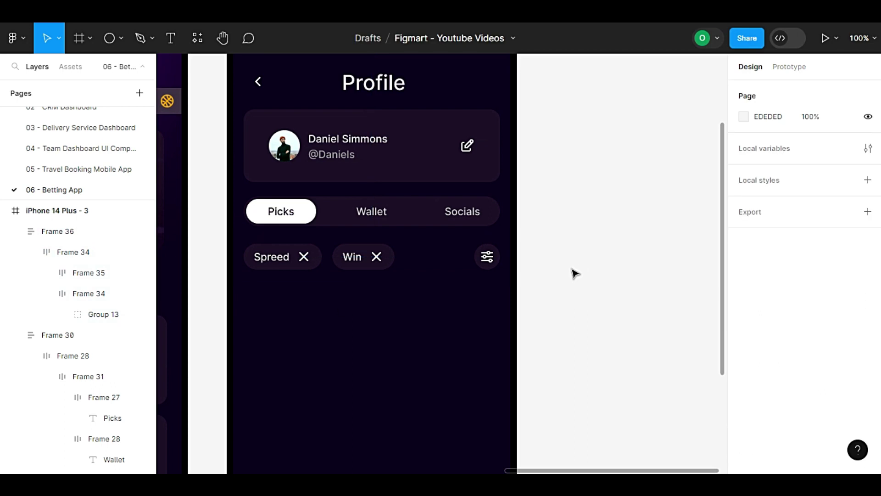
pyautogui.hscroll(-4, 395, 284)
pyautogui.scroll(-2, 395, 284)
# Step: Add 'UEFA' and 'Champions League' text lines beneath Mar 21
pyautogui.press('t')
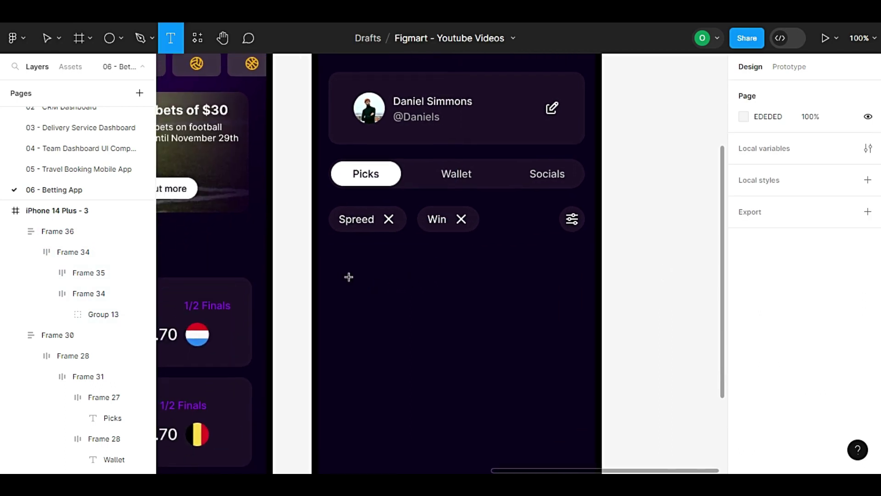
pyautogui.click(347, 275)
pyautogui.write('Mar 21')
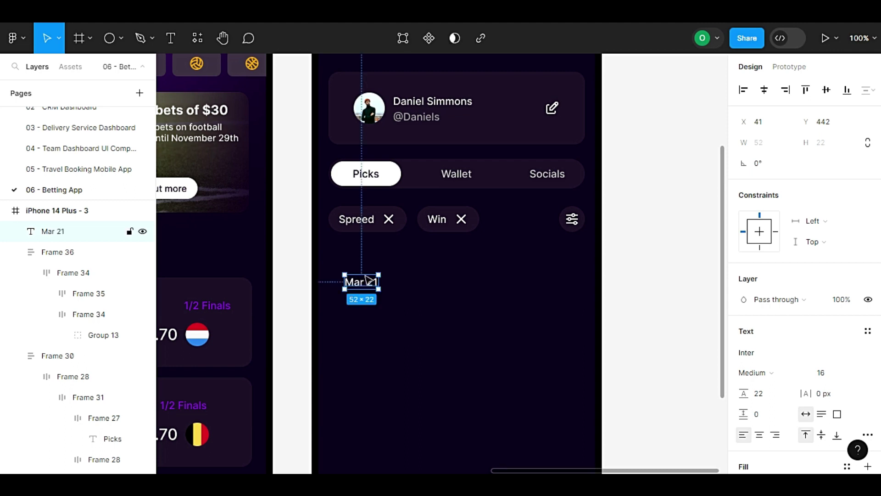
pyautogui.write('ar 21')
pyautogui.moveTo(360, 281); pyautogui.dragTo(361, 301)
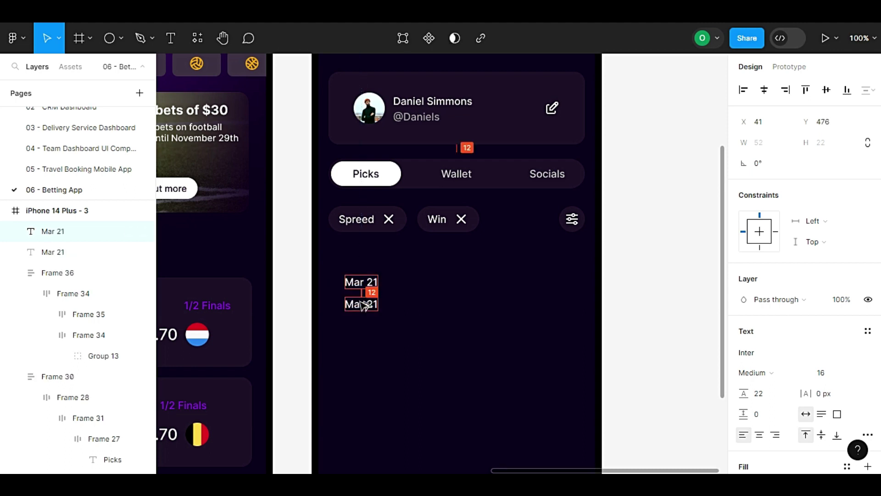
pyautogui.write('UEFA')
pyautogui.press('Escape')
pyautogui.moveTo(358, 304); pyautogui.dragTo(358, 325)
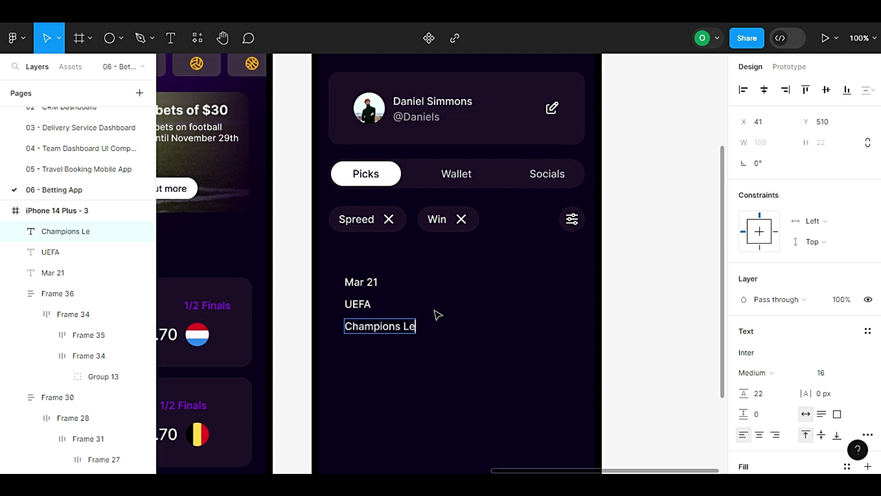
pyautogui.press('Escape')
# Step: Add 'Pick type: Spreed' and 'Manchester Ciry' lines below them
pyautogui.moveTo(386, 326); pyautogui.dragTo(385, 345)
pyautogui.doubleClick(385, 346)
pyautogui.write('Pick type: S')
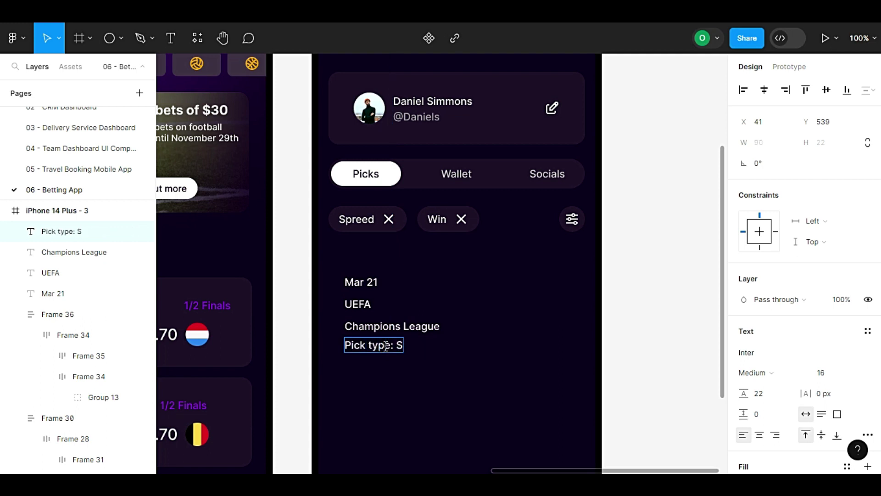
pyautogui.press('Escape')
pyautogui.moveTo(388, 345); pyautogui.dragTo(388, 367)
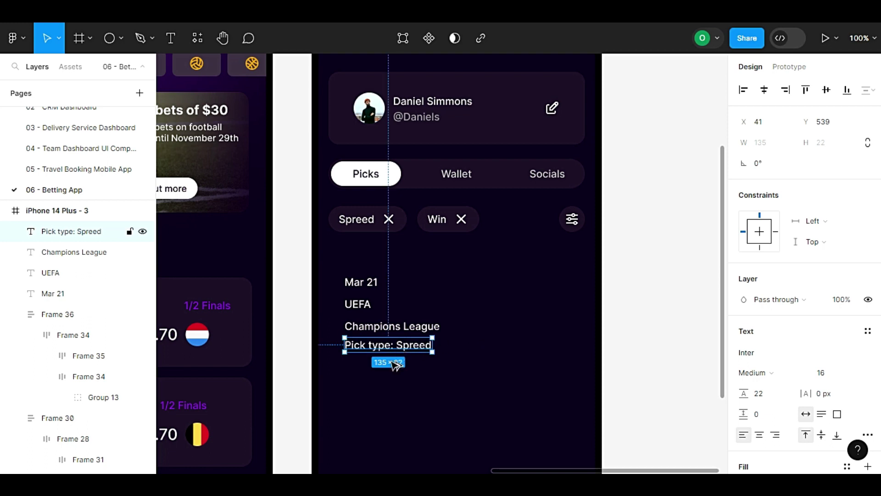
pyautogui.doubleClick(388, 366)
pyautogui.write('Manchester Ciry')
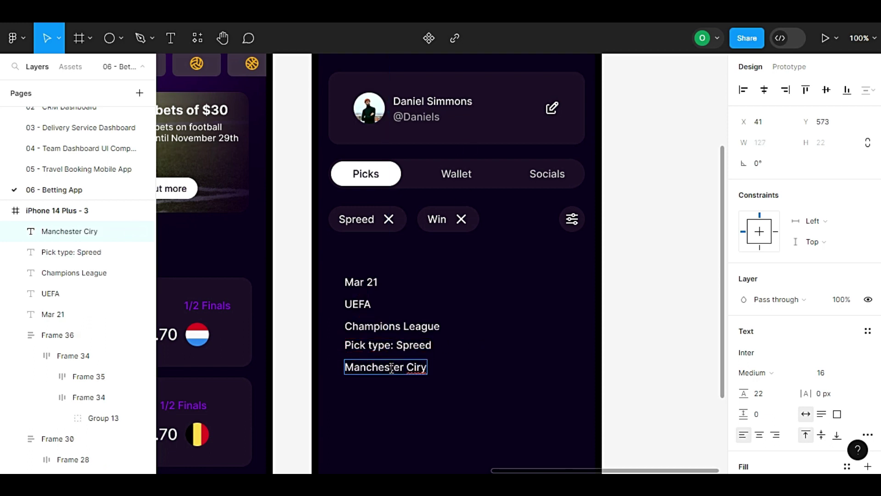
pyautogui.press('Escape')
# Step: Add 'Profit: 10.20 Units' on the right and a 'WIN' label on the Mar 21 row
pyautogui.moveTo(404, 368); pyautogui.dragTo(544, 367)
pyautogui.doubleClick(525, 367)
pyautogui.write('Profit: 10.20 Units')
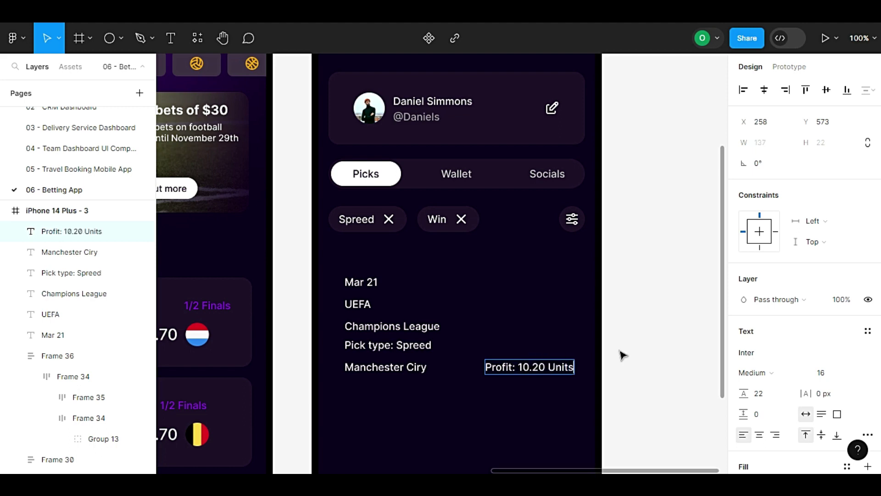
pyautogui.moveTo(528, 367); pyautogui.dragTo(542, 281)
pyautogui.doubleClick(534, 282)
pyautogui.write('WIN')
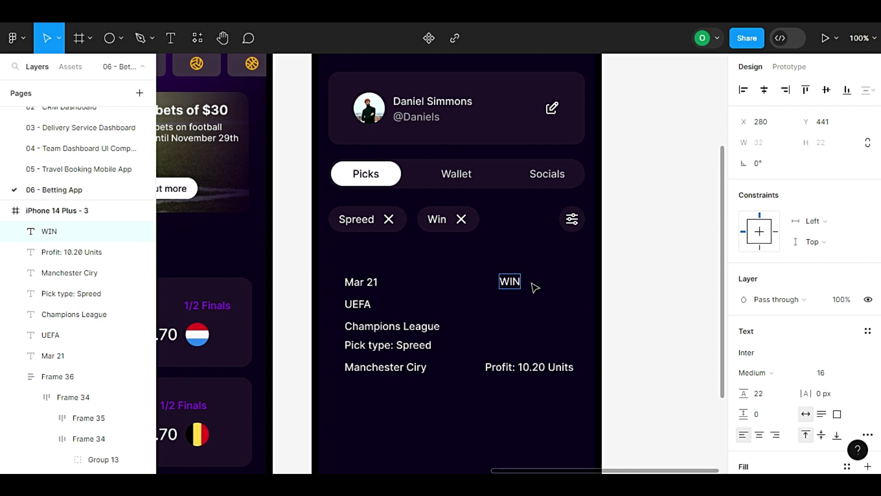
pyautogui.press('Escape')
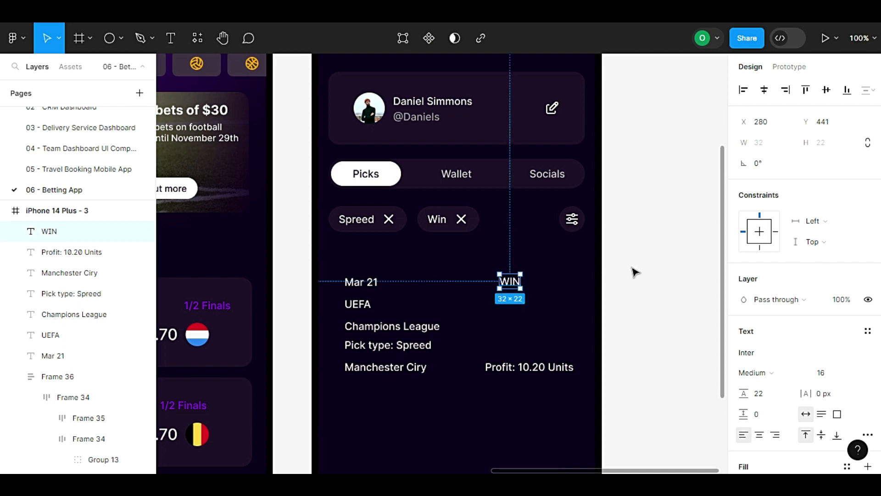
# Step: Replace the plain WIN text with a Win chip copy relabelled 'WIN', minus its X icon
pyautogui.press('Delete')
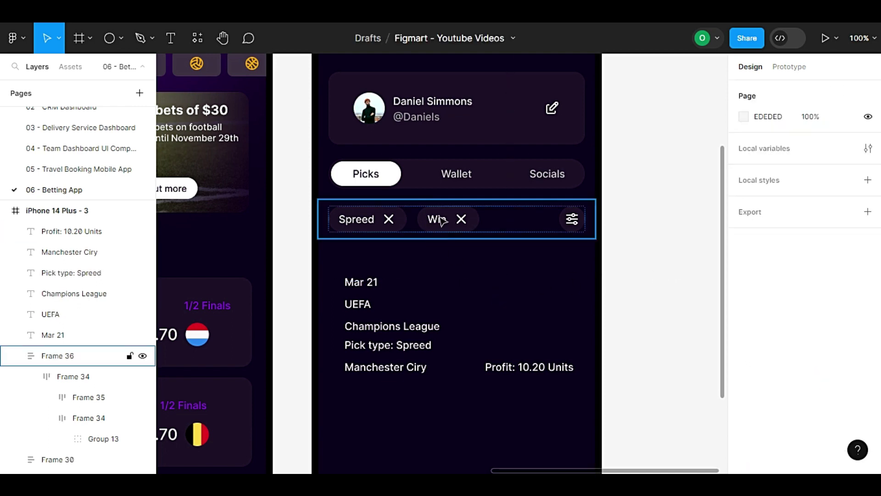
pyautogui.doubleClick(443, 219)
pyautogui.moveTo(443, 219); pyautogui.dragTo(542, 277)
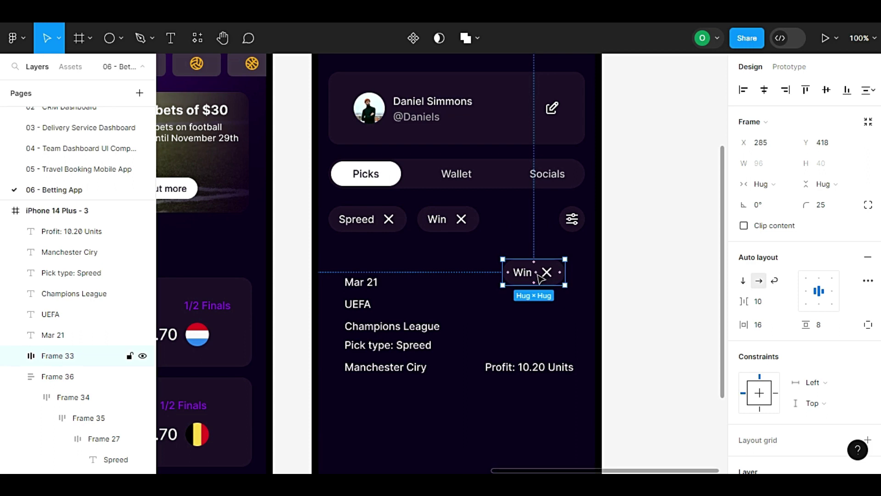
pyautogui.doubleClick(525, 274)
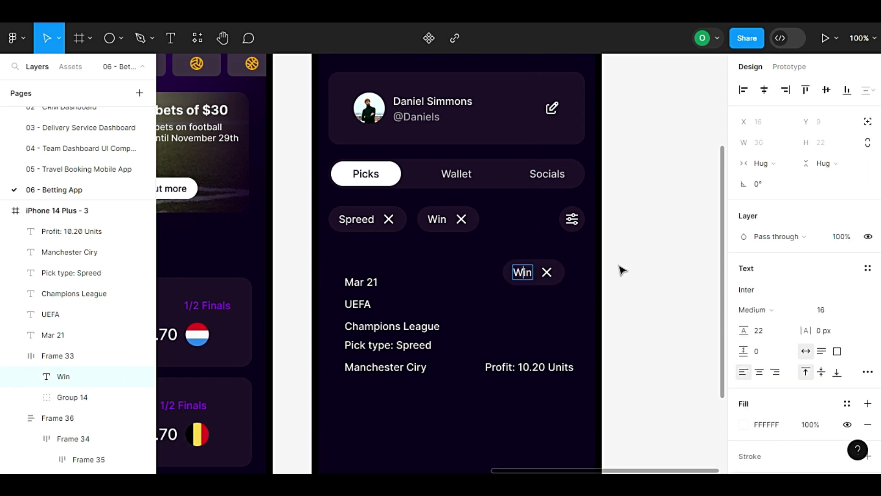
pyautogui.write('WIN')
pyautogui.press('Escape')
pyautogui.click(548, 272)
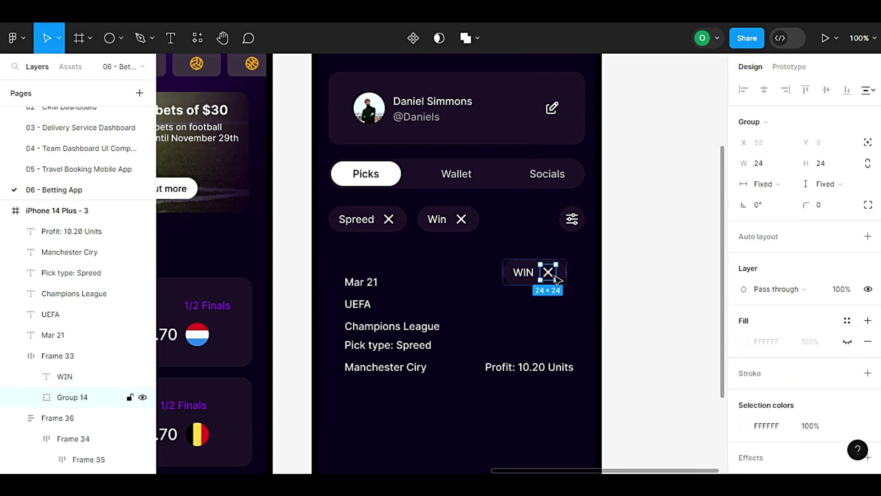
pyautogui.press('Delete')
pyautogui.click(535, 273)
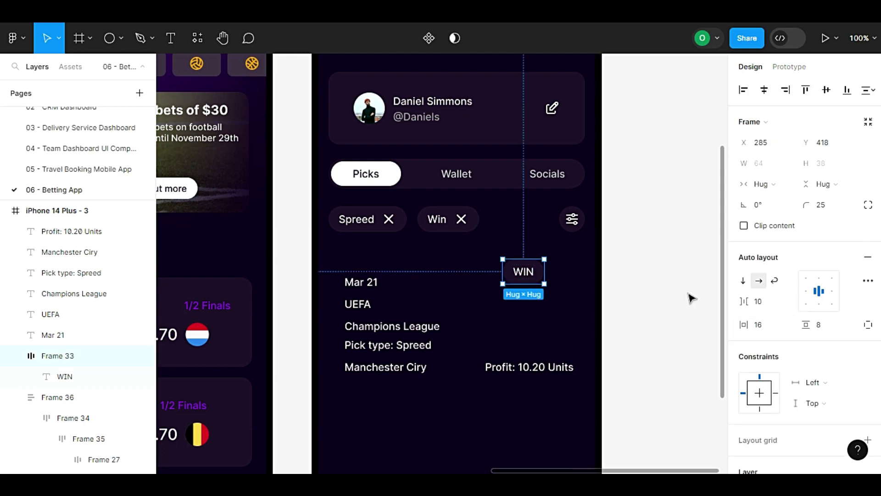
# Step: Fill the WIN badge with a sampled teal colour
pyautogui.scroll(-5, 597, 294)
pyautogui.hscroll(-2, 566, 289)
pyautogui.scroll(-5, 804, 322)
pyautogui.click(744, 350)
pyautogui.click(592, 321)
pyautogui.click(241, 173)
pyautogui.press('Escape')
pyautogui.hscroll(5, 515, 282)
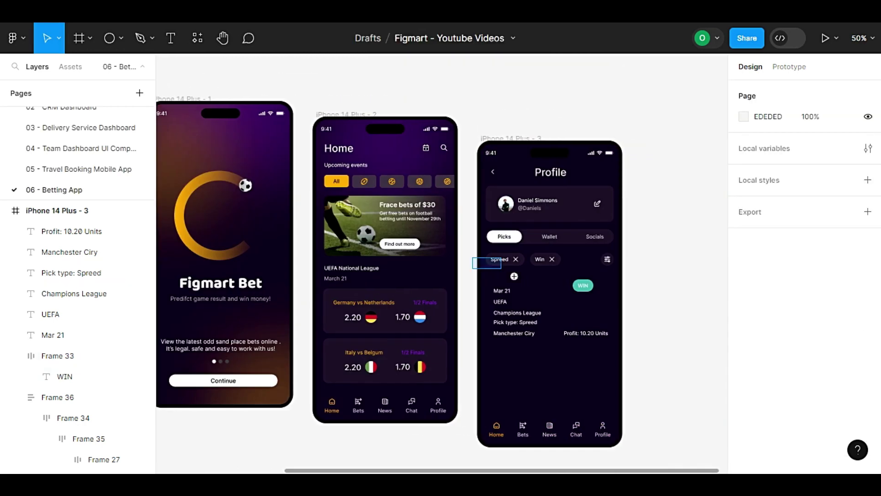
pyautogui.scroll(5, 602, 326)
# Step: Make the WIN text dark and align the badge with the Profit line
pyautogui.doubleClick(546, 190)
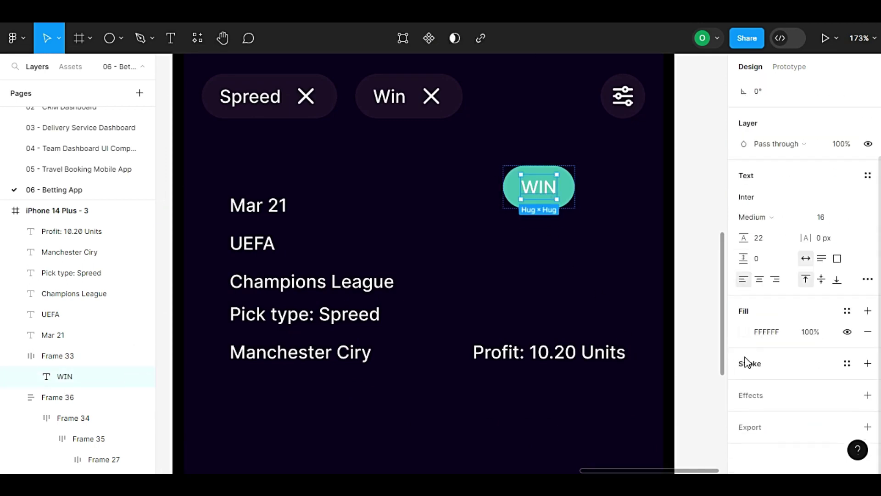
pyautogui.click(744, 331)
pyautogui.click(592, 325)
pyautogui.click(523, 294)
pyautogui.click(167, 193)
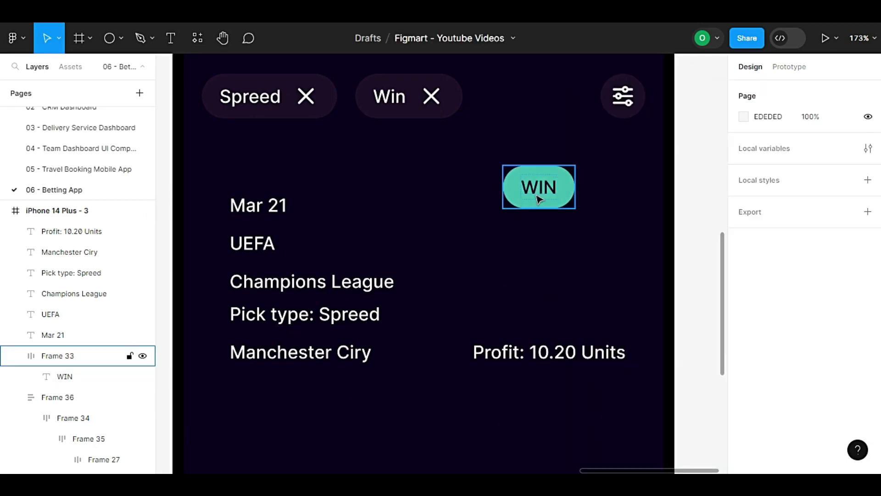
pyautogui.moveTo(539, 200); pyautogui.dragTo(592, 218)
# Step: Colour the '10.20 Units' profit amount teal
pyautogui.doubleClick(551, 352)
pyautogui.moveTo(529, 352); pyautogui.dragTo(647, 358)
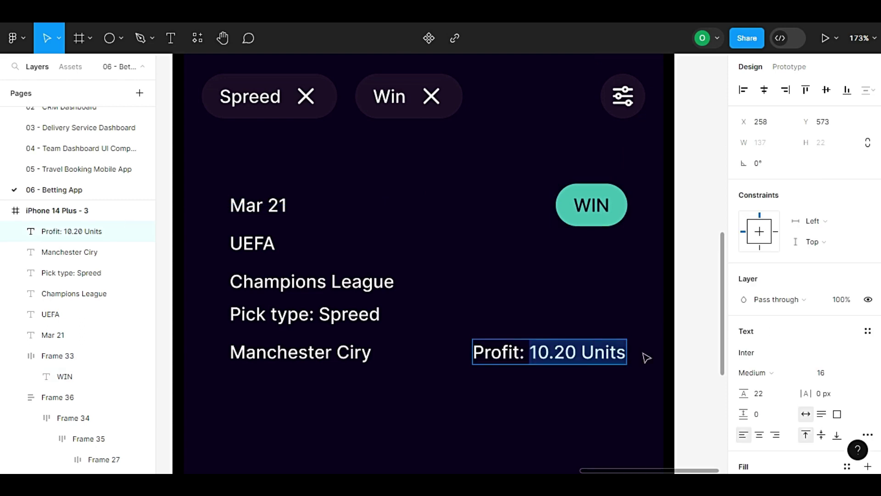
pyautogui.scroll(-3, 744, 338)
pyautogui.click(744, 331)
pyautogui.click(591, 318)
pyautogui.click(583, 216)
pyautogui.click(701, 272)
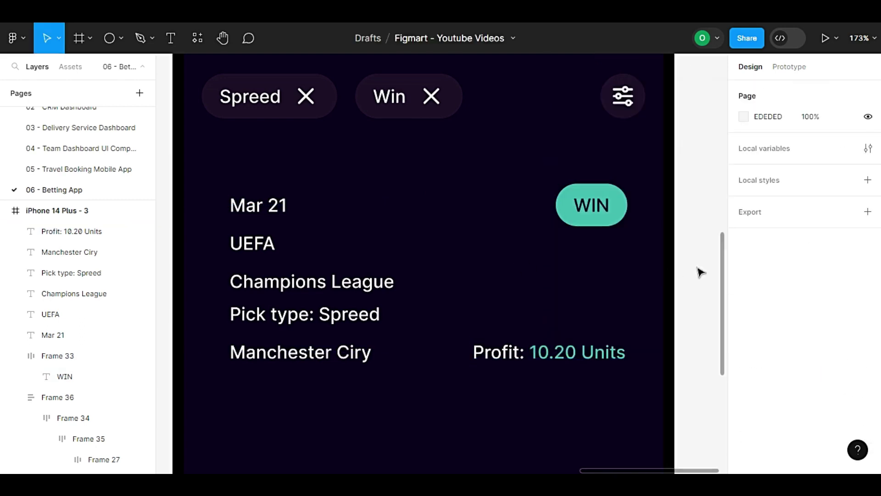
pyautogui.hotkey('shift', '0')
pyautogui.hscroll(-2, 643, 306)
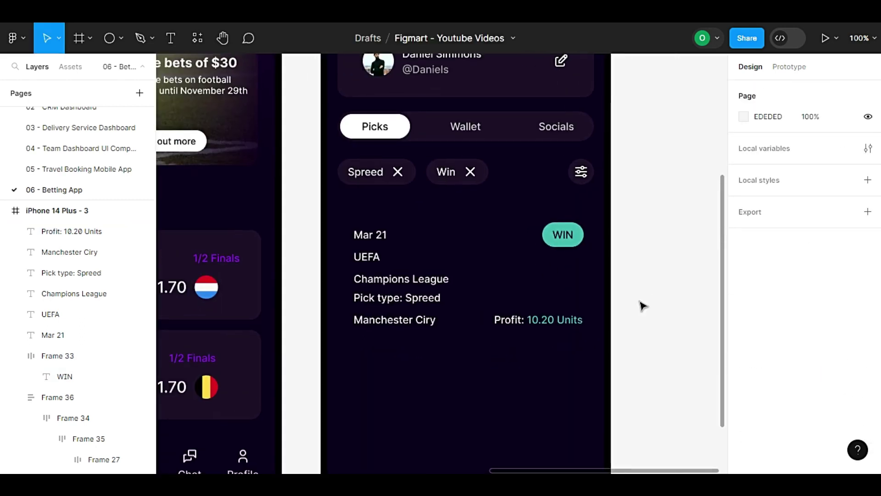
# Step: Recolour the Pick type line with the background colour and make UEFA Semi Bold, size 20
pyautogui.click(424, 304)
pyautogui.press('i')
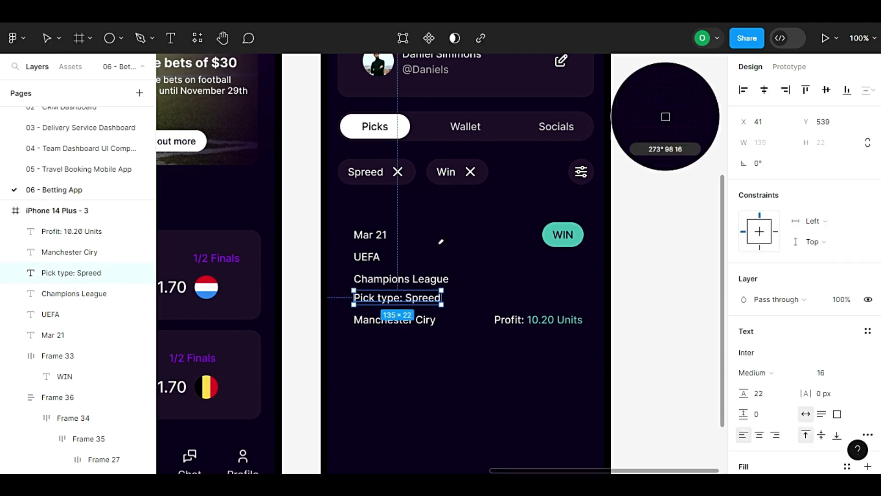
pyautogui.click(443, 247)
pyautogui.click(366, 257)
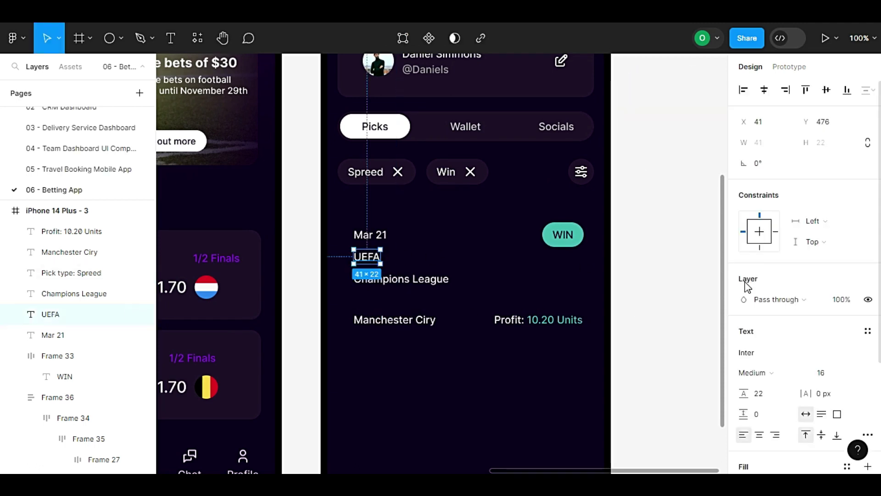
pyautogui.click(755, 372)
pyautogui.click(762, 233)
pyautogui.click(829, 380)
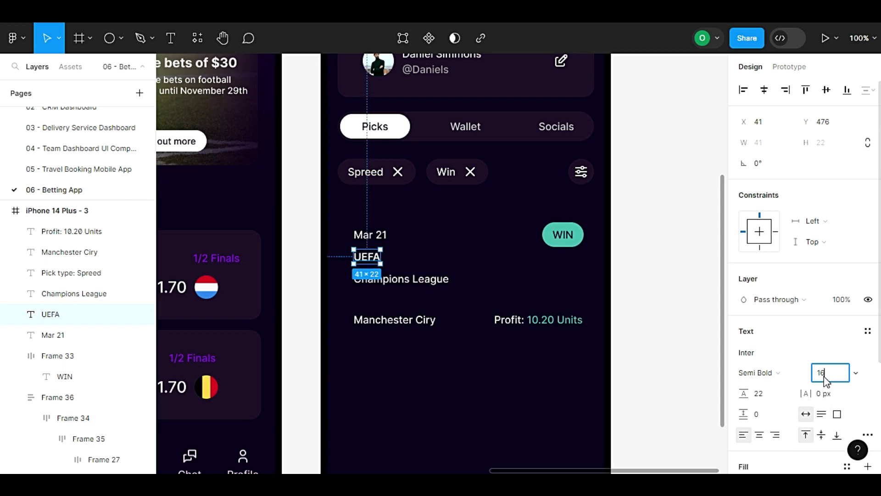
pyautogui.write('20')
pyautogui.press('Return')
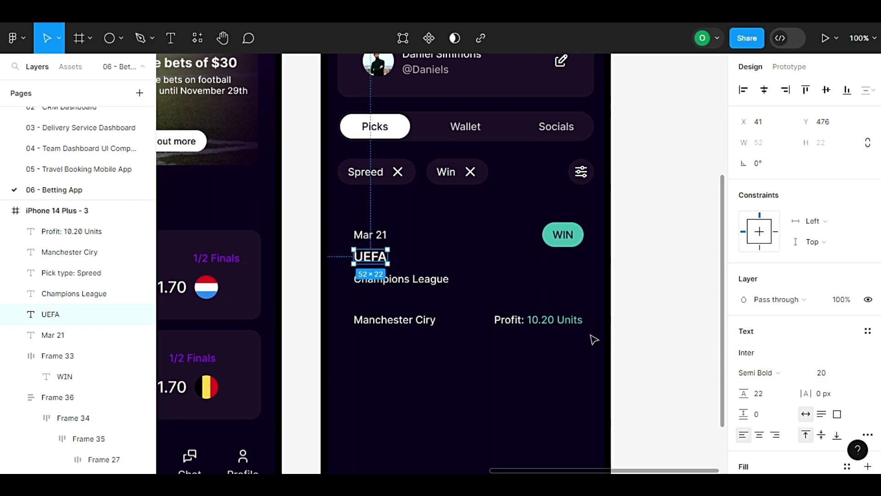
# Step: Copy the Wallet tab's grey and apply C7C7C7 to the Mar 21 and Manchester Ciry texts
pyautogui.click(474, 133)
pyautogui.doubleClick(466, 127)
pyautogui.click(769, 424)
pyautogui.click(384, 236)
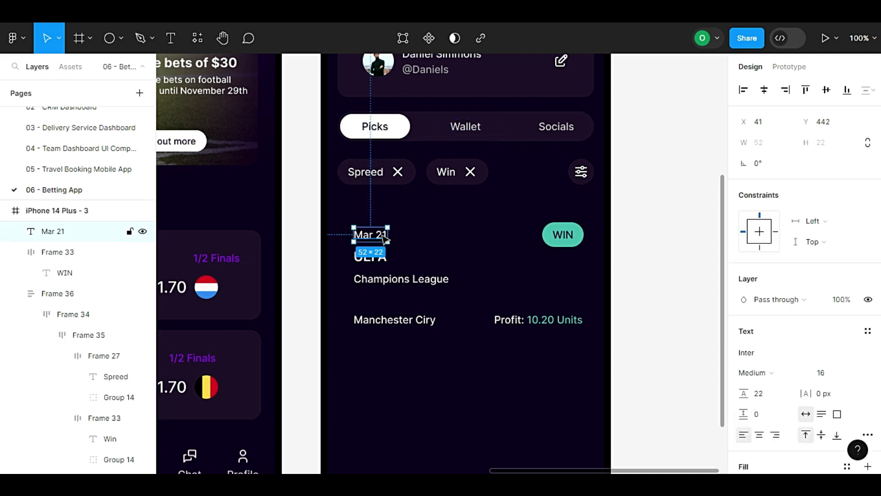
pyautogui.keyDown('shift'); pyautogui.click(395, 320); pyautogui.keyUp('shift')
pyautogui.click(768, 410)
pyautogui.write('C7C7C7')
pyautogui.press('Return')
# Step: Wrap Mar 21, UEFA, Champions League and Manchester Ciry in an auto-layout column
pyautogui.click(682, 325)
pyautogui.click(384, 236)
pyautogui.keyDown('shift'); pyautogui.click(368, 256); pyautogui.keyUp('shift')
pyautogui.keyDown('shift'); pyautogui.click(399, 279); pyautogui.keyUp('shift')
pyautogui.keyDown('shift'); pyautogui.click(425, 321); pyautogui.keyUp('shift')
pyautogui.hotkey('shift', 'a')
# Step: Stack WIN and profit in a right-aligned column, then join both columns horizontally
pyautogui.click(561, 235)
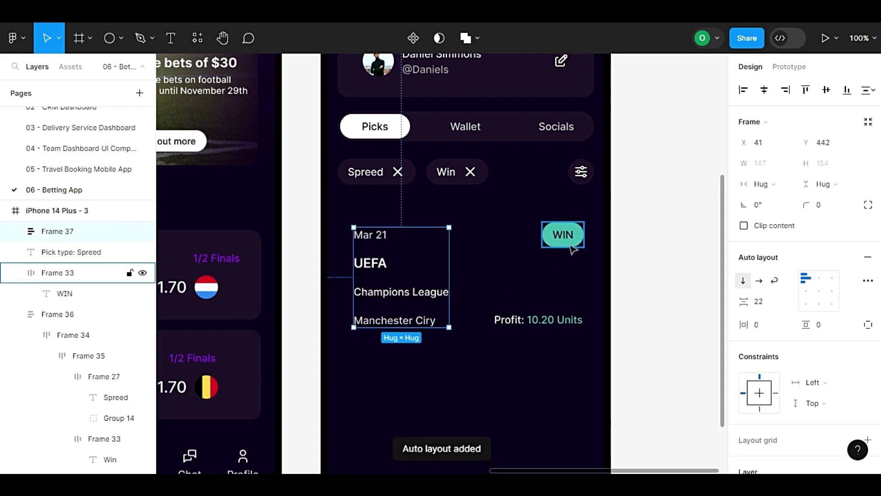
pyautogui.keyDown('shift'); pyautogui.click(544, 320); pyautogui.keyUp('shift')
pyautogui.hotkey('shift', 'a')
pyautogui.hotkey('alt', 'd')
pyautogui.keyDown('shift'); pyautogui.click(413, 255); pyautogui.keyUp('shift')
pyautogui.hotkey('shift', 'a')
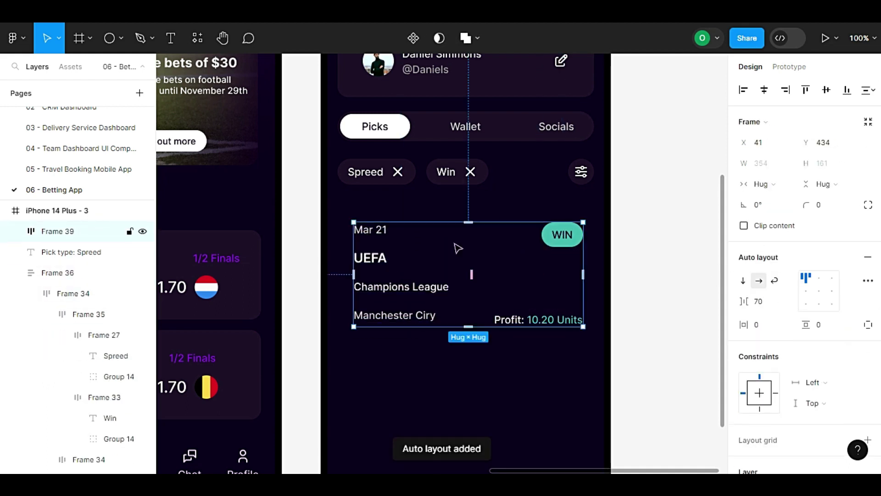
# Step: Set 16 spacing between the left column's lines
pyautogui.press('Return')
pyautogui.click(771, 305)
pyautogui.write('6')
pyautogui.press('Return')
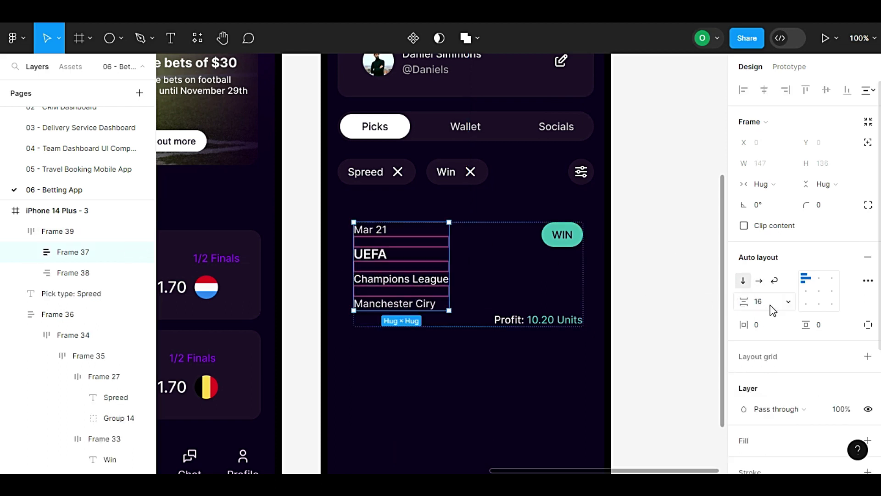
# Step: Select UEFA, Champions League and the pick row in turn, then zoom out on the text column
pyautogui.click(384, 258)
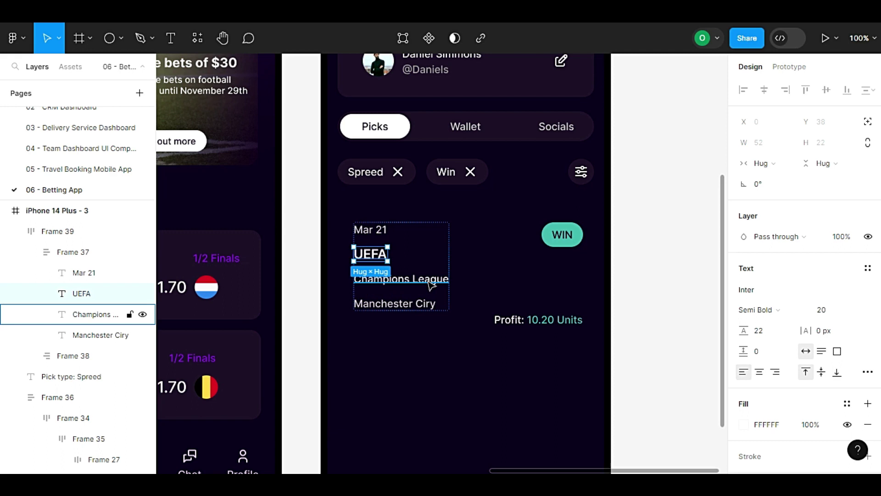
pyautogui.keyDown('shift'); pyautogui.click(431, 284); pyautogui.keyUp('shift')
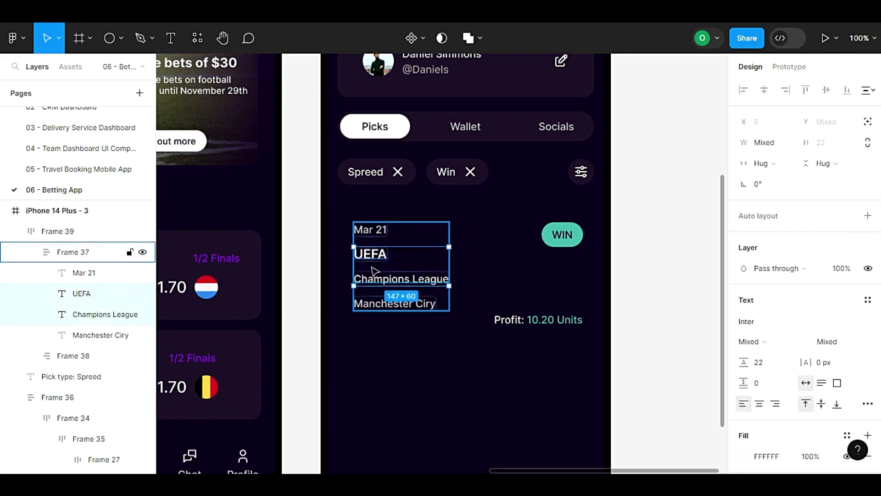
pyautogui.click(681, 256)
pyautogui.click(387, 284)
pyautogui.scroll(5, 387, 284)
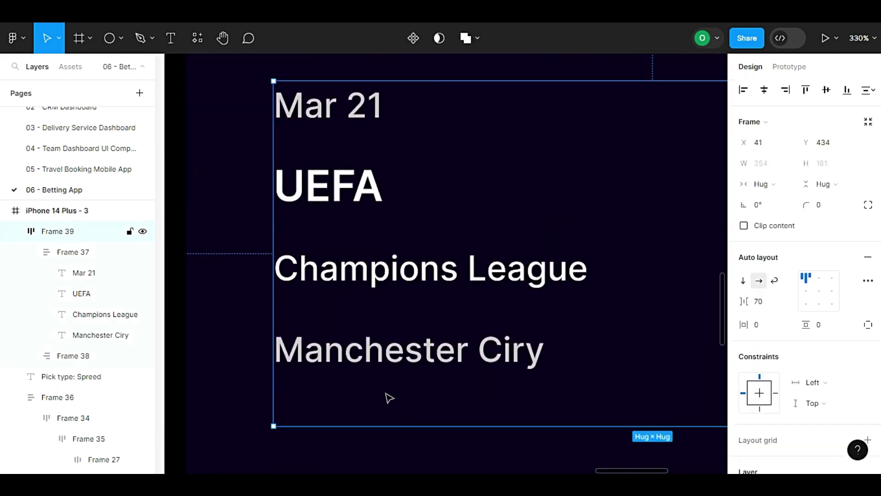
pyautogui.doubleClick(413, 269)
pyautogui.click(346, 216)
pyautogui.click(347, 98)
pyautogui.press('-')
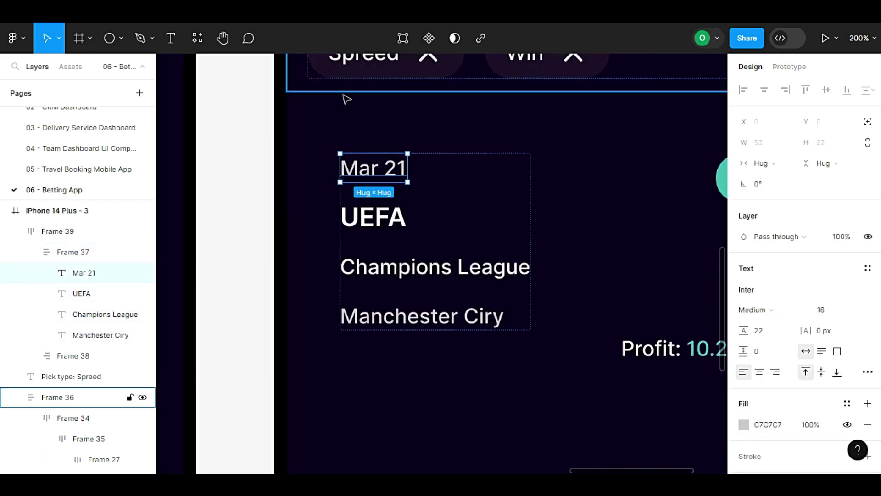
# Step: Move the Pick type: Spreed text into the left column above Manchester Ciry
pyautogui.click(80, 378)
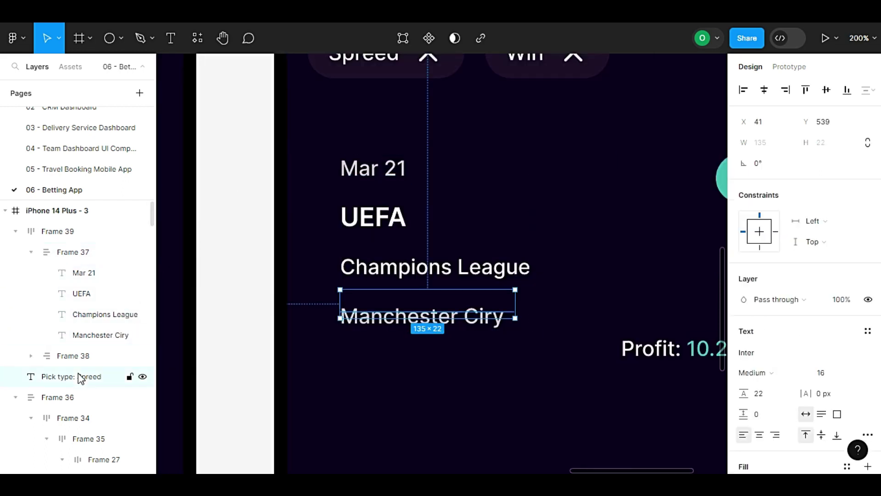
pyautogui.hotkey('ctrl', 'x')
pyautogui.click(390, 242)
pyautogui.doubleClick(391, 242)
pyautogui.hotkey('ctrl', 'v')
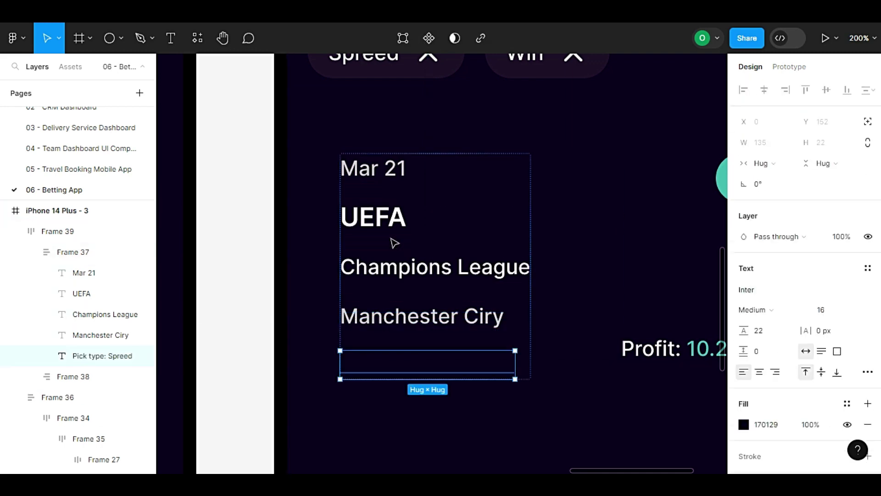
pyautogui.press('Up')
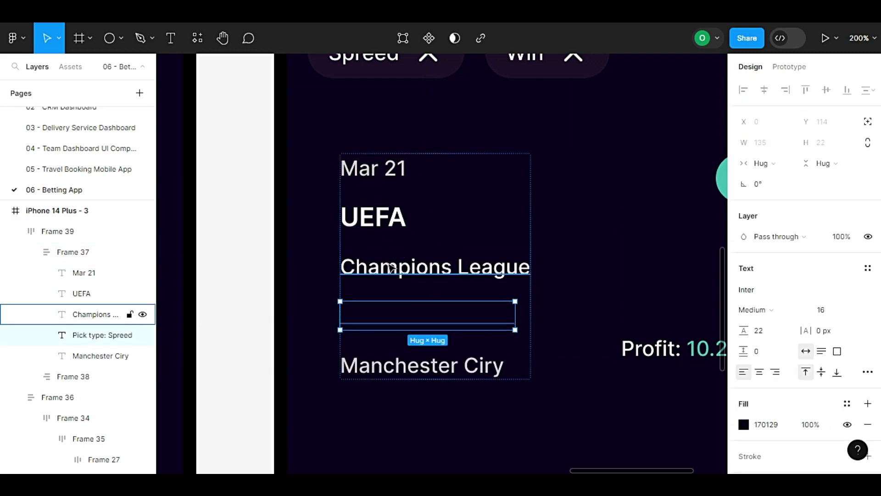
# Step: Stack UEFA, Champions League and Pick type in an auto layout with gap 8
pyautogui.keyDown('shift'); pyautogui.click(390, 220); pyautogui.keyUp('shift')
pyautogui.keyDown('shift'); pyautogui.click(395, 266); pyautogui.keyUp('shift')
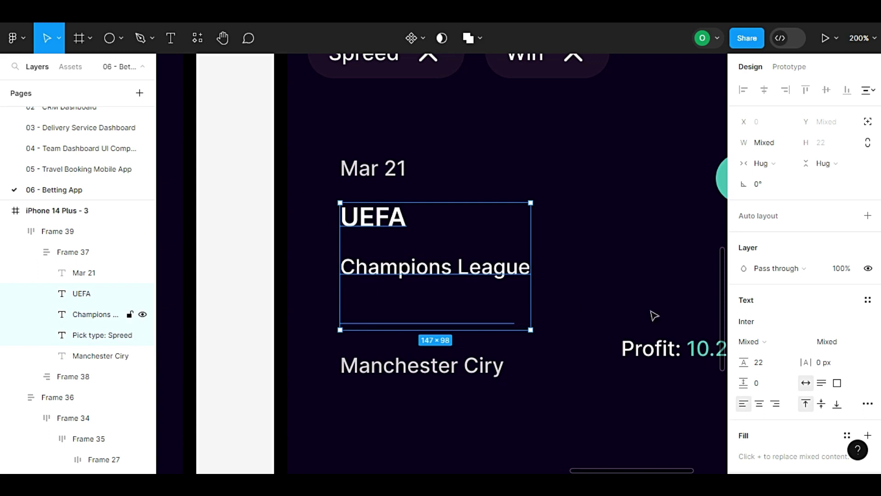
pyautogui.hotkey('shift', 'a')
pyautogui.click(763, 302)
pyautogui.write('8')
pyautogui.press('Return')
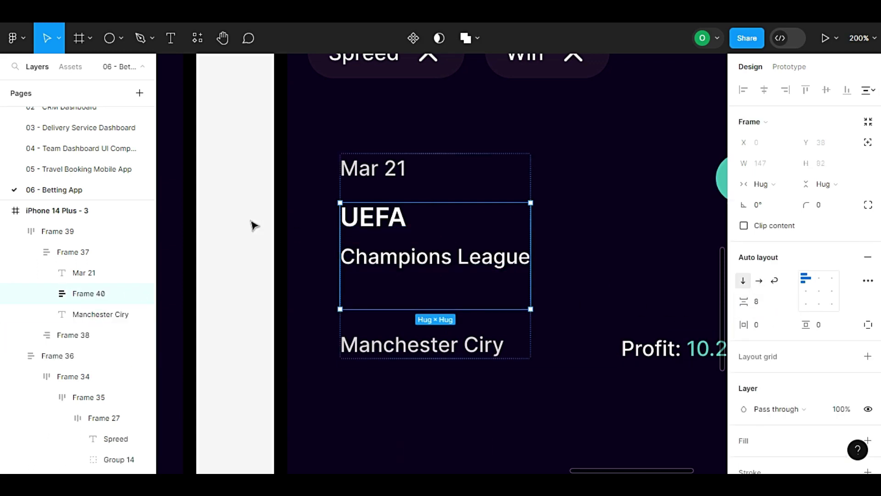
pyautogui.click(254, 225)
pyautogui.hotkey('shift', '0')
pyautogui.click(467, 246)
# Step: Add the dark purple 271833 background fill to the match card
pyautogui.scroll(-3, 805, 347)
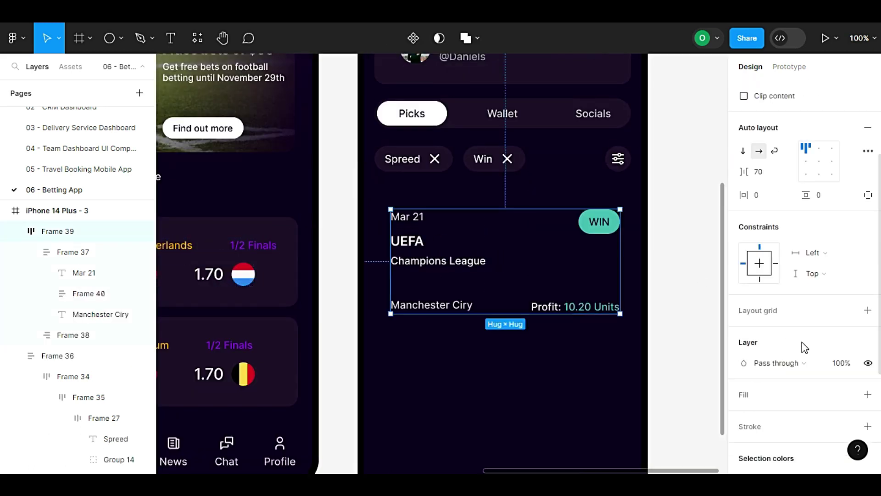
pyautogui.click(868, 395)
pyautogui.click(744, 416)
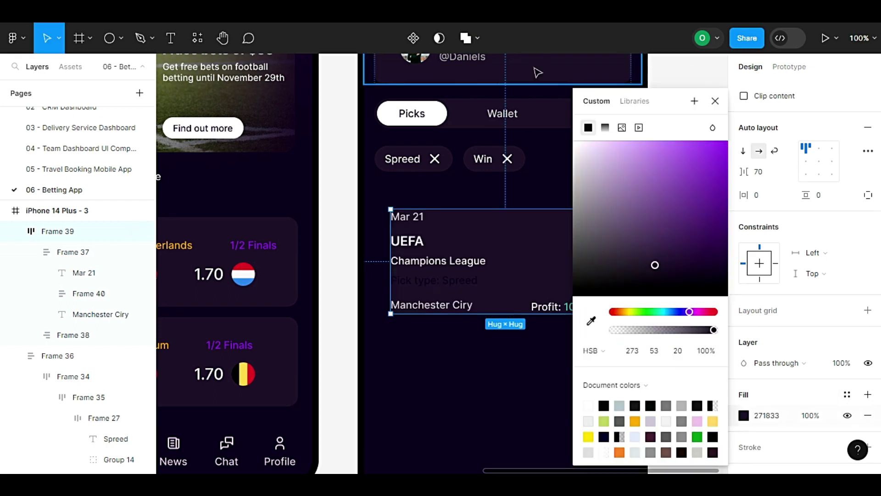
pyautogui.click(328, 238)
# Step: Give the match card 16 horizontal and 16 vertical padding
pyautogui.moveTo(561, 211); pyautogui.dragTo(514, 248)
pyautogui.click(514, 261)
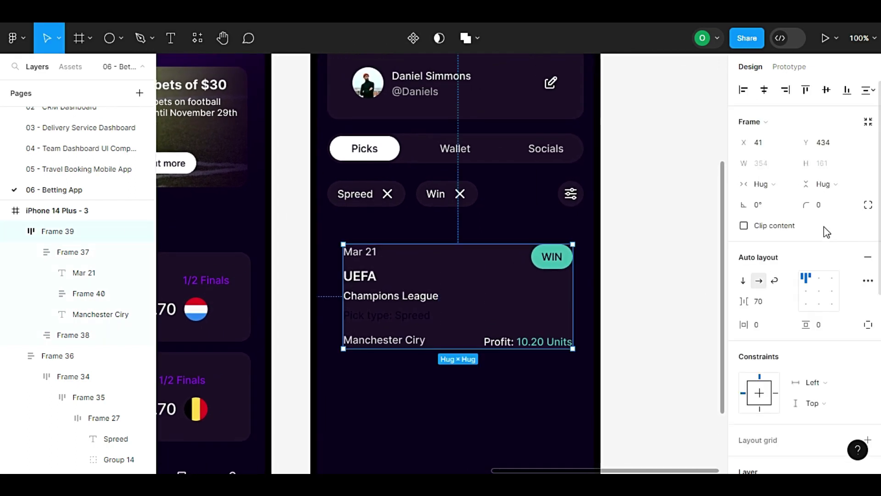
pyautogui.click(756, 324)
pyautogui.write('16')
pyautogui.press('Tab')
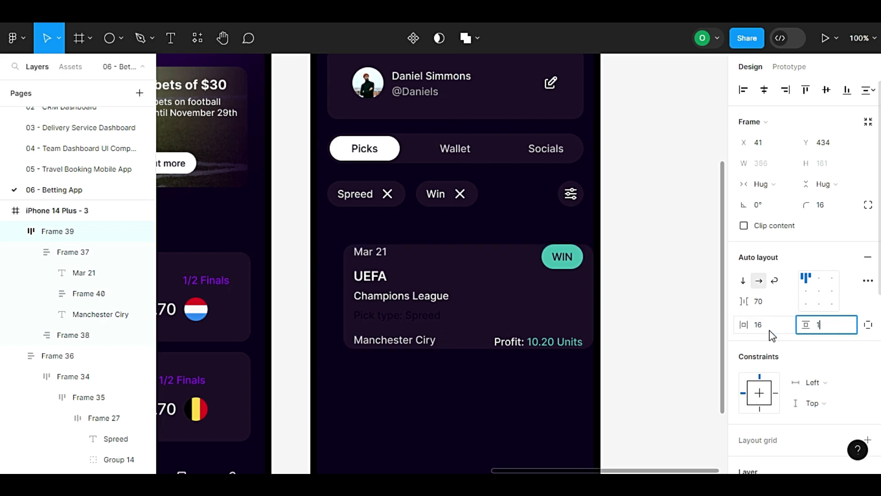
pyautogui.write('16')
pyautogui.press('Return')
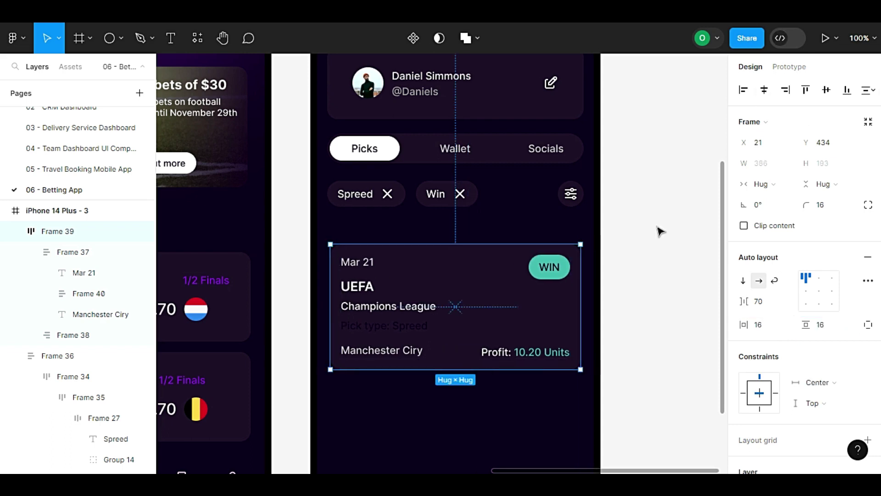
pyautogui.click(663, 236)
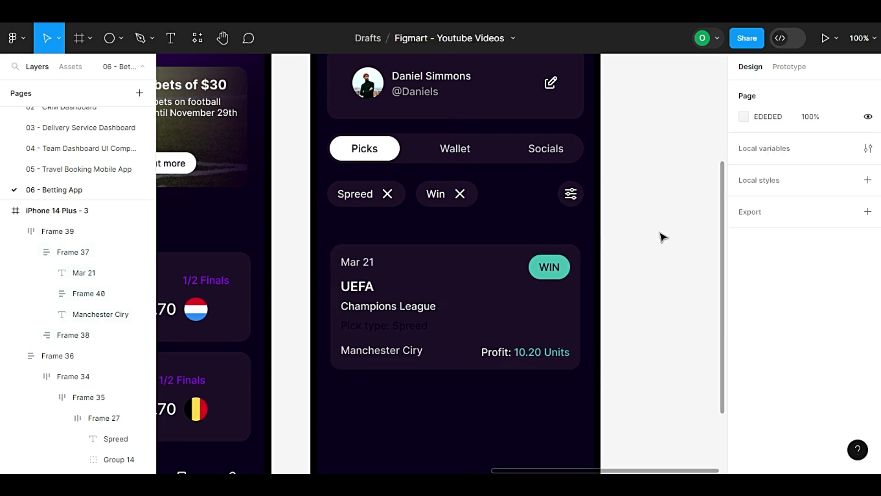
# Step: Tint the Pick type: Spreed text purple-grey 7D6493
pyautogui.click(431, 327)
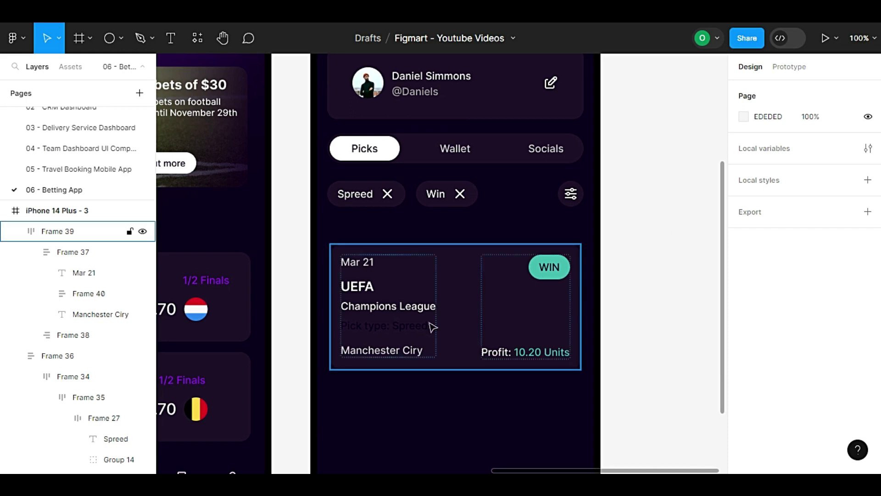
pyautogui.doubleClick(399, 335)
pyautogui.click(744, 424)
pyautogui.moveTo(584, 225); pyautogui.dragTo(623, 208)
pyautogui.click(294, 215)
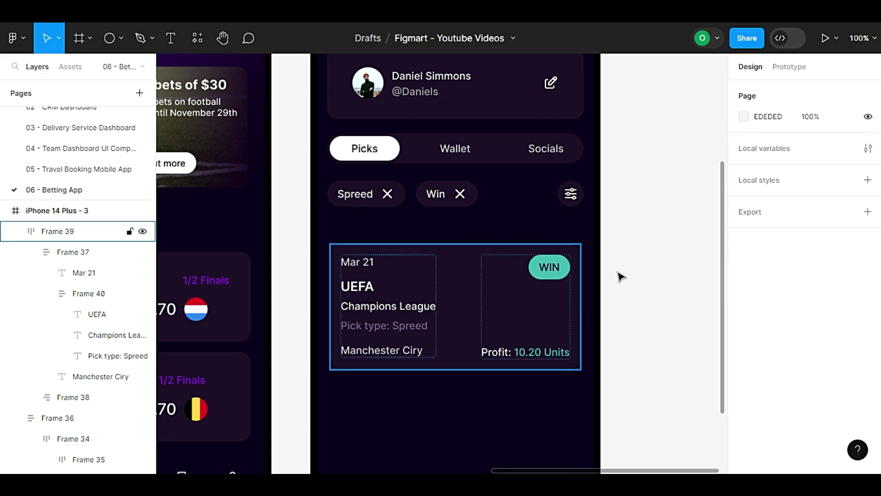
pyautogui.scroll(-3, 620, 275)
# Step: Duplicate the match card below the original and change its date to Mar 20
pyautogui.click(473, 182)
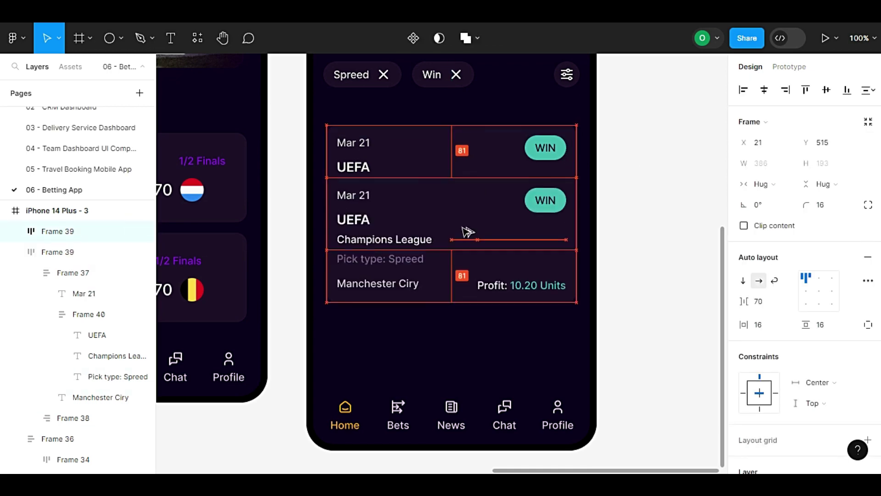
pyautogui.moveTo(473, 183); pyautogui.dragTo(462, 302)
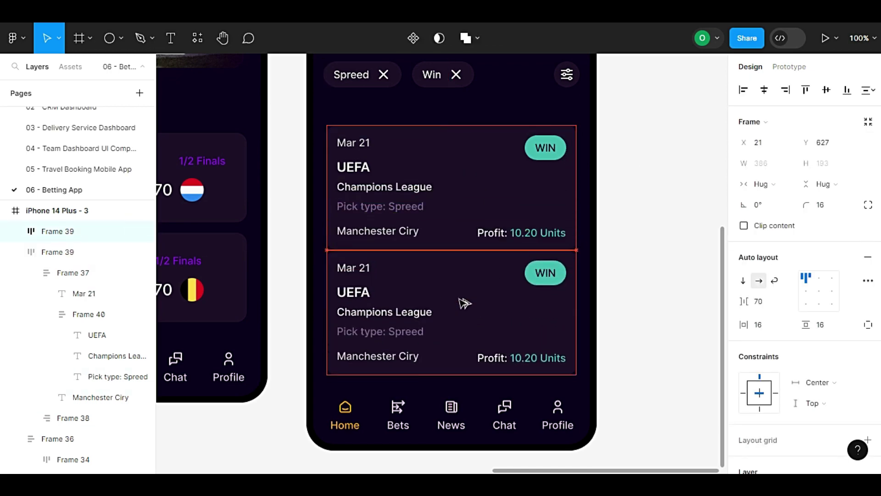
pyautogui.click(652, 282)
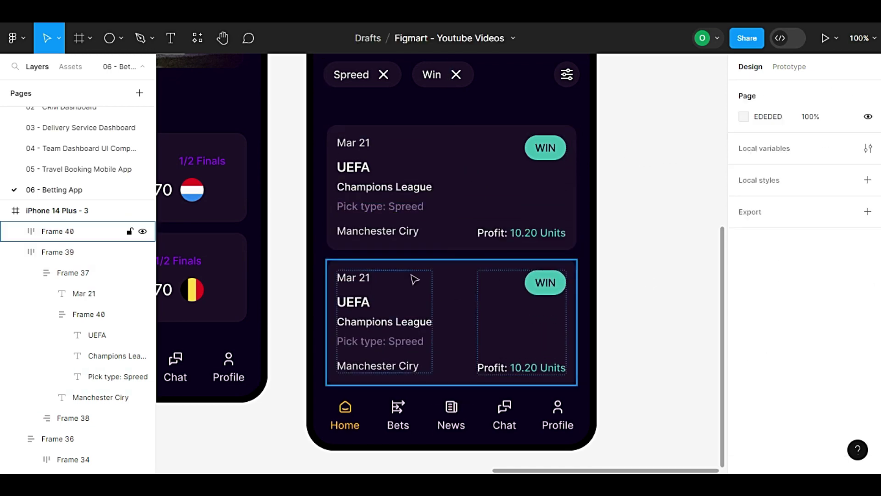
pyautogui.doubleClick(368, 279)
pyautogui.write('20')
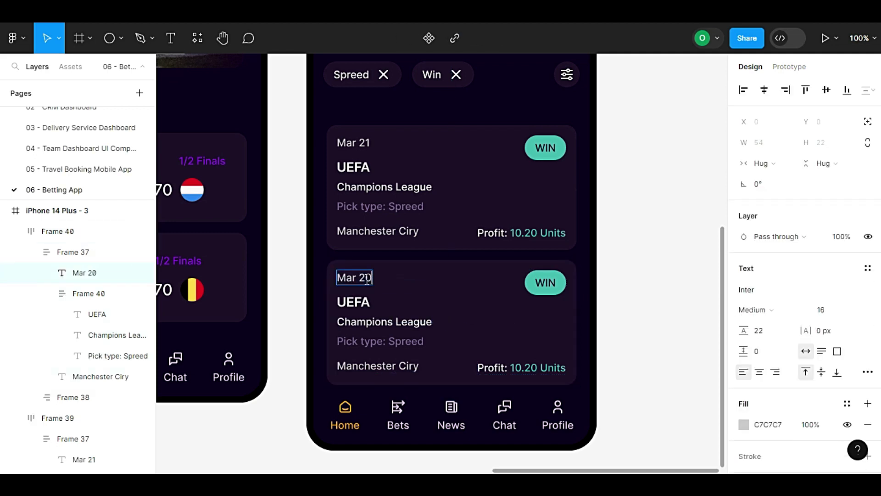
pyautogui.click(651, 244)
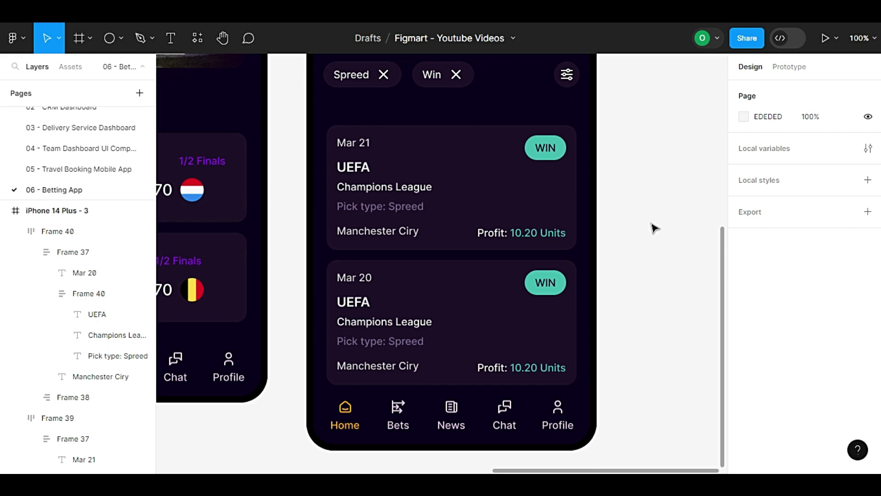
# Step: Colour the bottom nav's Profile item with the orange sampled from the Home icon
pyautogui.doubleClick(558, 416)
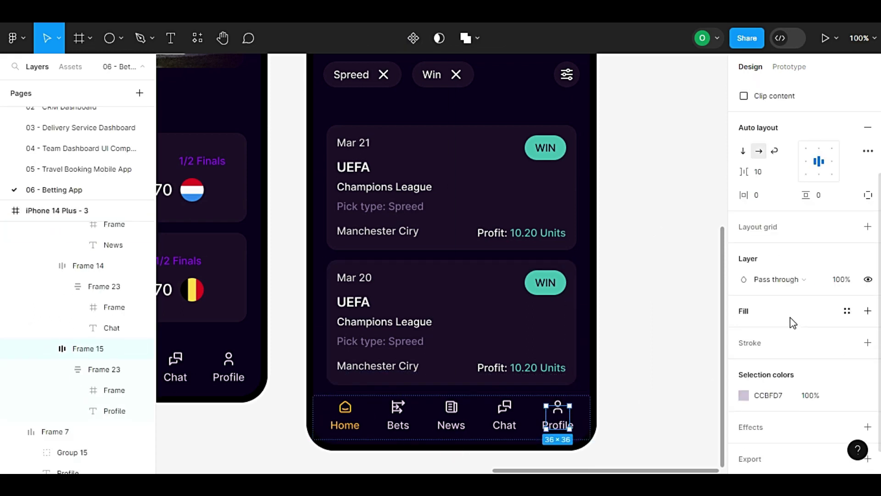
pyautogui.click(744, 395)
pyautogui.click(592, 320)
pyautogui.click(345, 408)
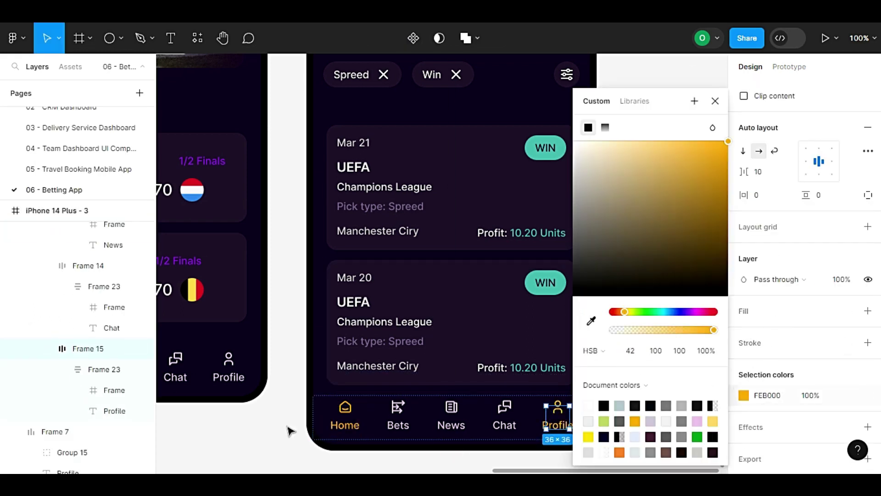
pyautogui.click(345, 413)
pyautogui.doubleClick(345, 407)
pyautogui.click(744, 363)
pyautogui.click(593, 323)
pyautogui.press('Escape')
pyautogui.press('Escape')
pyautogui.press('-')
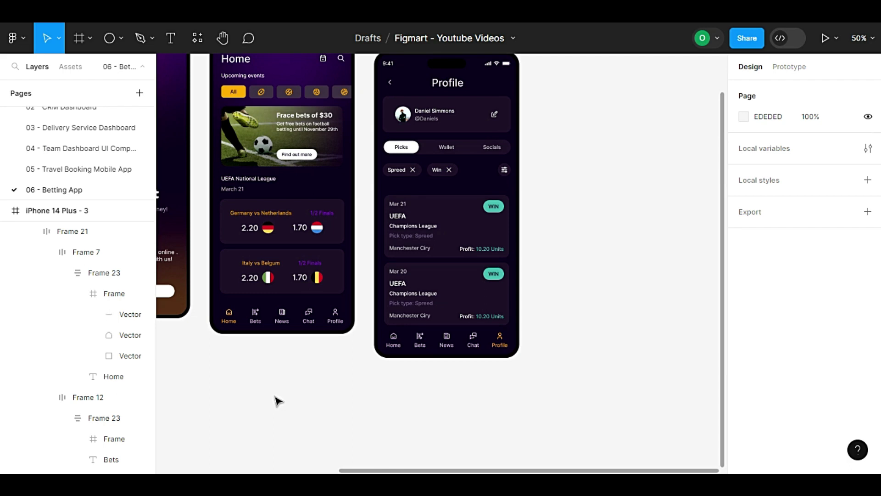
# Step: Pan the canvas to show the splash, Home and Profile phone screens together
pyautogui.moveTo(332, 365); pyautogui.dragTo(467, 373)
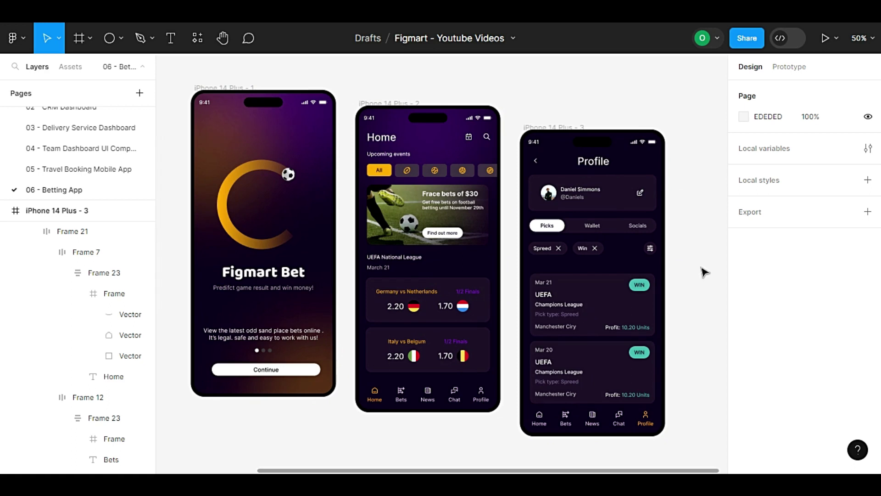